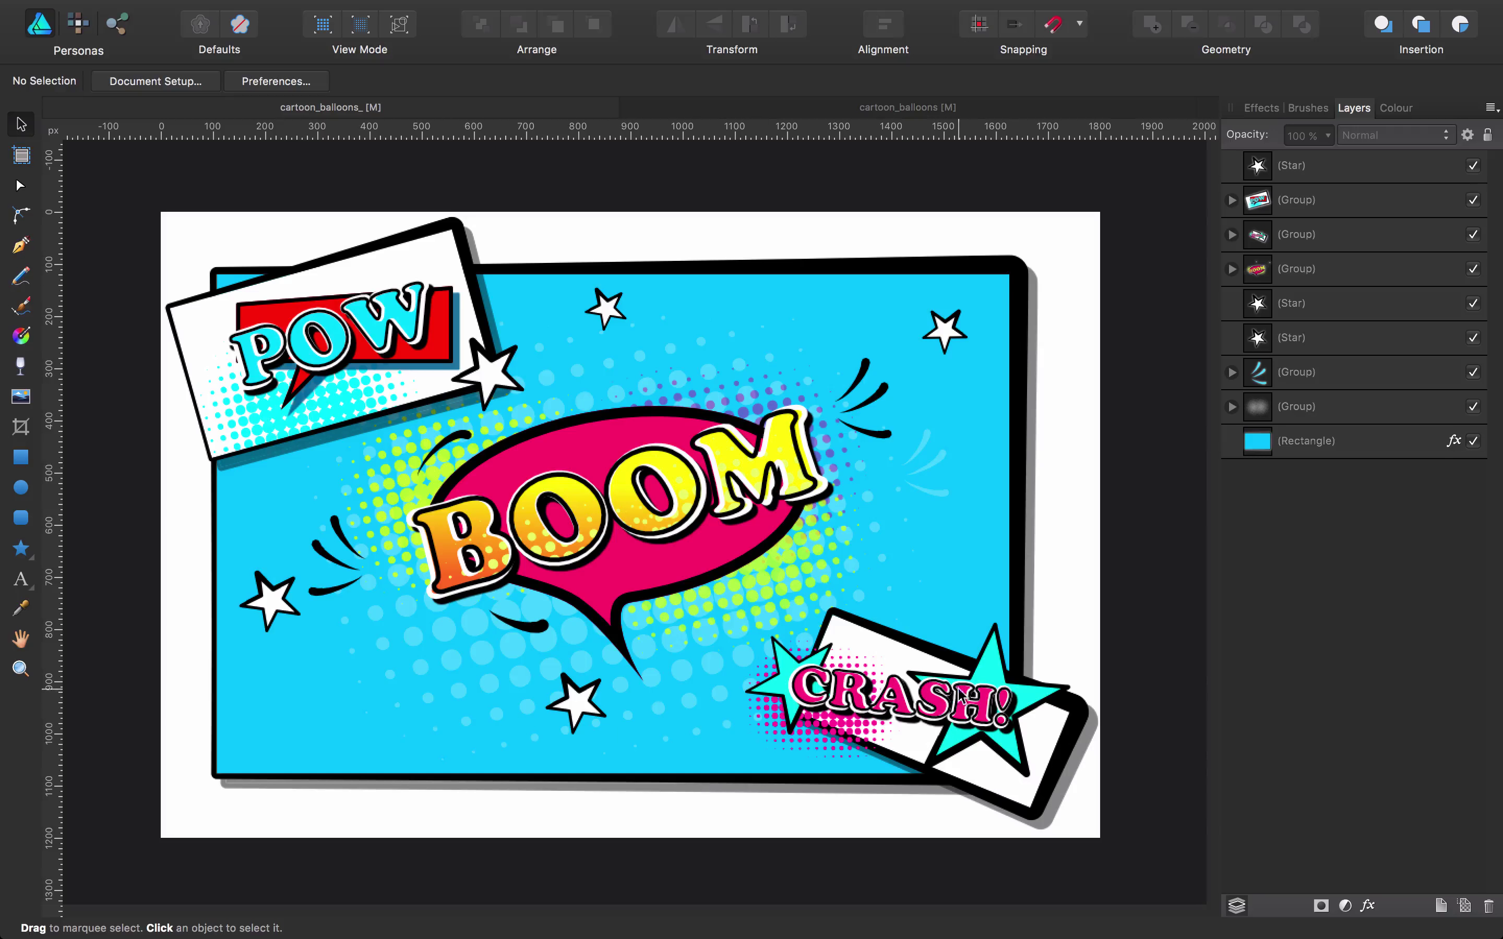
# Step: Copy the blue background rectangle from the comic artwork into a new document created from the clipboard
pyautogui.click(996, 380)
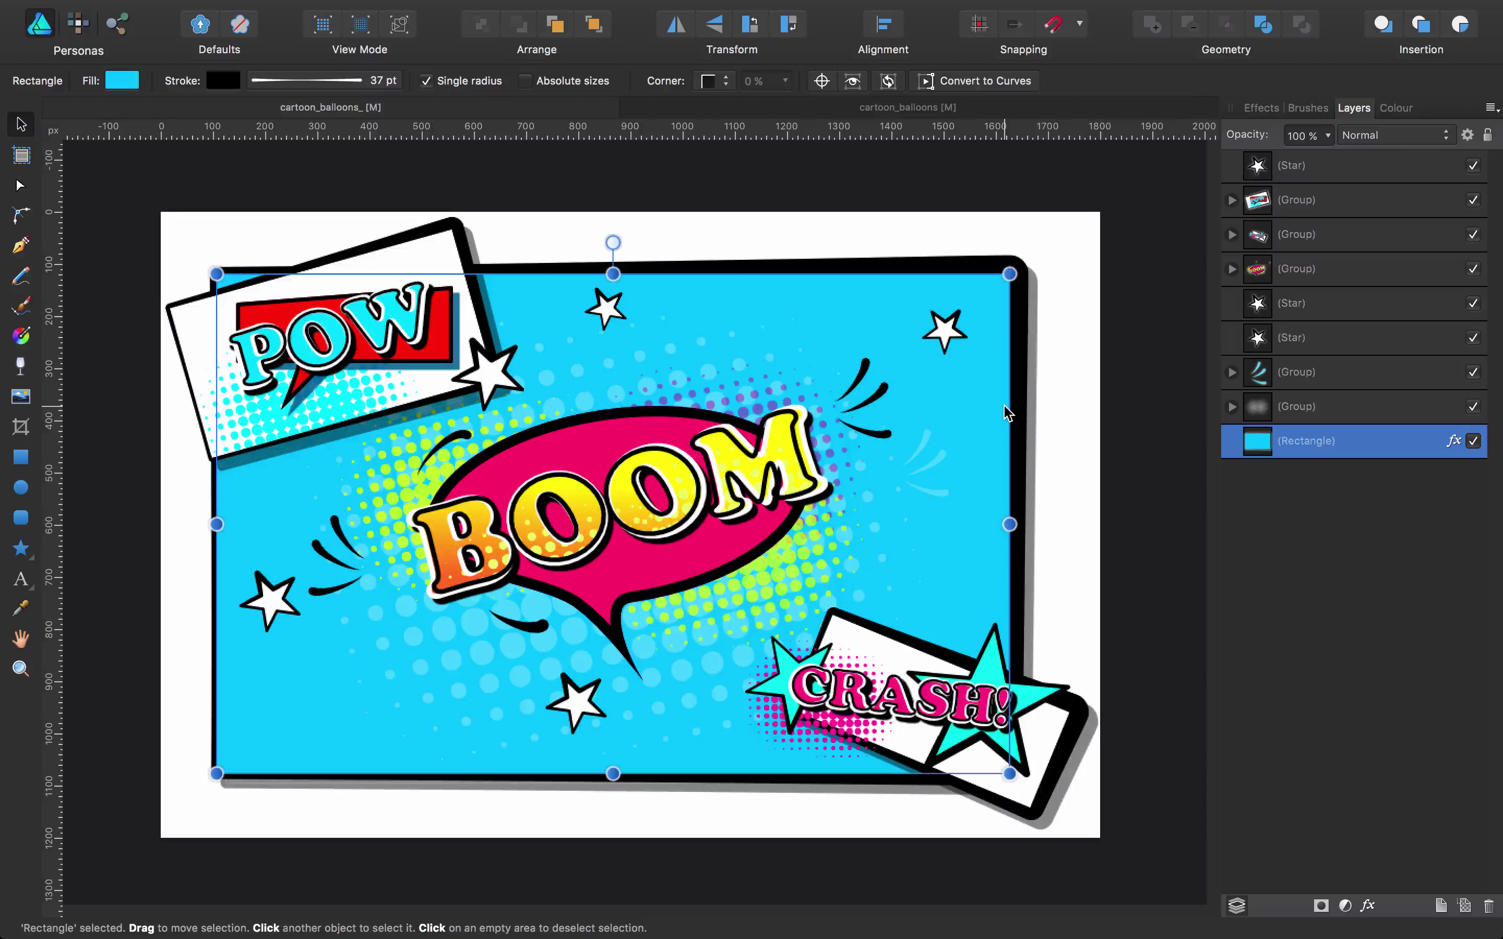
pyautogui.press('super+alt+shift+n')
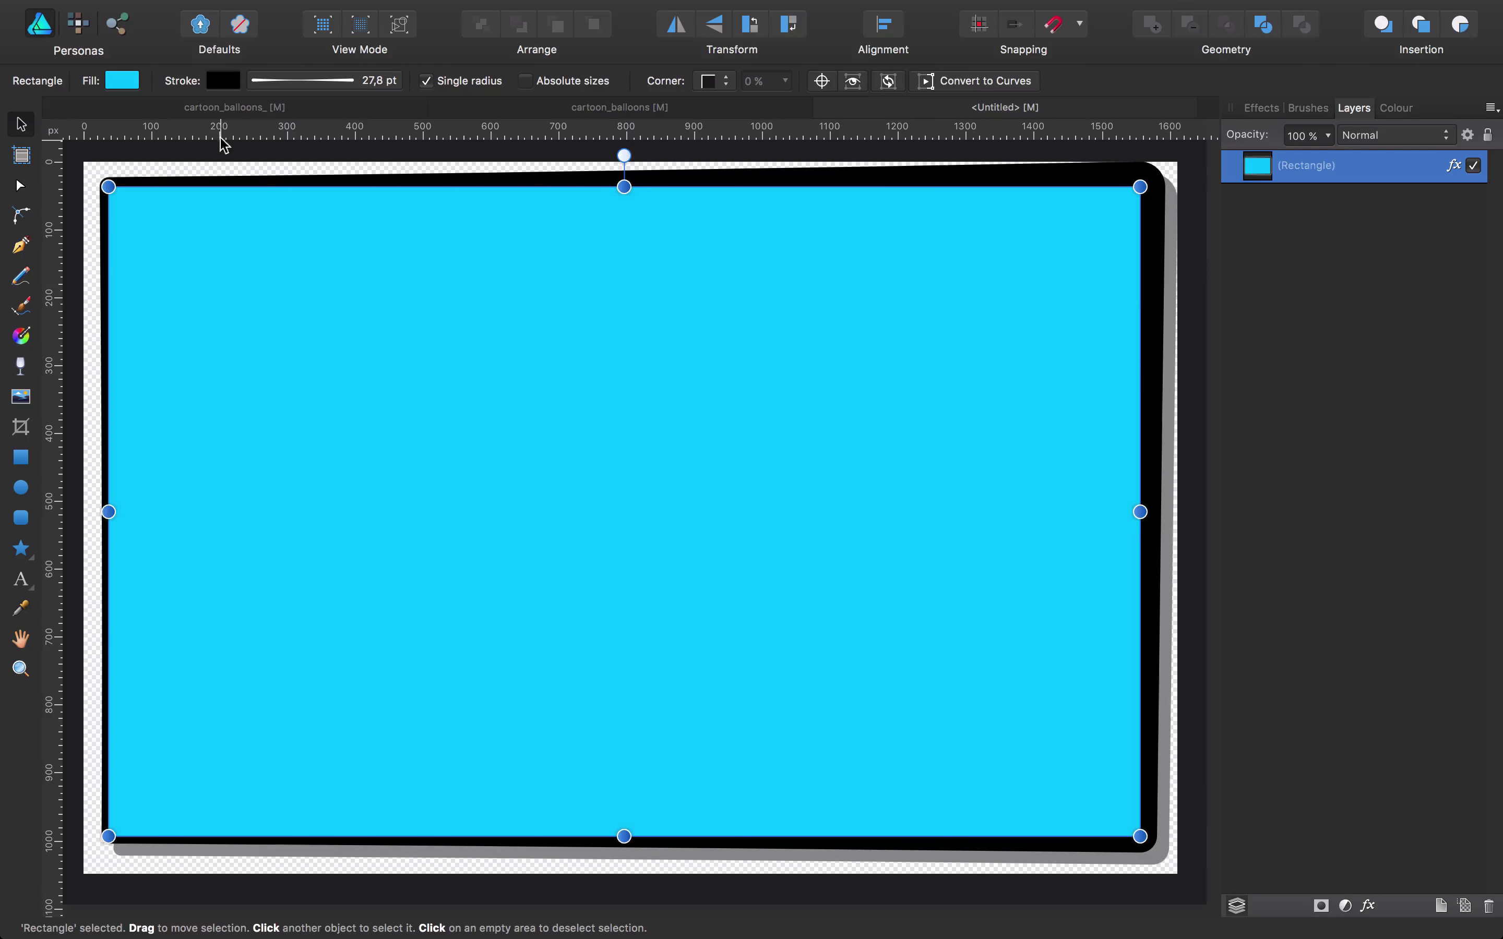
pyautogui.click(211, 11)
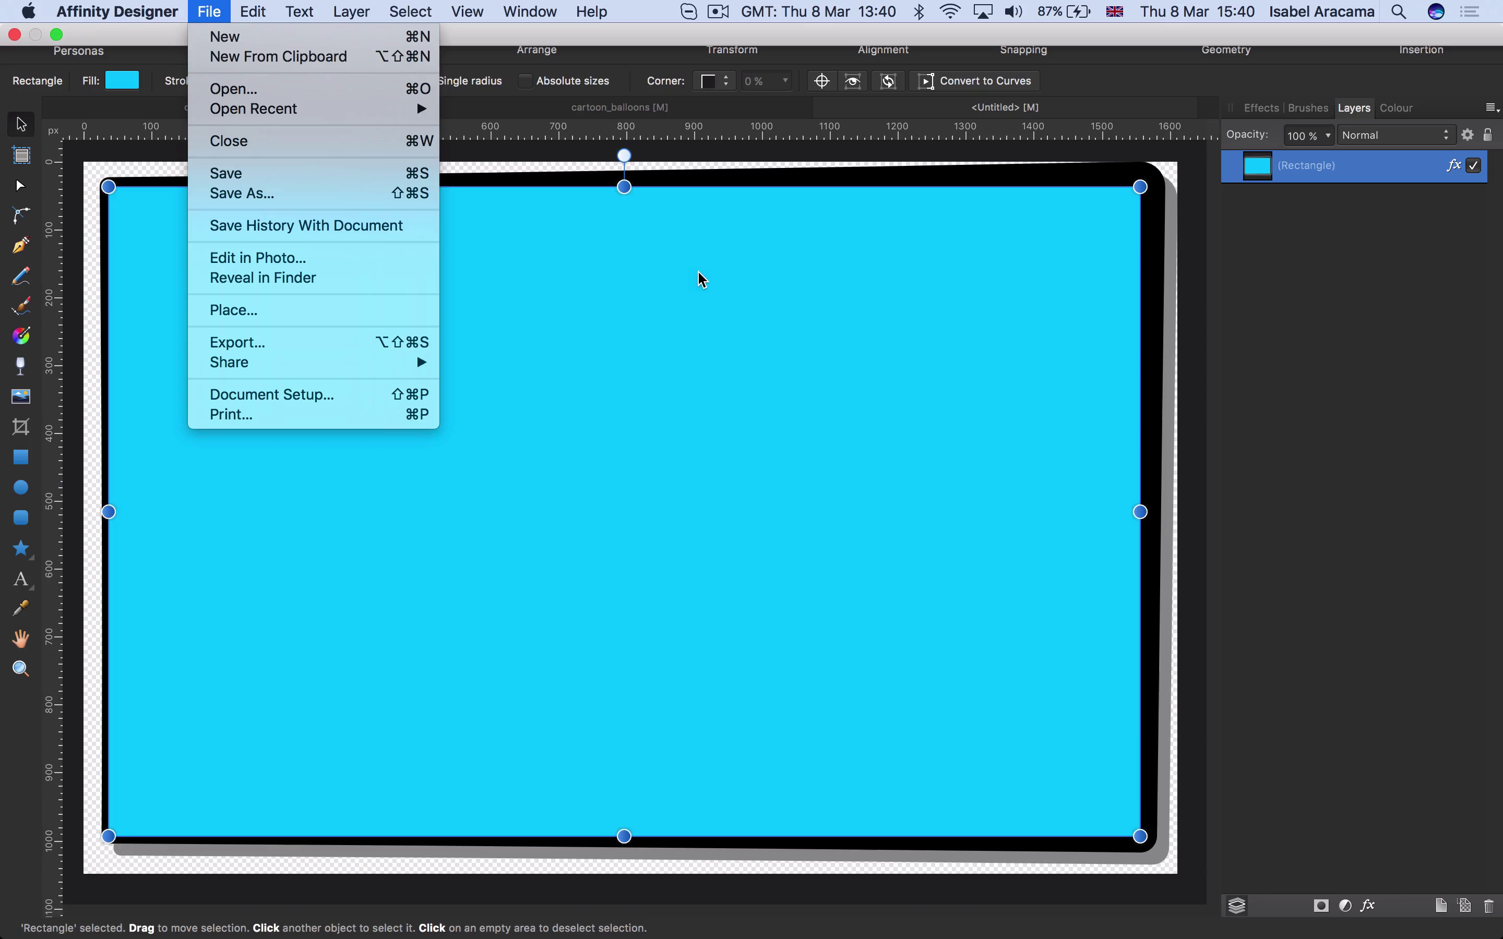
pyautogui.click(738, 420)
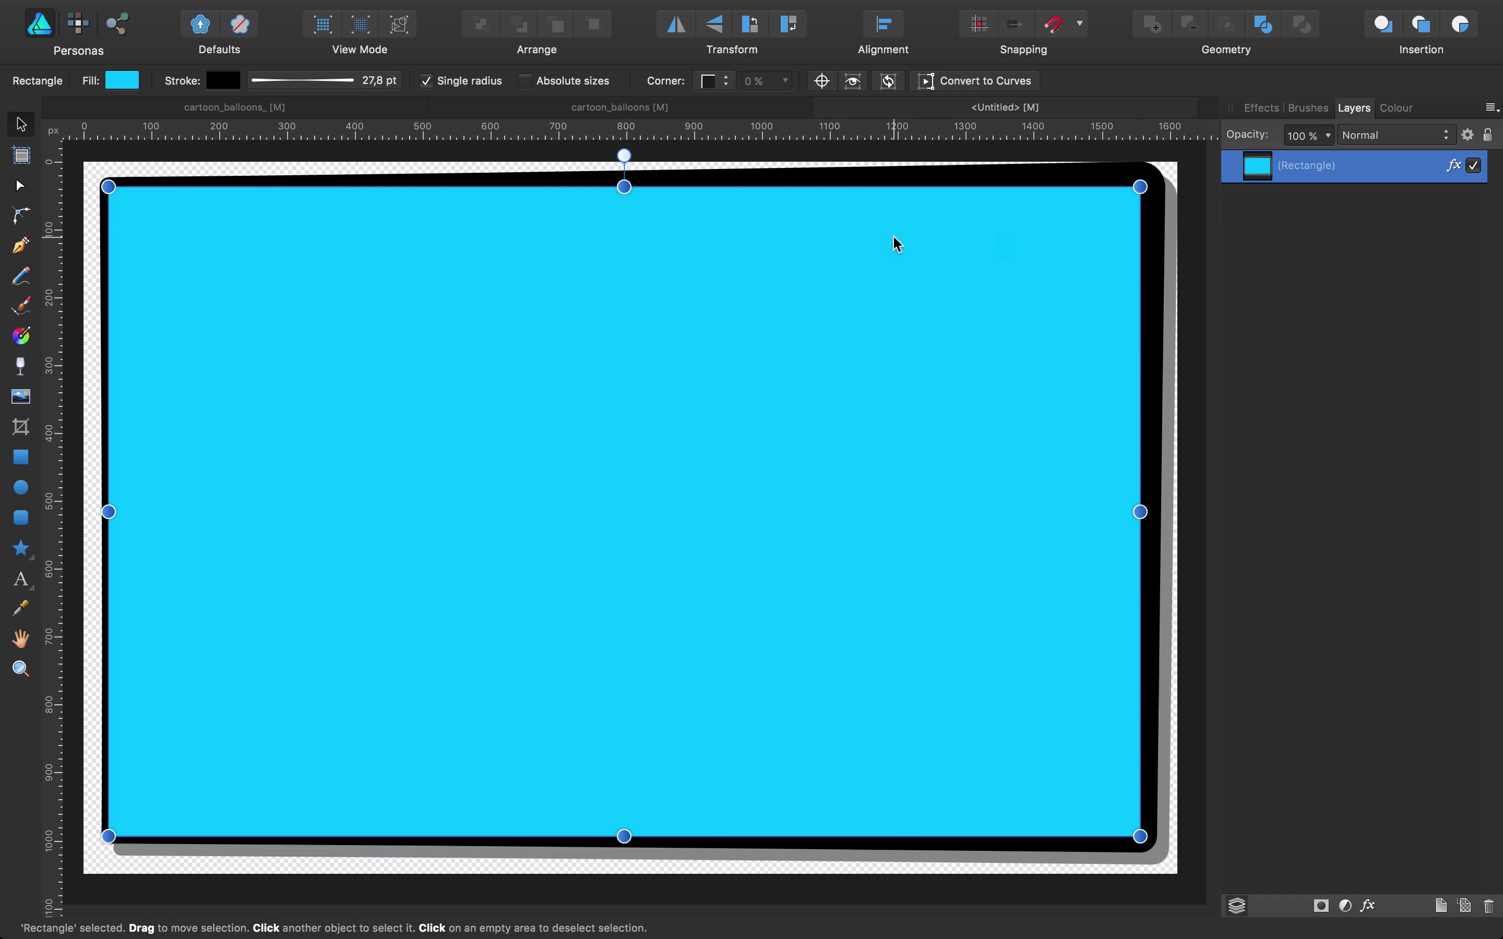
# Step: Reset the rectangle's stroke pressure profile and bend the middle of the curve down to vary the outline's thickness
pyautogui.click(303, 86)
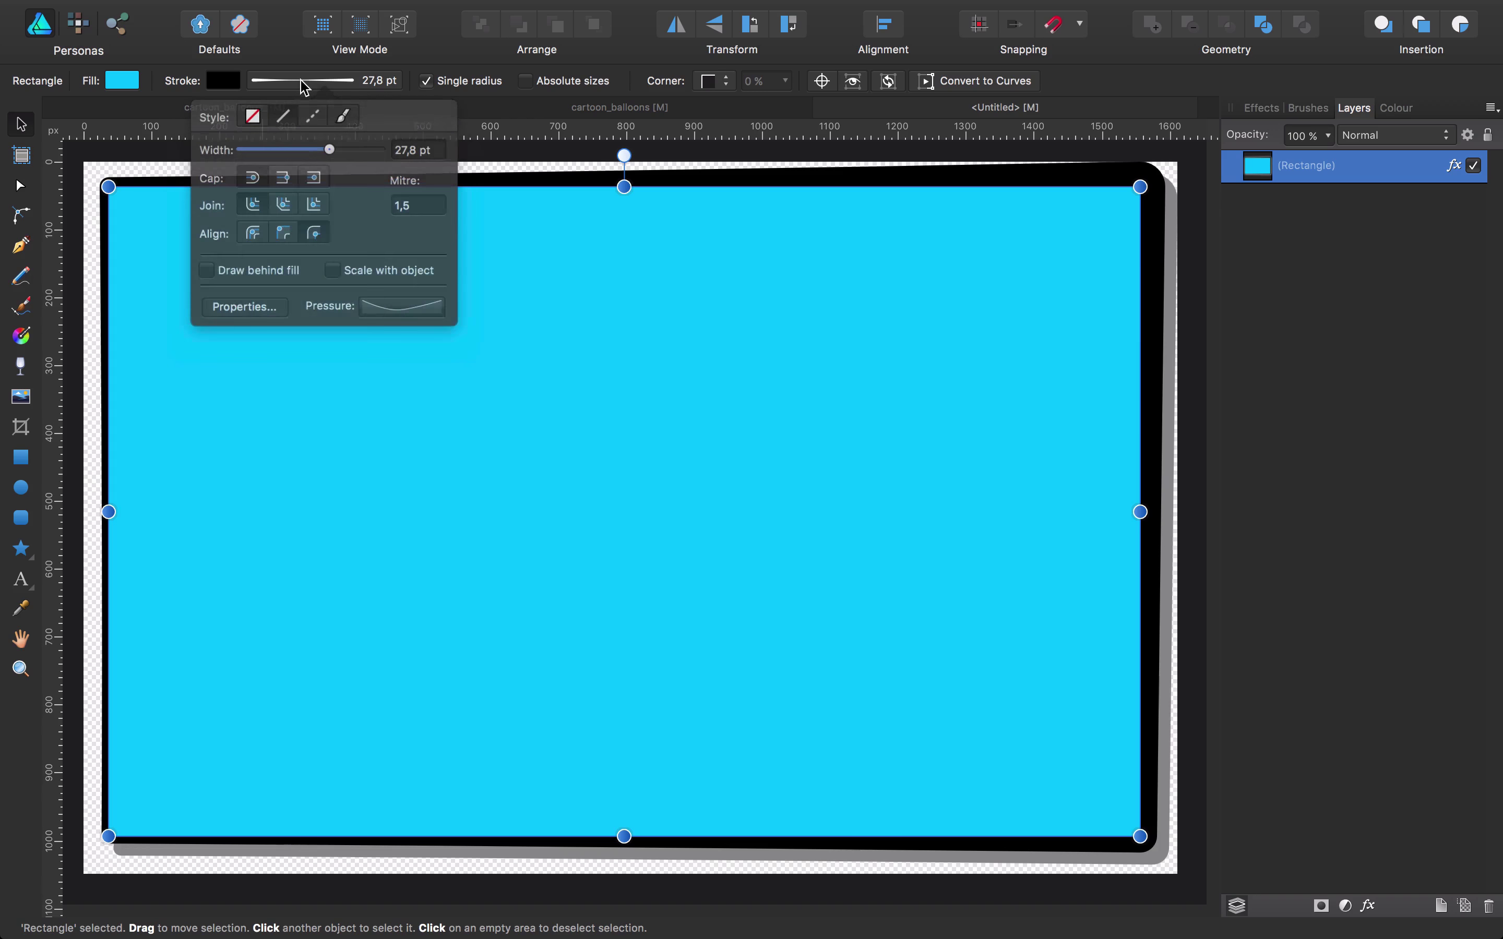
pyautogui.click(409, 299)
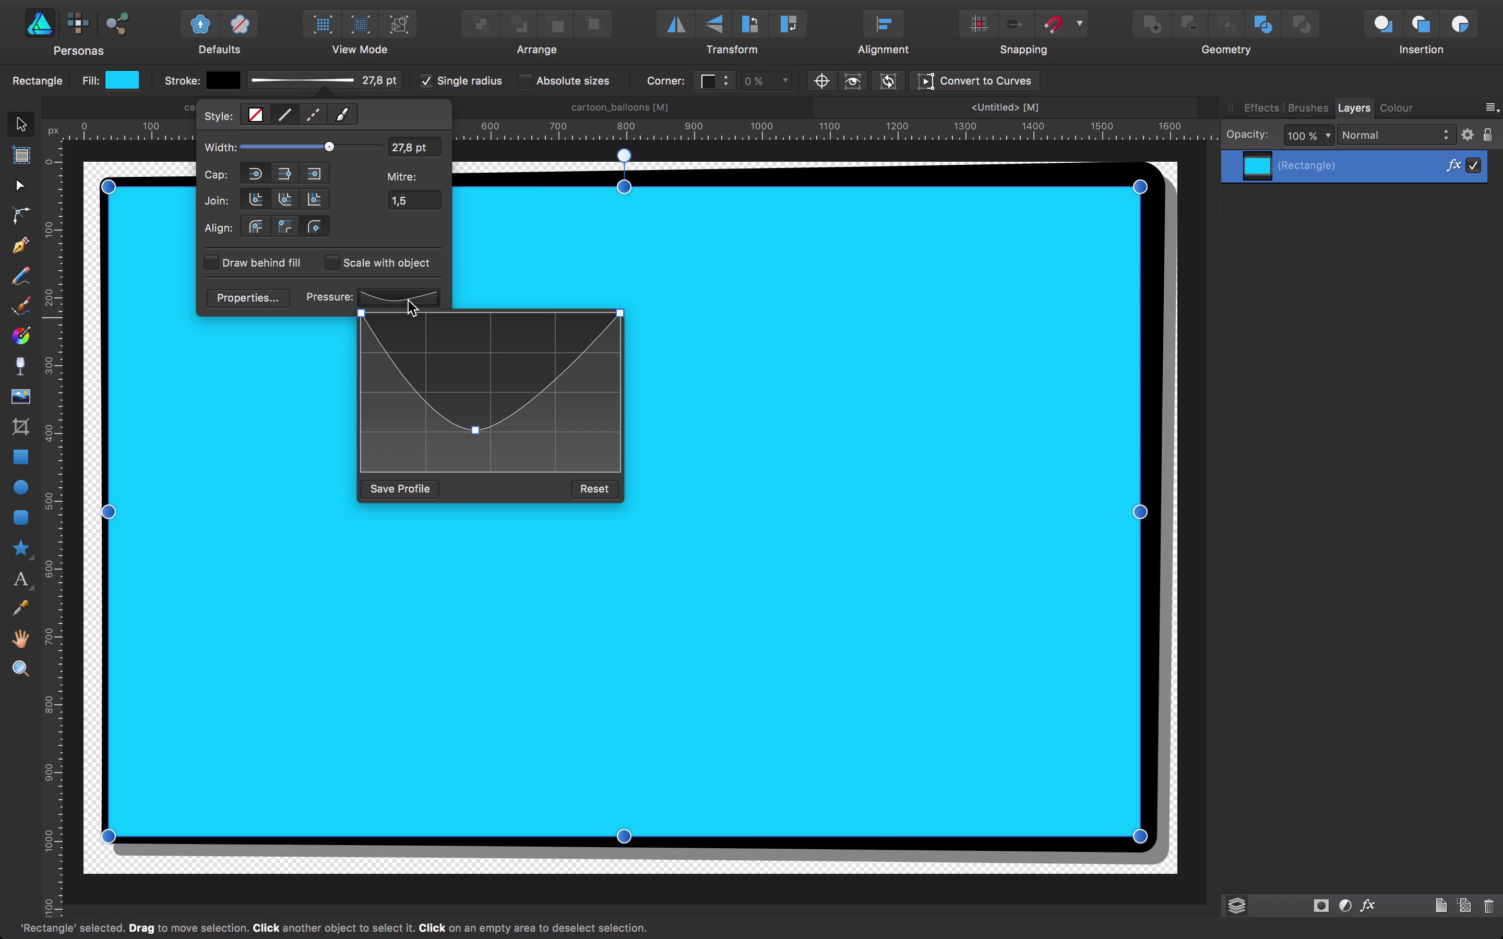
pyautogui.click(598, 489)
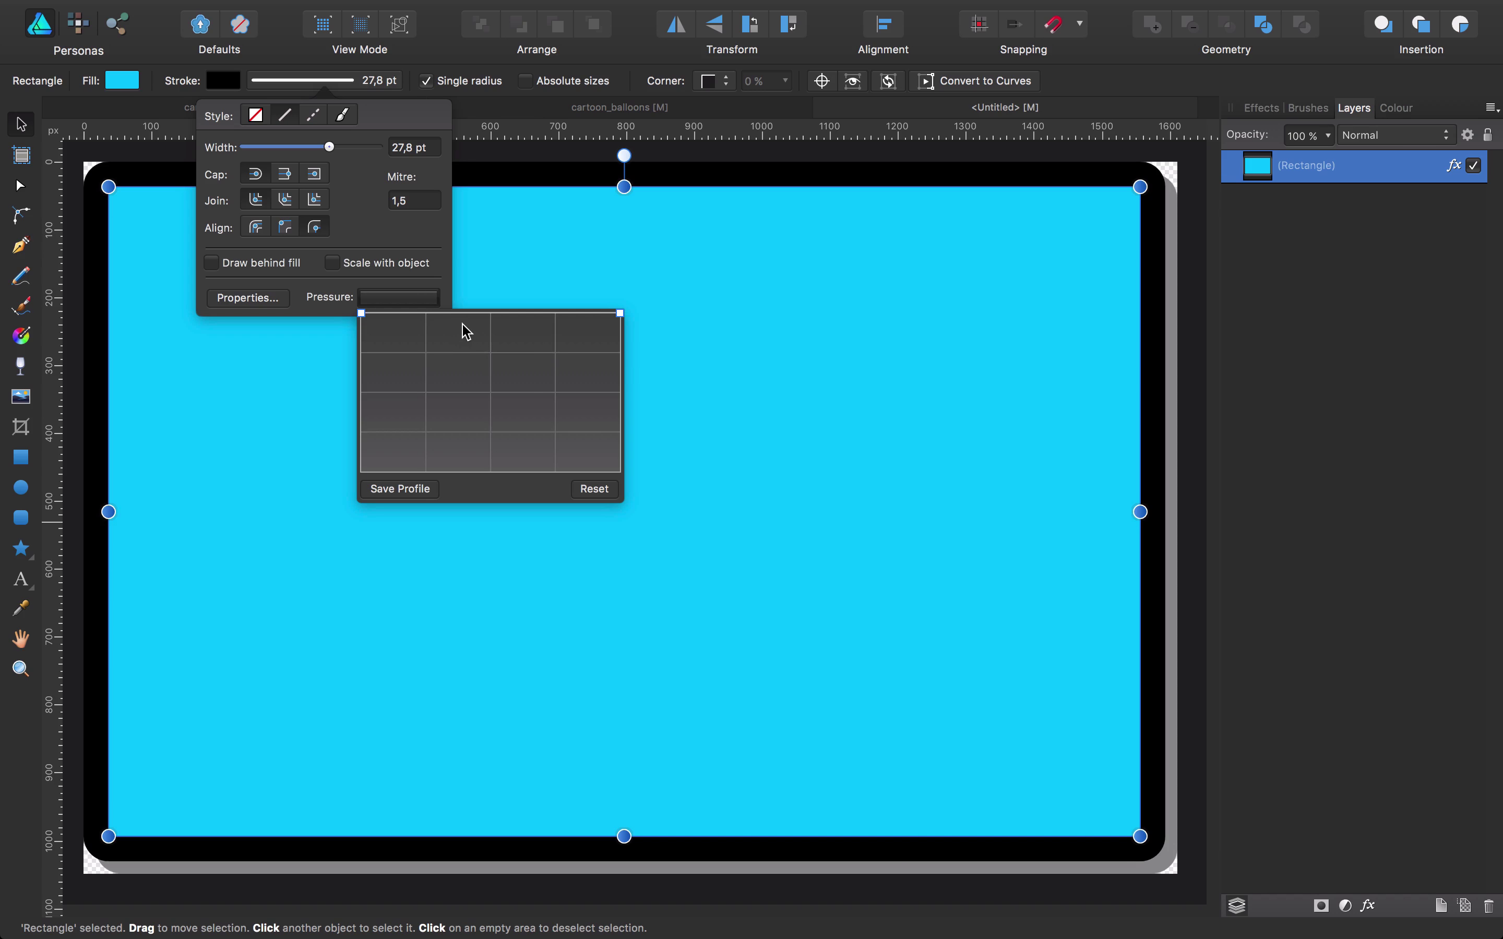
pyautogui.moveTo(487, 318); pyautogui.dragTo(485, 451)
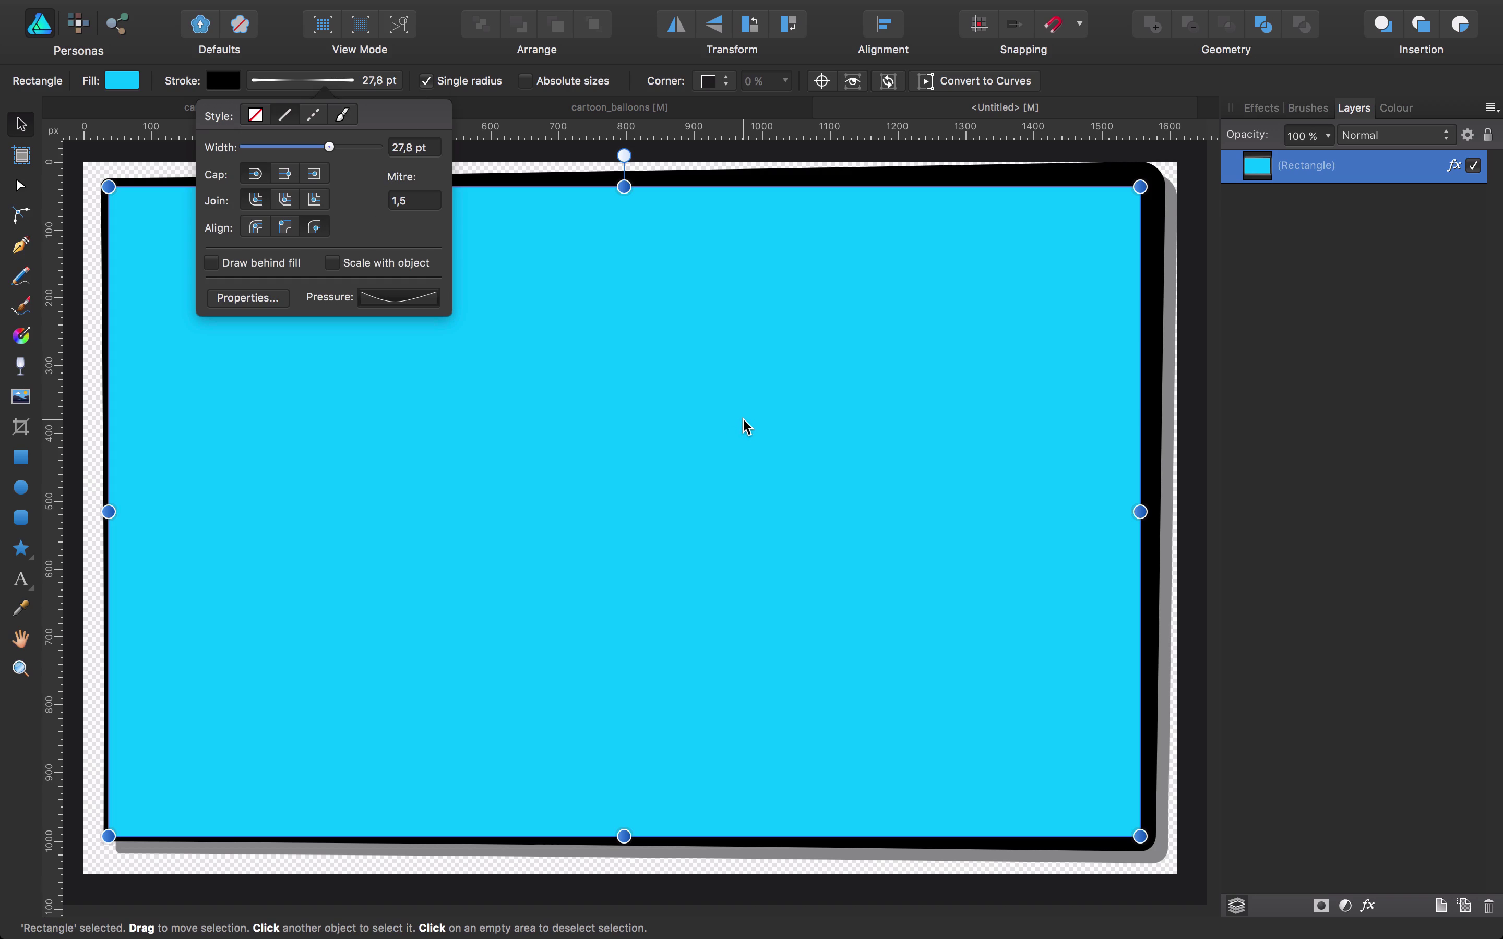
pyautogui.click(1183, 289)
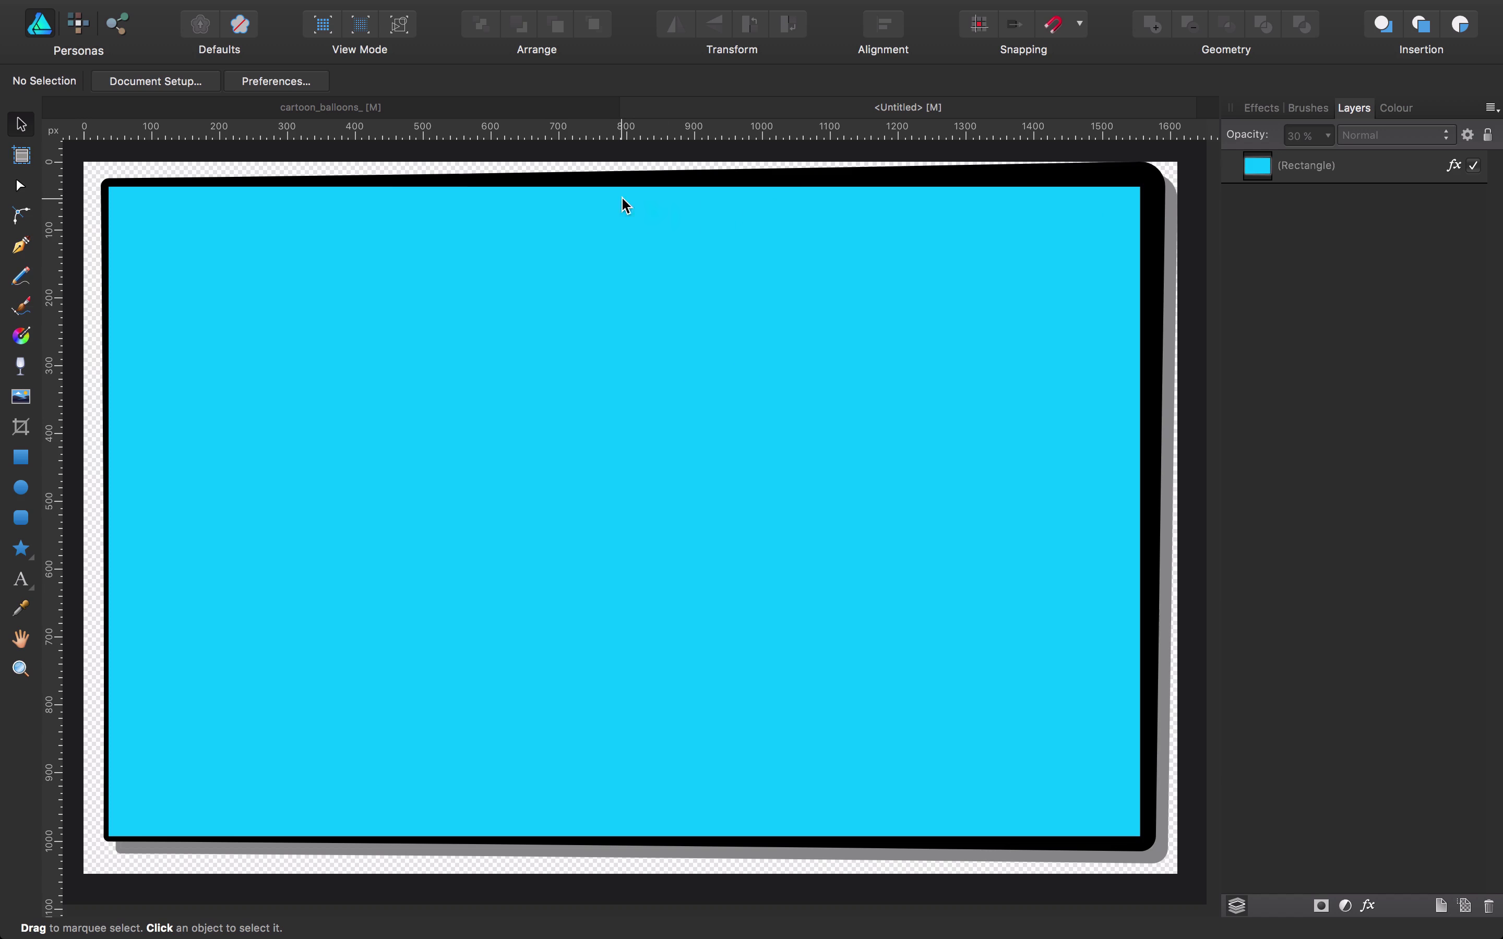
# Step: Add a raised point to the second half of the rectangle's stroke pressure curve to thicken that part of the outline
pyautogui.click(305, 186)
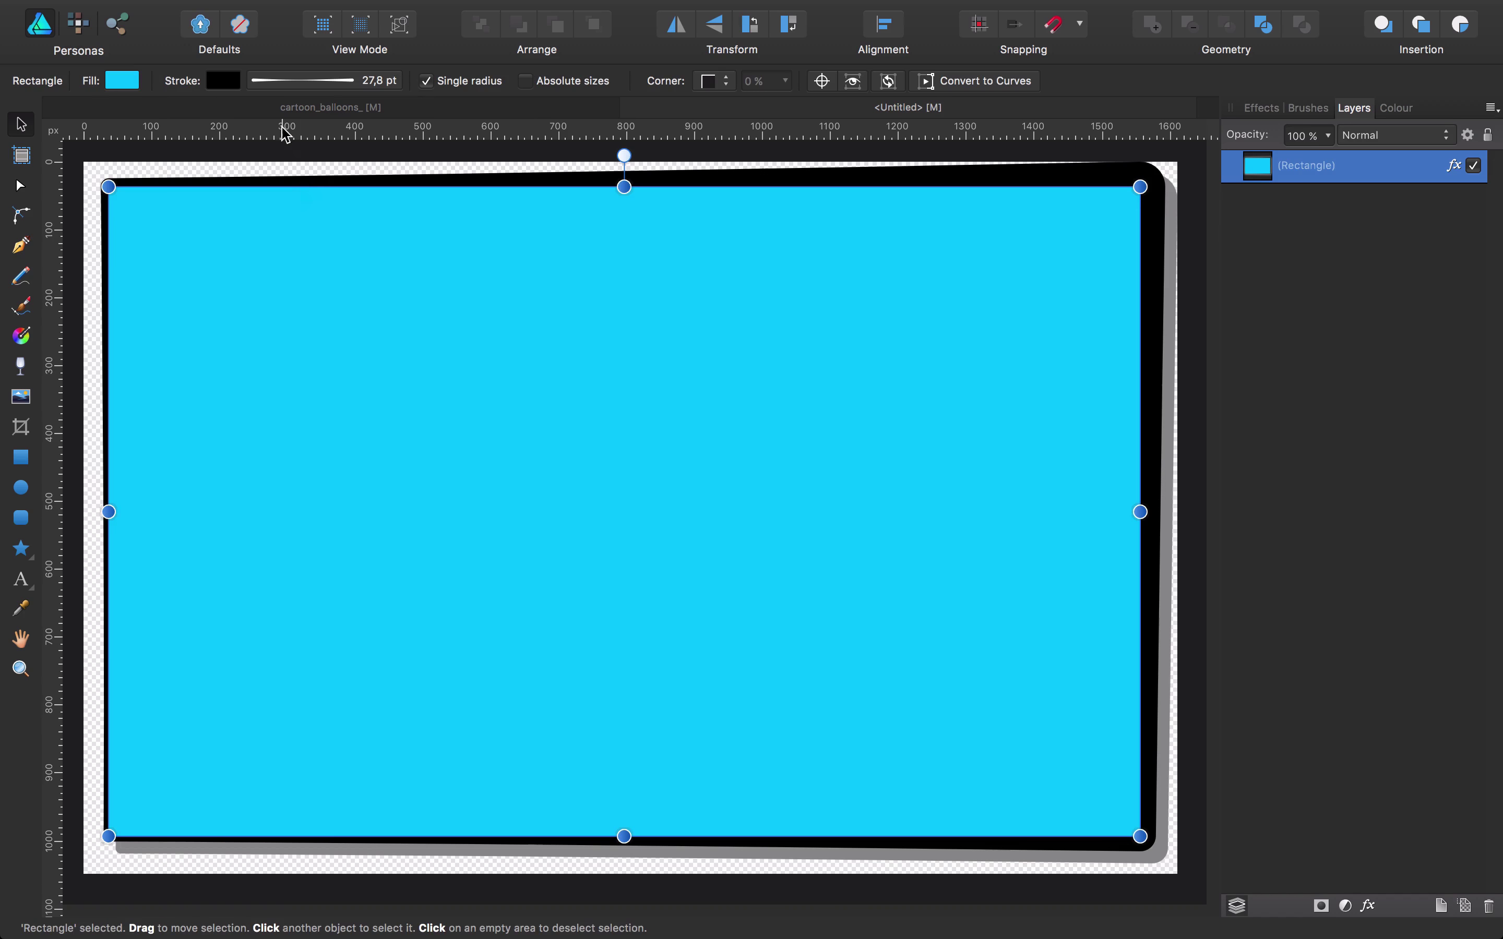
pyautogui.click(303, 88)
pyautogui.click(398, 297)
pyautogui.moveTo(565, 384)
pyautogui.mouseDown()
pyautogui.moveTo(532, 342)
pyautogui.moveTo(566, 373)
pyautogui.moveTo(545, 356)
pyautogui.mouseUp()
pyautogui.click(763, 387)
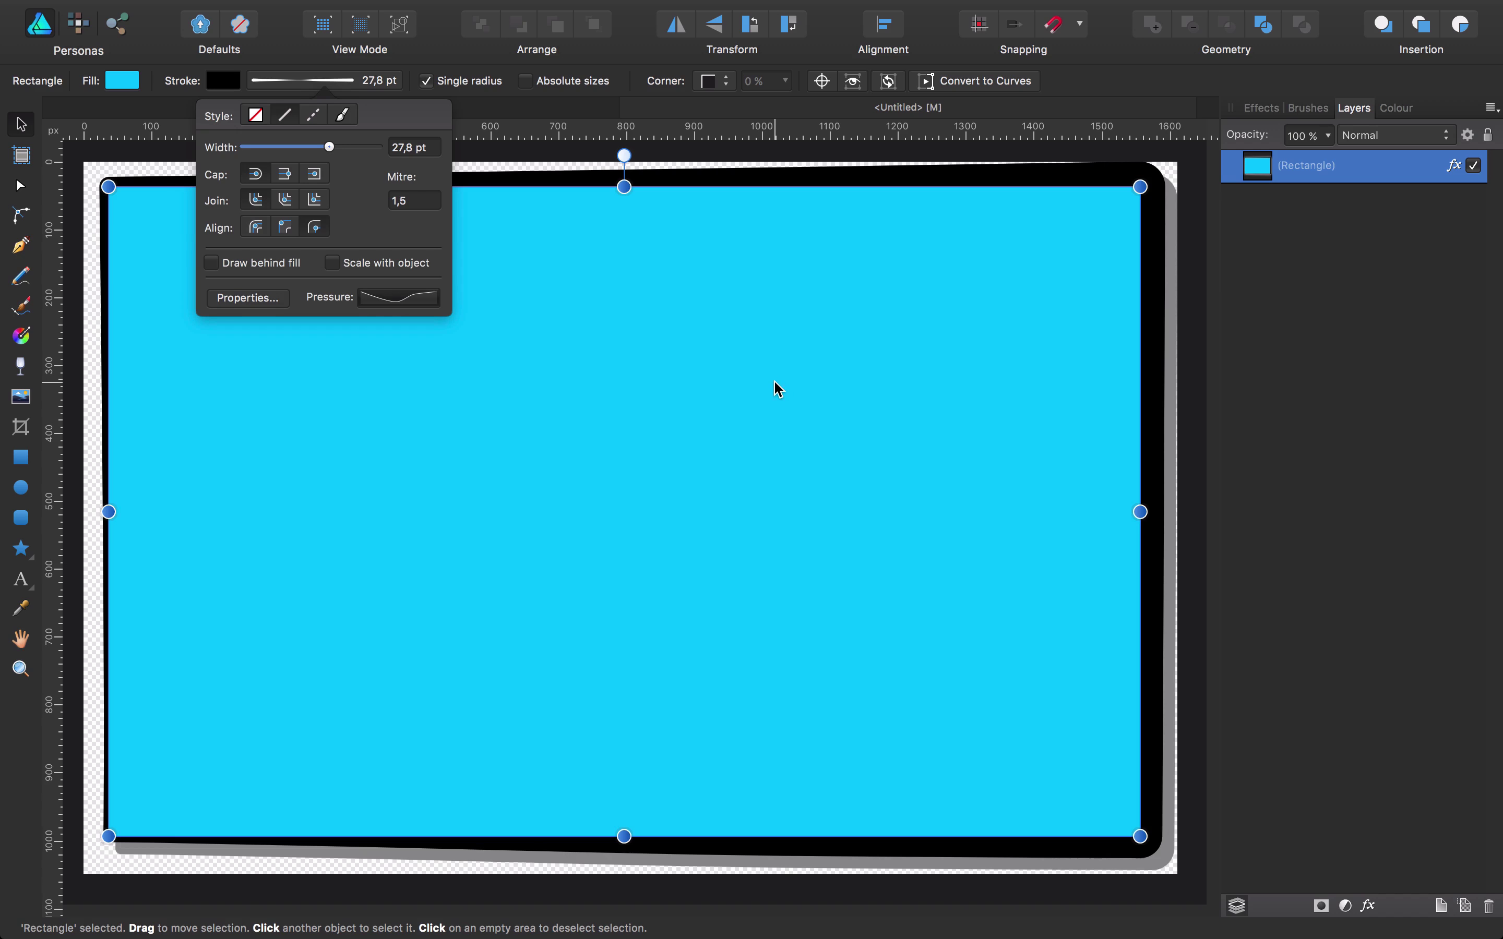
pyautogui.click(777, 389)
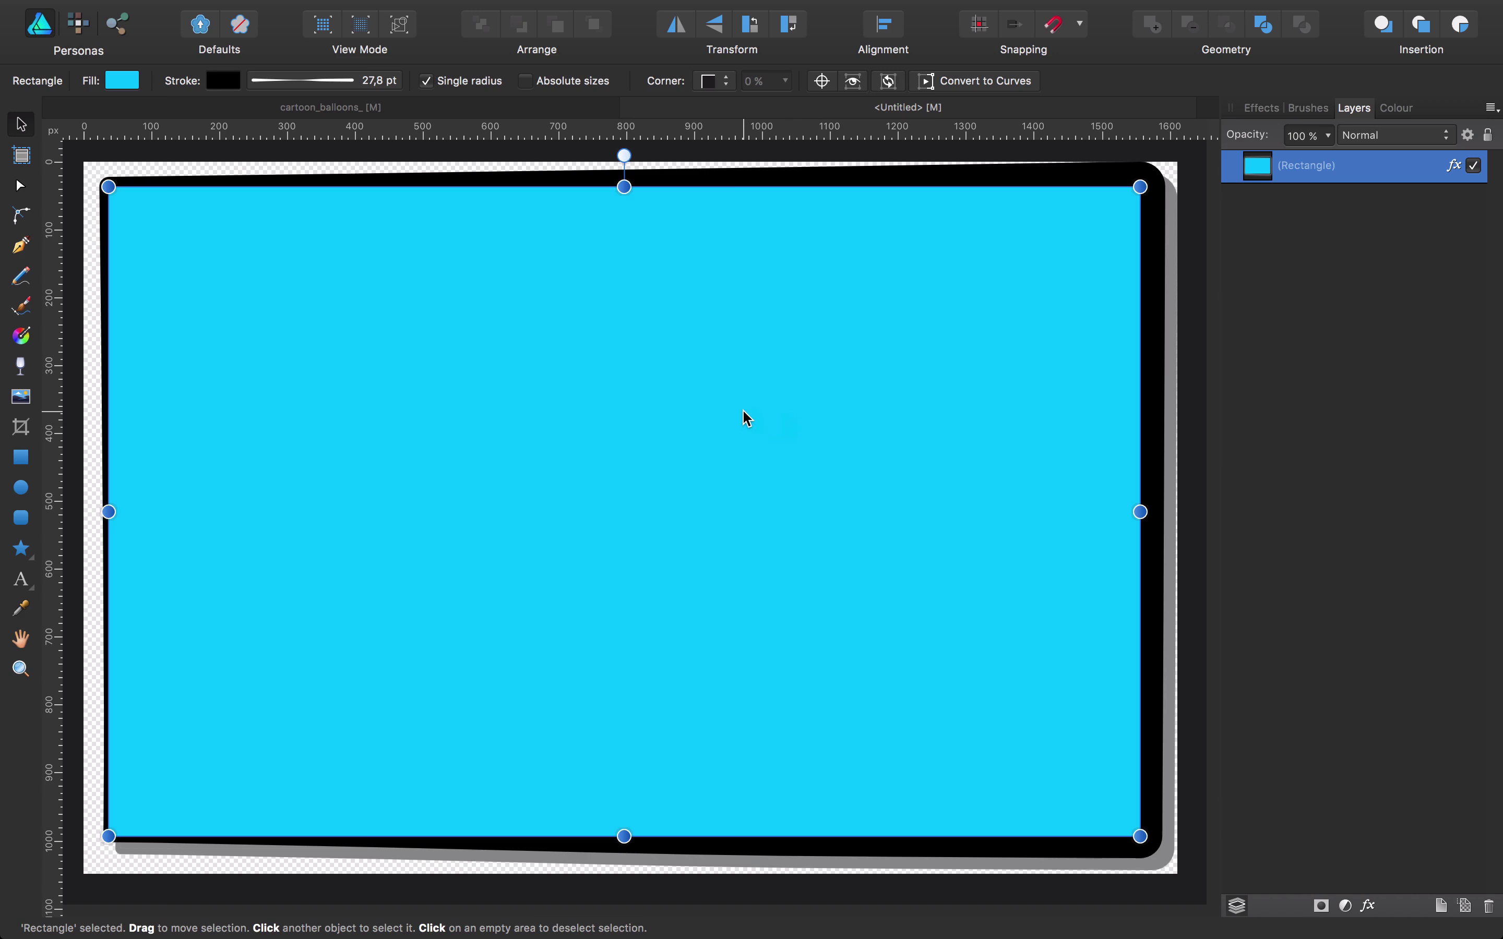
# Step: Copy the pale halftone dot group from cartoon_balloons_ into the untitled document and centre it over the blue rectangle
pyautogui.click(415, 105)
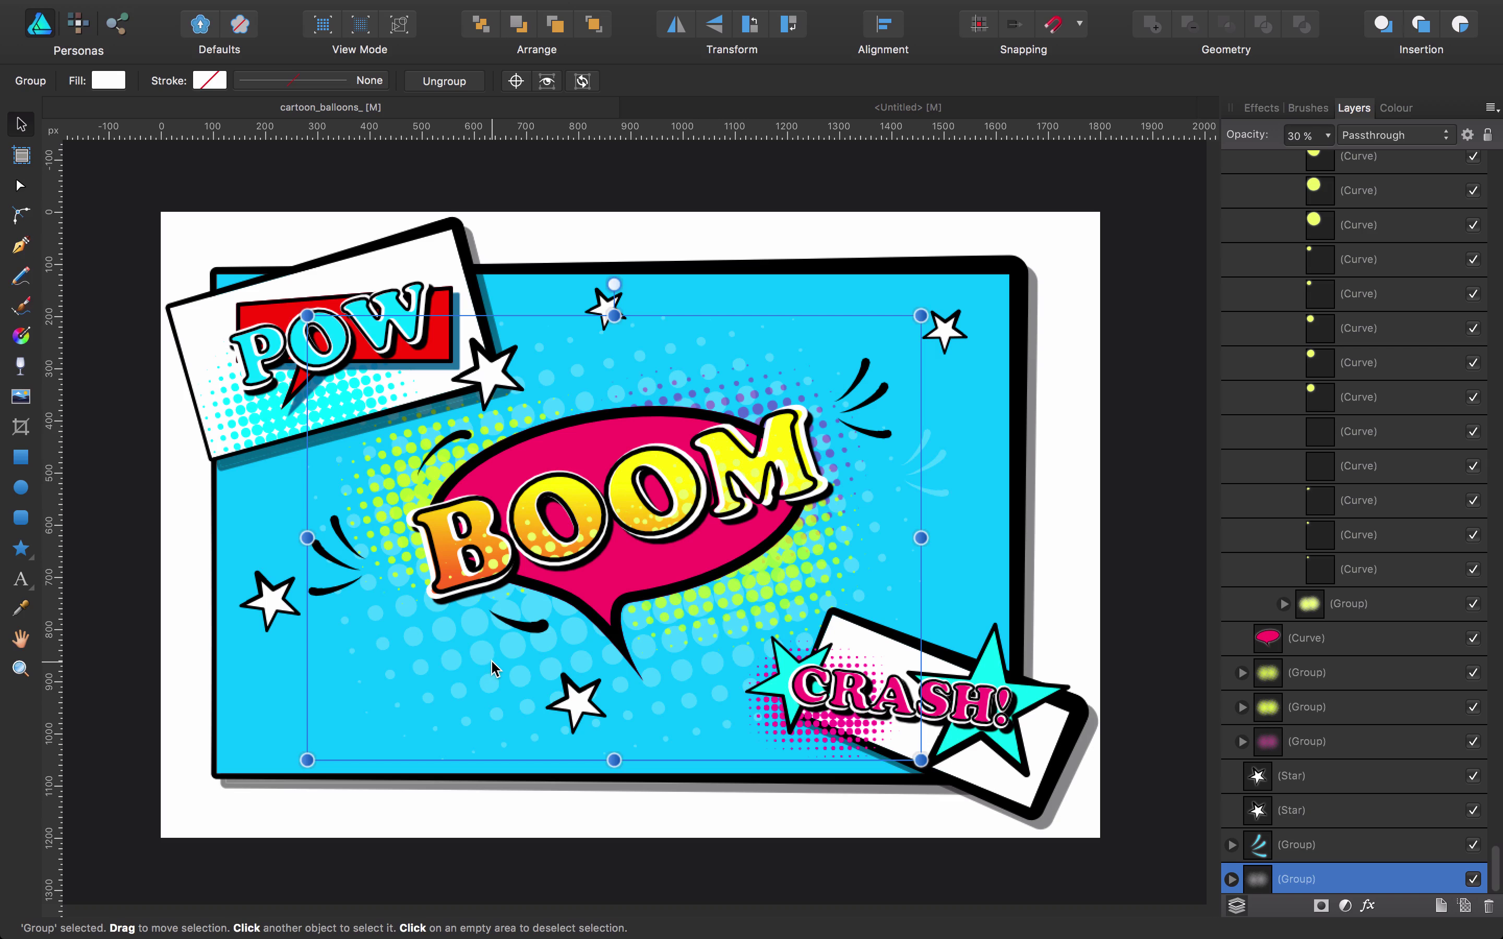
pyautogui.click(893, 107)
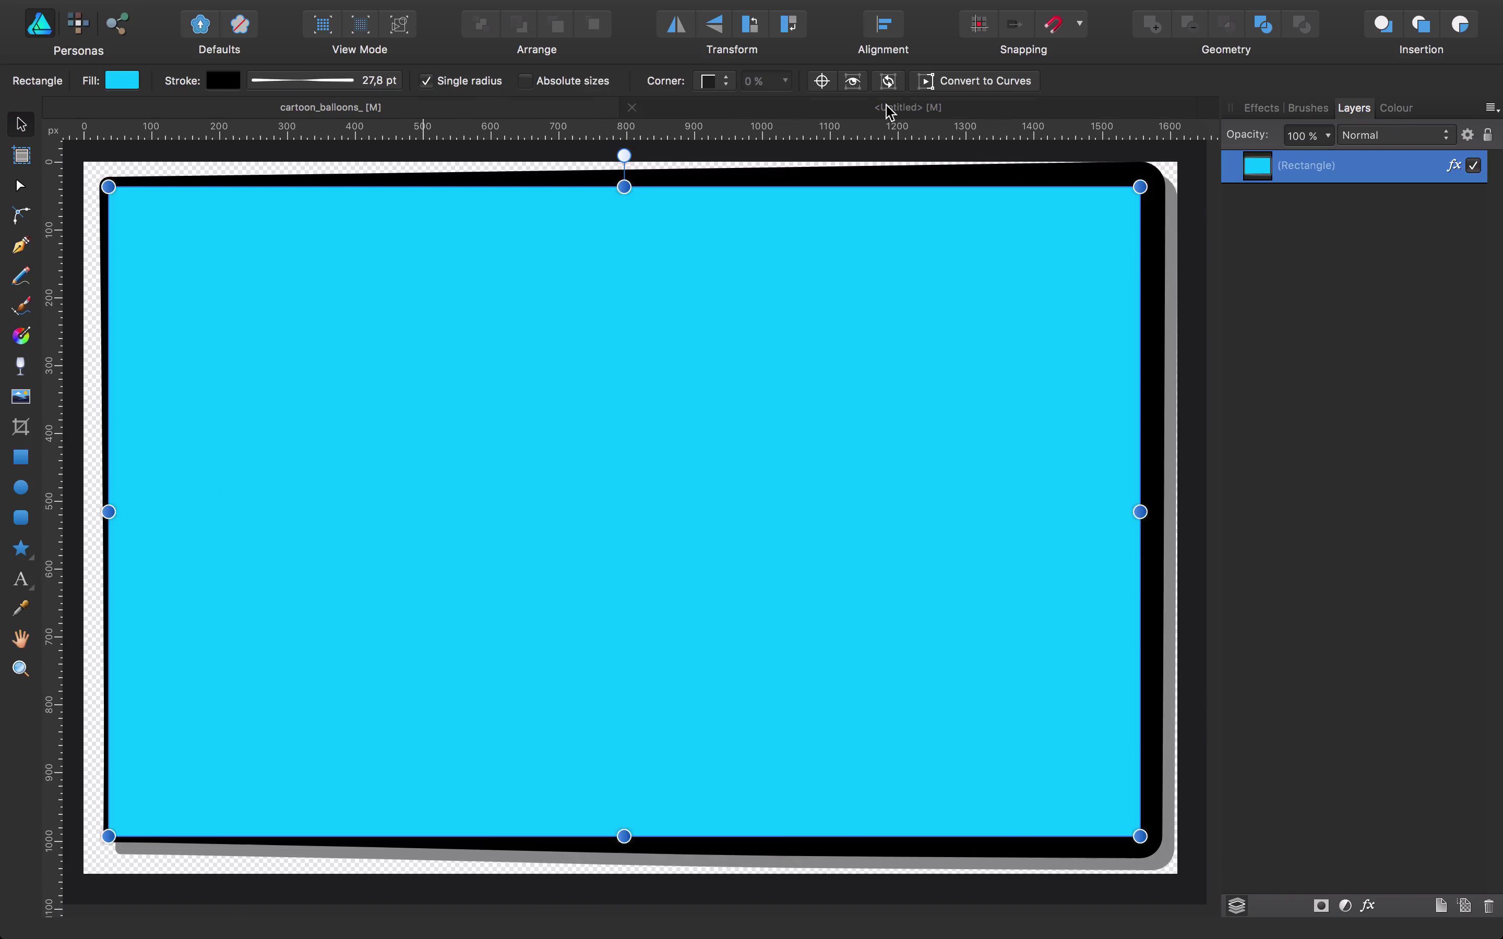
pyautogui.press('super+v')
pyautogui.moveTo(667, 494); pyautogui.dragTo(634, 413)
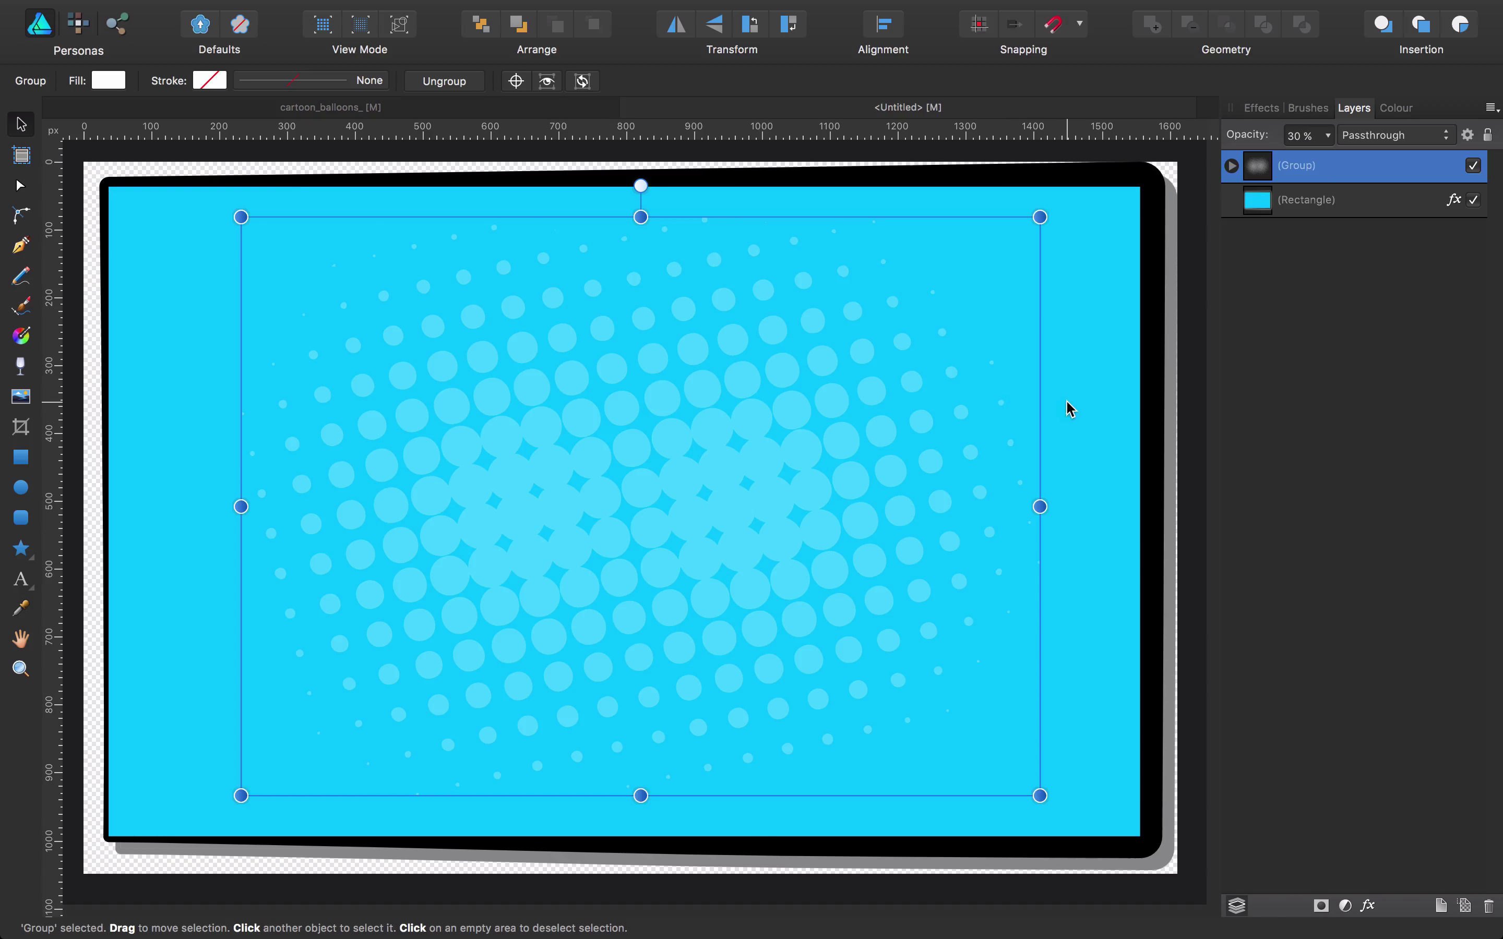
# Step: Switch to Chrome, examine the halftone vector results on Vecteezy, and return to Affinity Designer
pyautogui.press('super+Tab')
pyautogui.press('super+Tab')
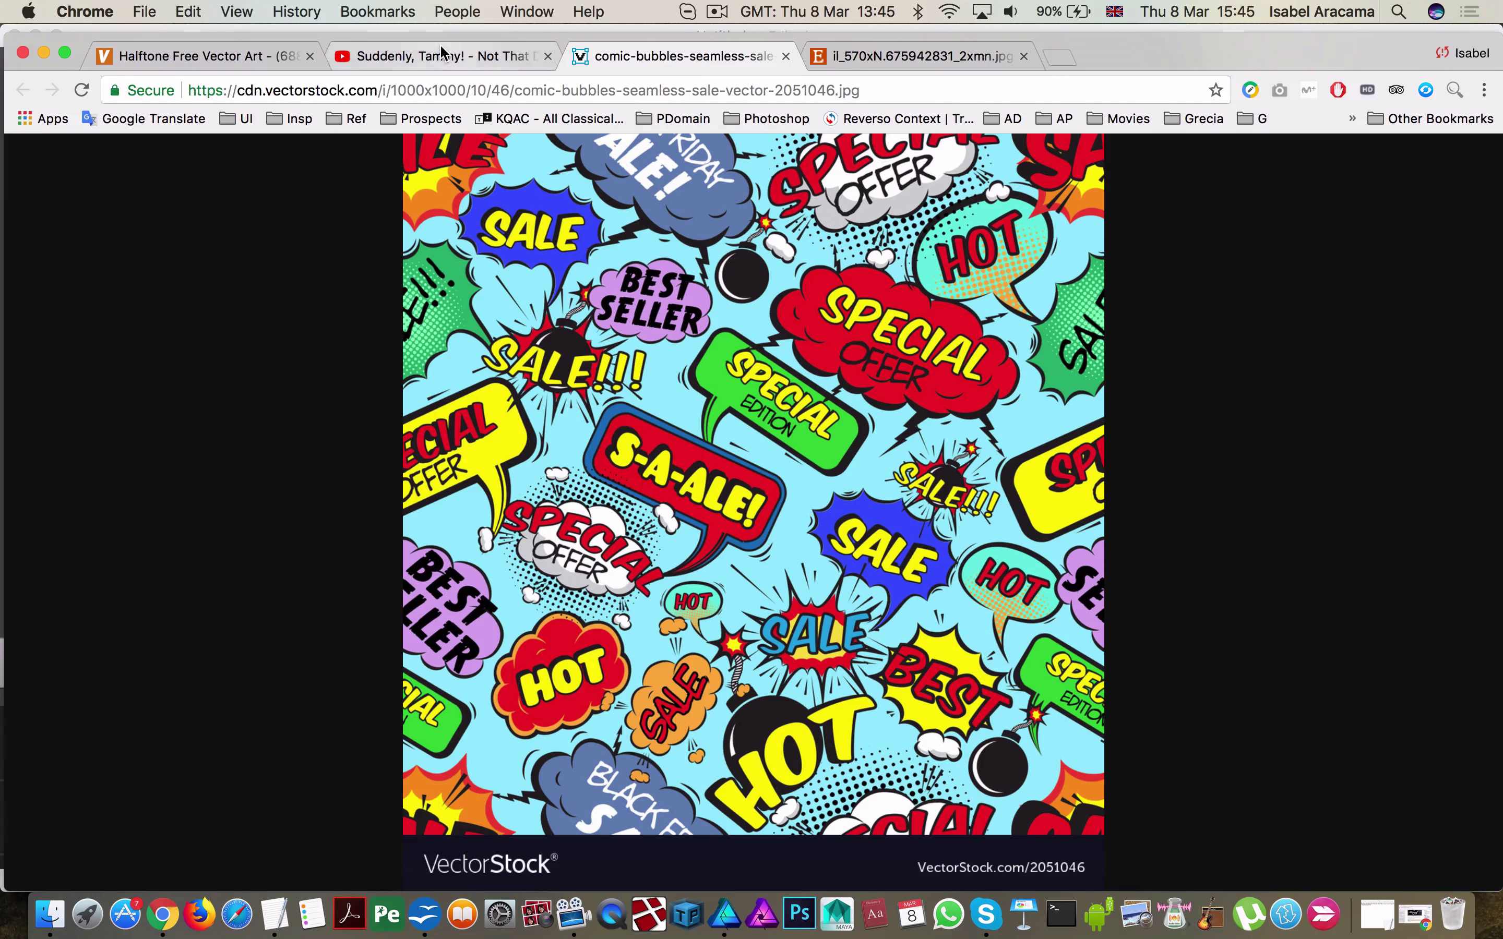
pyautogui.click(183, 59)
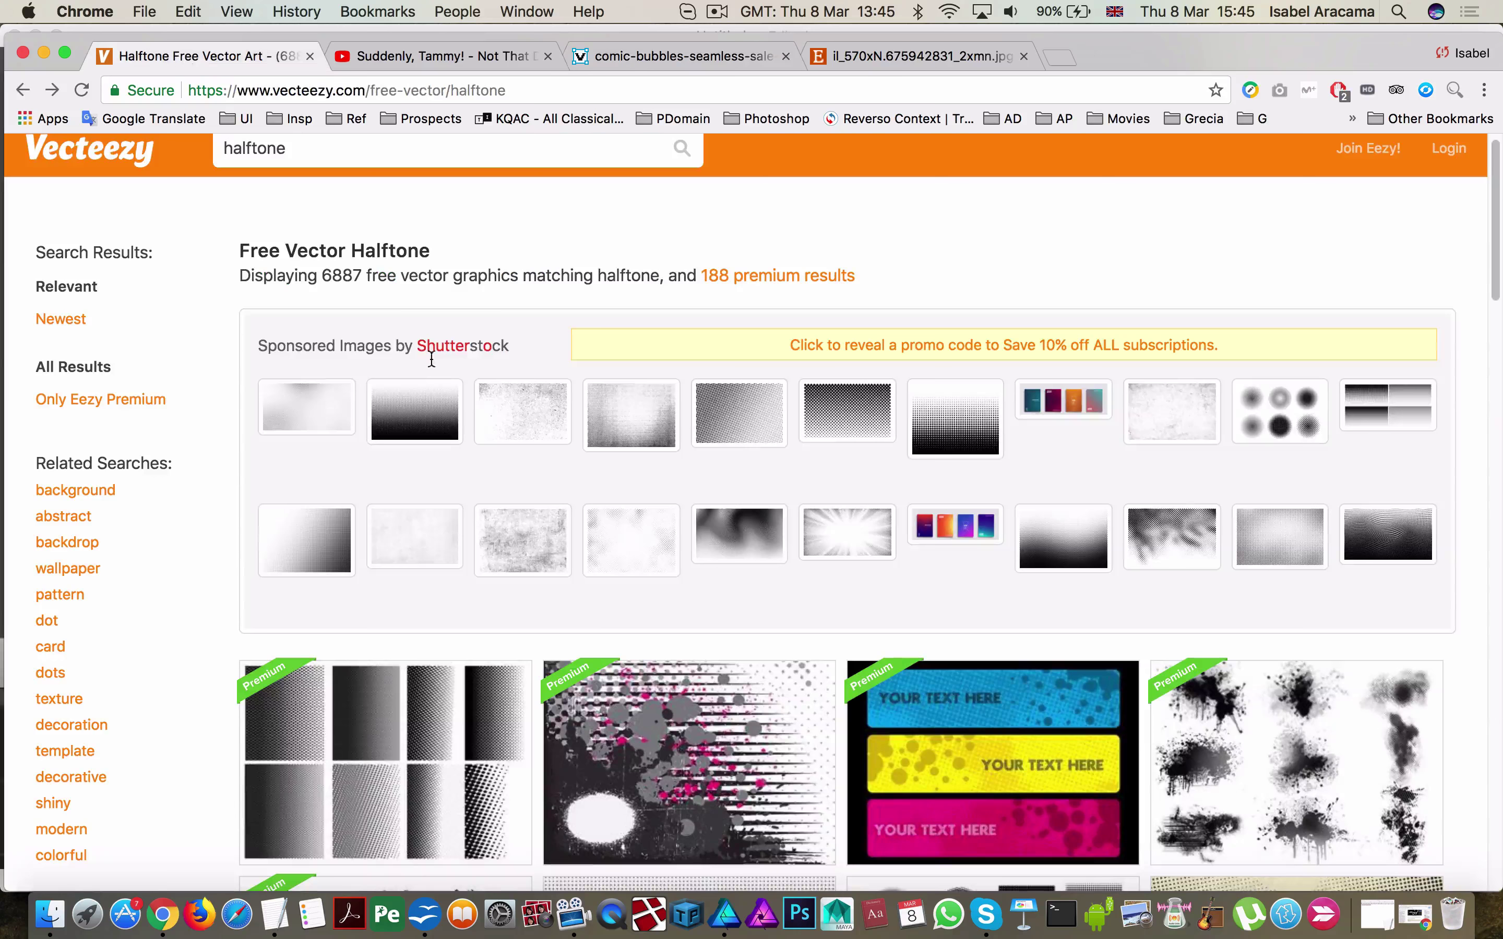
pyautogui.scroll(-10, 652, 425)
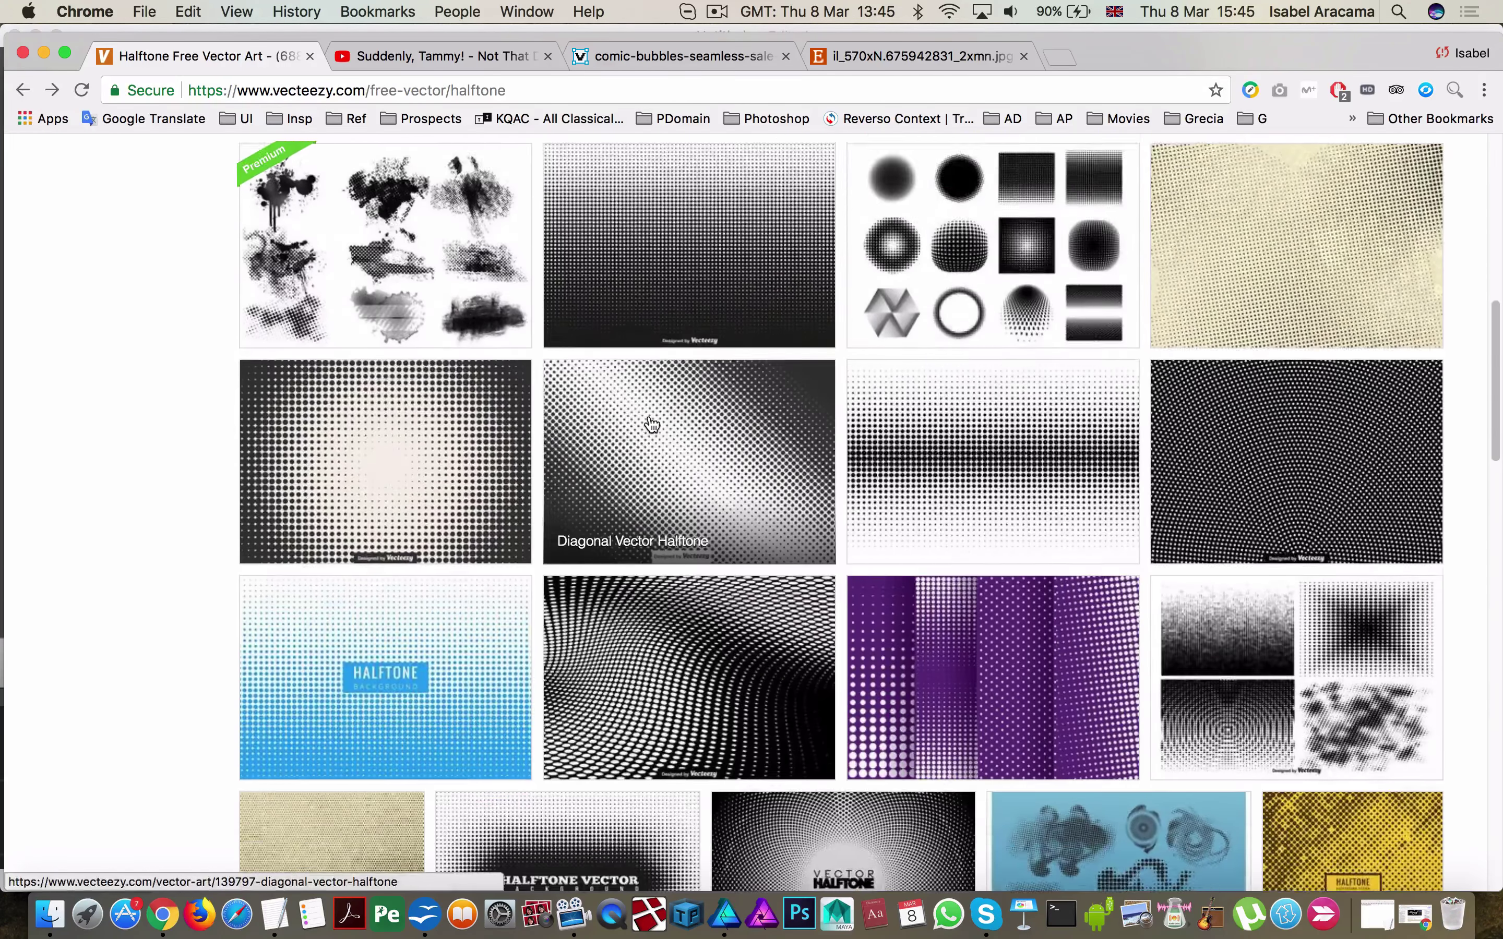
pyautogui.scroll(-2, 652, 425)
pyautogui.scroll(-4, 835, 424)
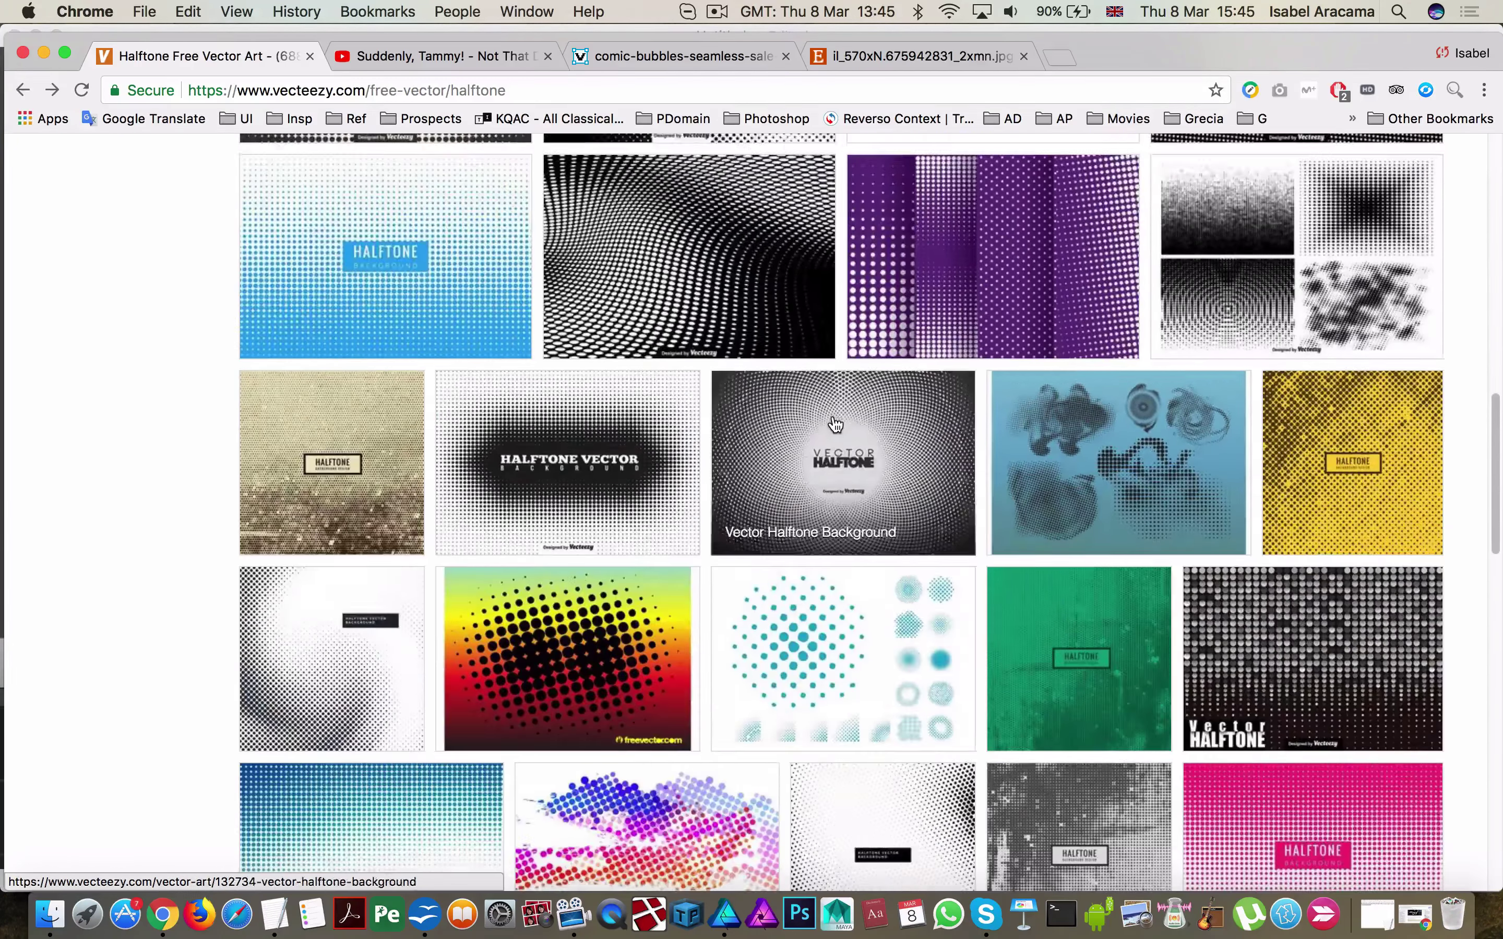
pyautogui.scroll(-2, 836, 424)
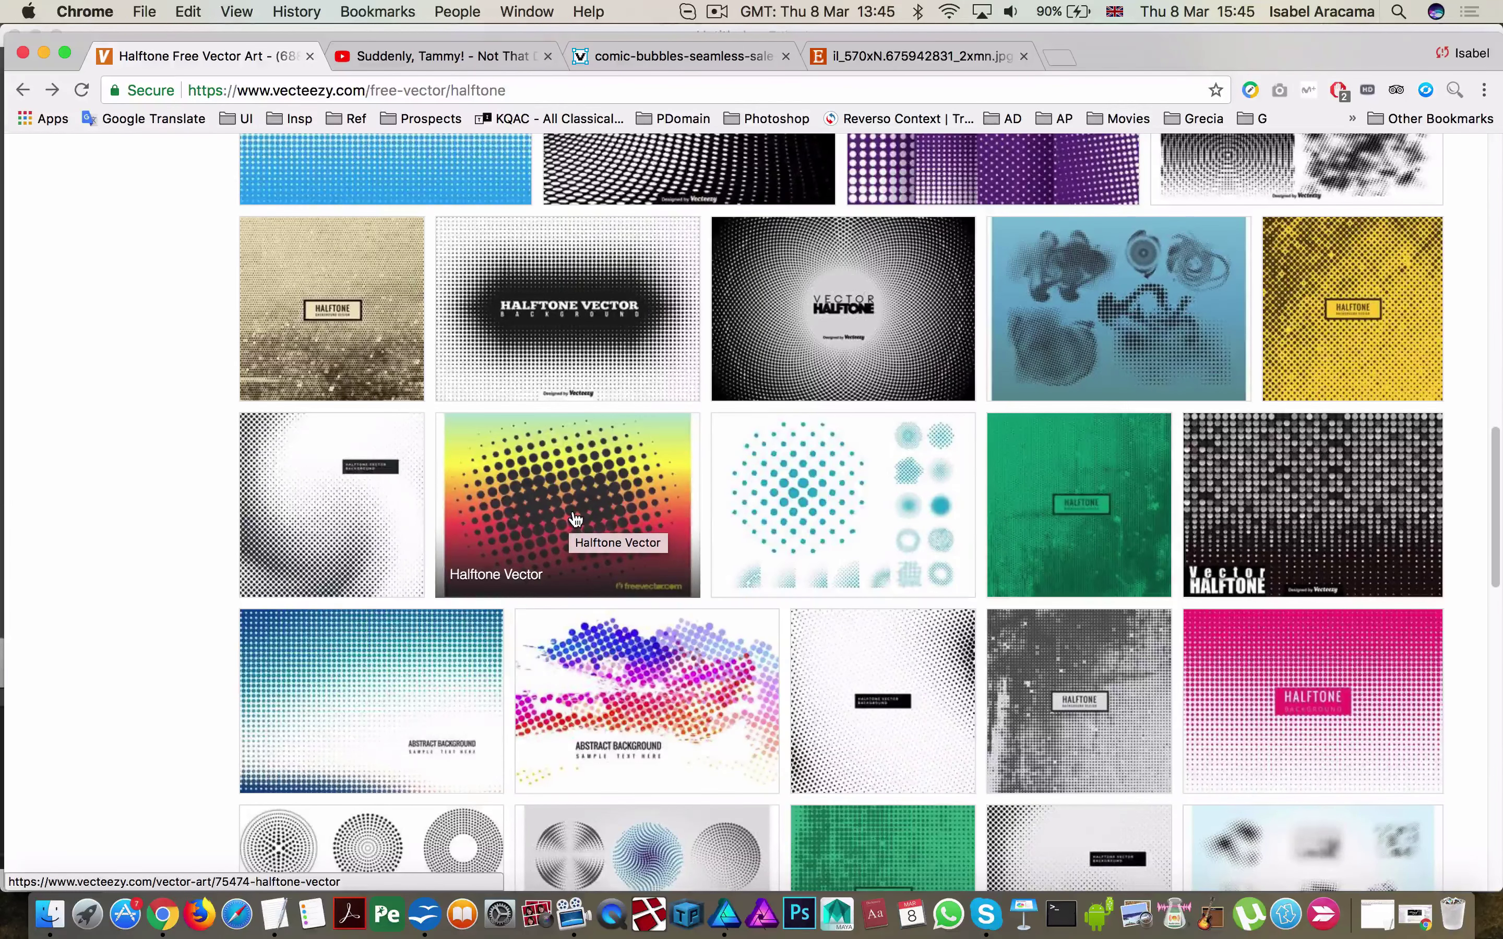
pyautogui.press('super+Tab')
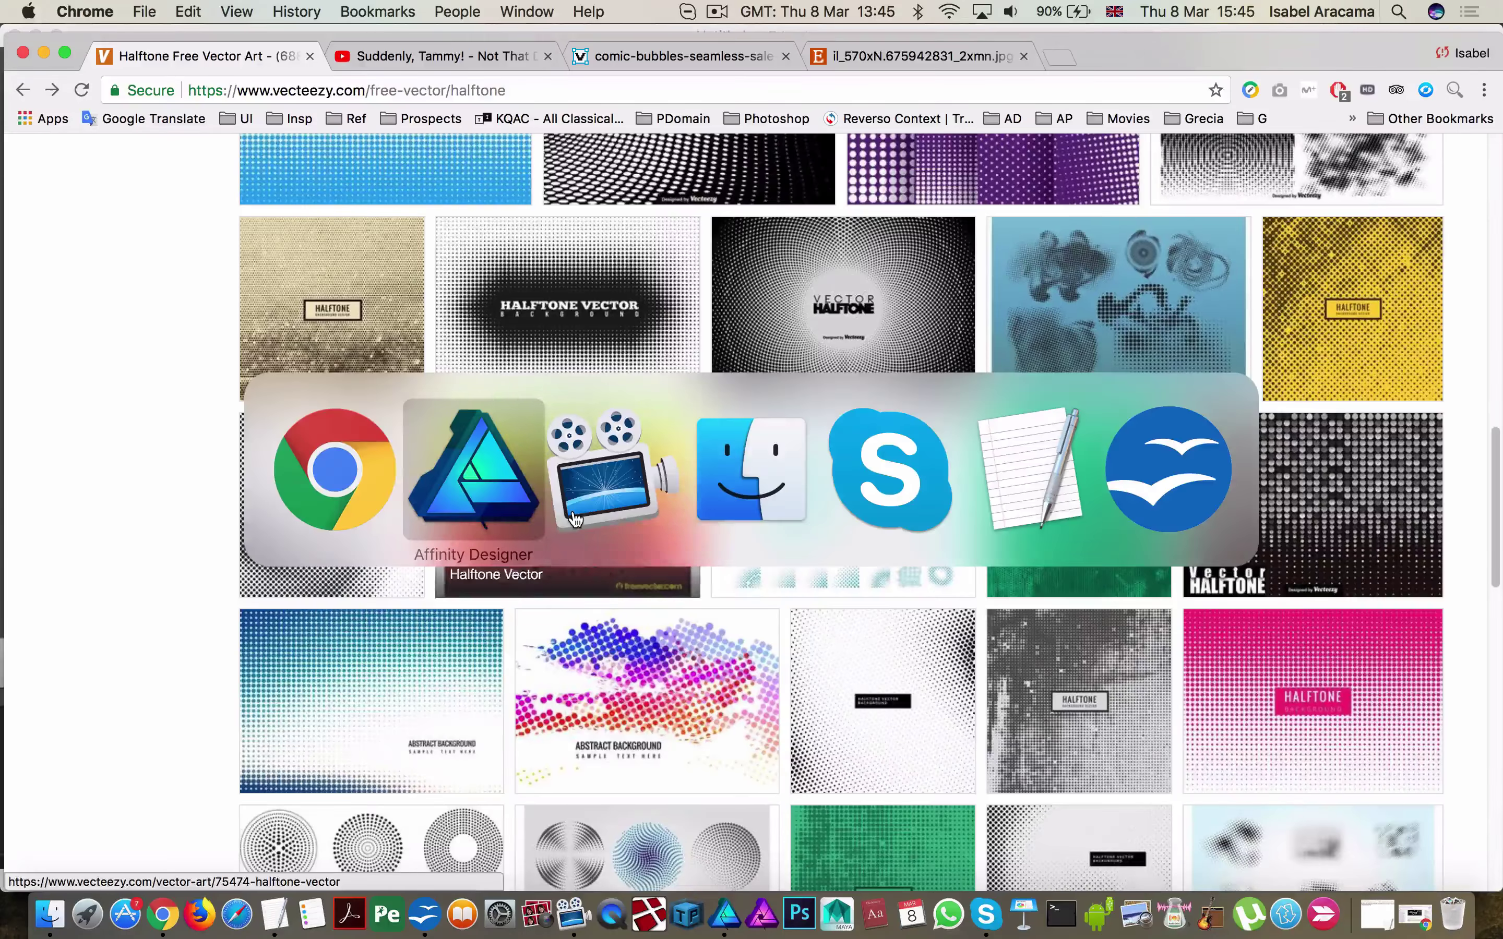
pyautogui.click(508, 519)
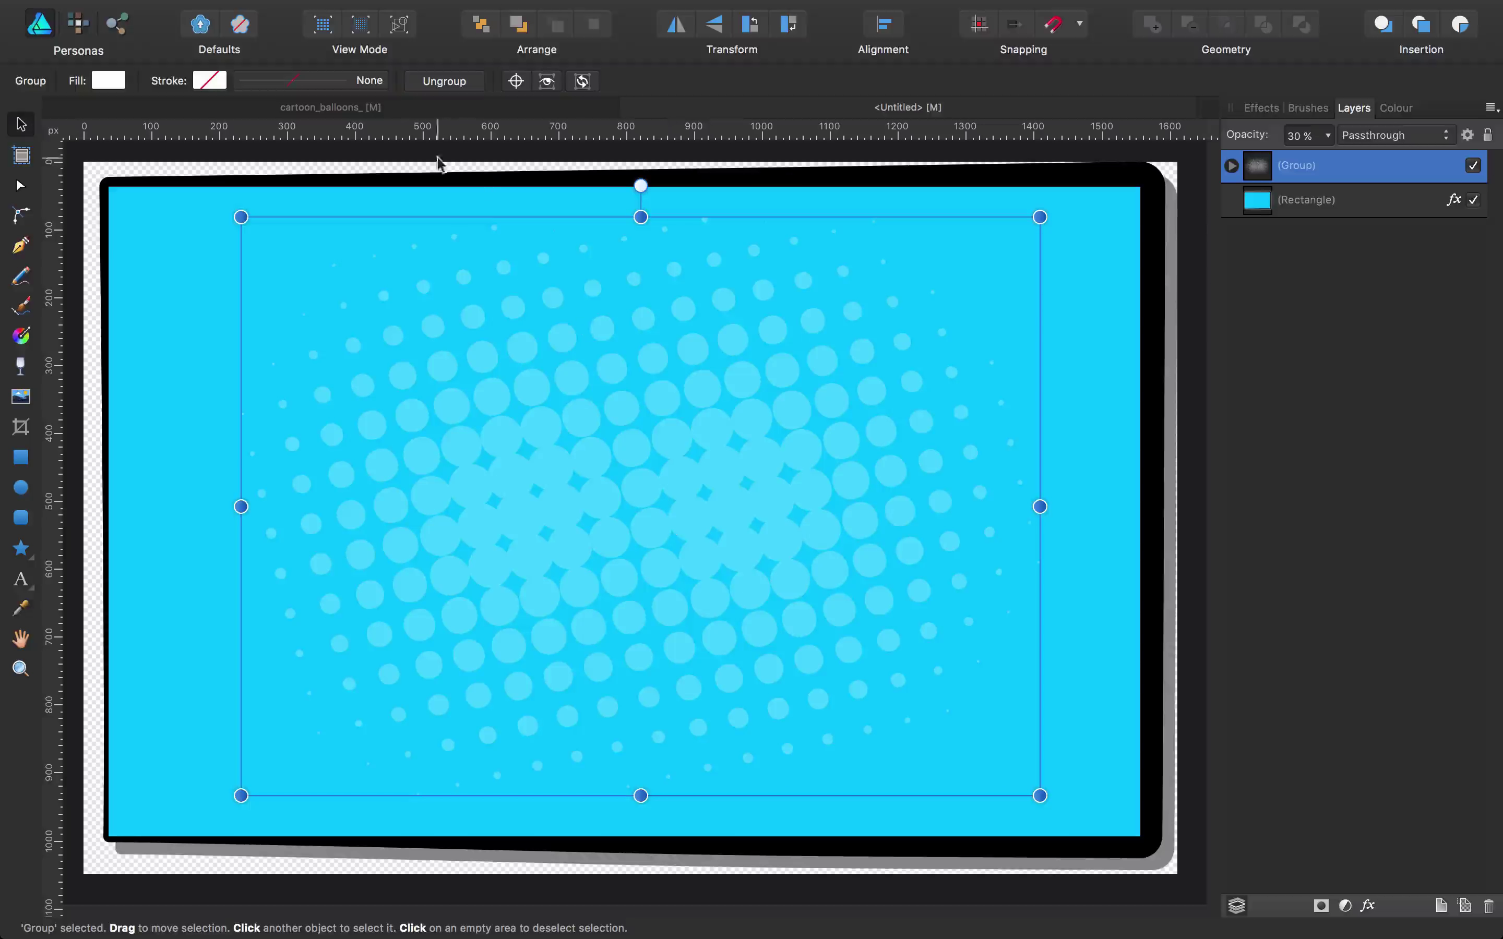
# Step: Copy the pink speech balloon curve behind BOOM in cartoon_balloons_ and paste it into the untitled document
pyautogui.click(378, 105)
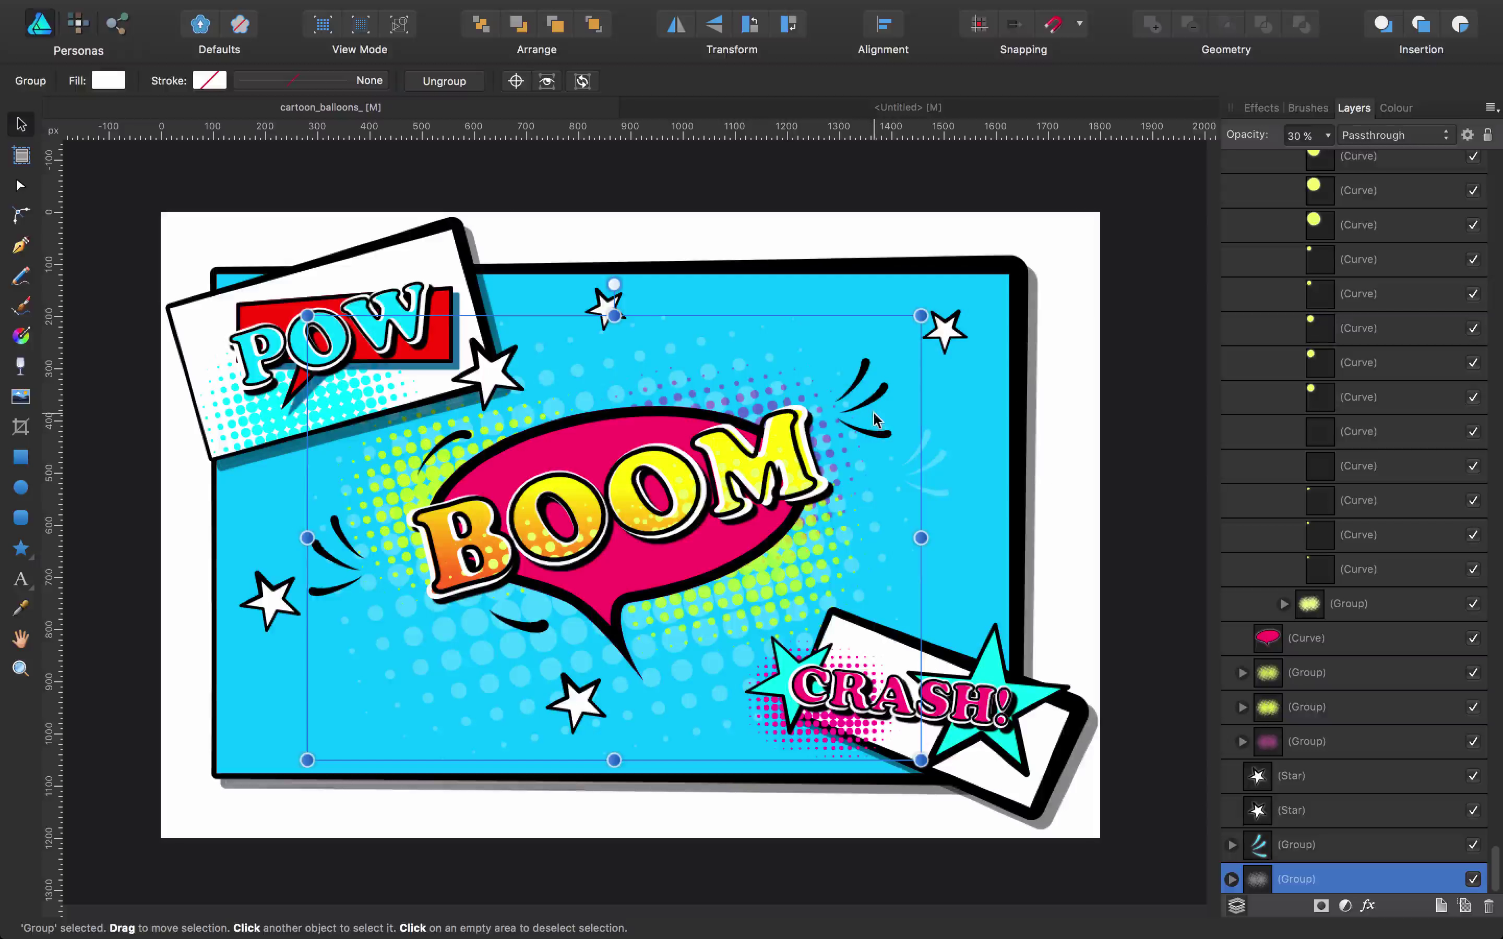
pyautogui.click(606, 433)
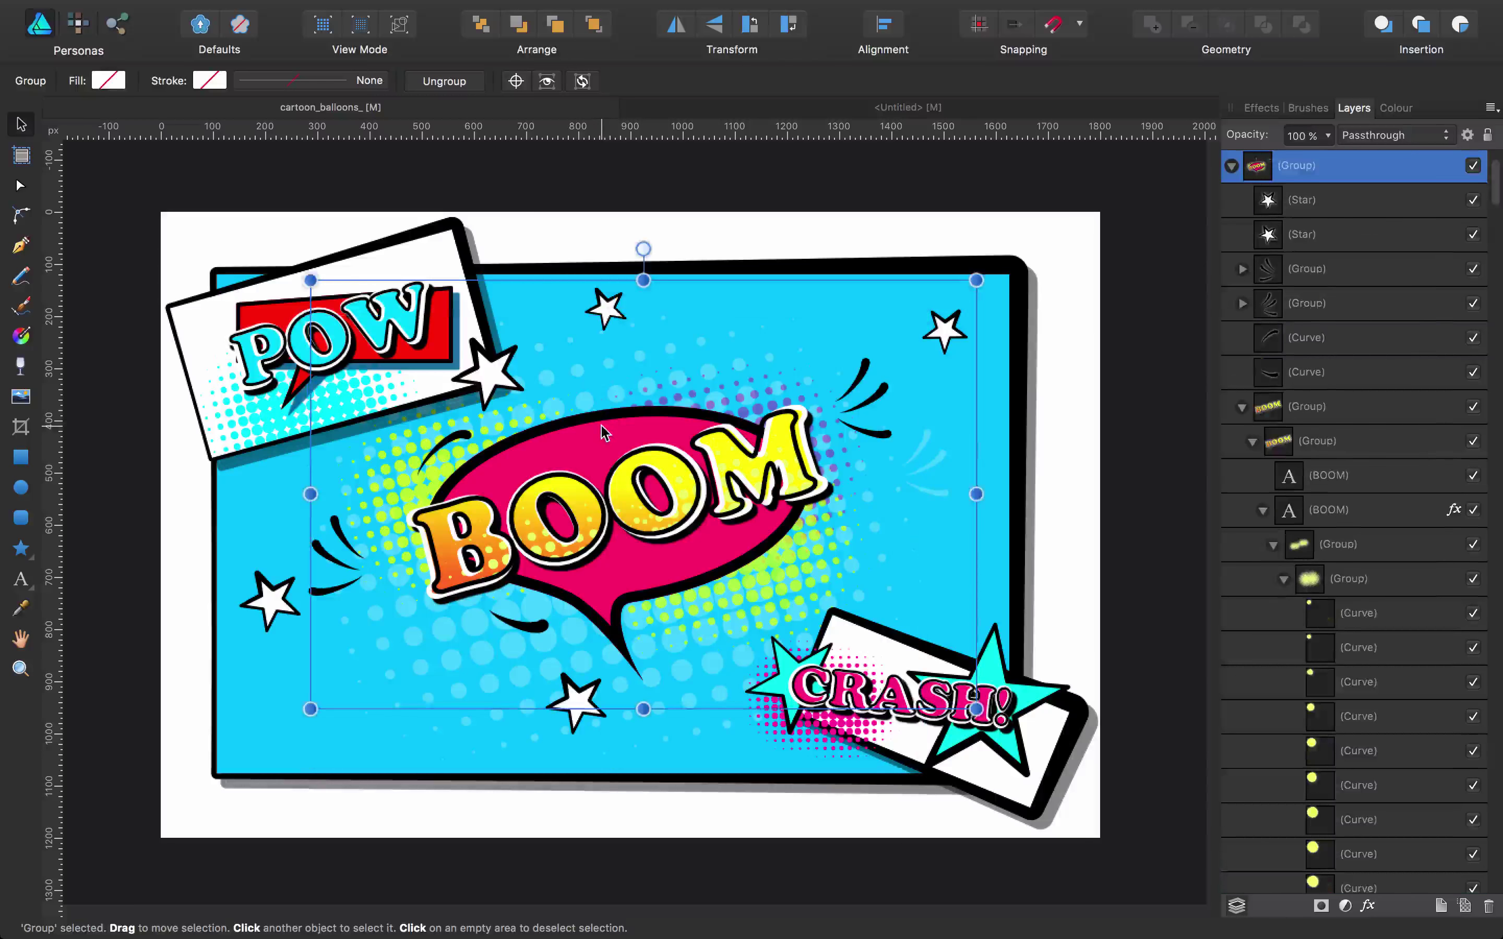
pyautogui.doubleClick(606, 433)
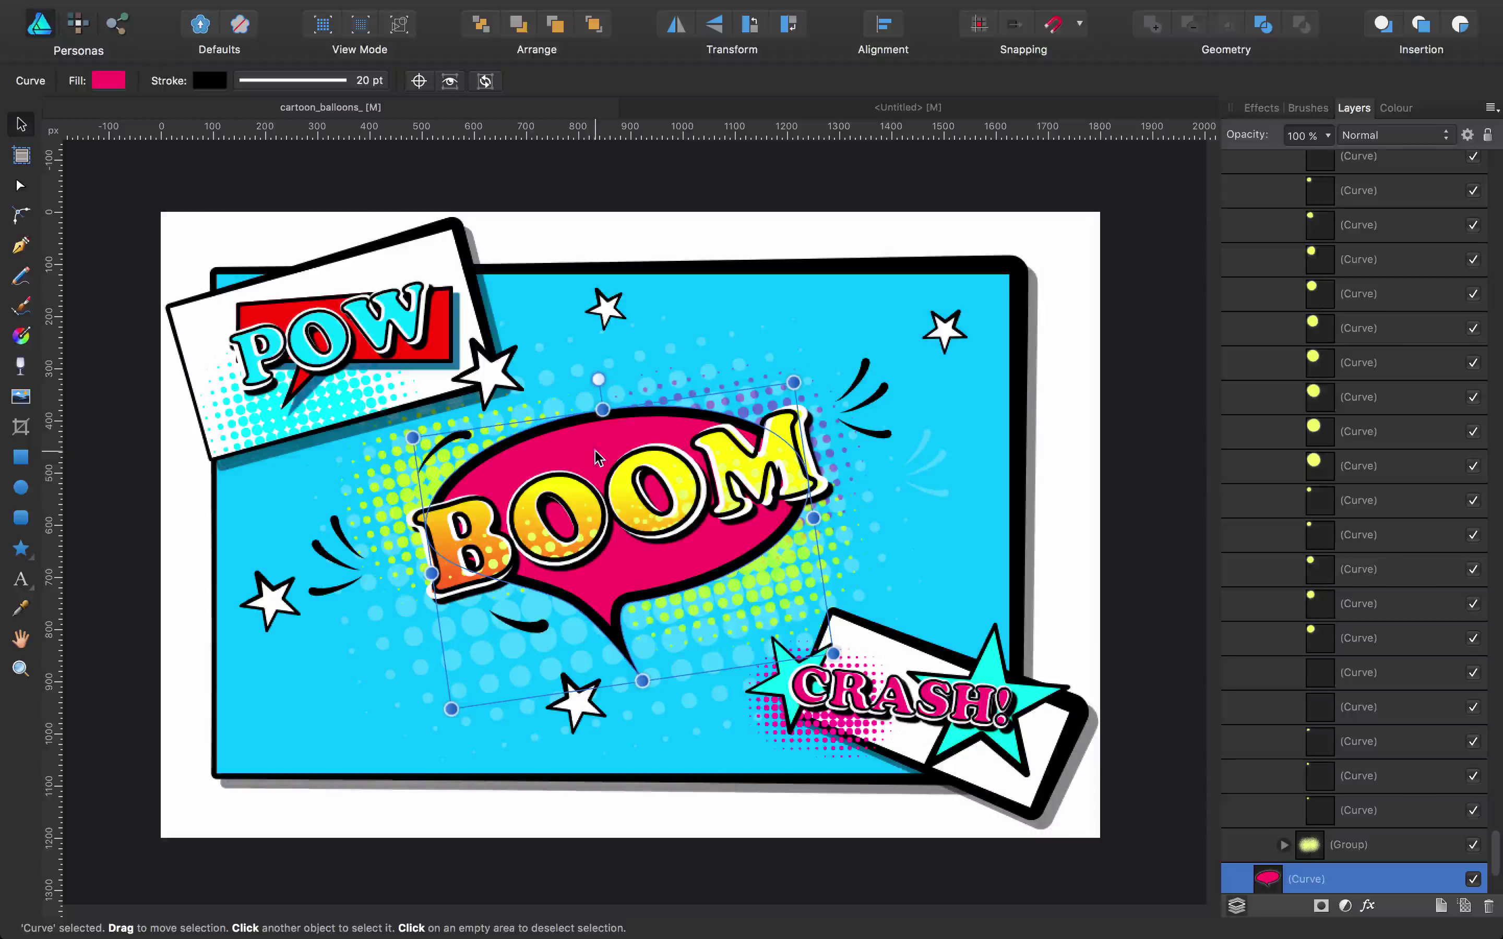
pyautogui.click(840, 108)
pyautogui.press('super+v')
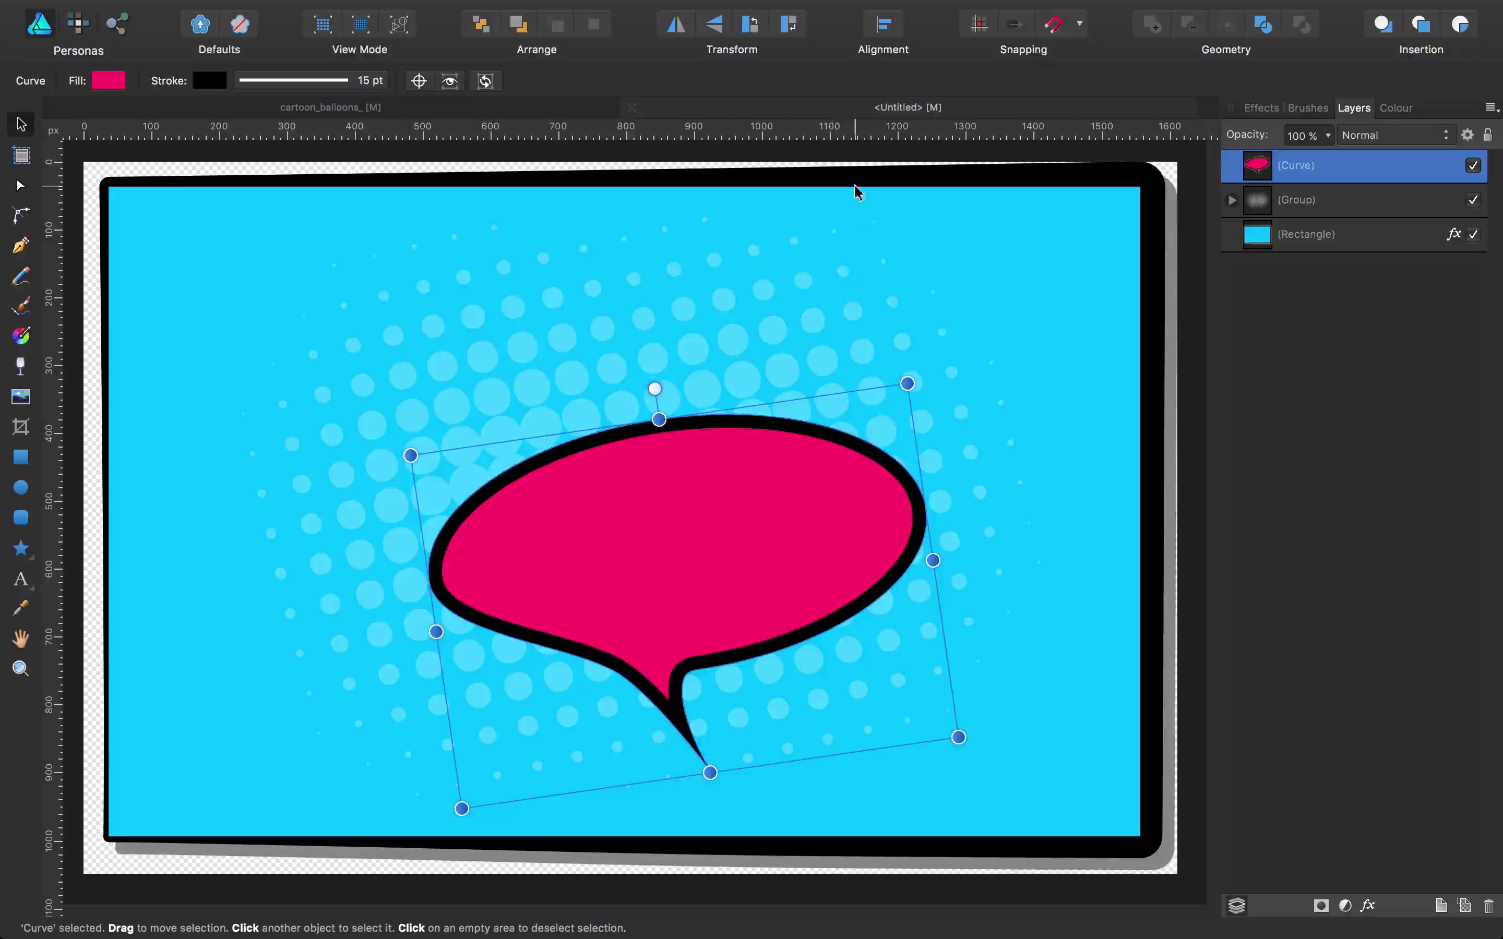
# Step: Shrink the pasted pink speech balloon and place it in the upper-left corner of the blue rectangle as a reference
pyautogui.moveTo(684, 537); pyautogui.dragTo(610, 431)
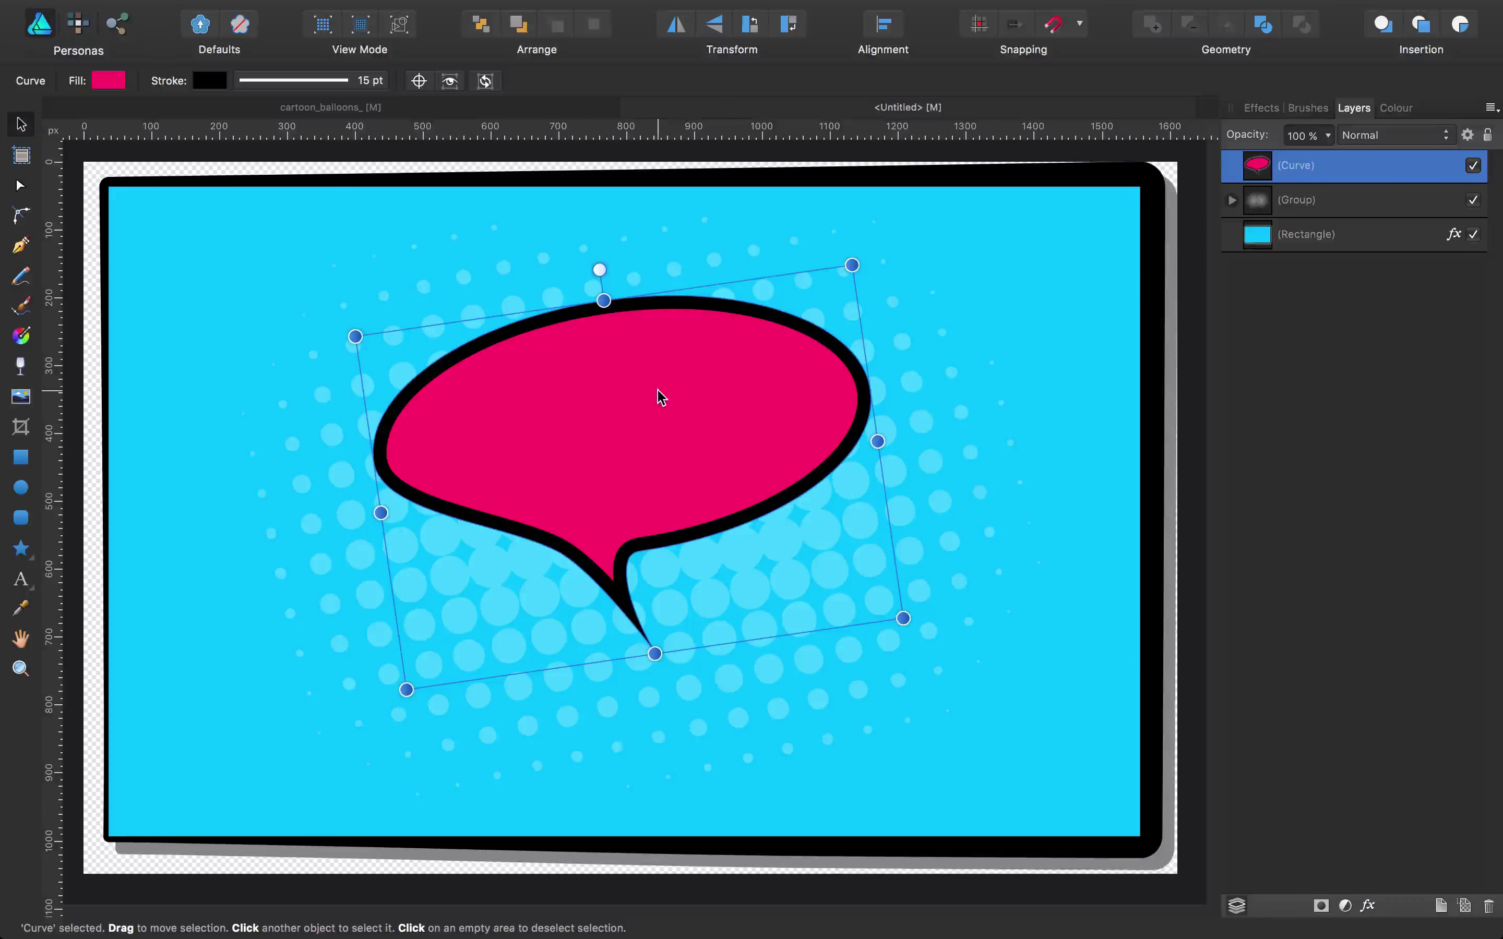
pyautogui.moveTo(658, 401); pyautogui.dragTo(405, 287)
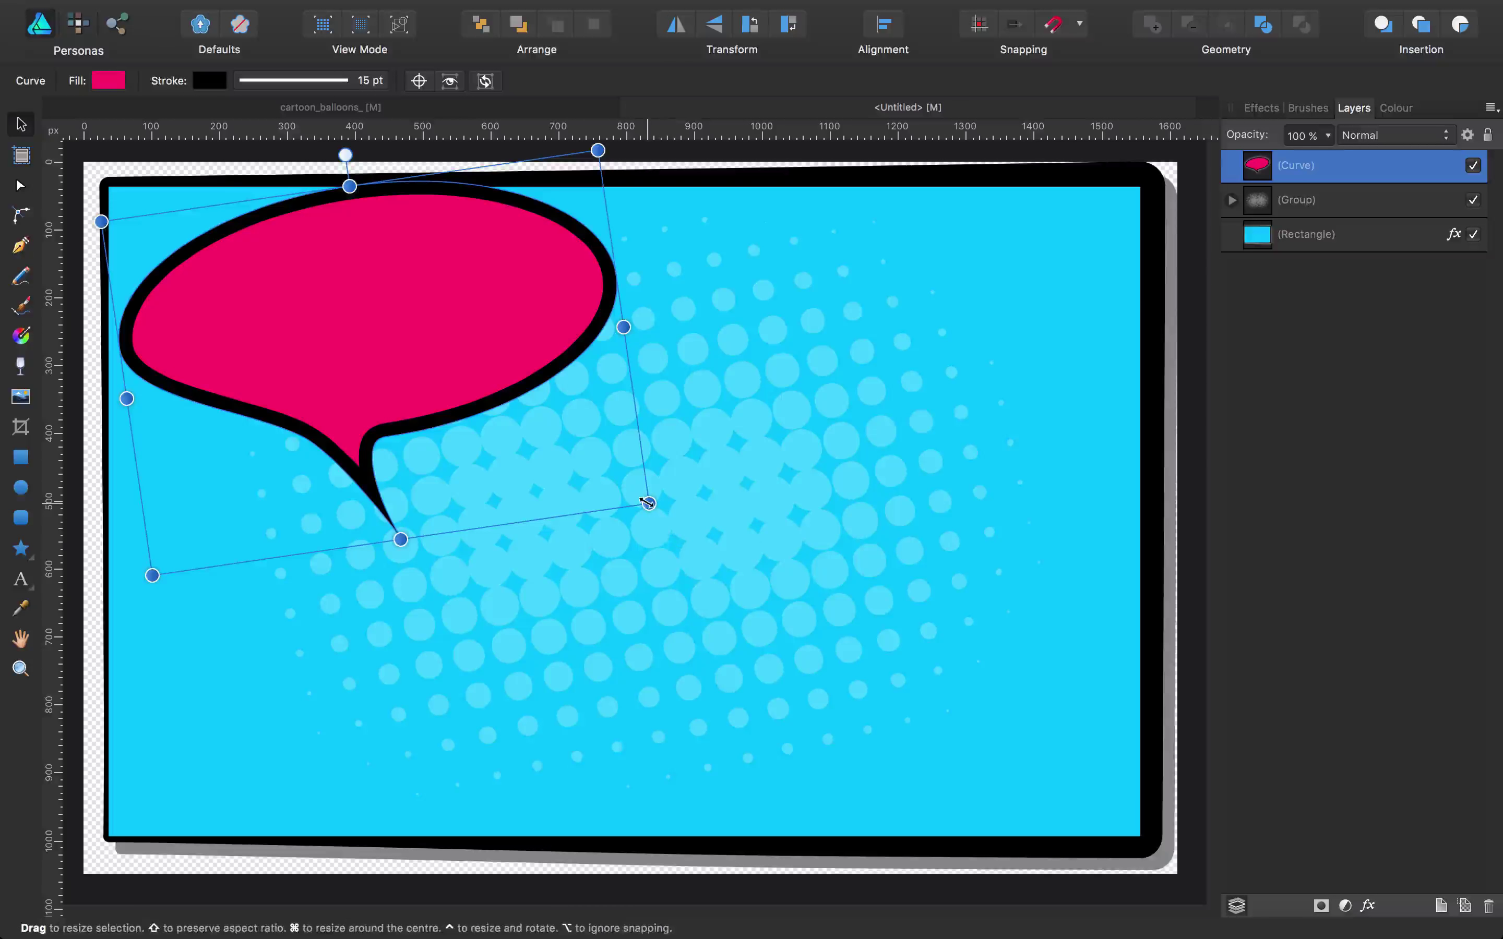
pyautogui.moveTo(648, 503); pyautogui.dragTo(359, 354)
pyautogui.moveTo(261, 248); pyautogui.dragTo(312, 255)
pyautogui.click(918, 401)
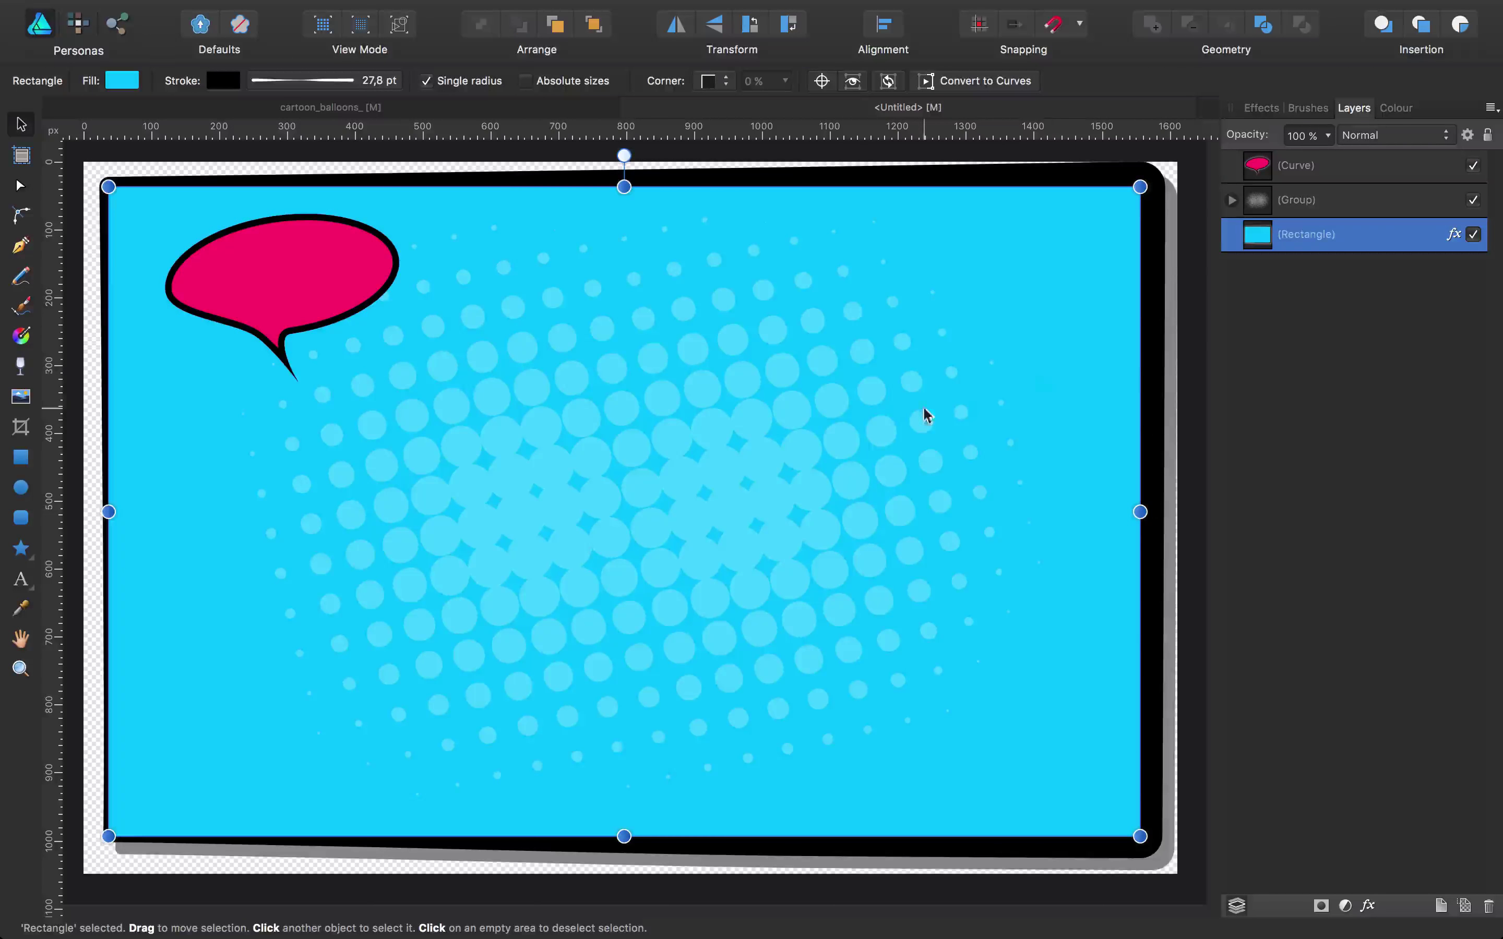
# Step: Draw a wide pink ellipse with a black outline, about 580 by 180 px, over the middle of the halftone dots
pyautogui.press('Escape')
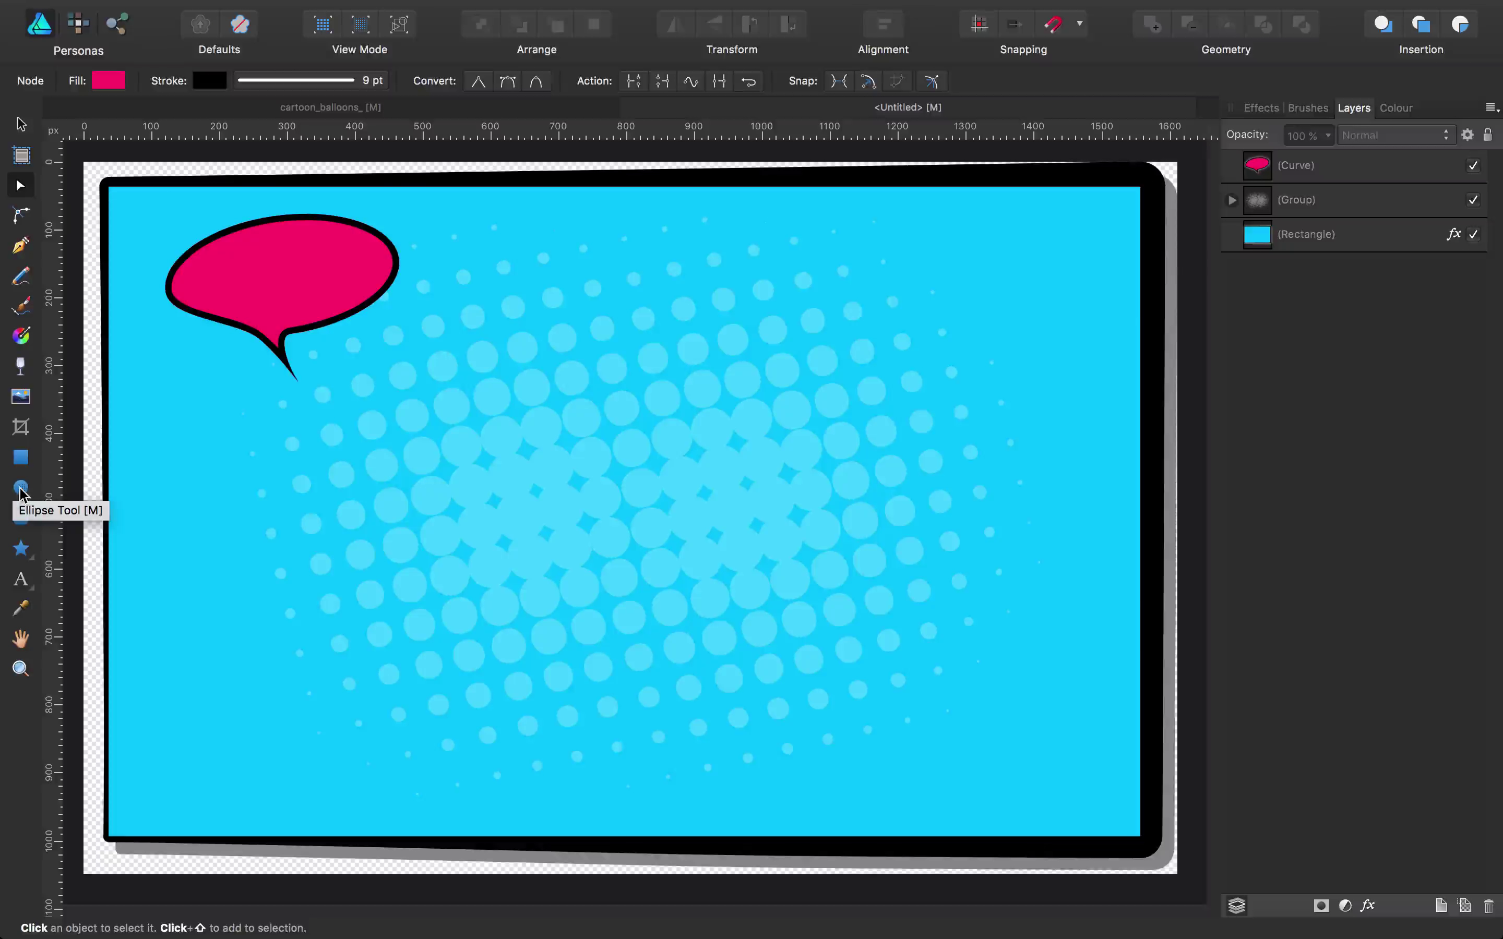
pyautogui.click(20, 489)
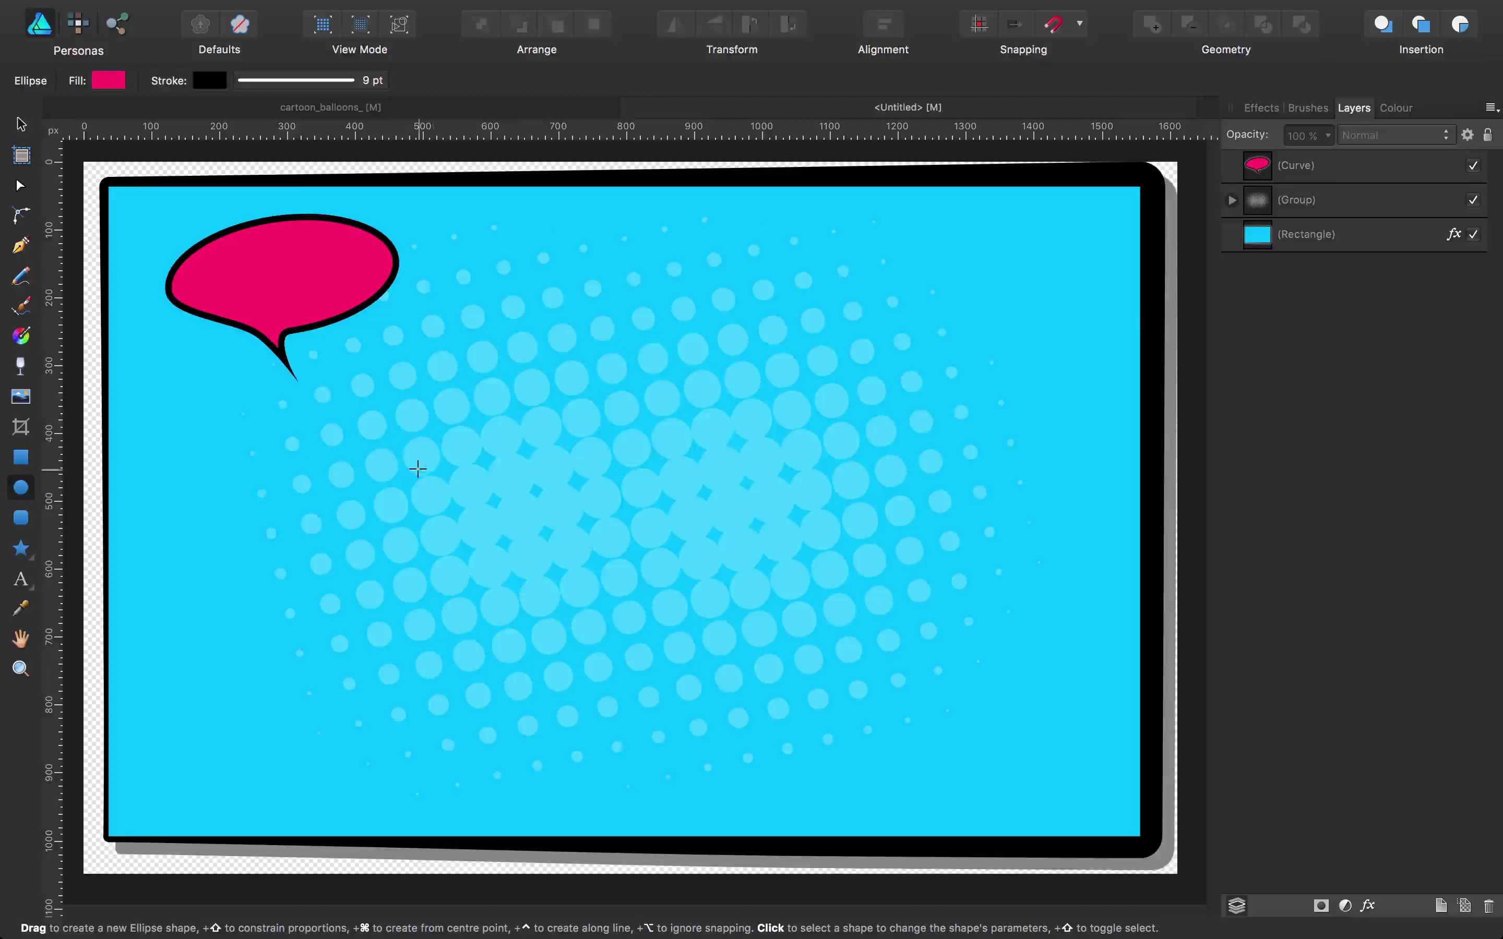
pyautogui.moveTo(432, 396); pyautogui.dragTo(832, 522)
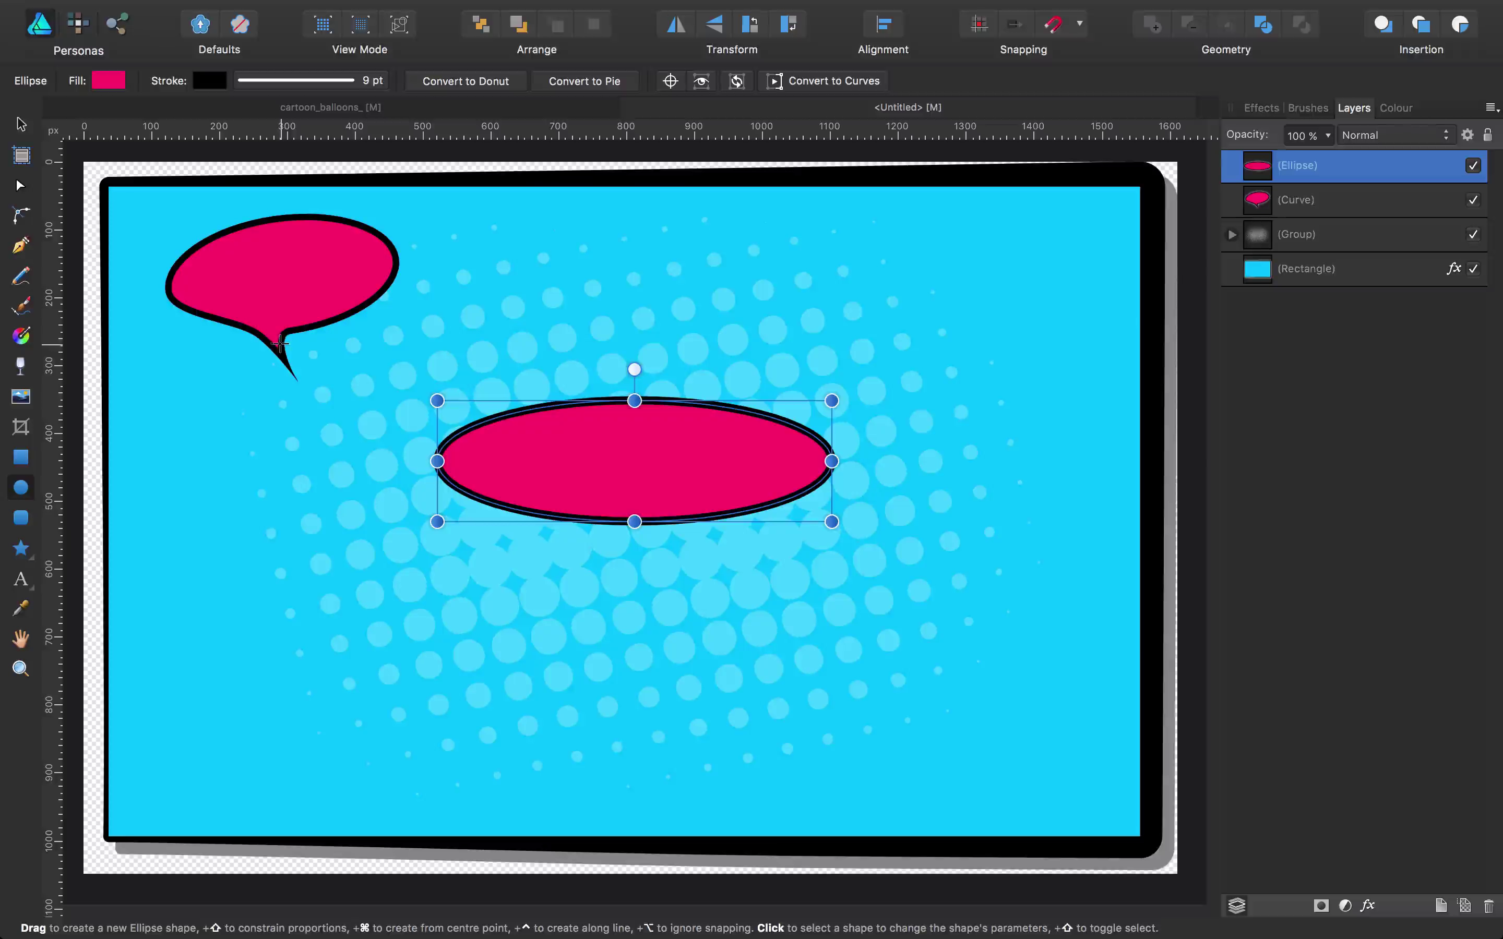
# Step: Paint a rough pointed balloon tail below the ellipse with the 16 px black Vector Brush and activate the Node Tool
pyautogui.click(25, 307)
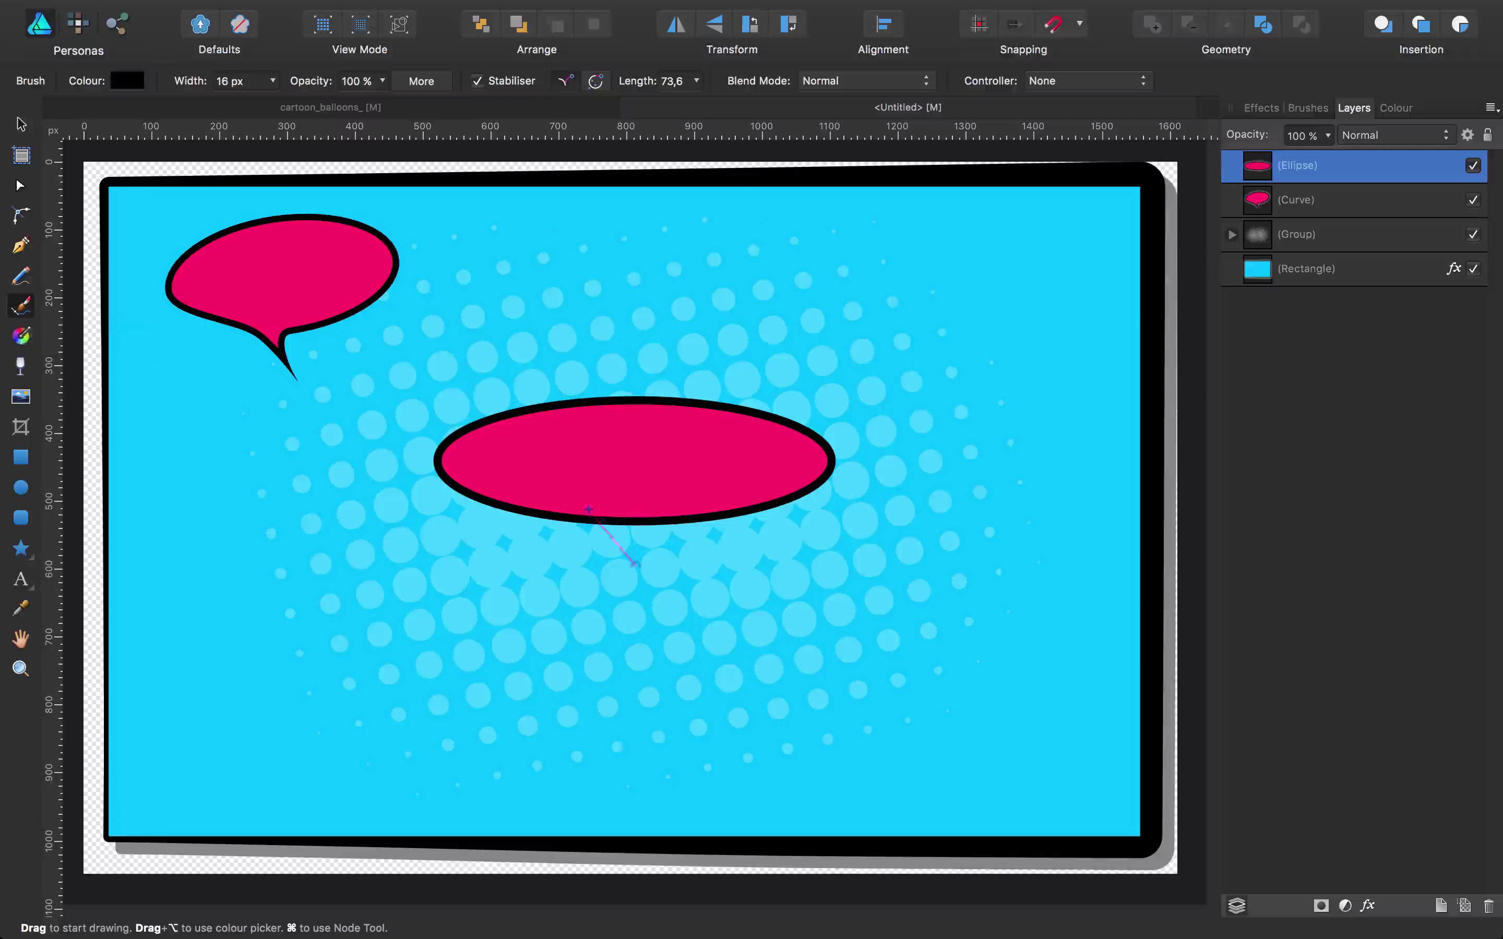
pyautogui.moveTo(639, 539); pyautogui.dragTo(587, 509)
pyautogui.press('a')
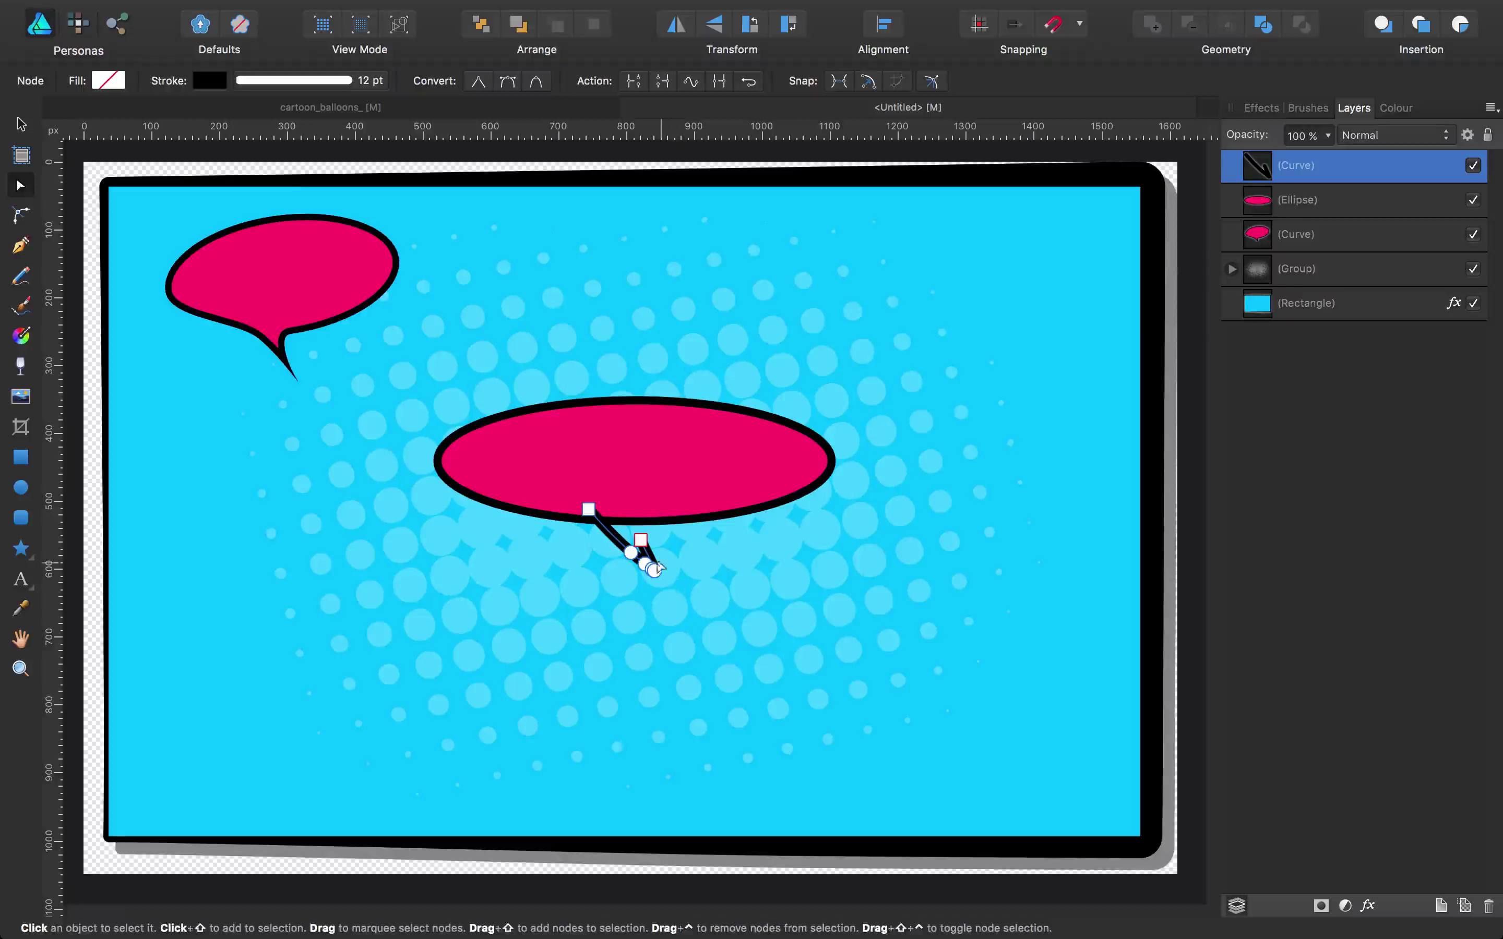
pyautogui.click(646, 567)
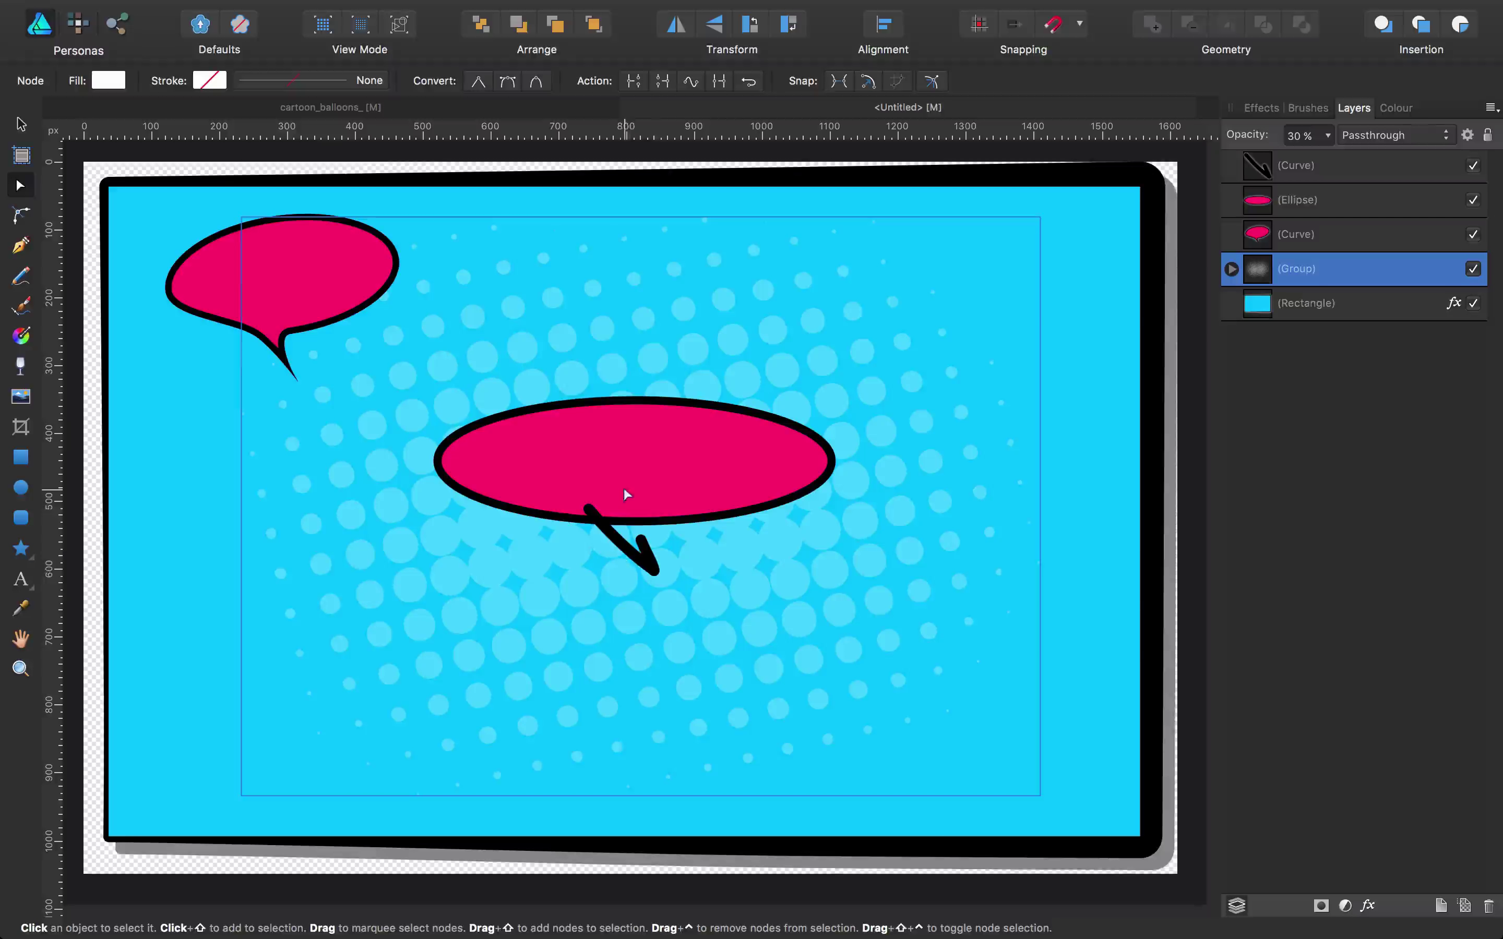
# Step: Move the short end of the black tail curve up into the lower edge of the pink ellipse
pyautogui.click(643, 549)
pyautogui.moveTo(641, 539)
pyautogui.mouseDown()
pyautogui.moveTo(625, 500)
pyautogui.moveTo(635, 534)
pyautogui.moveTo(613, 542)
pyautogui.mouseUp()
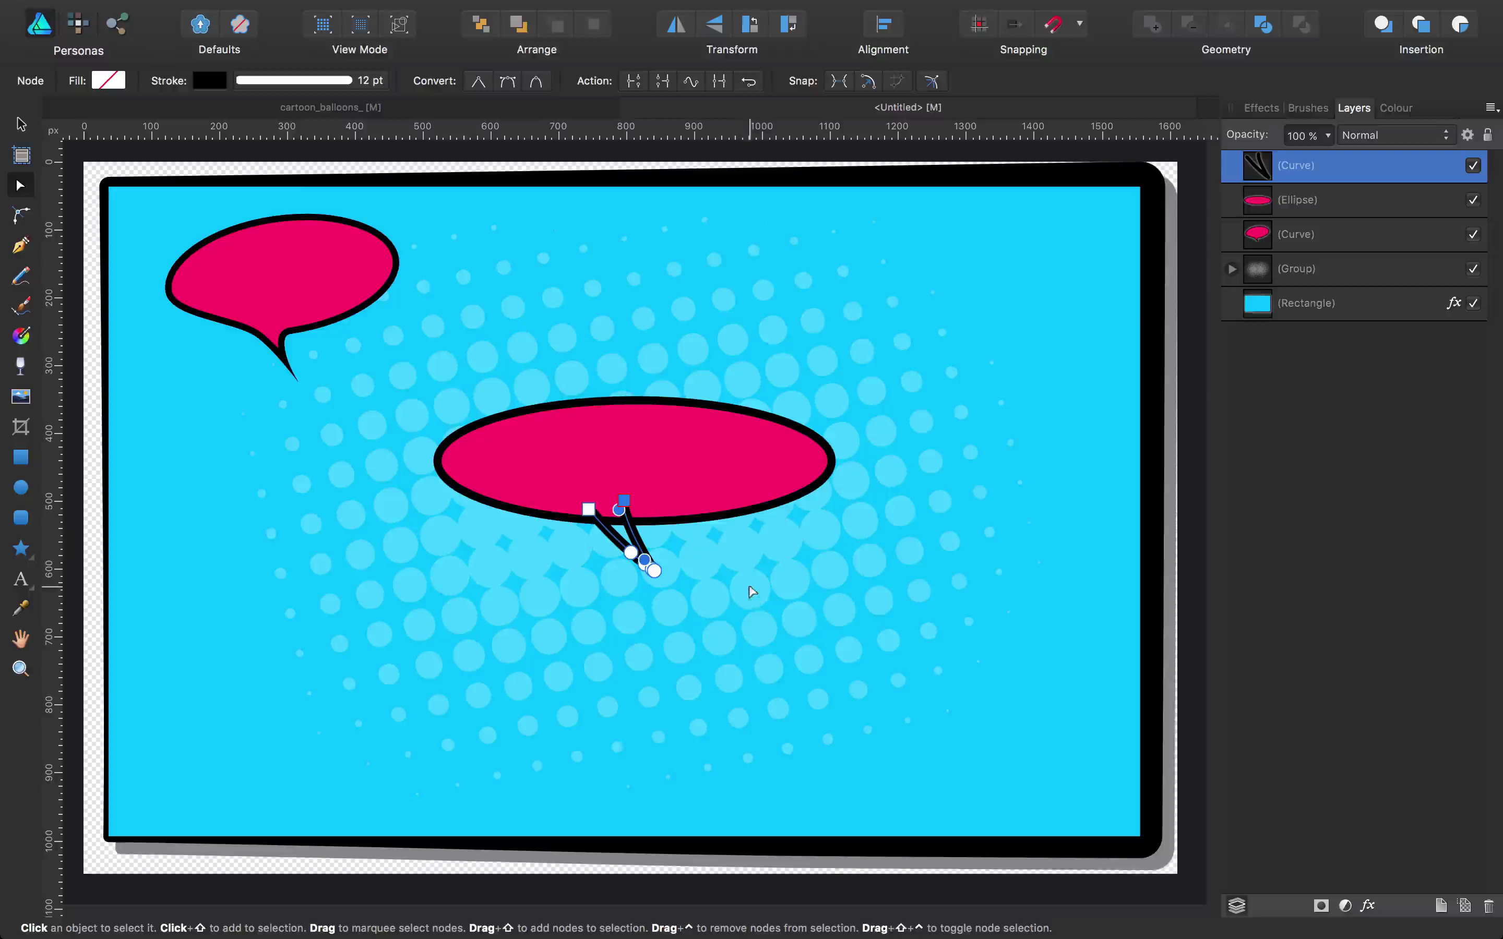
pyautogui.click(99, 228)
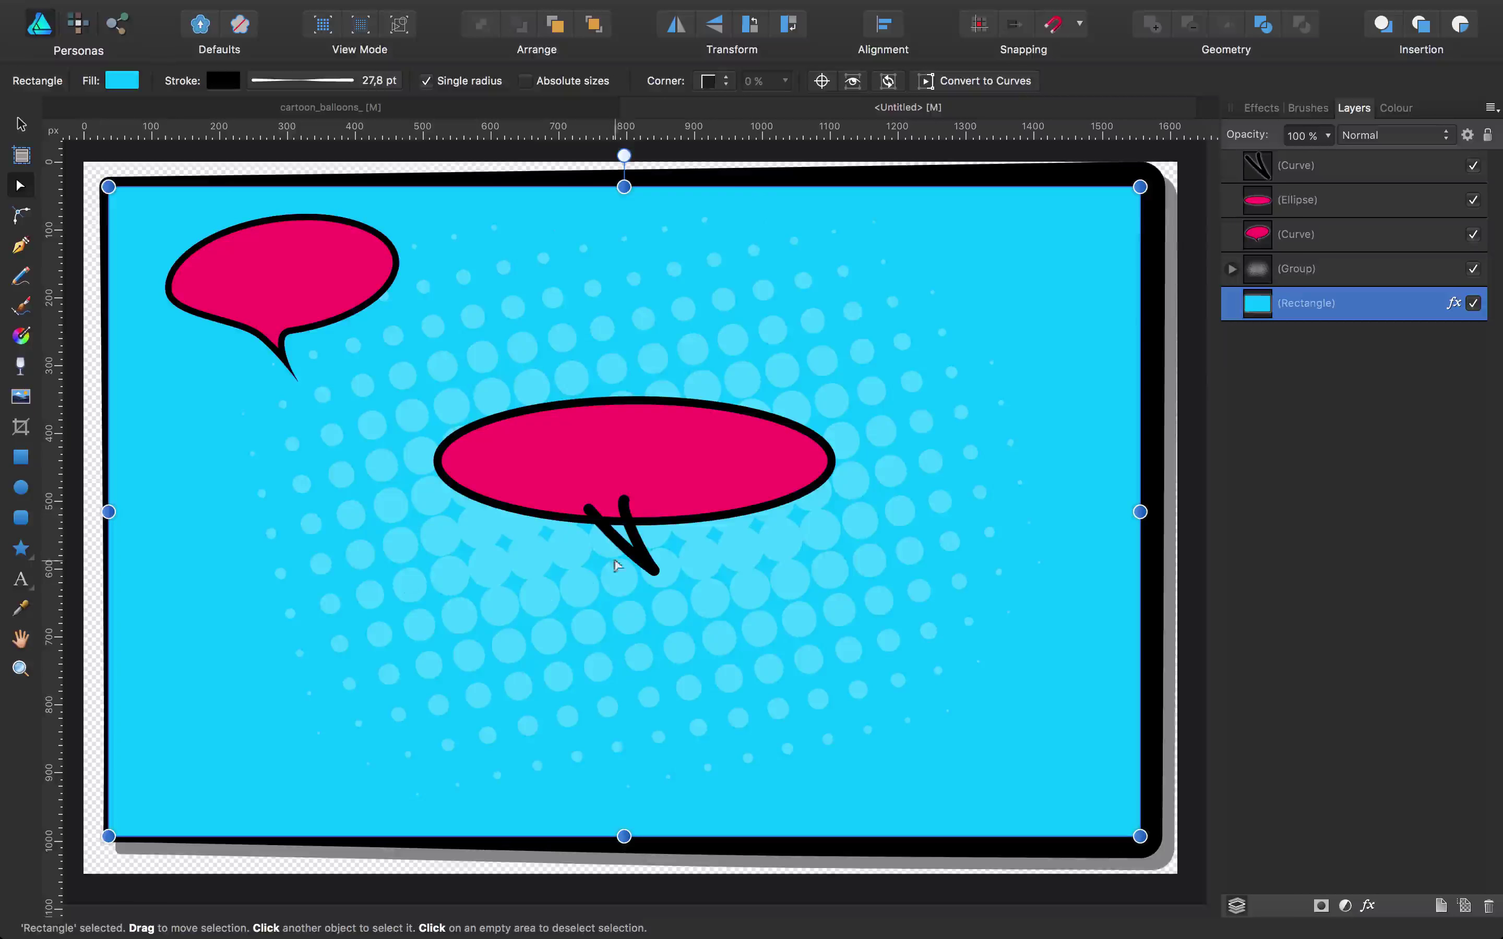
# Step: Paint two long horizontal test strokes above the ellipse with the 16 px Vector Brush and delete them
pyautogui.click(647, 564)
pyautogui.press('b')
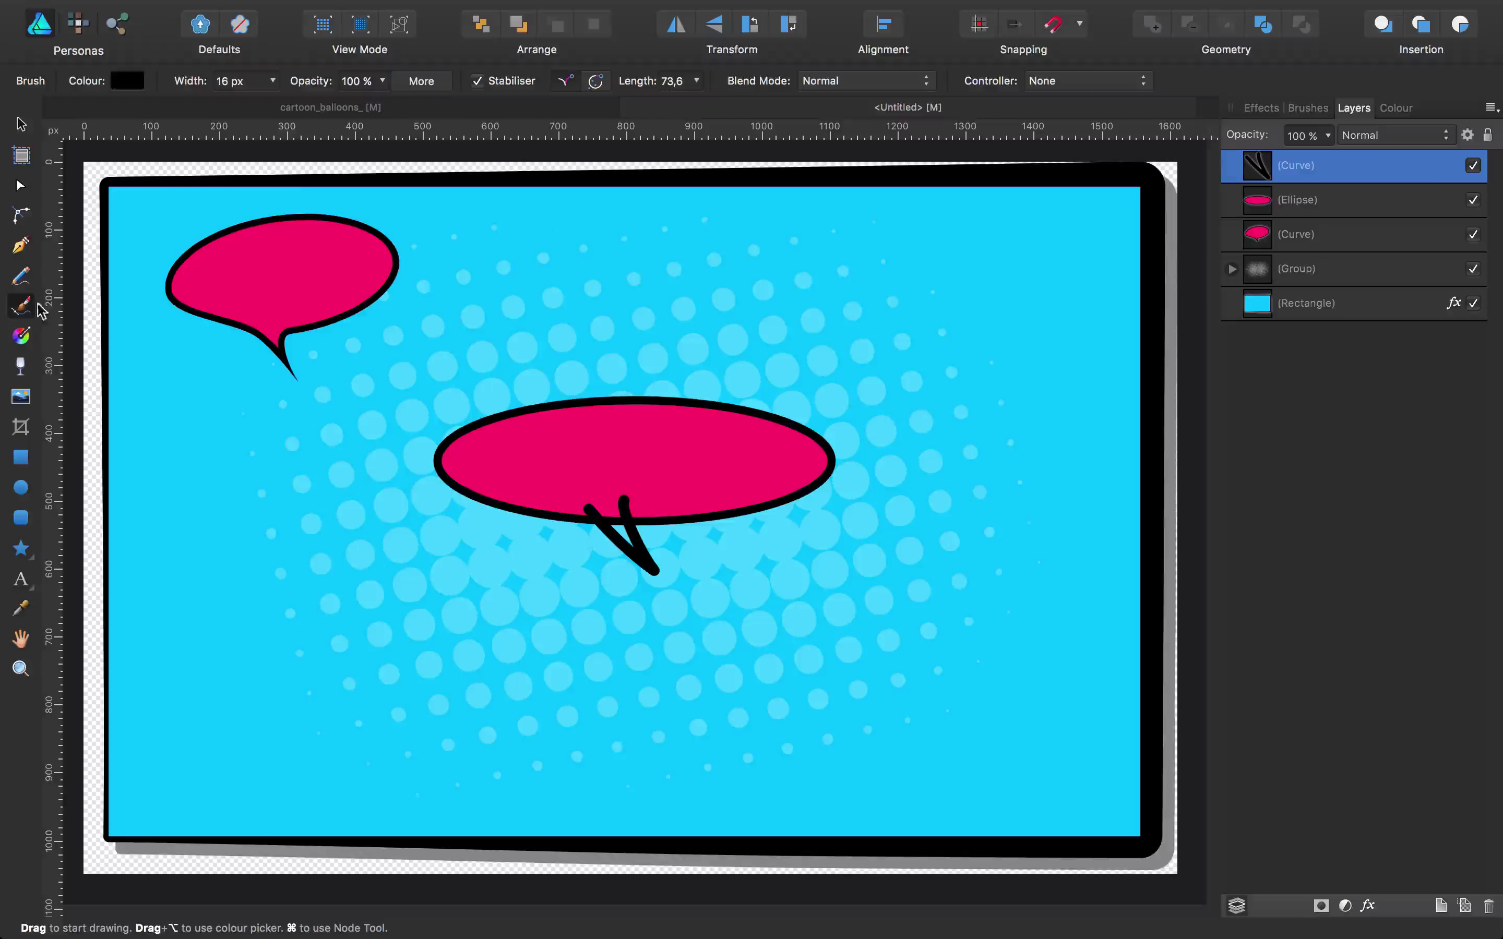
pyautogui.click(22, 248)
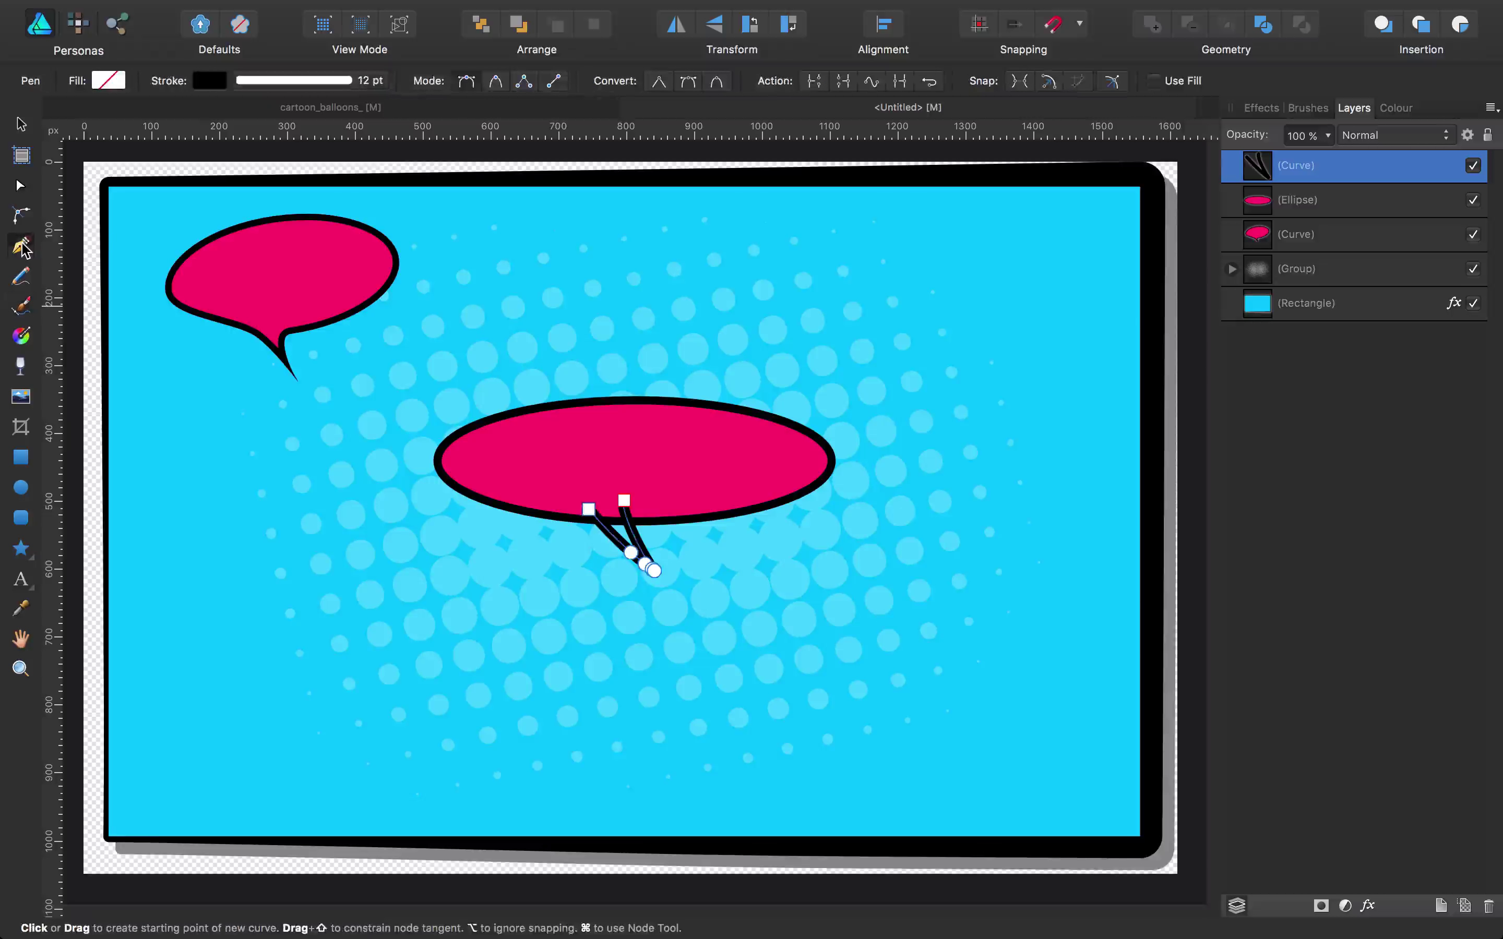
pyautogui.click(22, 280)
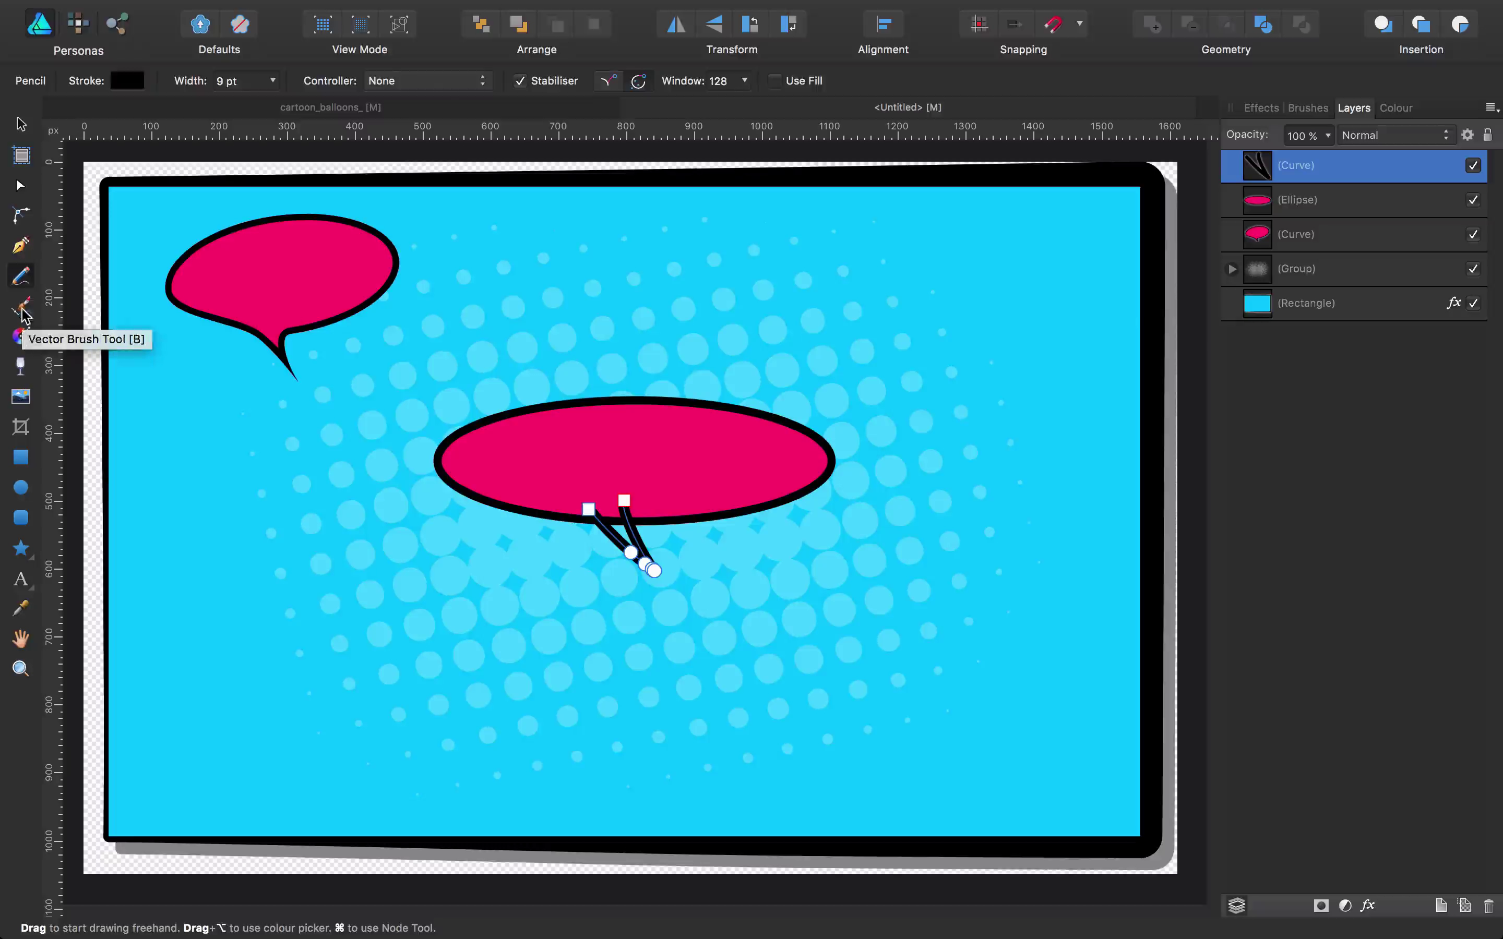
pyautogui.click(21, 306)
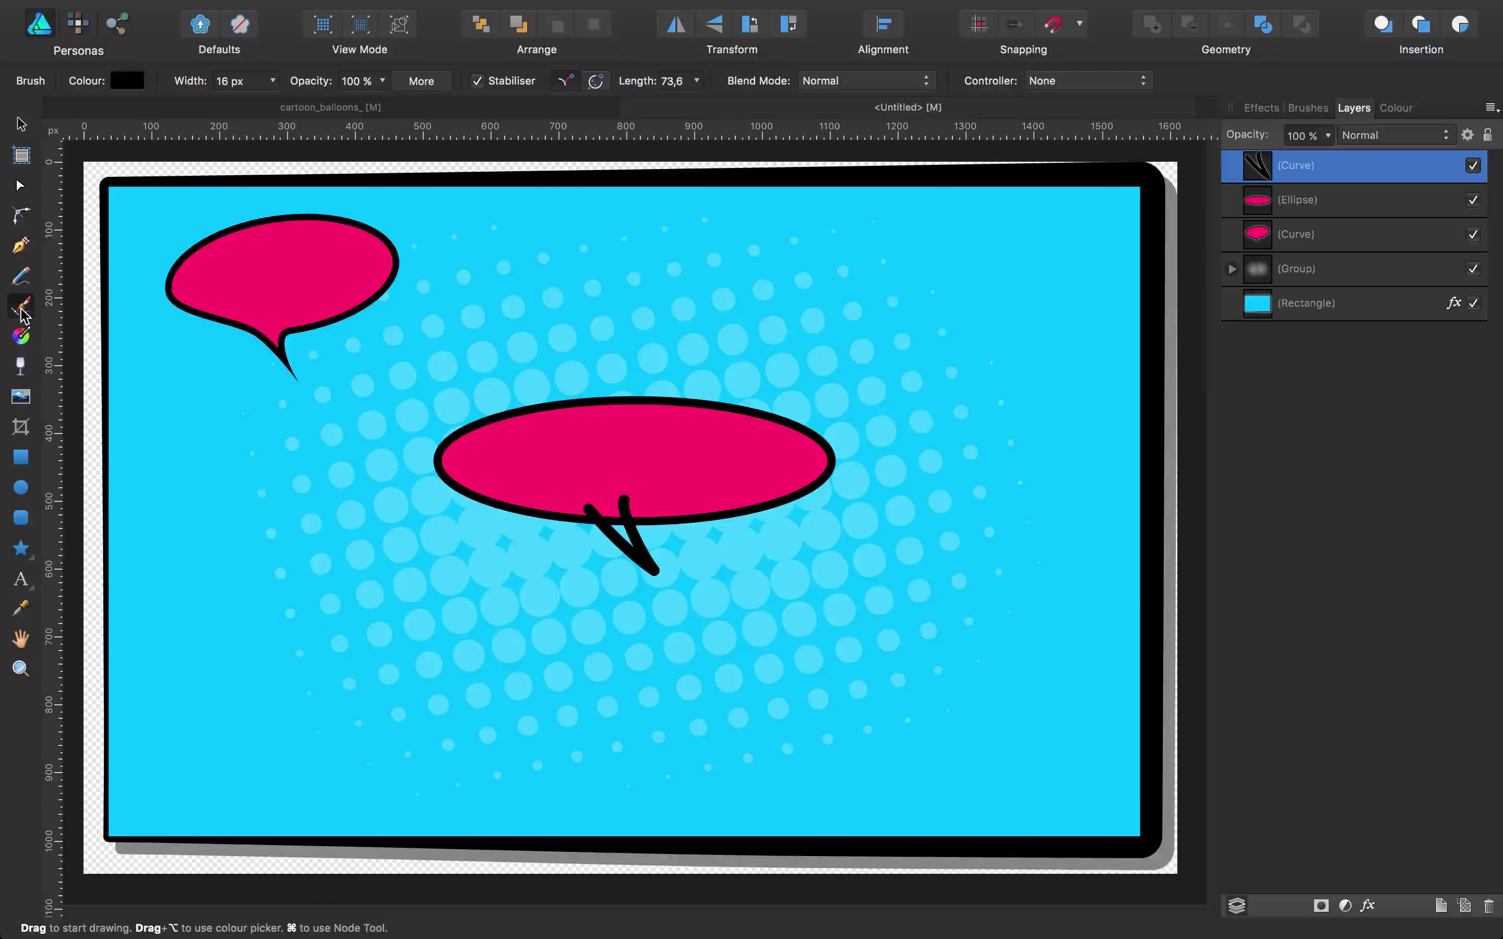
pyautogui.click(478, 82)
pyautogui.moveTo(463, 339); pyautogui.dragTo(898, 333)
pyautogui.moveTo(457, 301); pyautogui.dragTo(1115, 328)
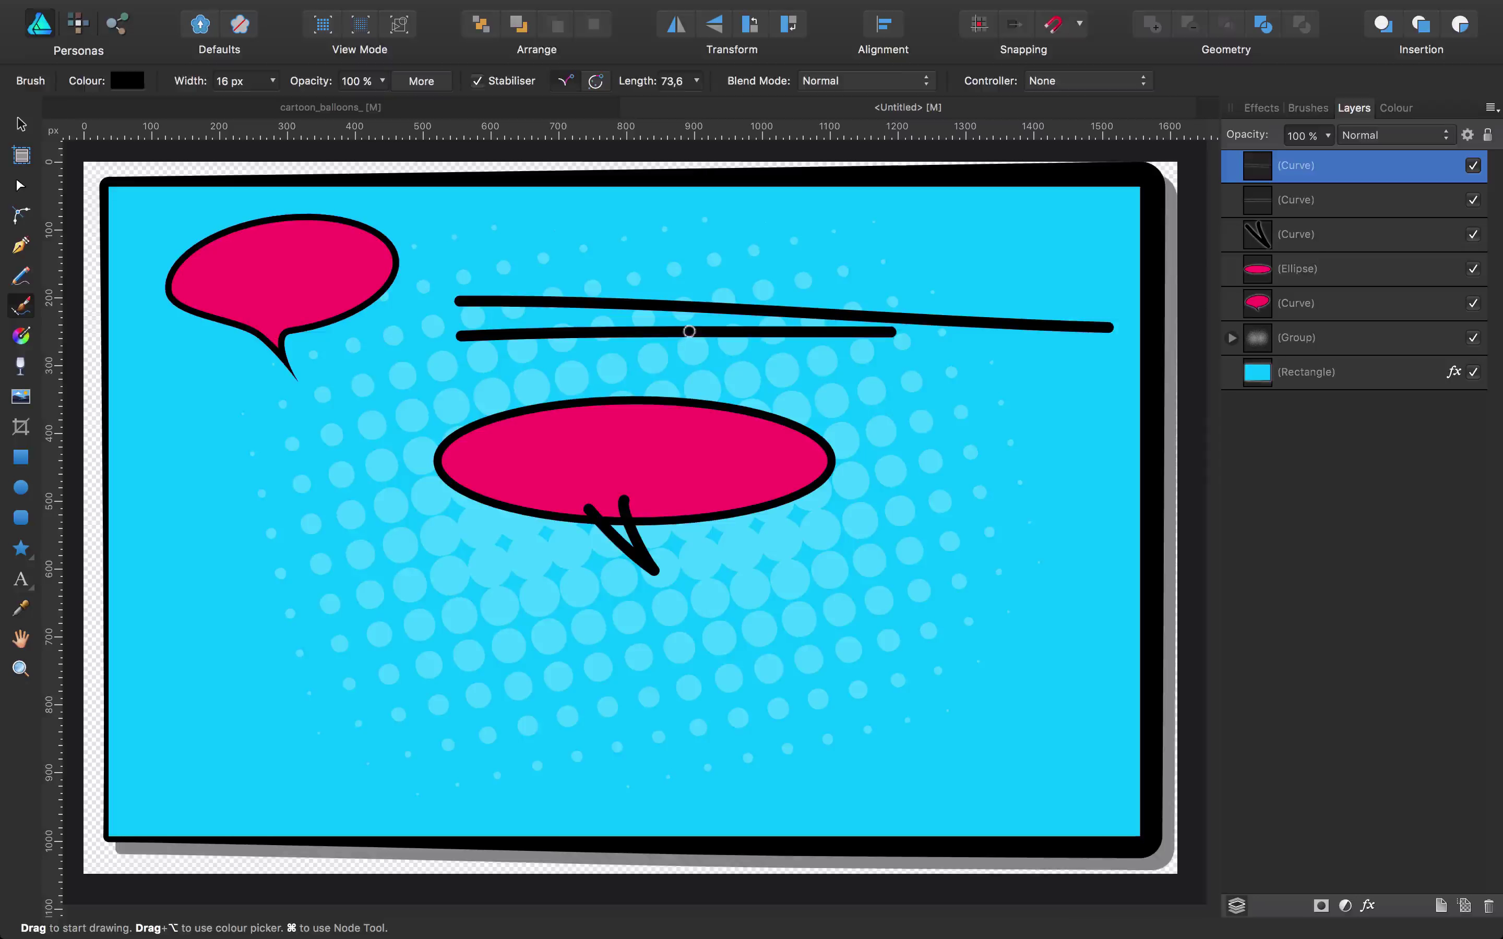
pyautogui.press('a')
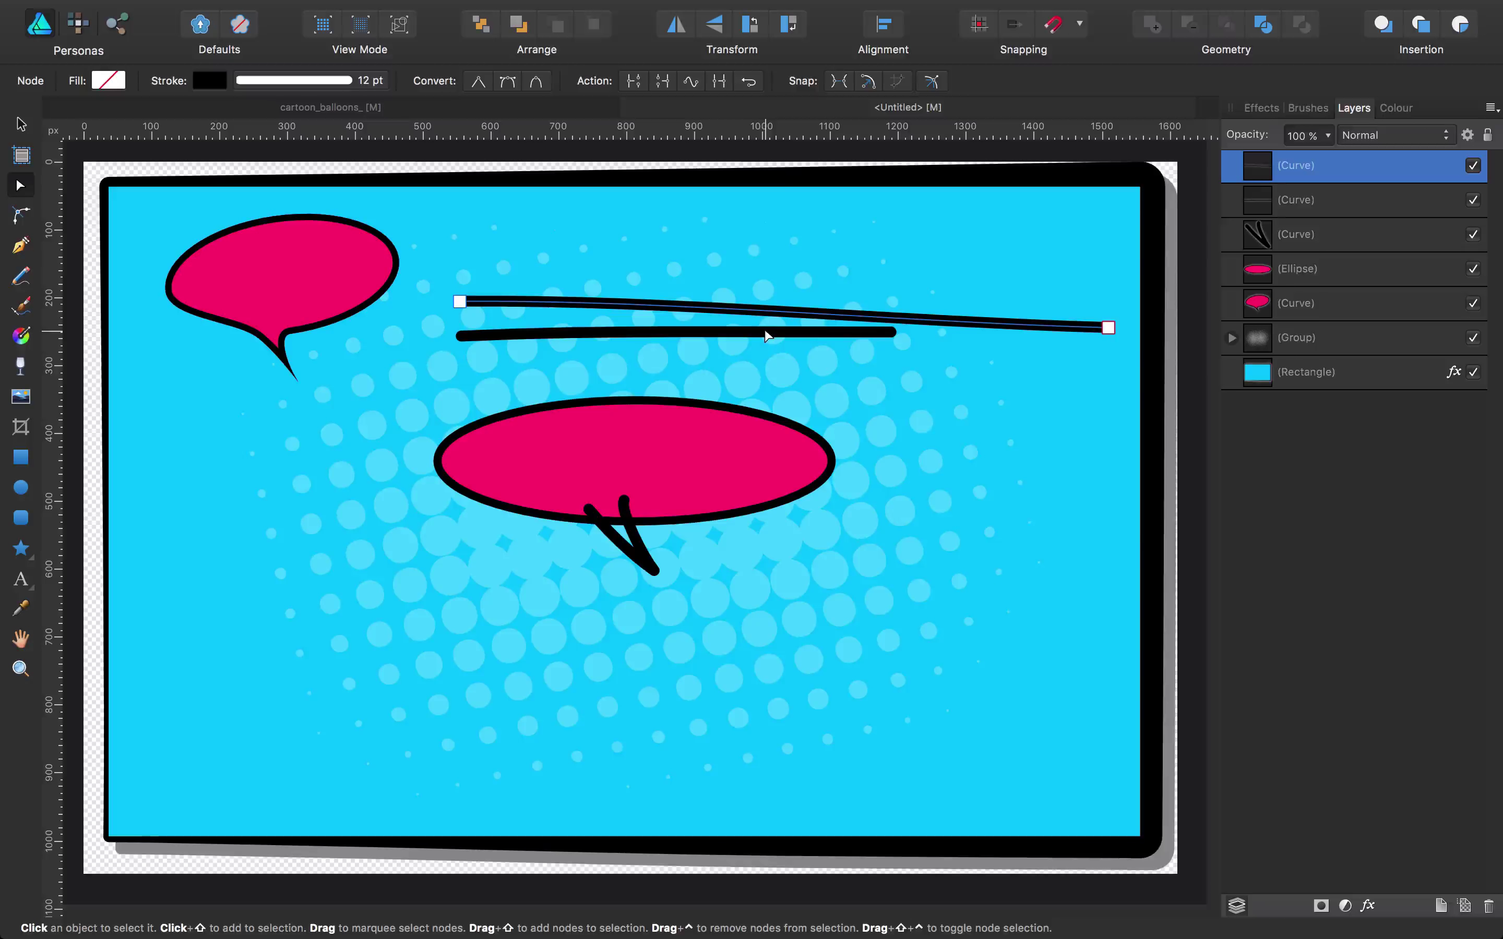
pyautogui.press('Delete')
pyautogui.press('Delete')
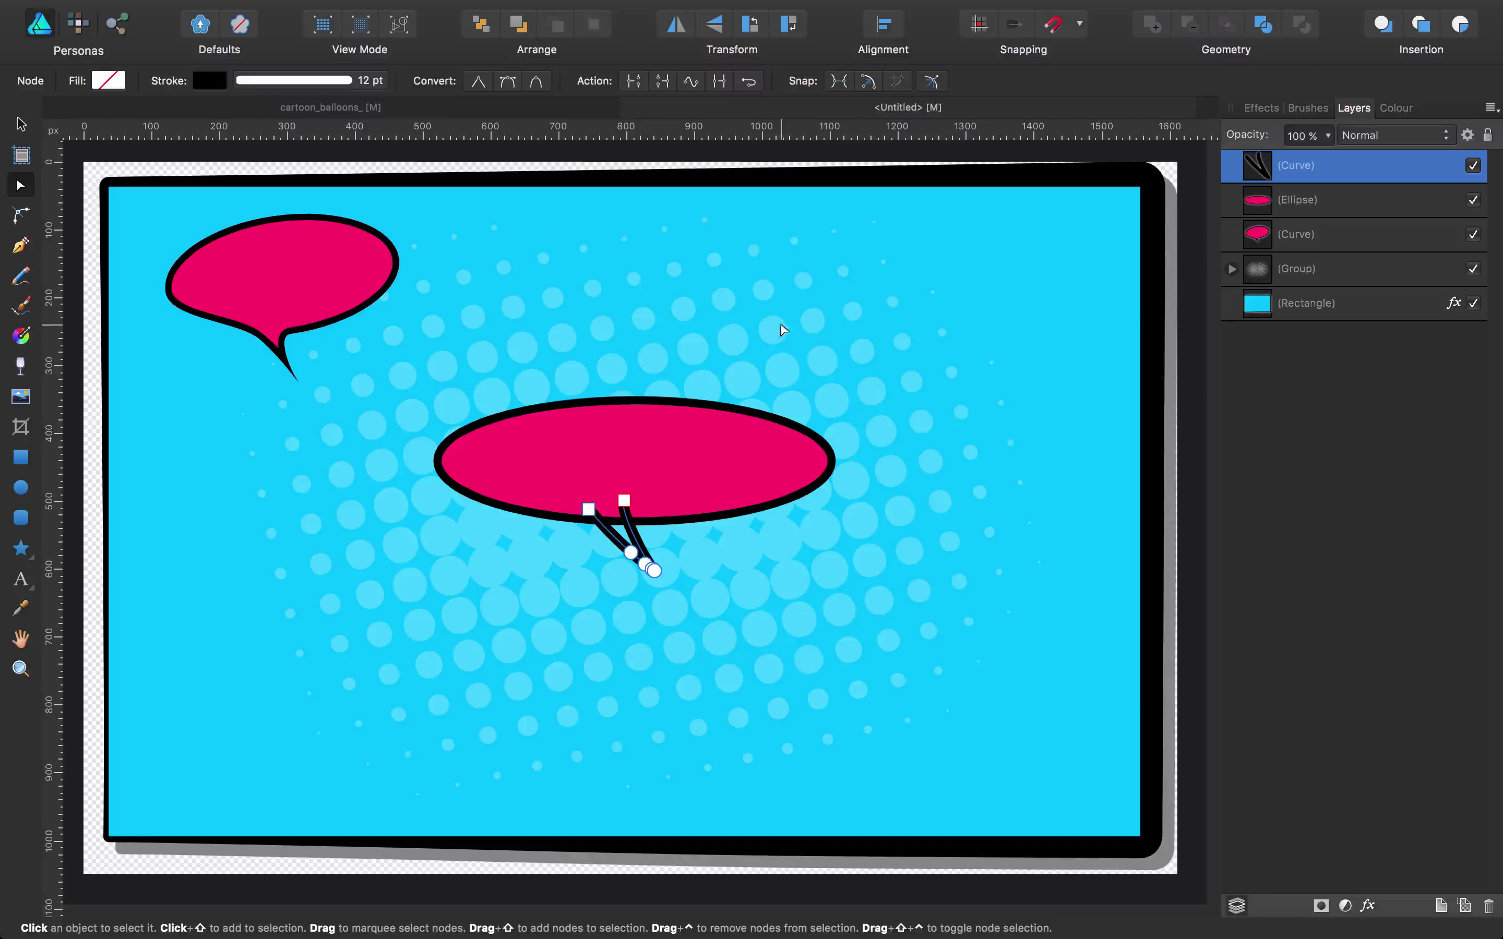
# Step: Merge the tail curve and the pink ellipse into one speech balloon with the Add operation
pyautogui.press('b')
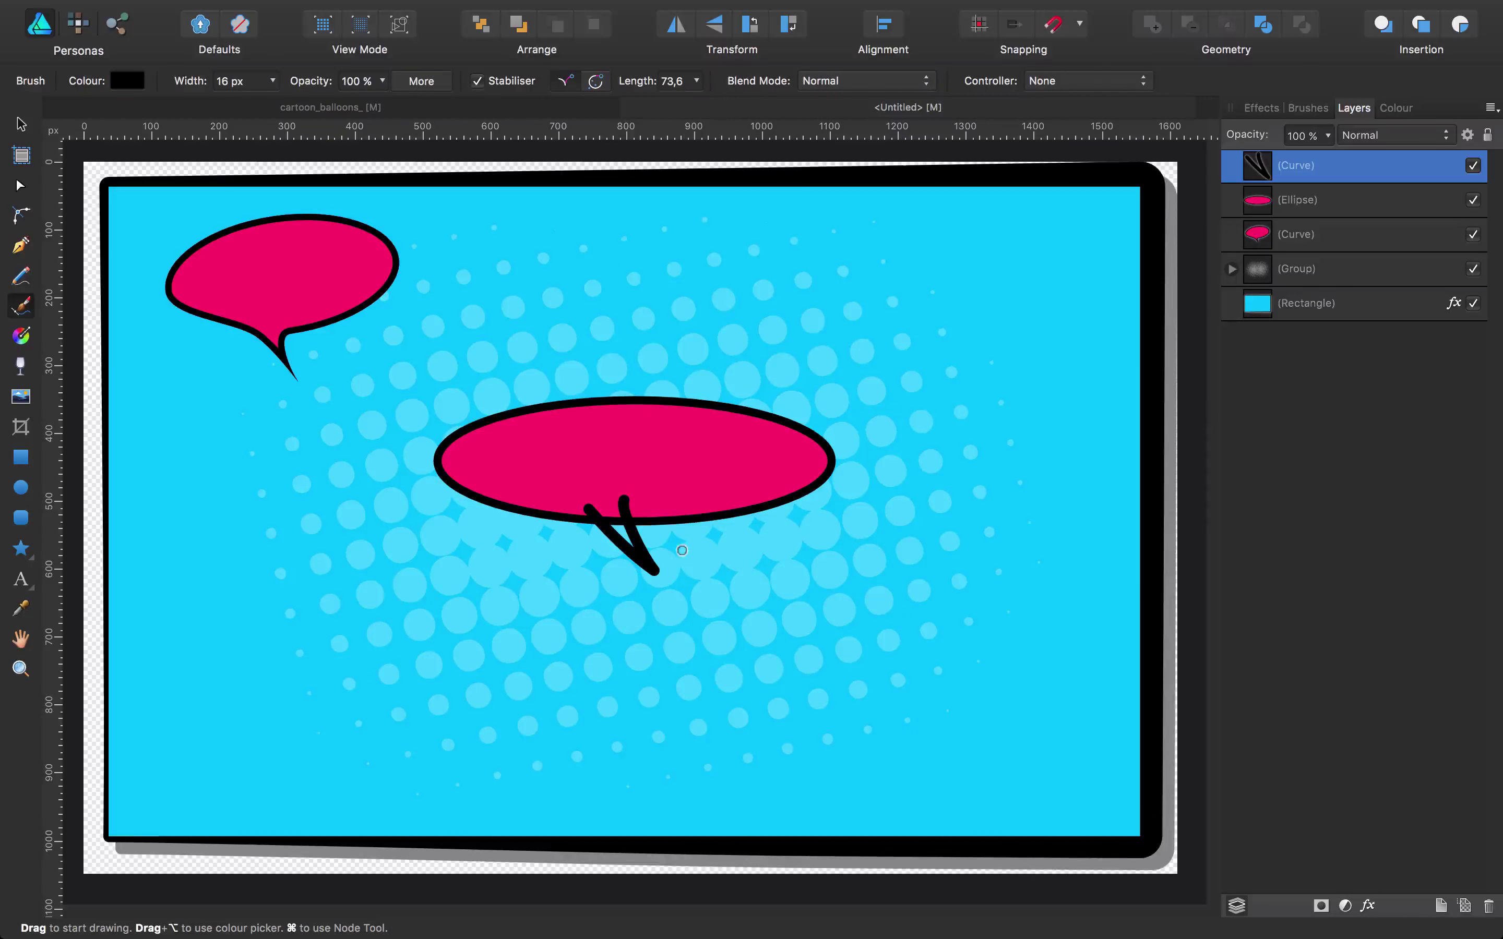
pyautogui.press('v')
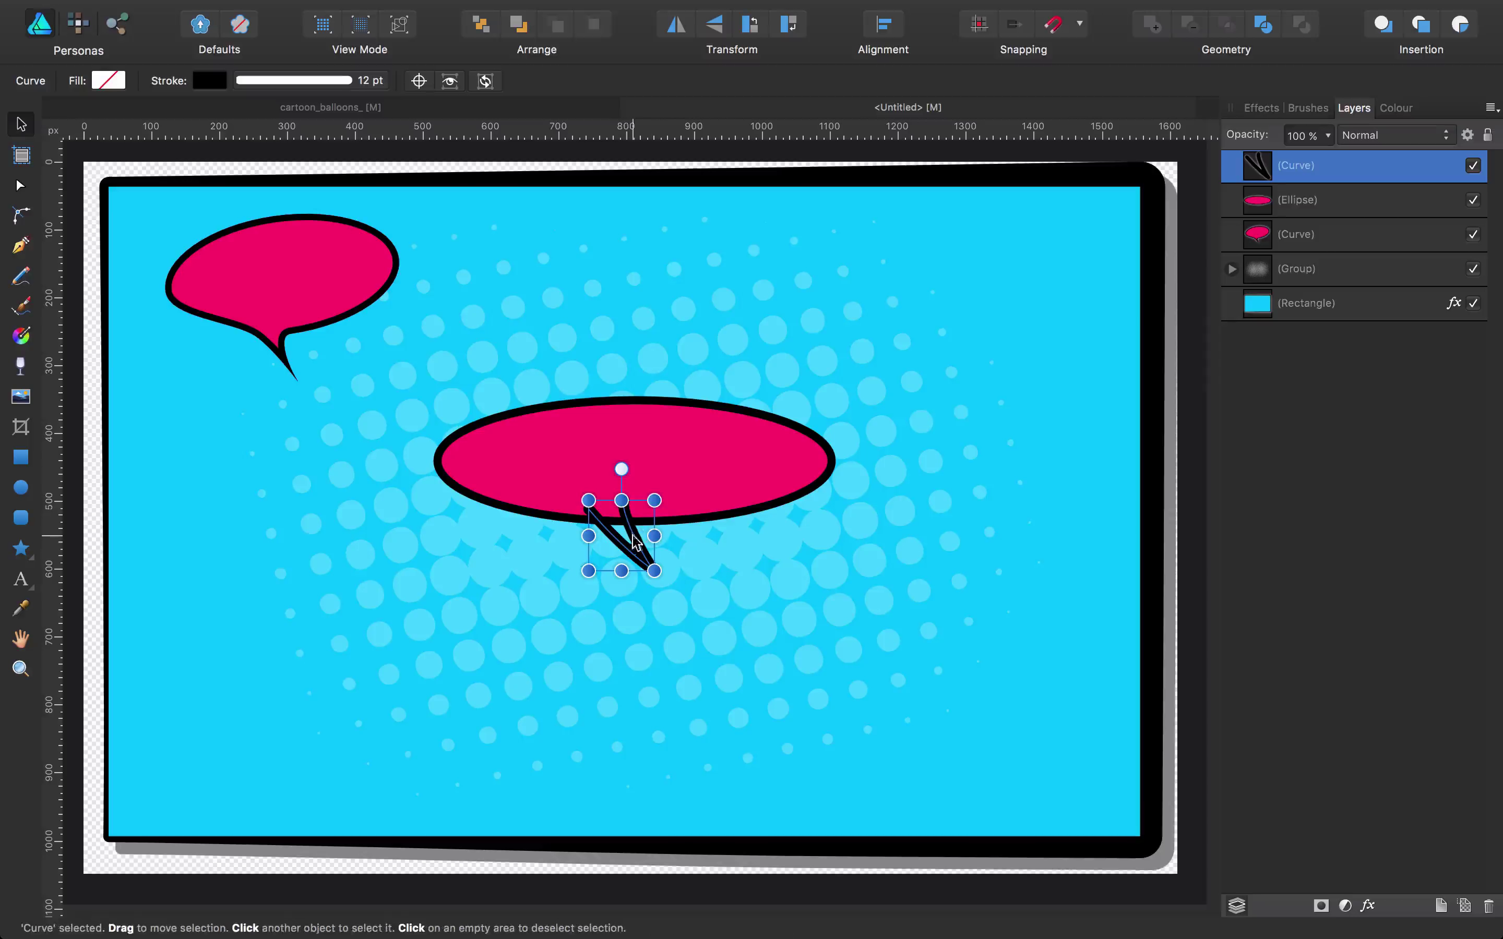
pyautogui.press('a')
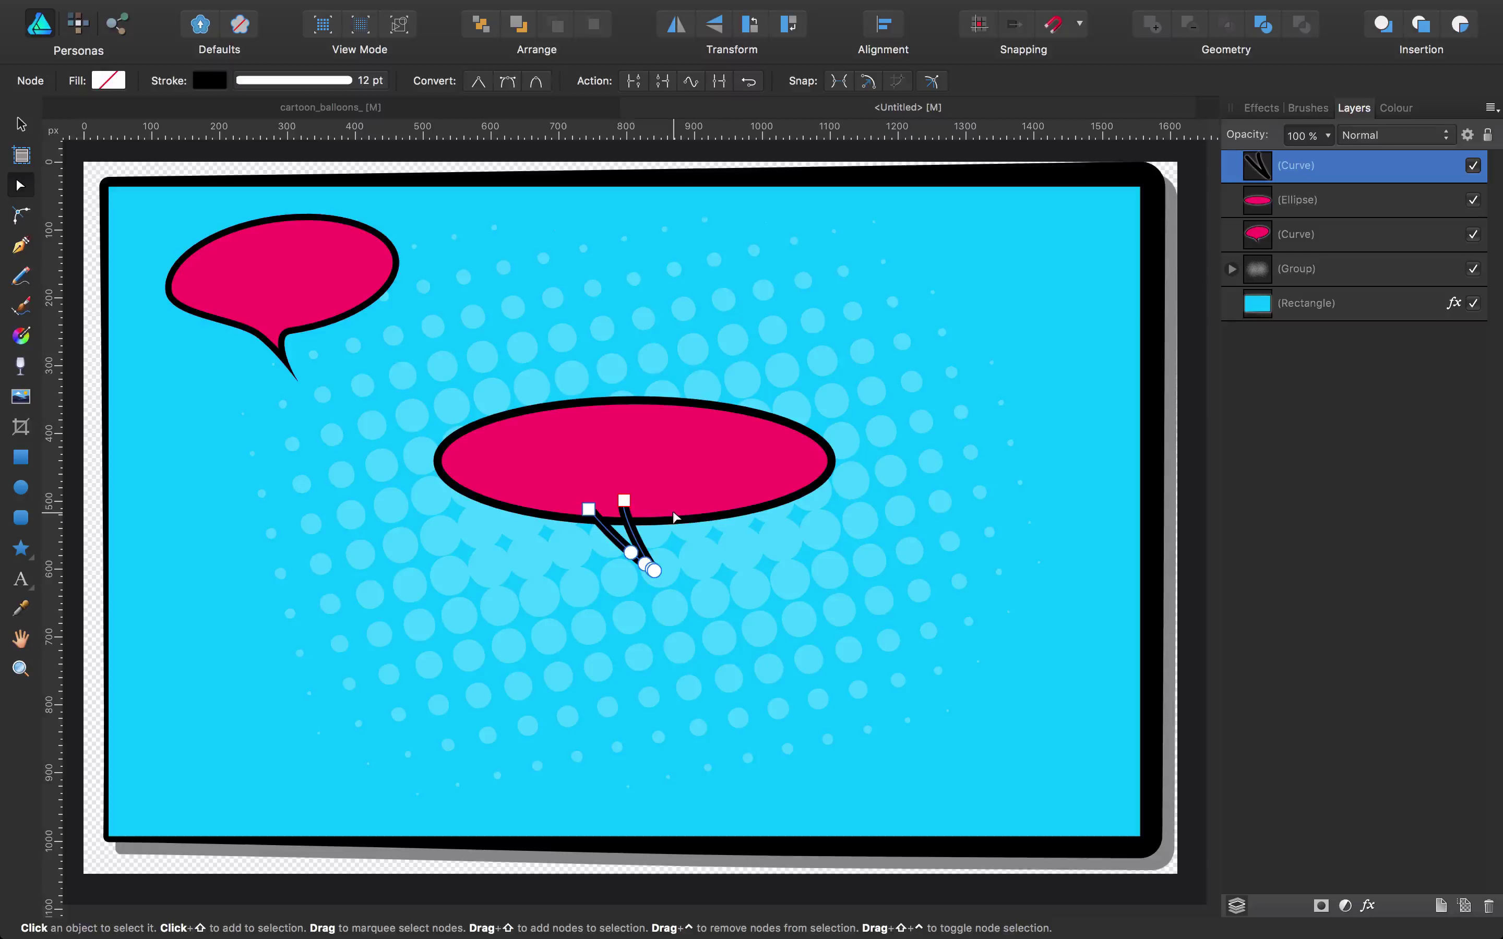
pyautogui.keyDown('shift'); pyautogui.click(693, 486); pyautogui.keyUp('shift')
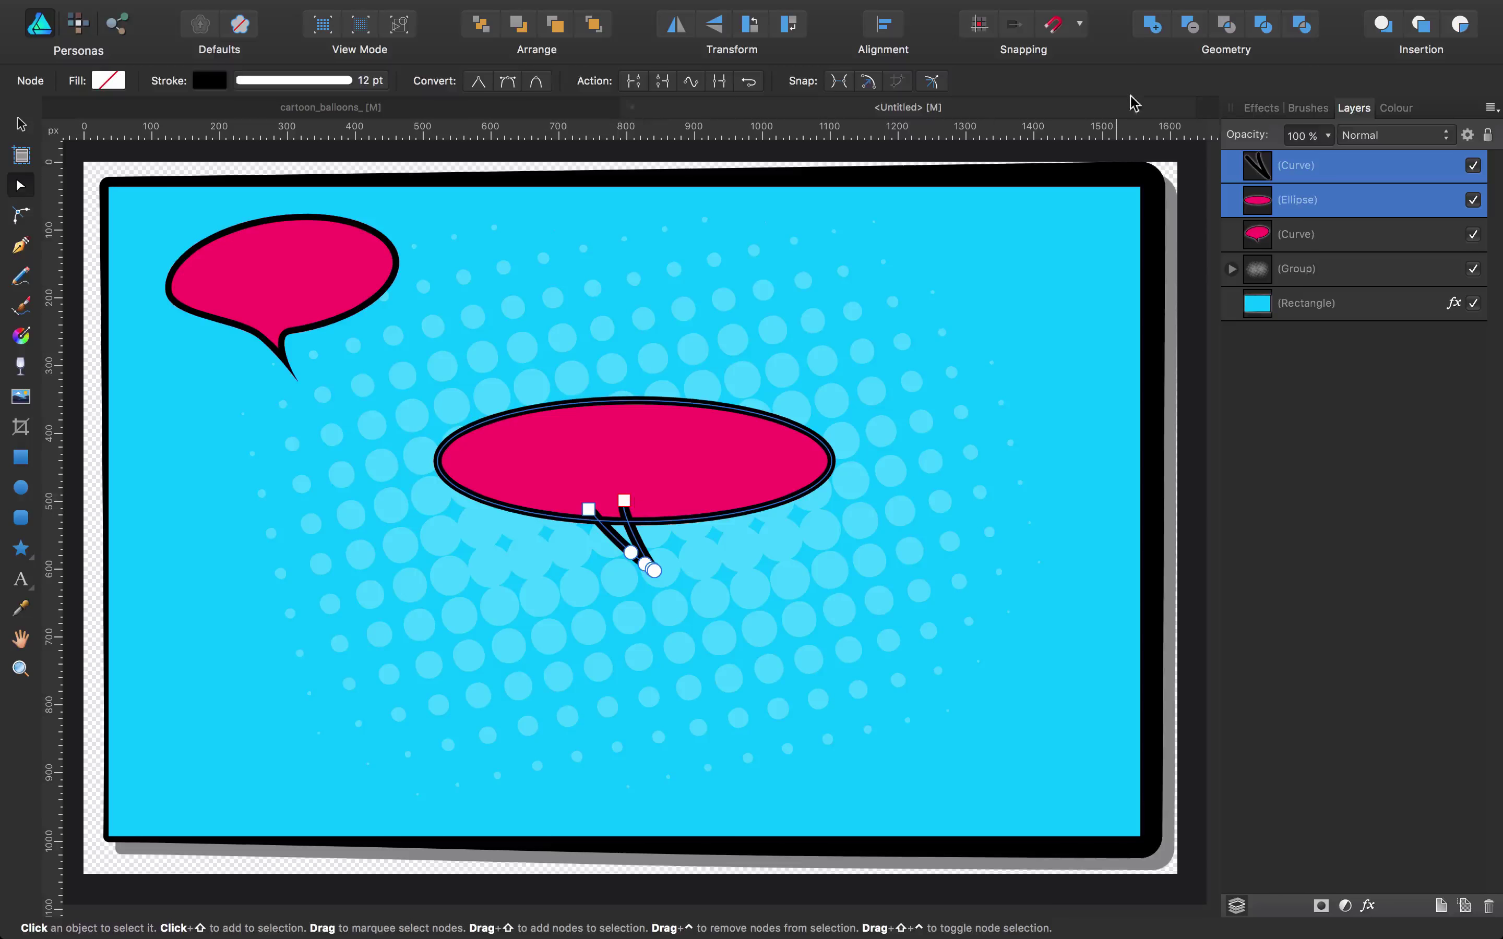
pyautogui.click(1153, 25)
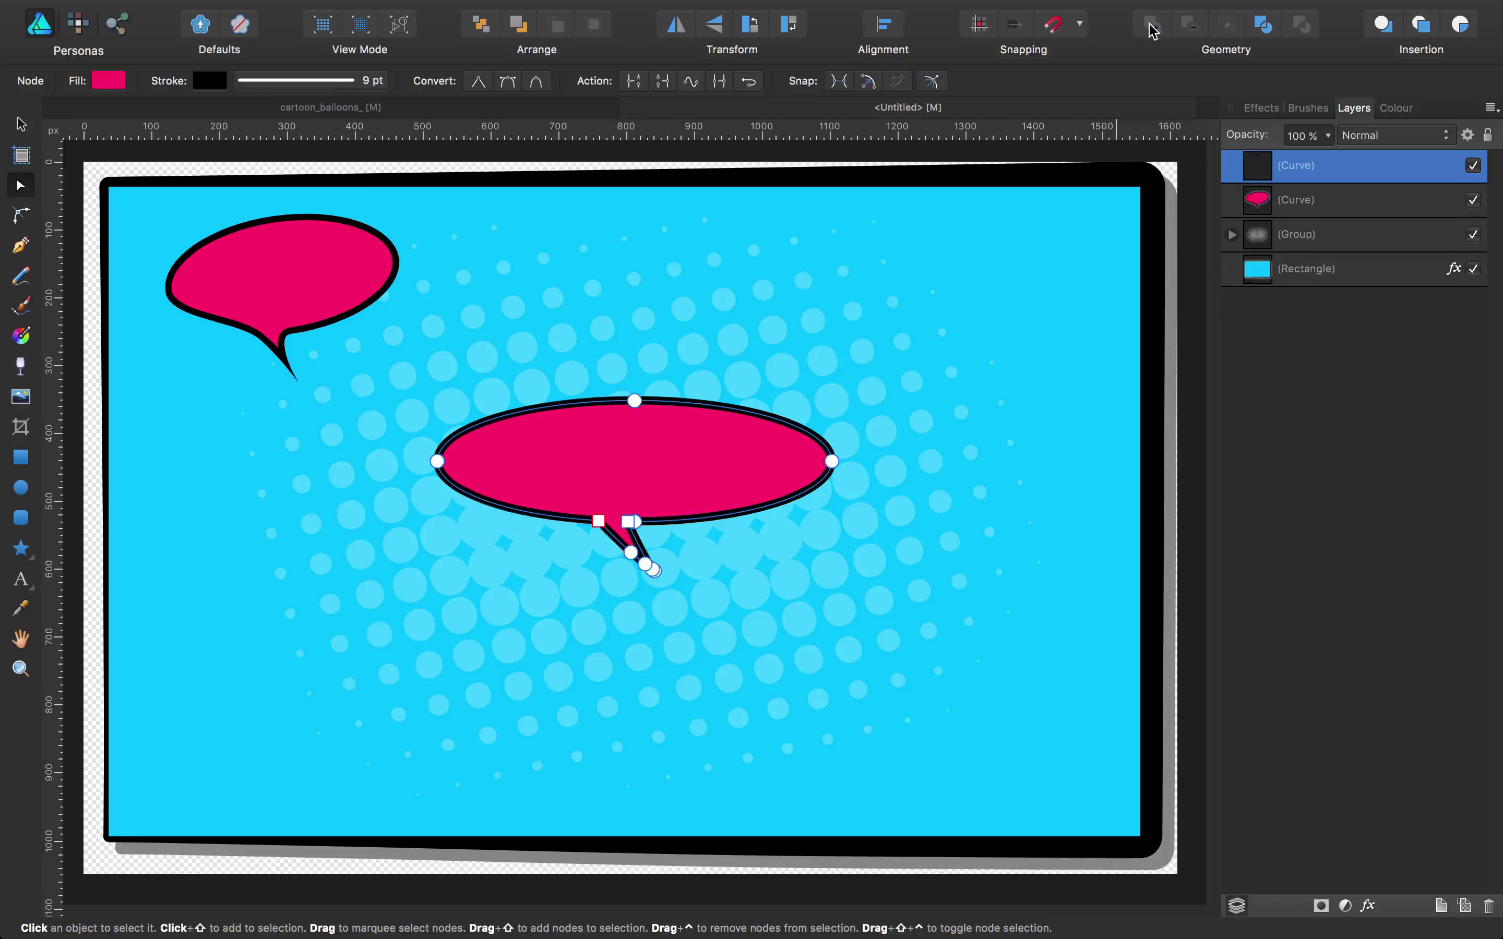
pyautogui.click(990, 651)
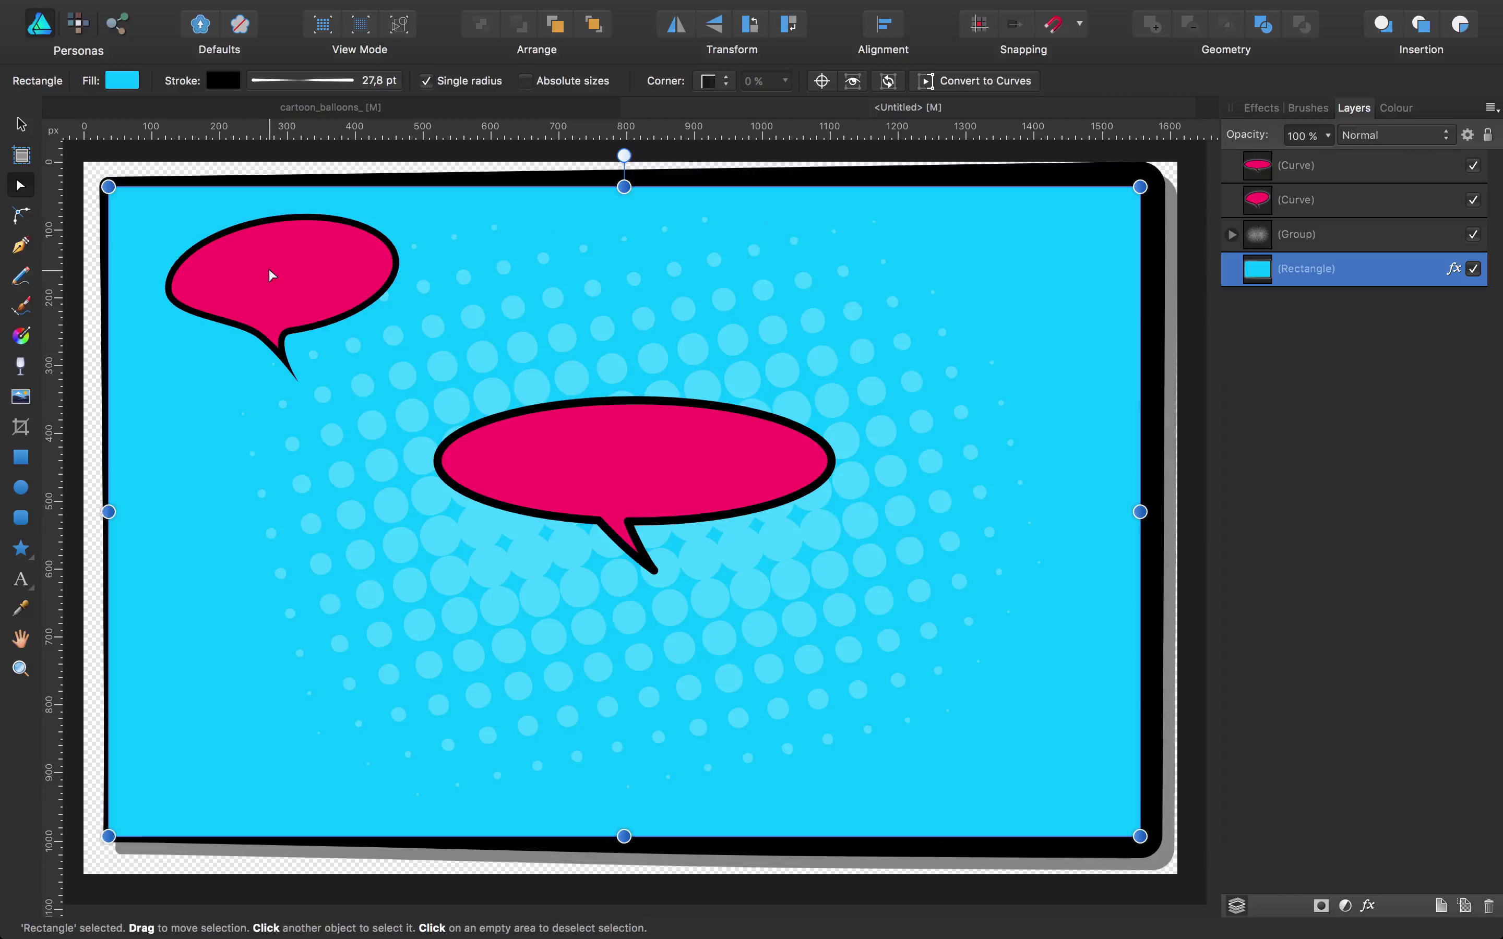
# Step: Delete the small pink reference balloon in the blue rectangle's upper-left corner and select the merged balloon
pyautogui.click(687, 472)
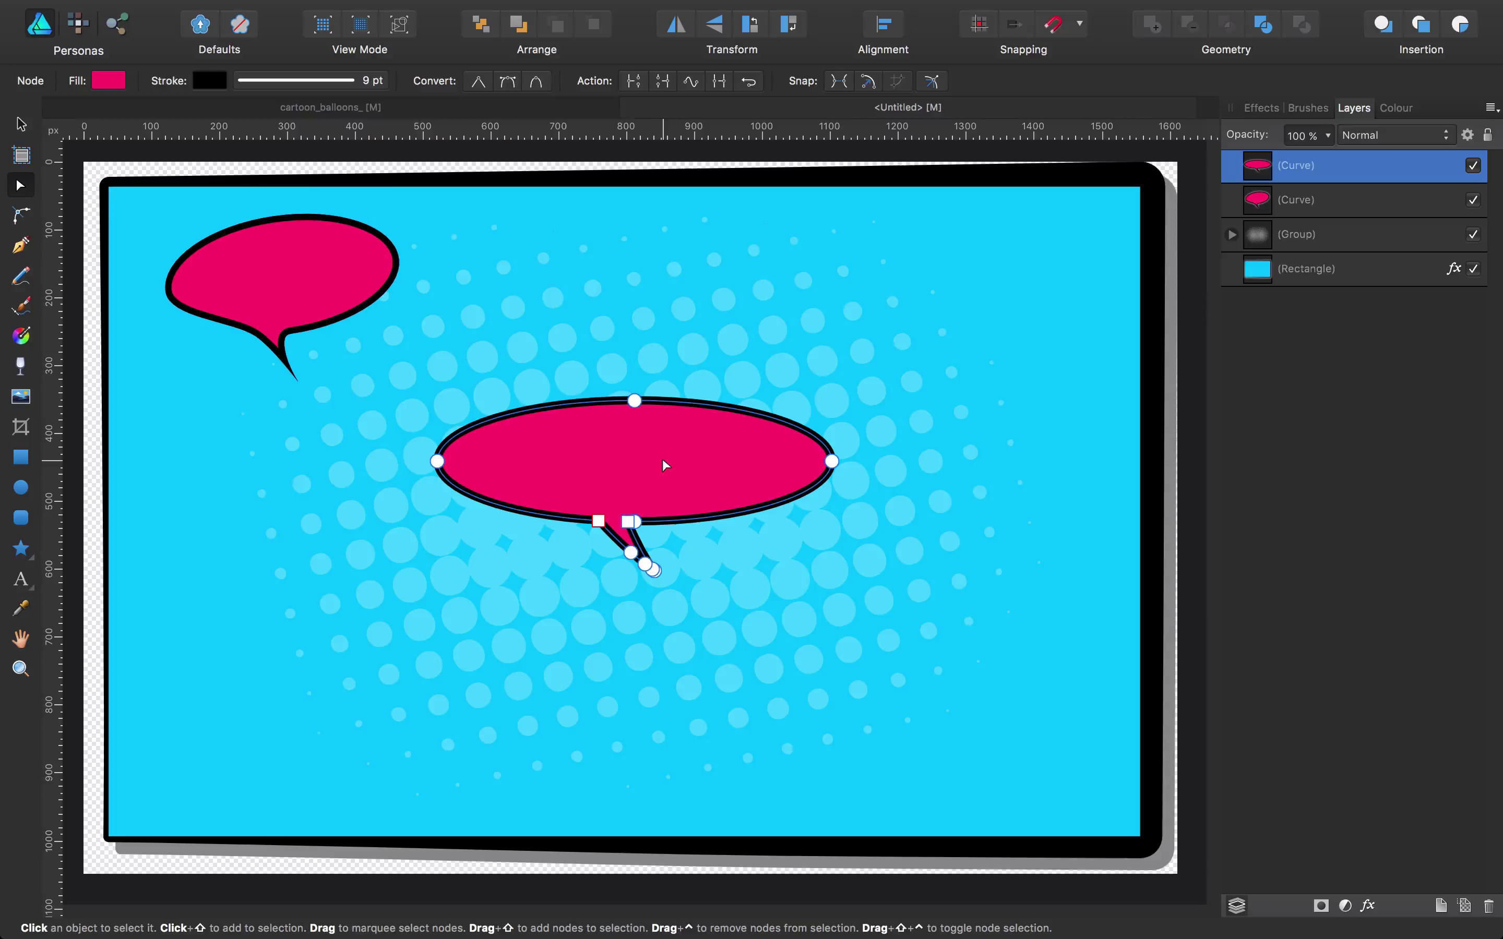
pyautogui.click(304, 280)
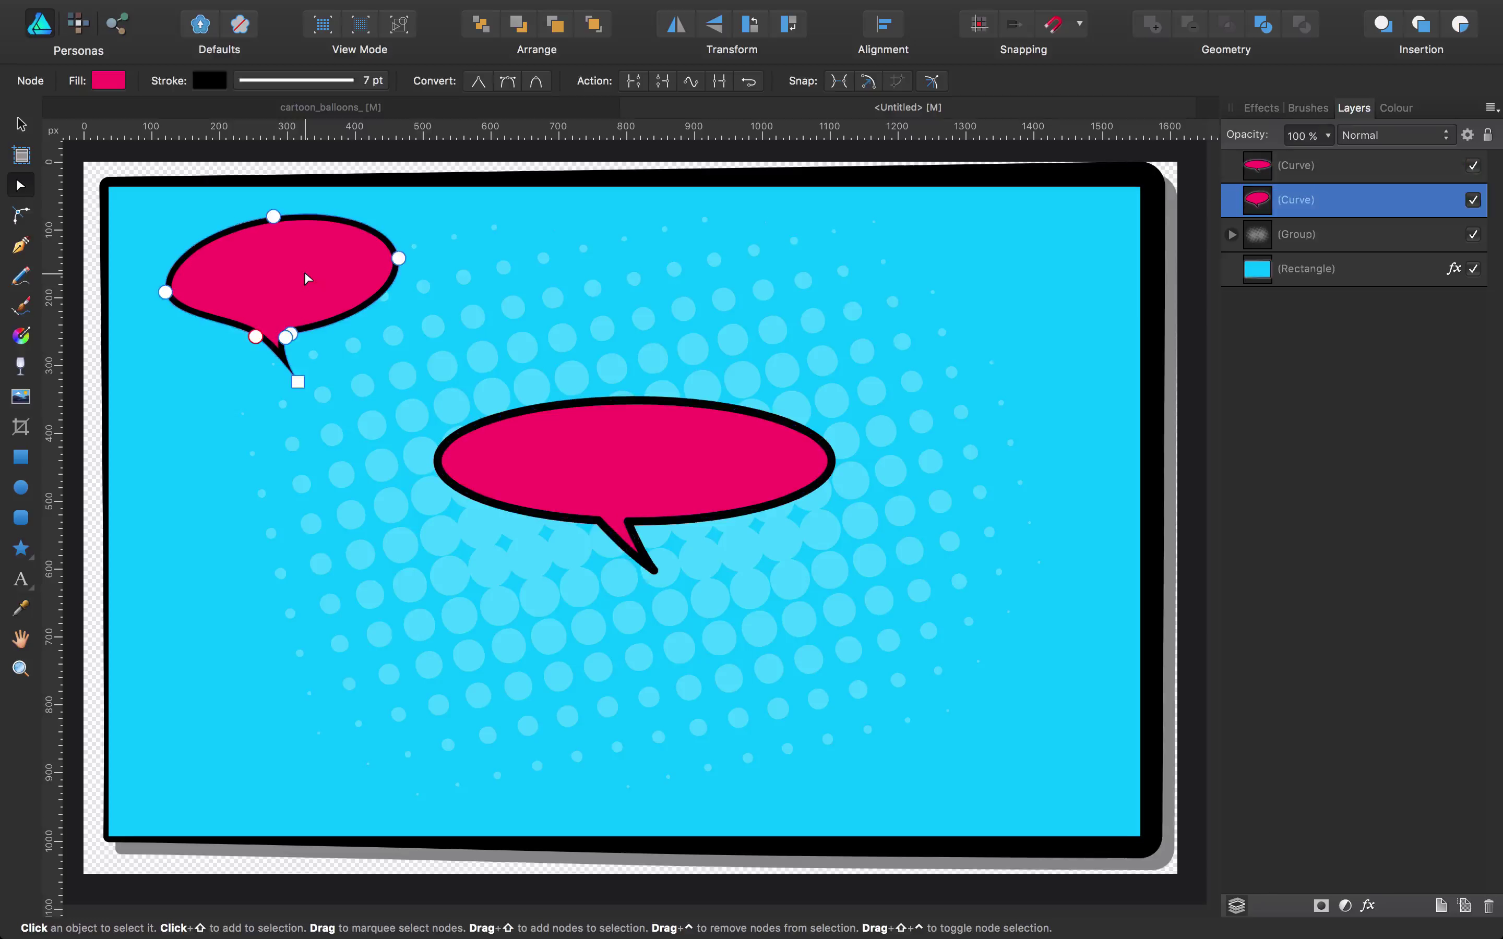
pyautogui.press('Delete')
pyautogui.click(662, 457)
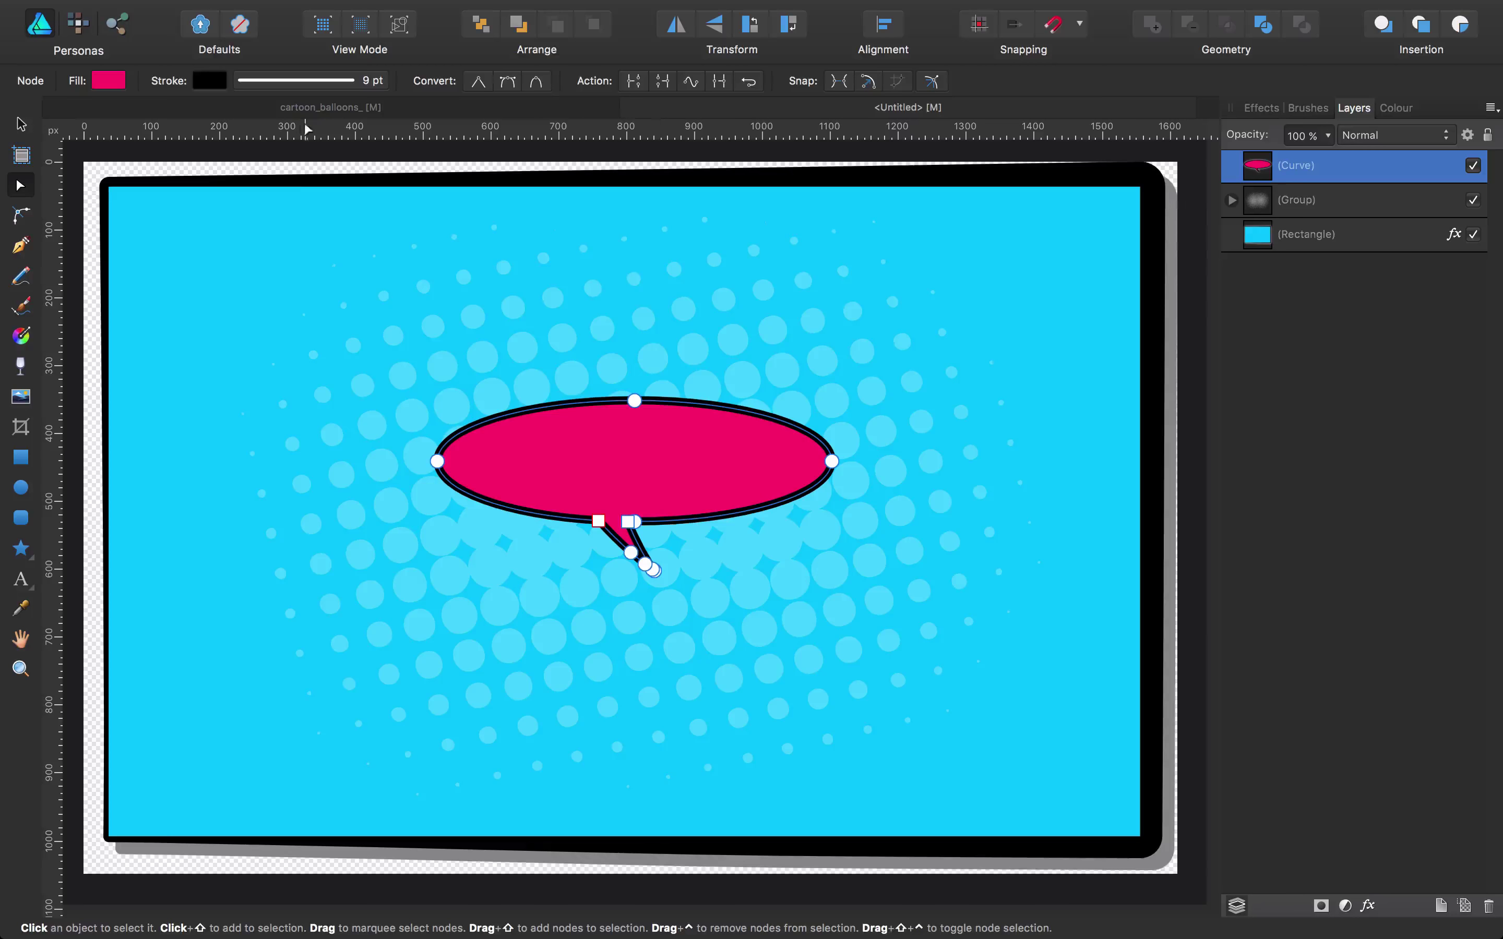
# Step: Examine the stroke pressure profile of the blue rectangle as a model for the balloon's outline
pyautogui.click(302, 88)
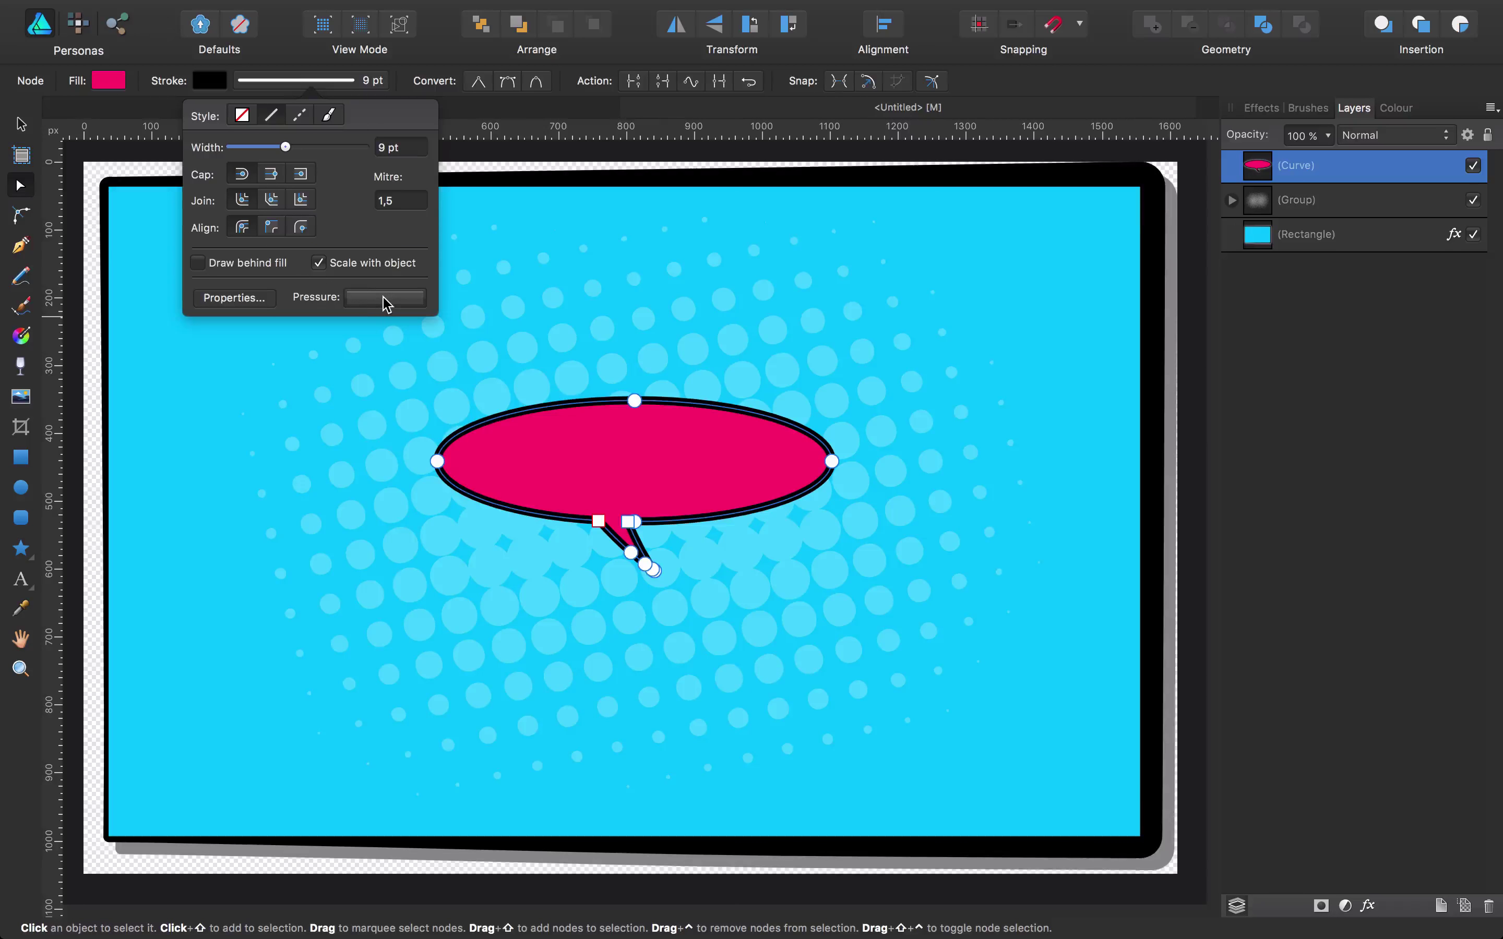
pyautogui.press('super+minus')
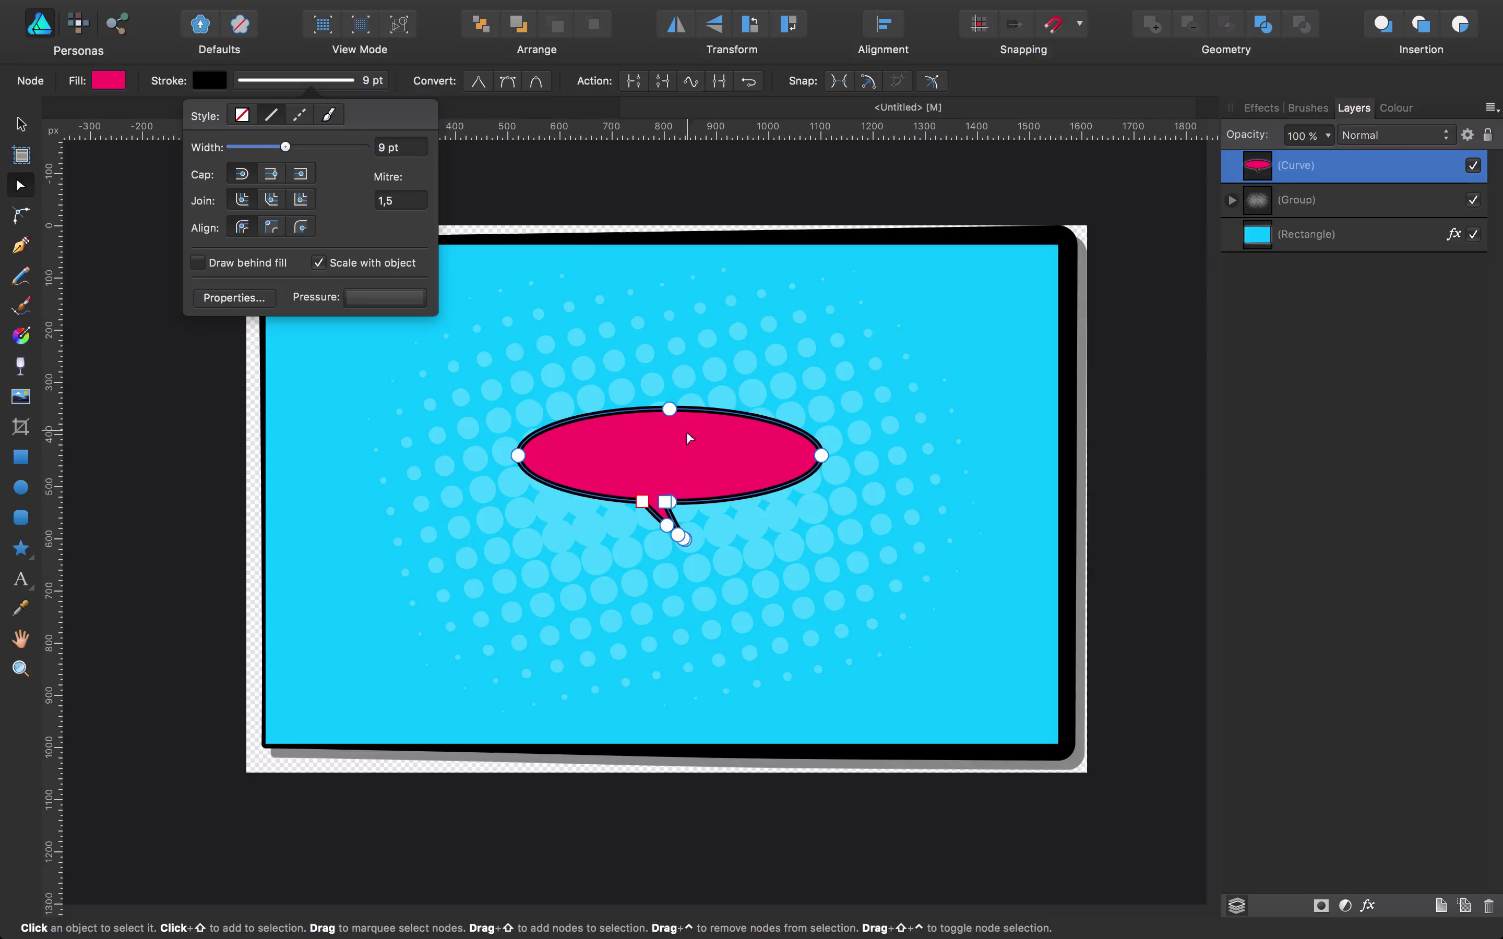
pyautogui.click(380, 297)
pyautogui.click(694, 332)
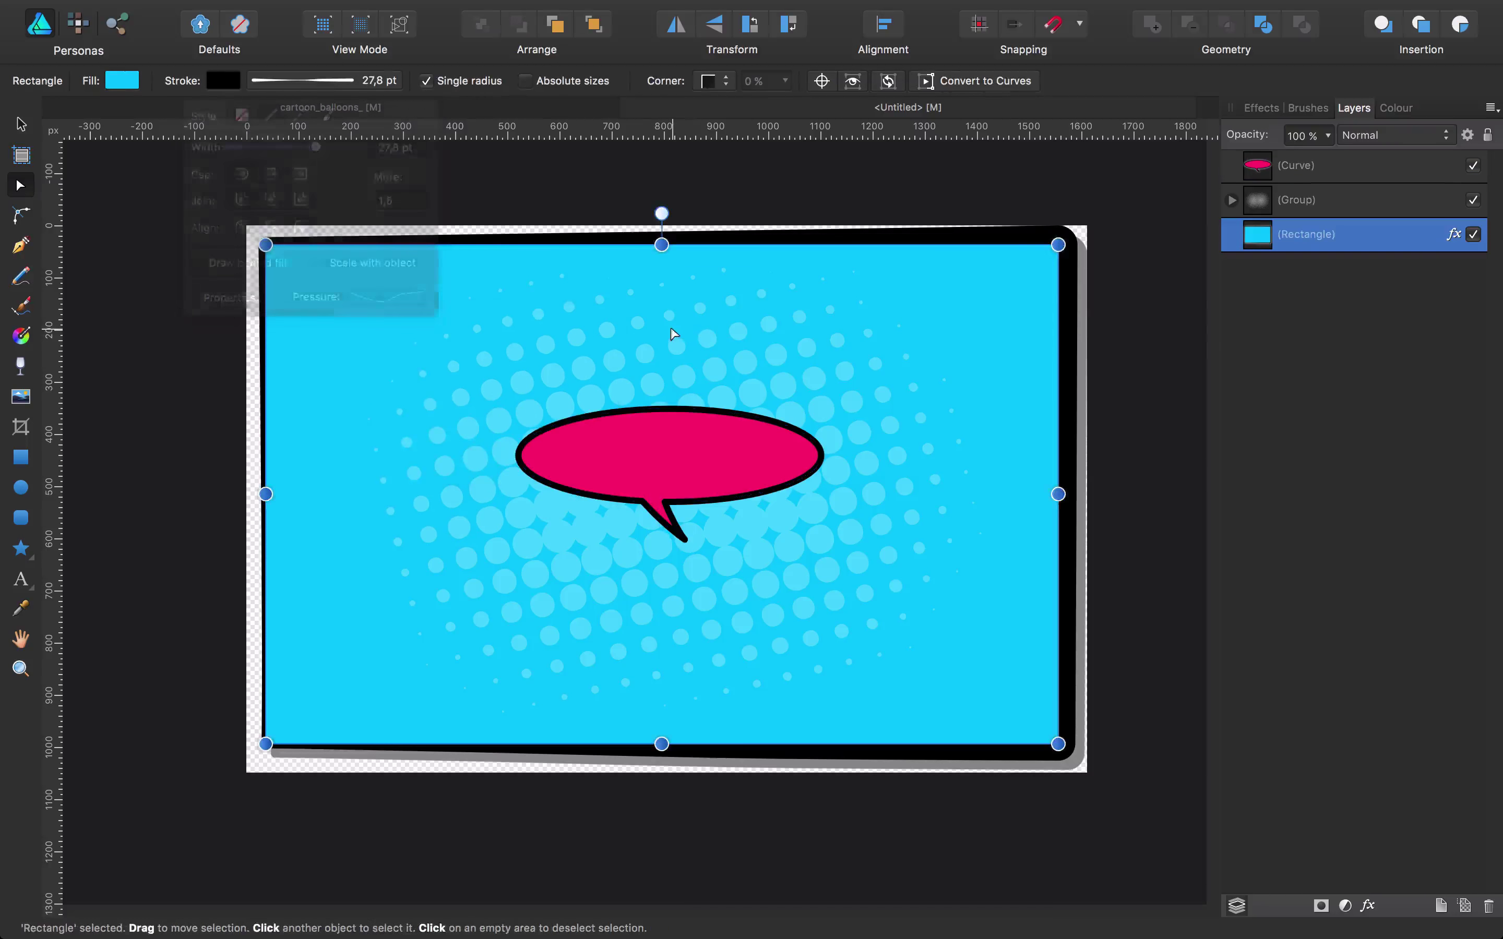
pyautogui.moveTo(648, 336); pyautogui.dragTo(836, 323)
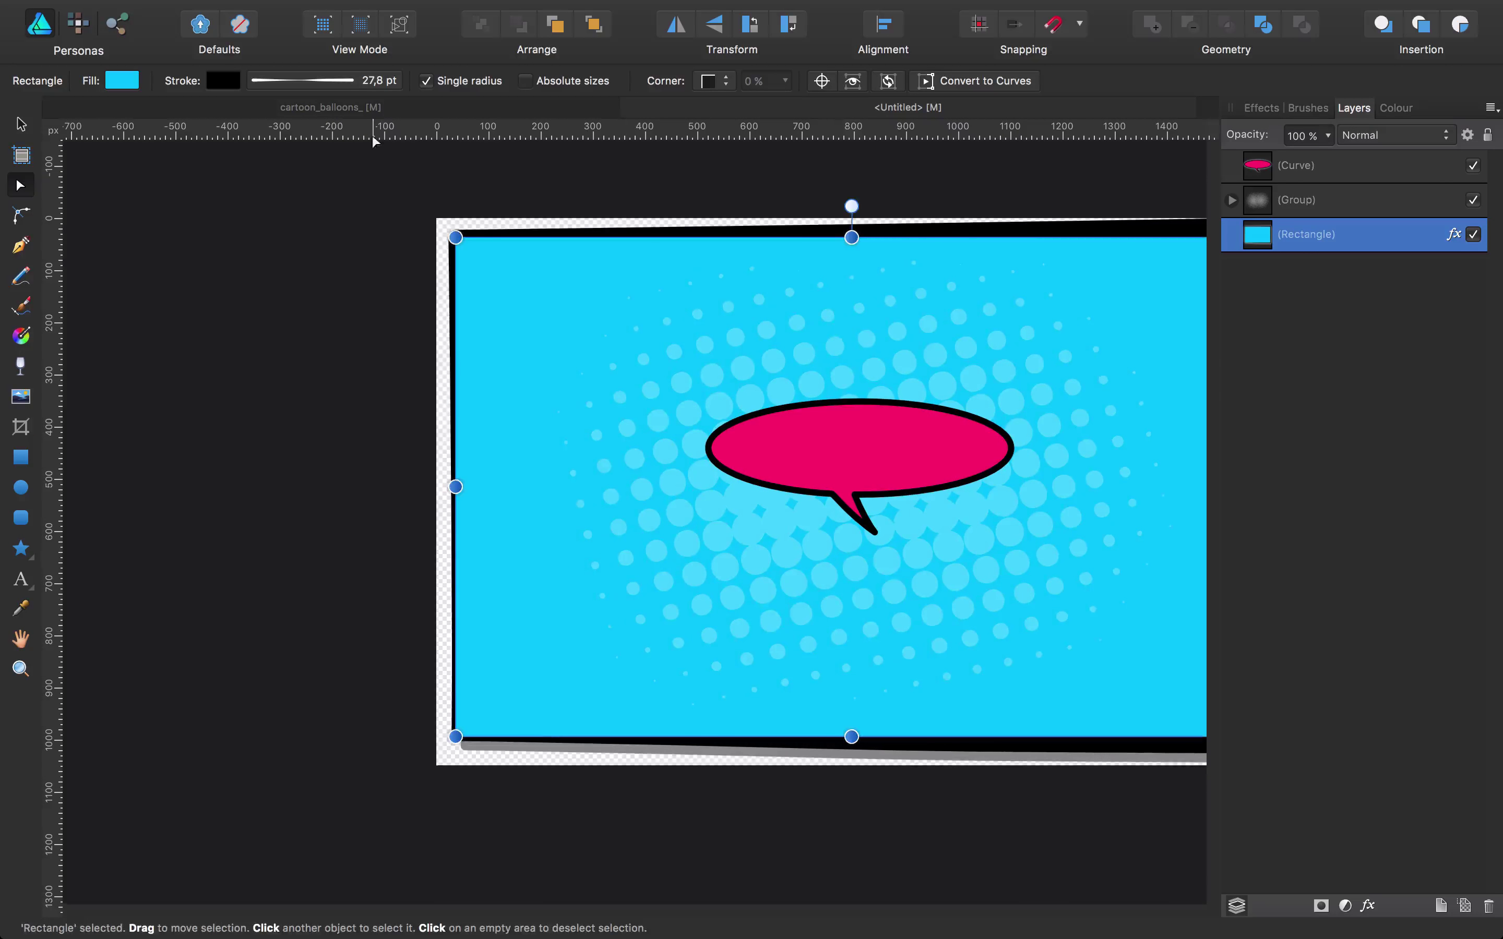
pyautogui.click(348, 82)
pyautogui.click(388, 300)
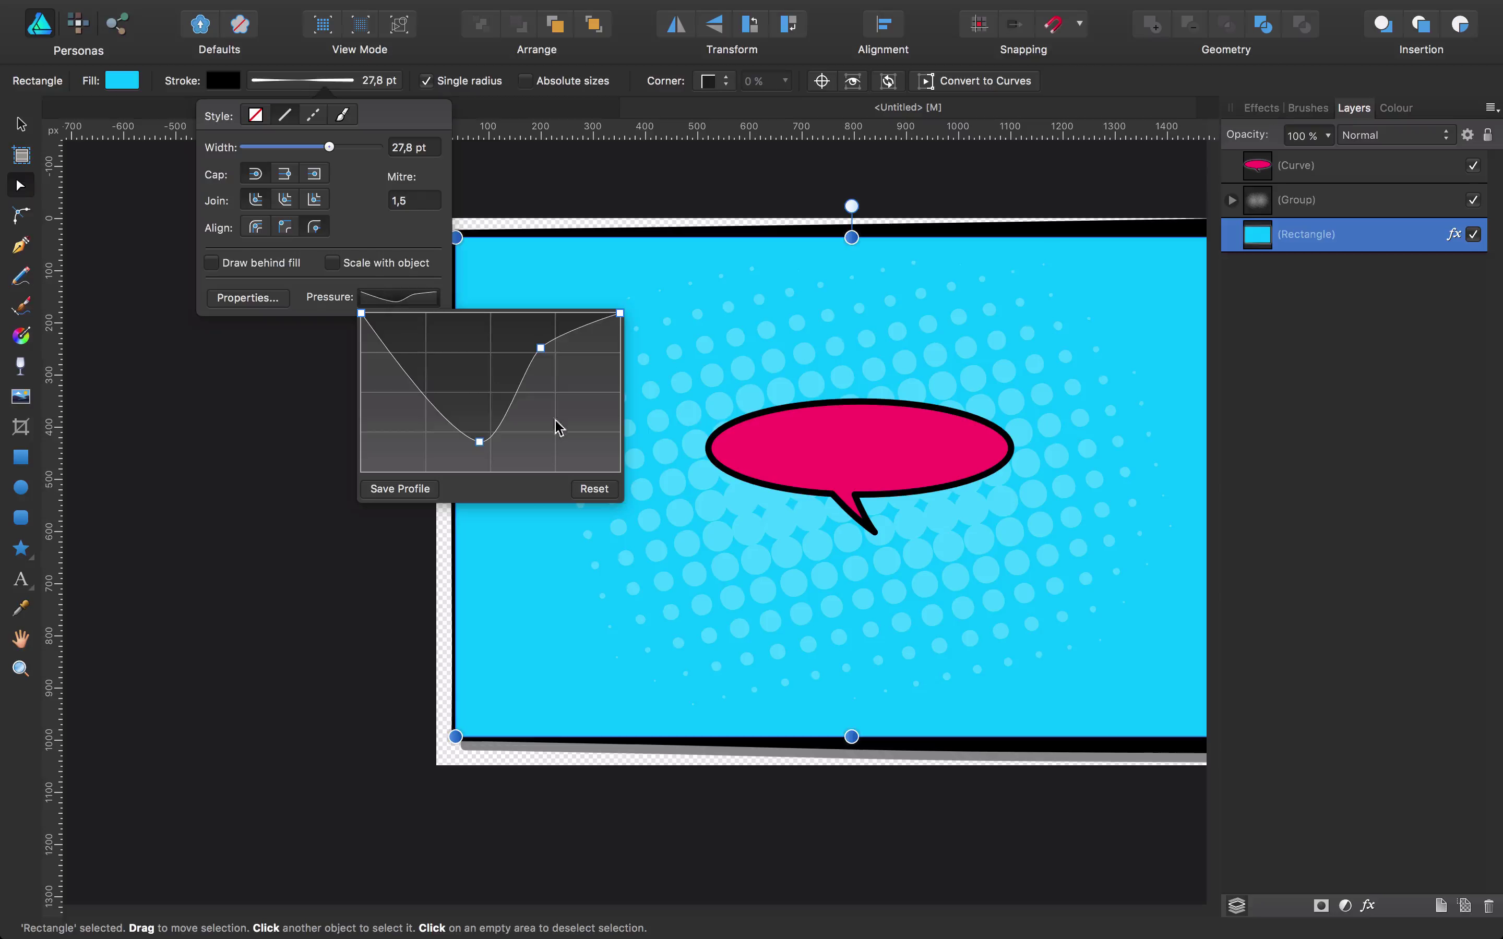
# Step: Give the balloon's outline a variable width by pulling its pressure curve down, and set the stroke width to 16 pt
pyautogui.click(764, 450)
pyautogui.click(336, 82)
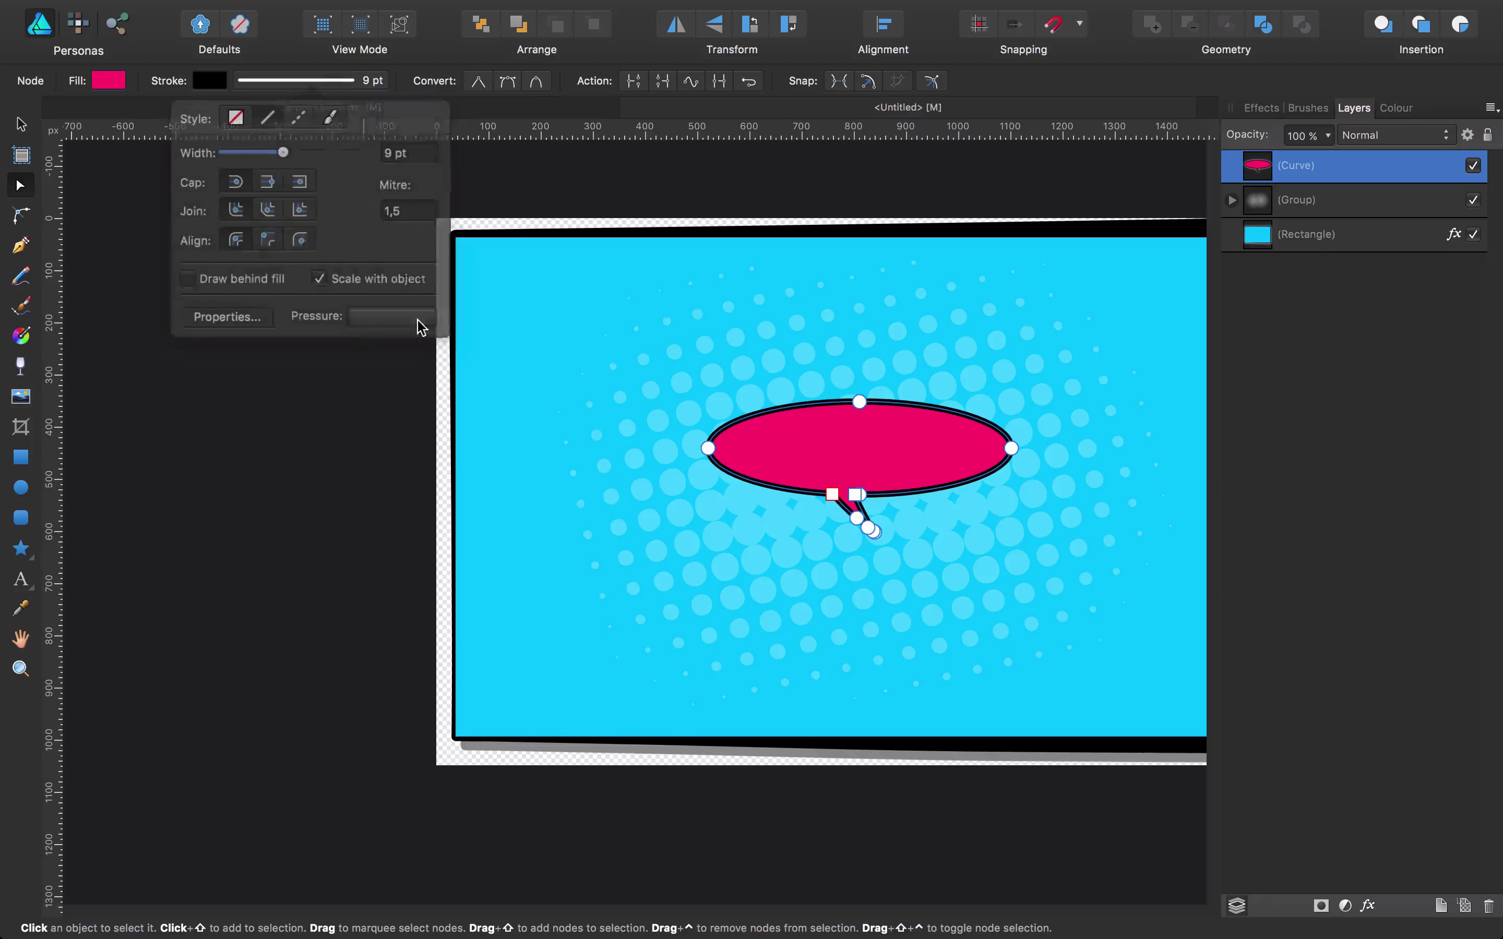
pyautogui.click(401, 299)
pyautogui.moveTo(442, 316)
pyautogui.mouseDown()
pyautogui.moveTo(435, 383)
pyautogui.moveTo(408, 427)
pyautogui.mouseUp()
pyautogui.moveTo(287, 151); pyautogui.dragTo(300, 151)
pyautogui.click(716, 262)
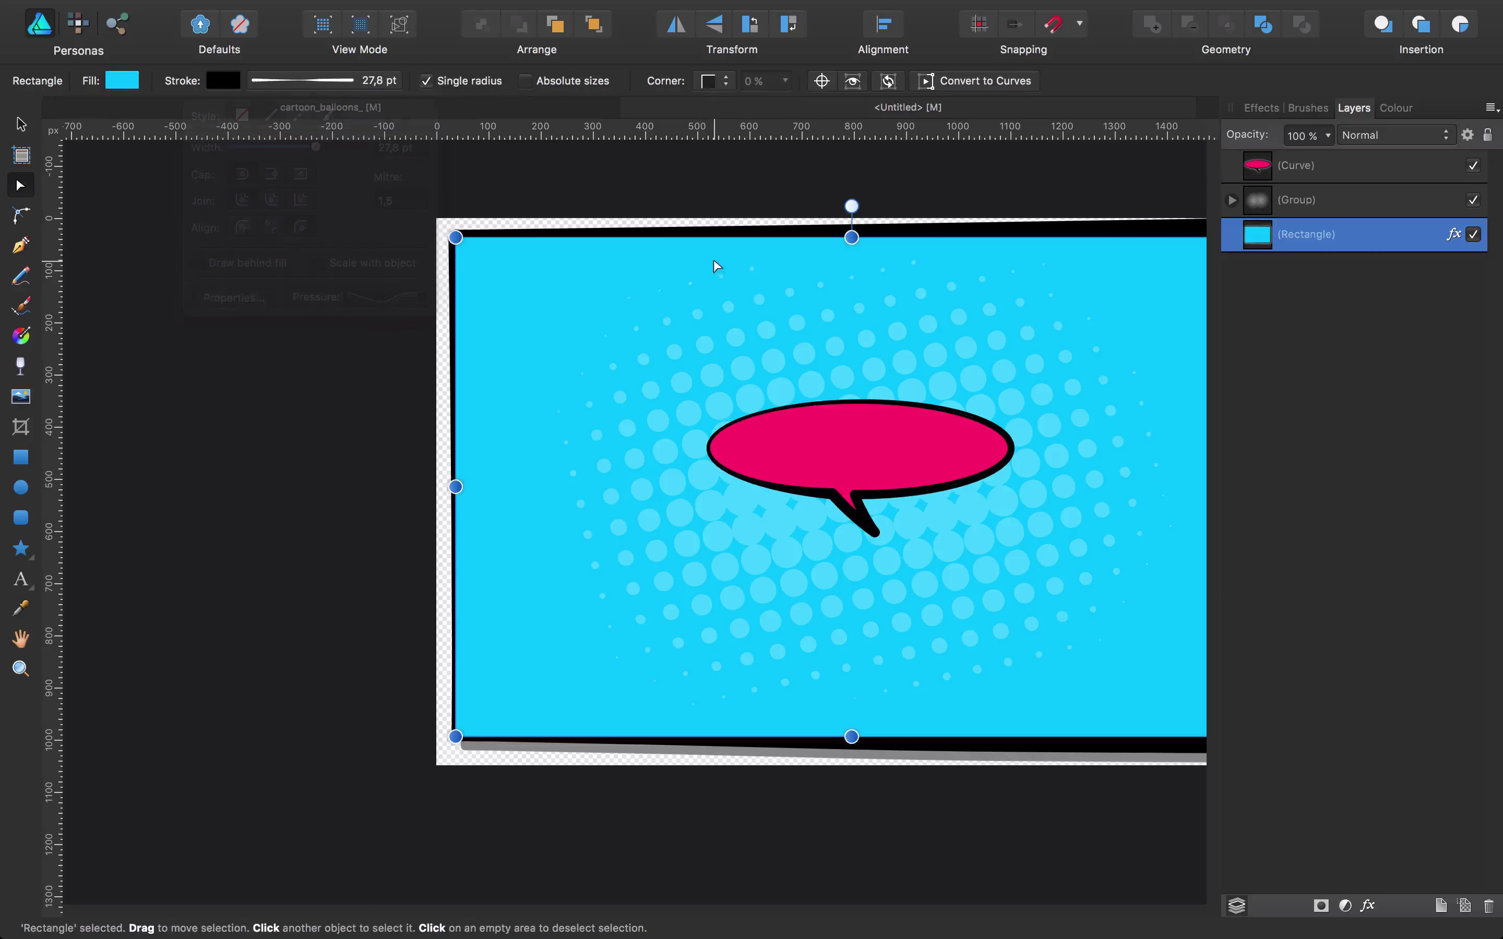
# Step: Enlarge the pink balloon to about 890 by 385 px and centre it over the halftone dots
pyautogui.moveTo(1025, 348)
pyautogui.mouseDown()
pyautogui.moveTo(837, 332)
pyautogui.moveTo(751, 302)
pyautogui.moveTo(788, 312)
pyautogui.mouseUp()
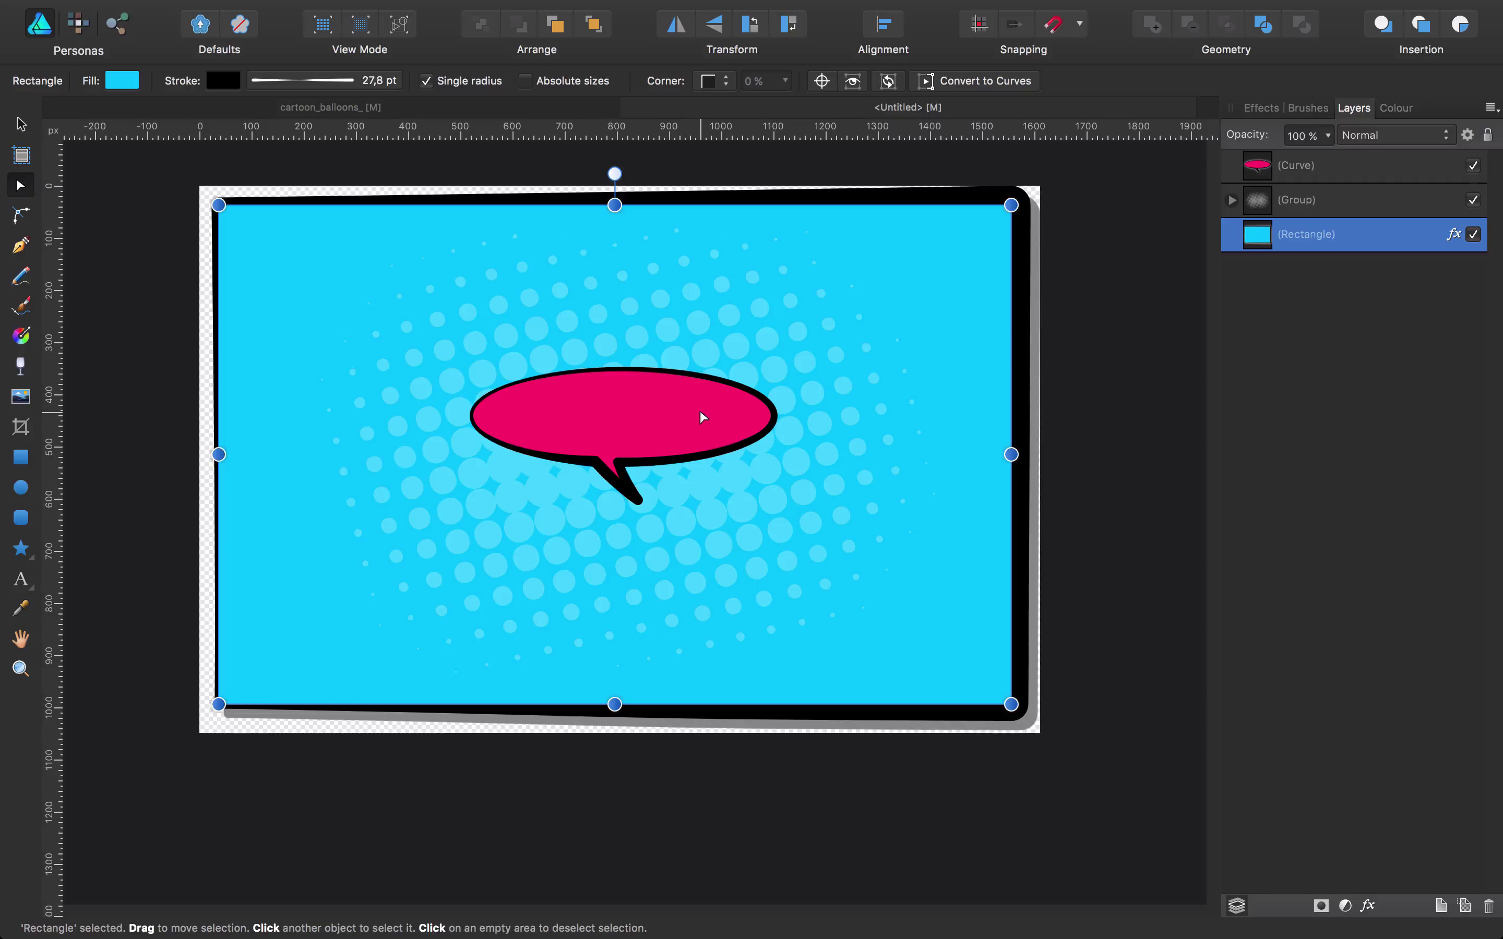
pyautogui.click(723, 420)
pyautogui.press('v')
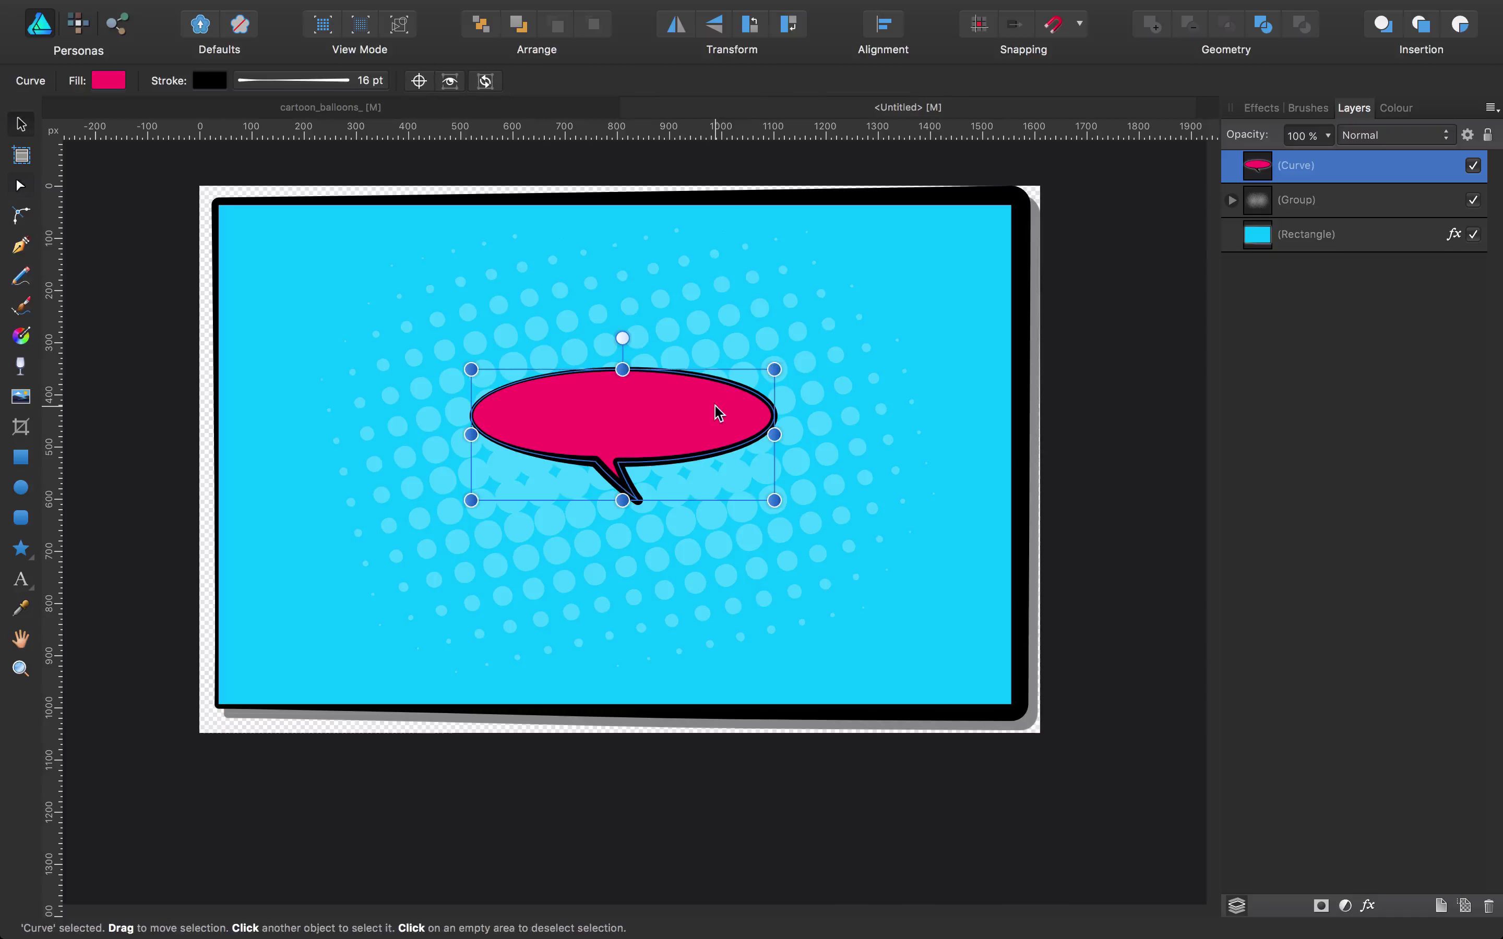
pyautogui.moveTo(773, 369)
pyautogui.mouseDown()
pyautogui.moveTo(866, 313)
pyautogui.moveTo(829, 350)
pyautogui.mouseUp()
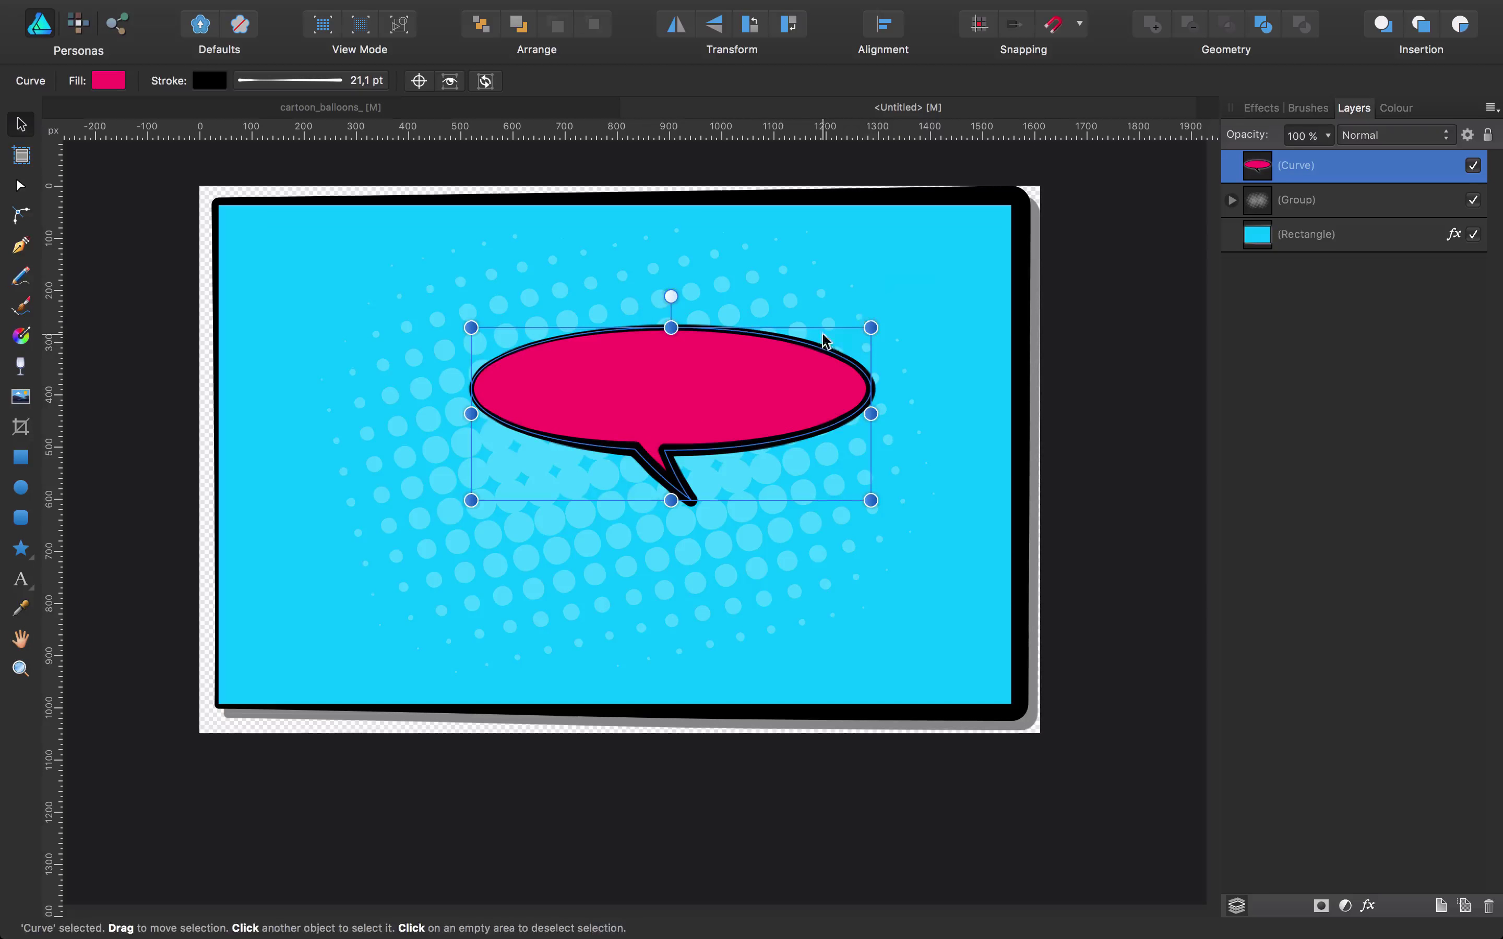
pyautogui.moveTo(630, 350)
pyautogui.mouseDown()
pyautogui.moveTo(629, 318)
pyautogui.moveTo(624, 330)
pyautogui.mouseUp()
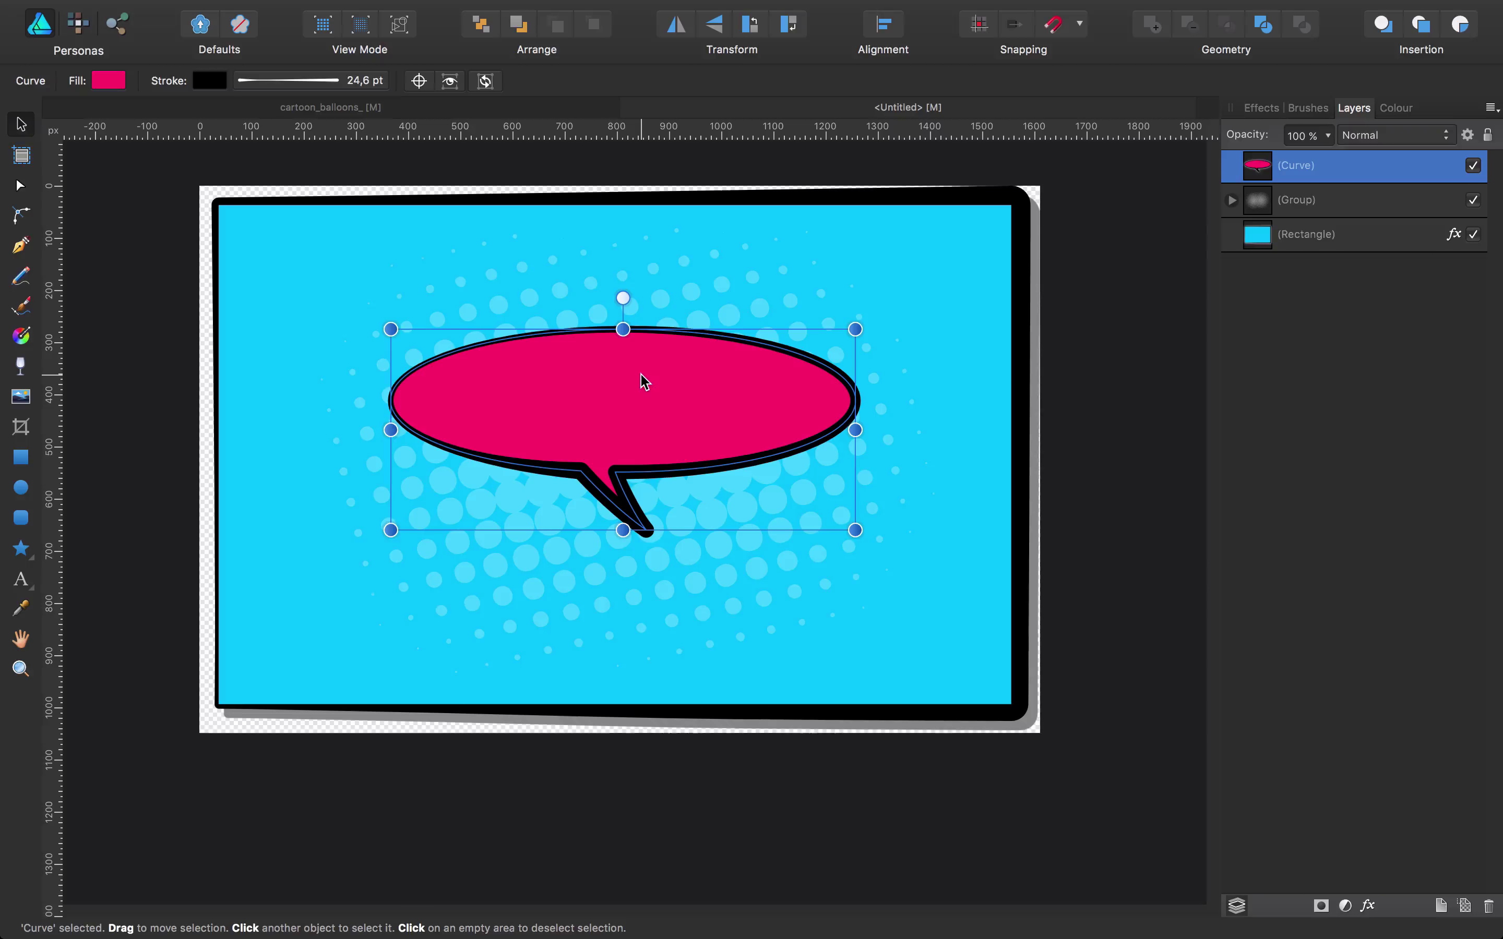
# Step: Switch to cartoon_balloons_ and copy the inner group holding both BOOM text layers
pyautogui.click(437, 111)
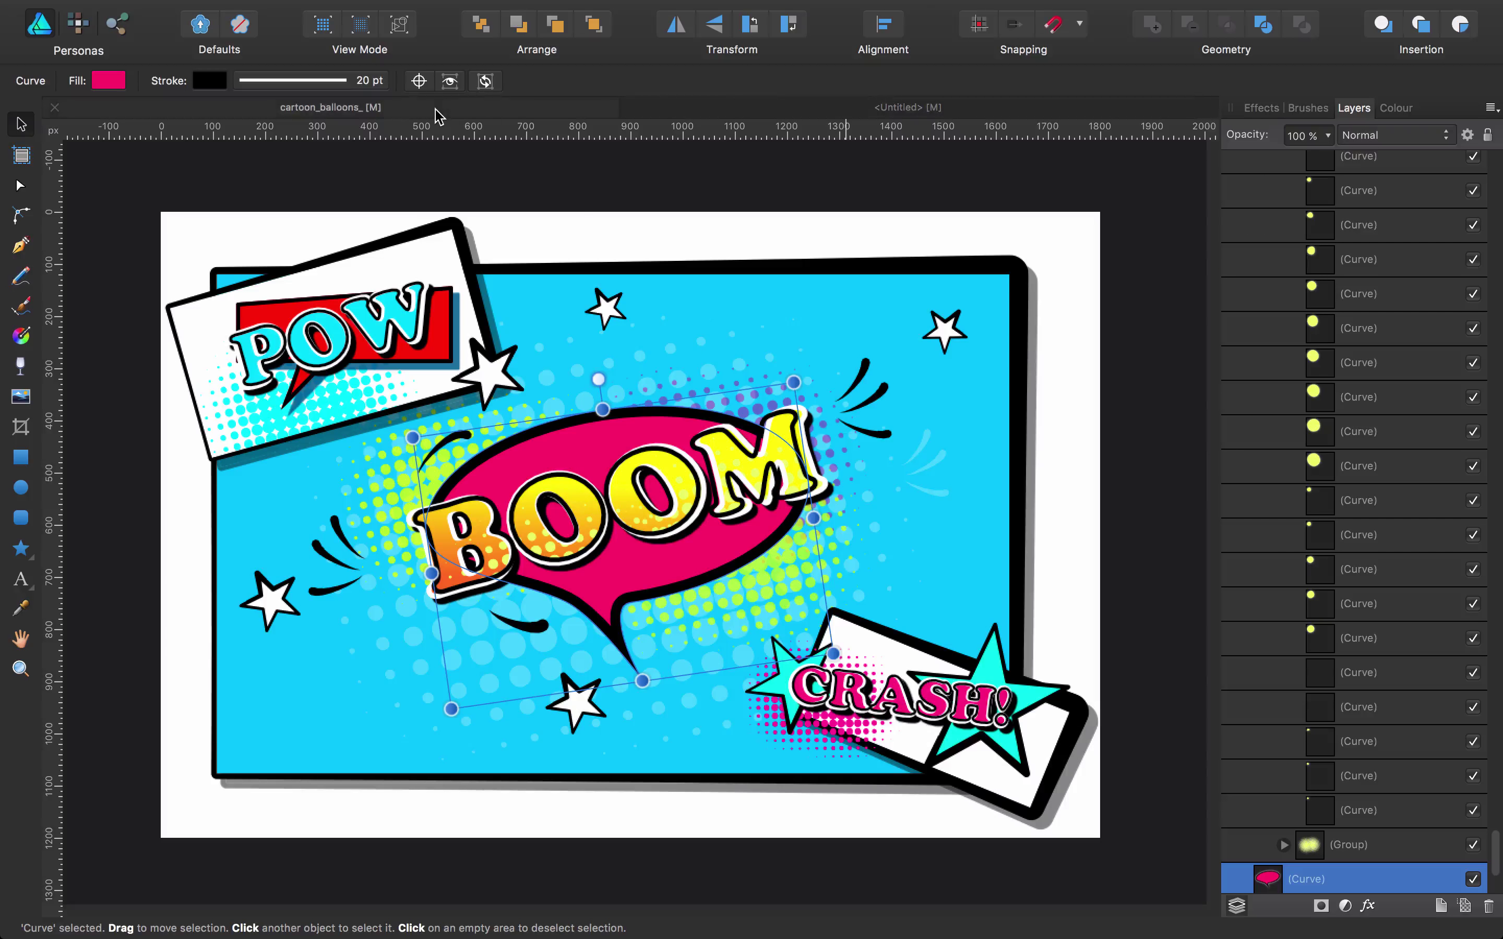
pyautogui.click(974, 520)
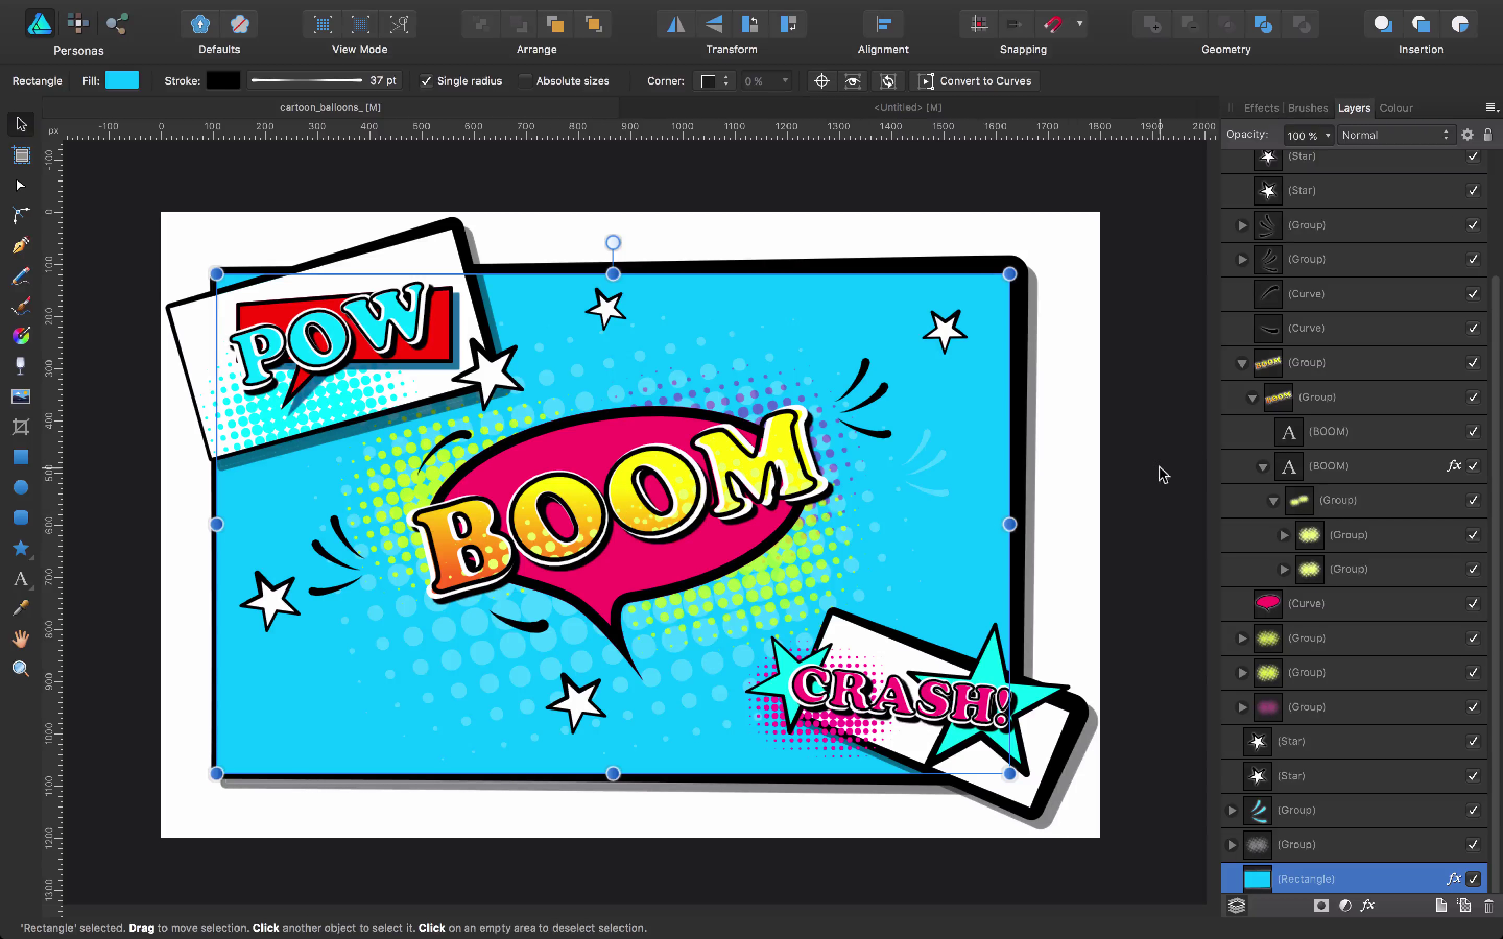
pyautogui.click(1335, 437)
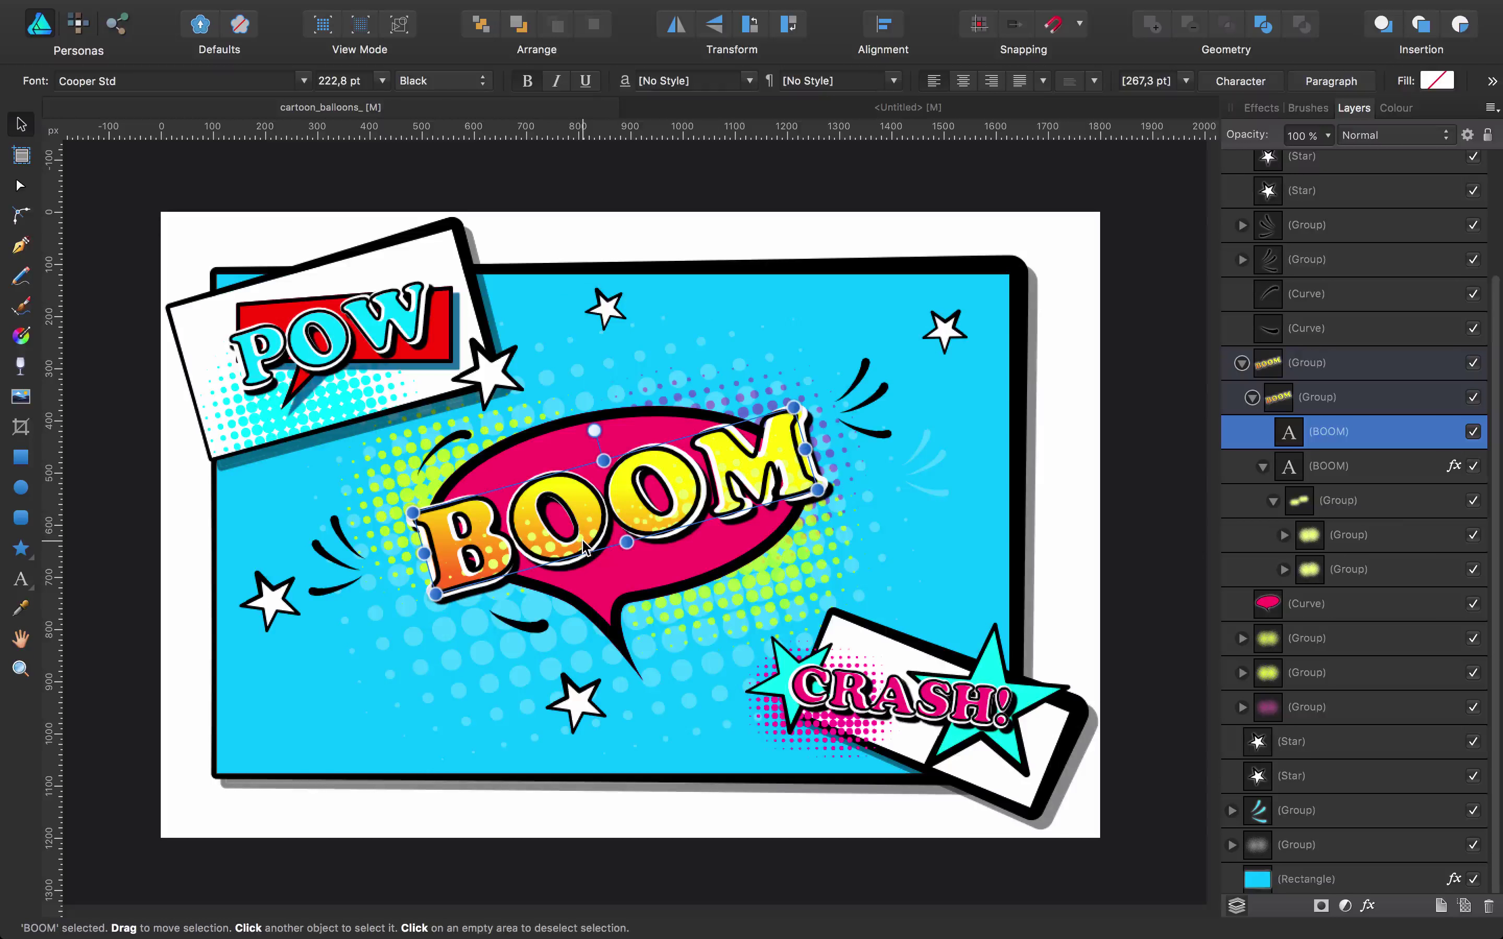
pyautogui.click(1330, 402)
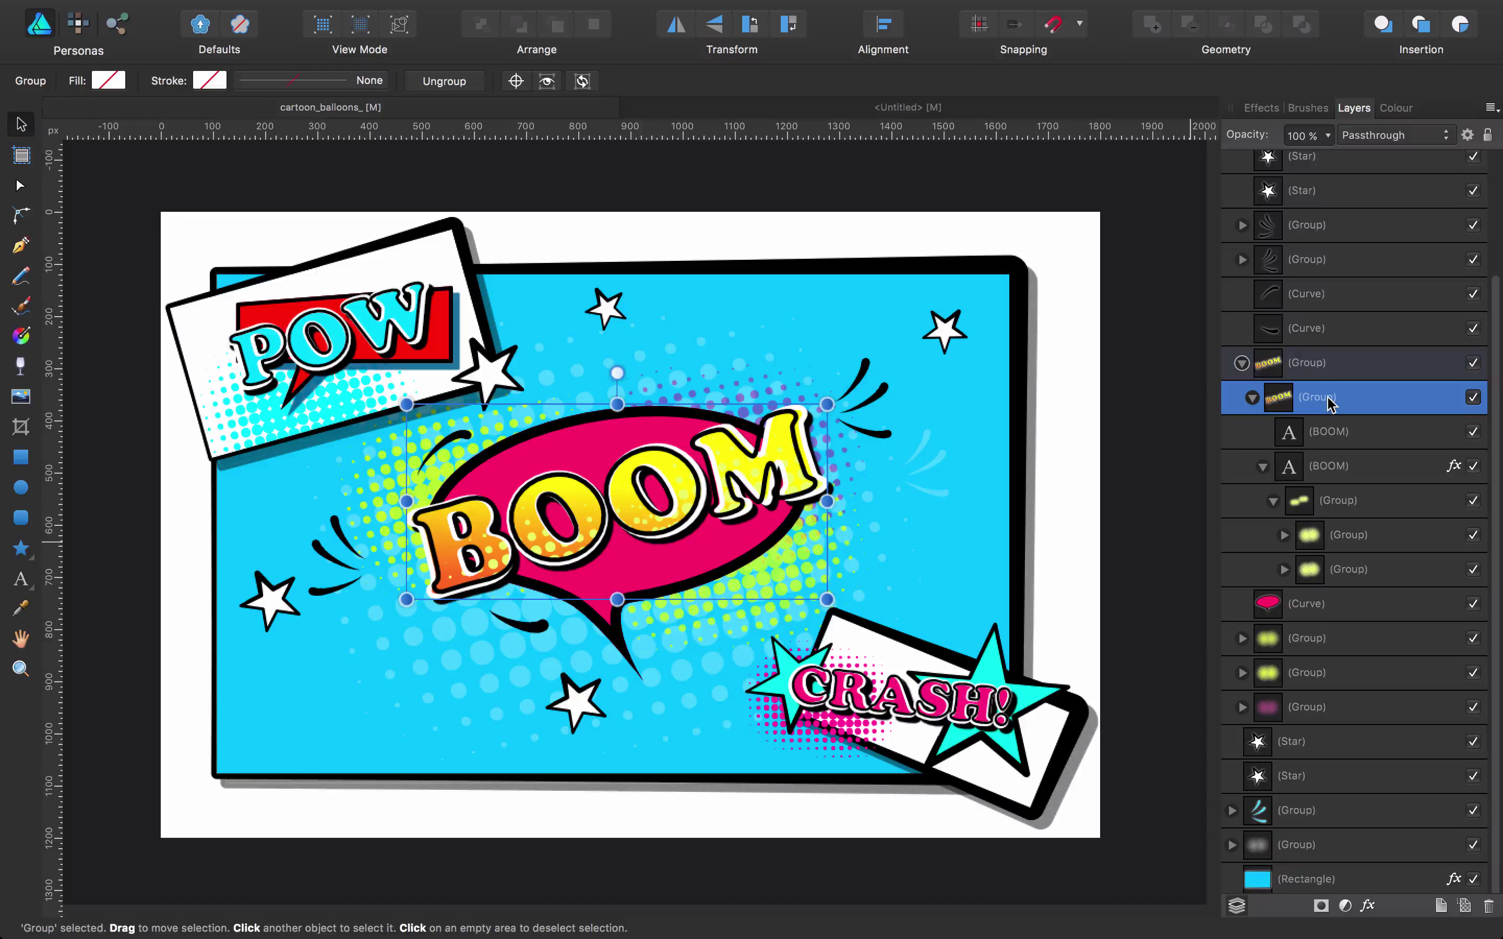
# Step: Paste the BOOM group into the untitled document, place it over the pink balloon and expand its layers
pyautogui.click(921, 108)
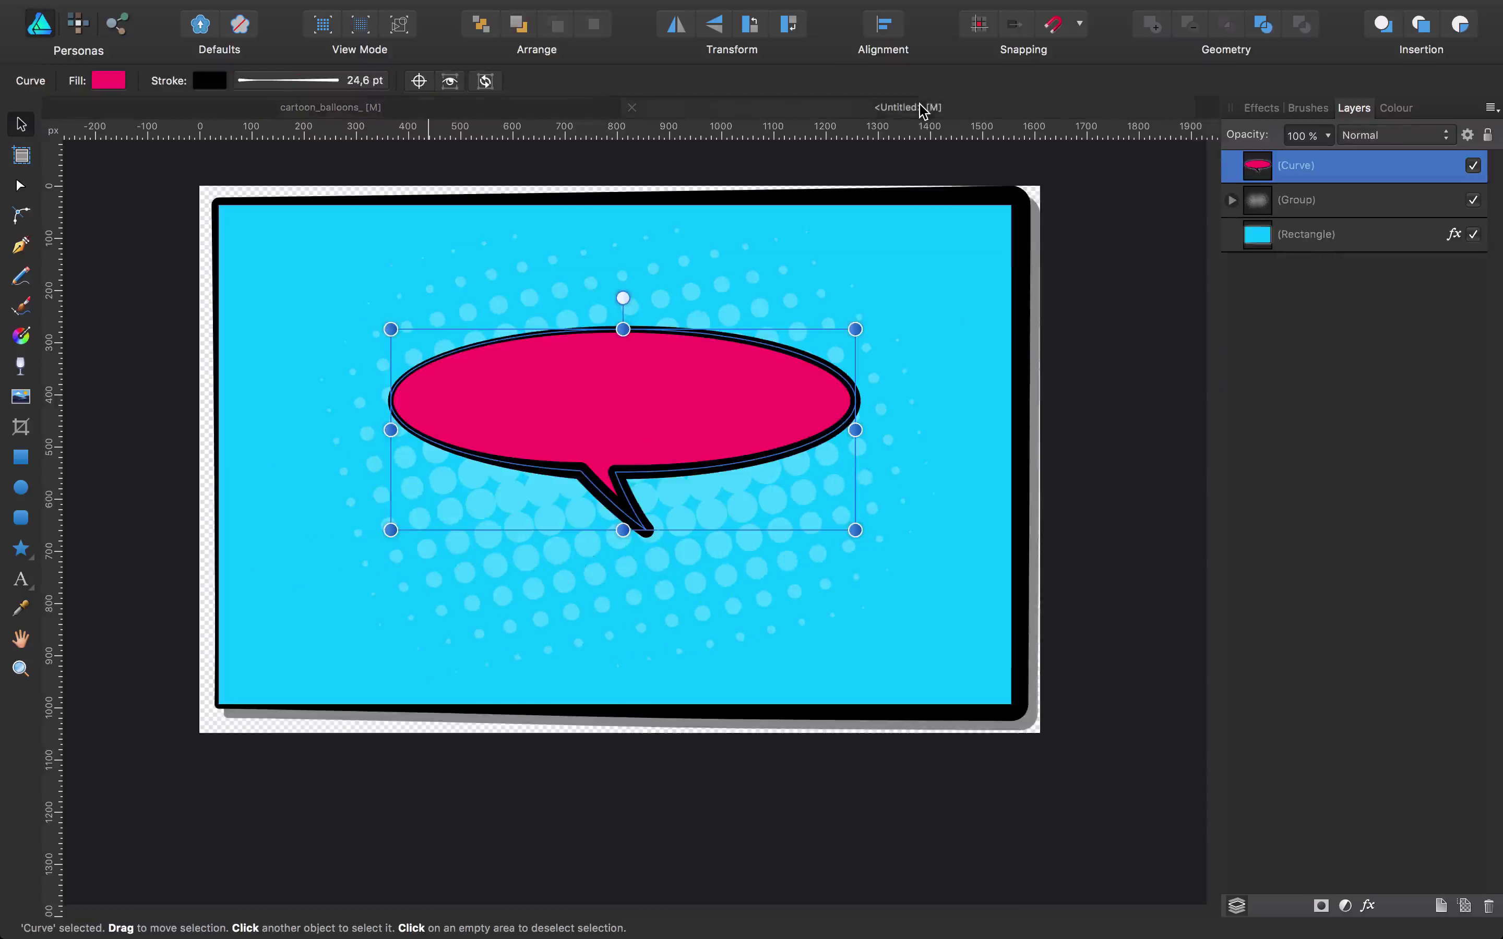
pyautogui.hotkey('ctrl', 'v')
pyautogui.moveTo(706, 446); pyautogui.dragTo(672, 359)
pyautogui.click(1232, 165)
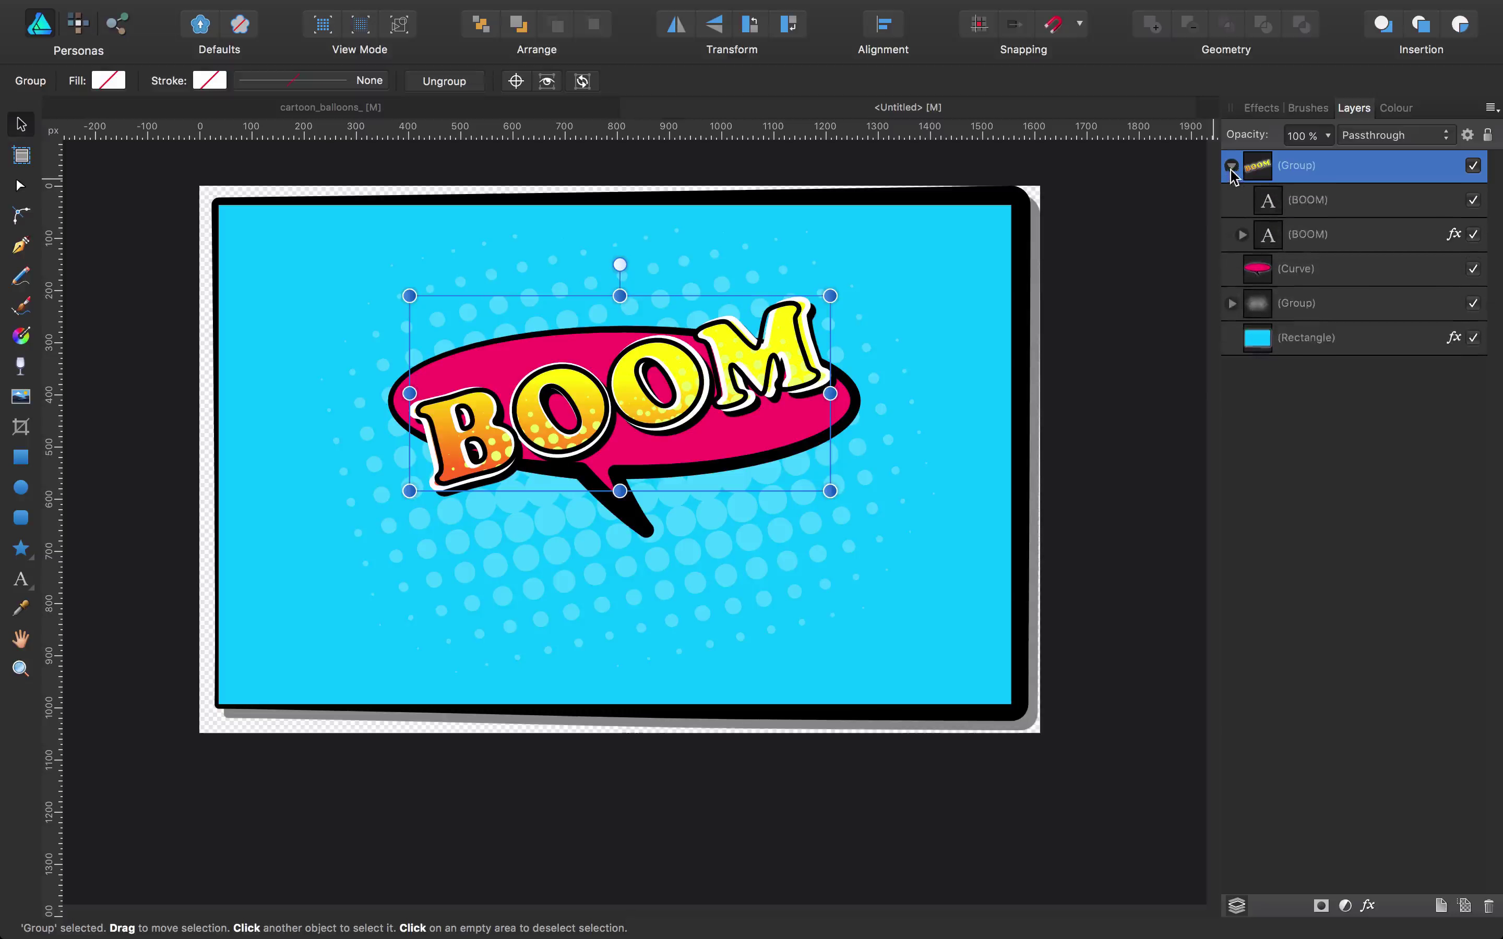
# Step: Expand the lower BOOM text layer and its nested dot group, and hide that gradient-filled BOOM text
pyautogui.click(1243, 235)
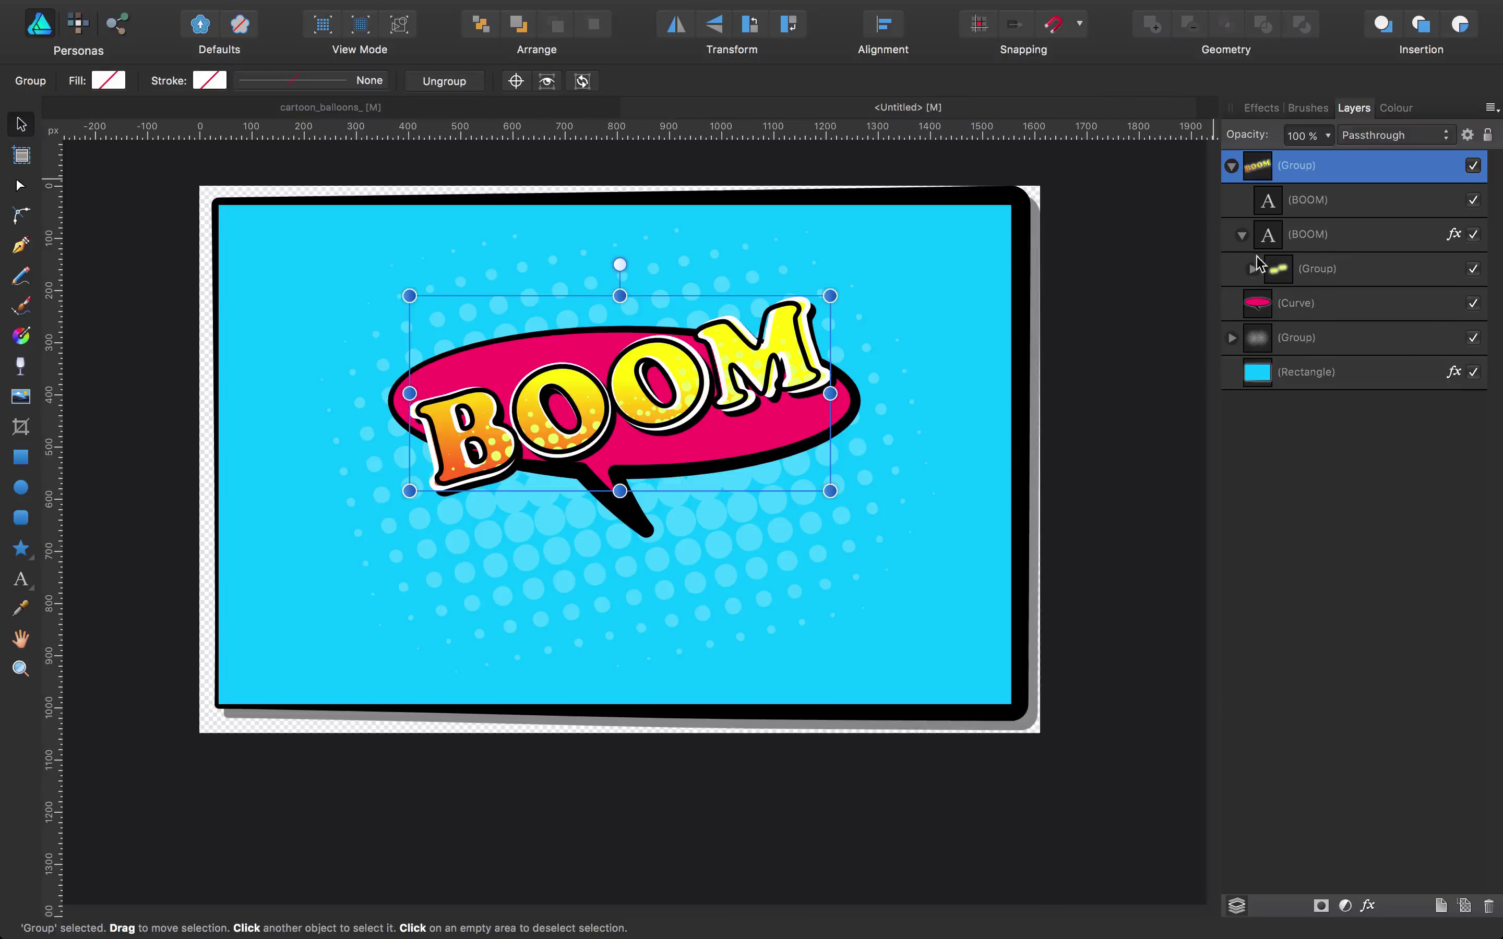
pyautogui.click(1252, 269)
pyautogui.click(1322, 237)
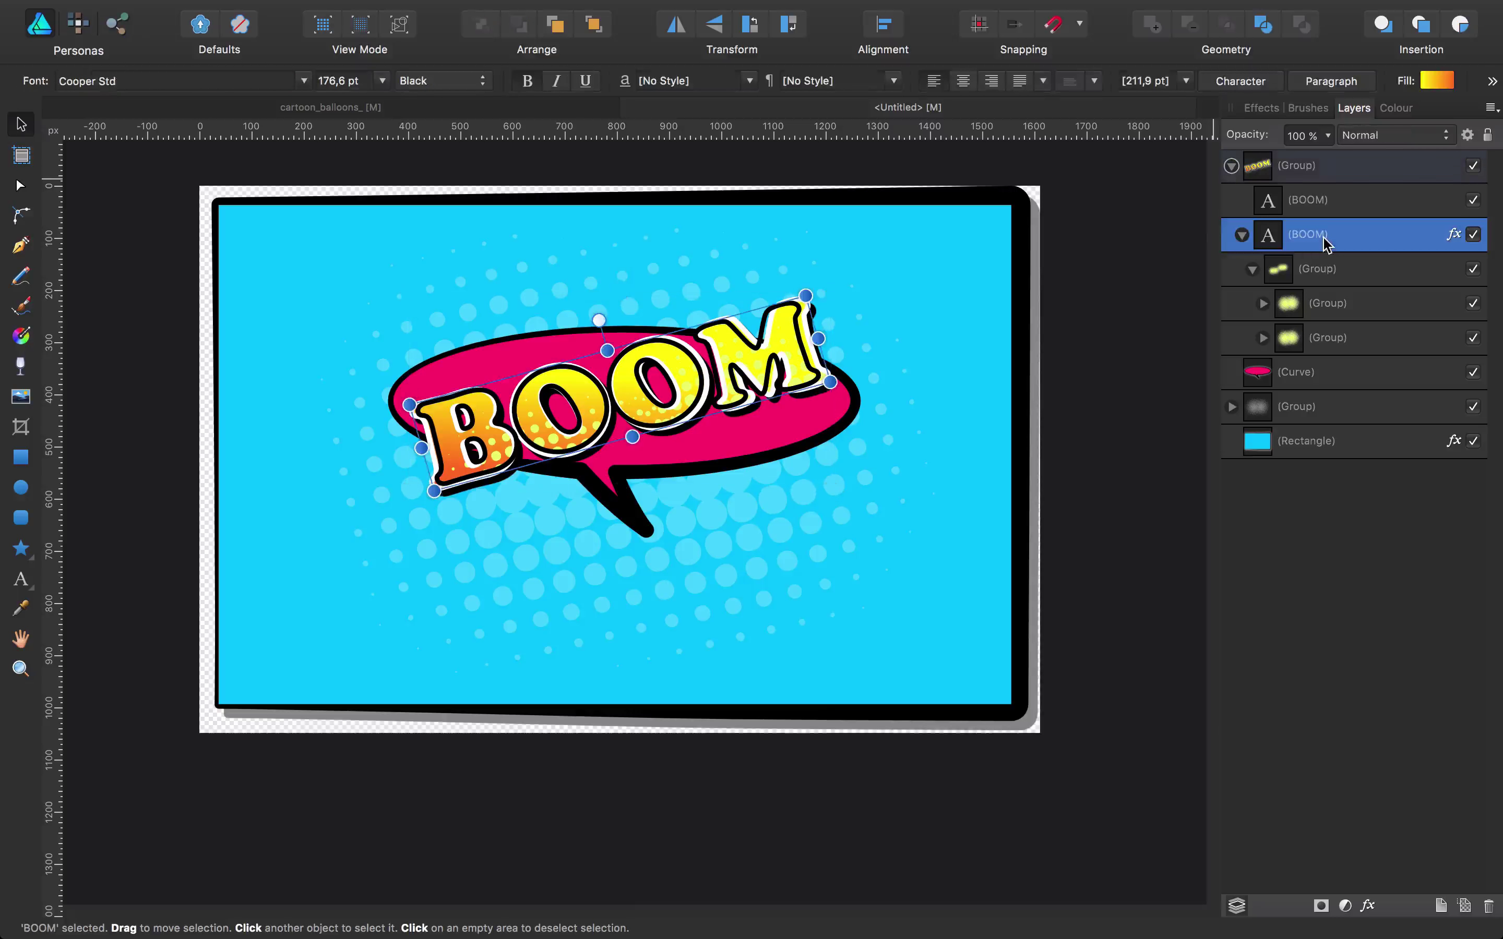
pyautogui.click(1474, 235)
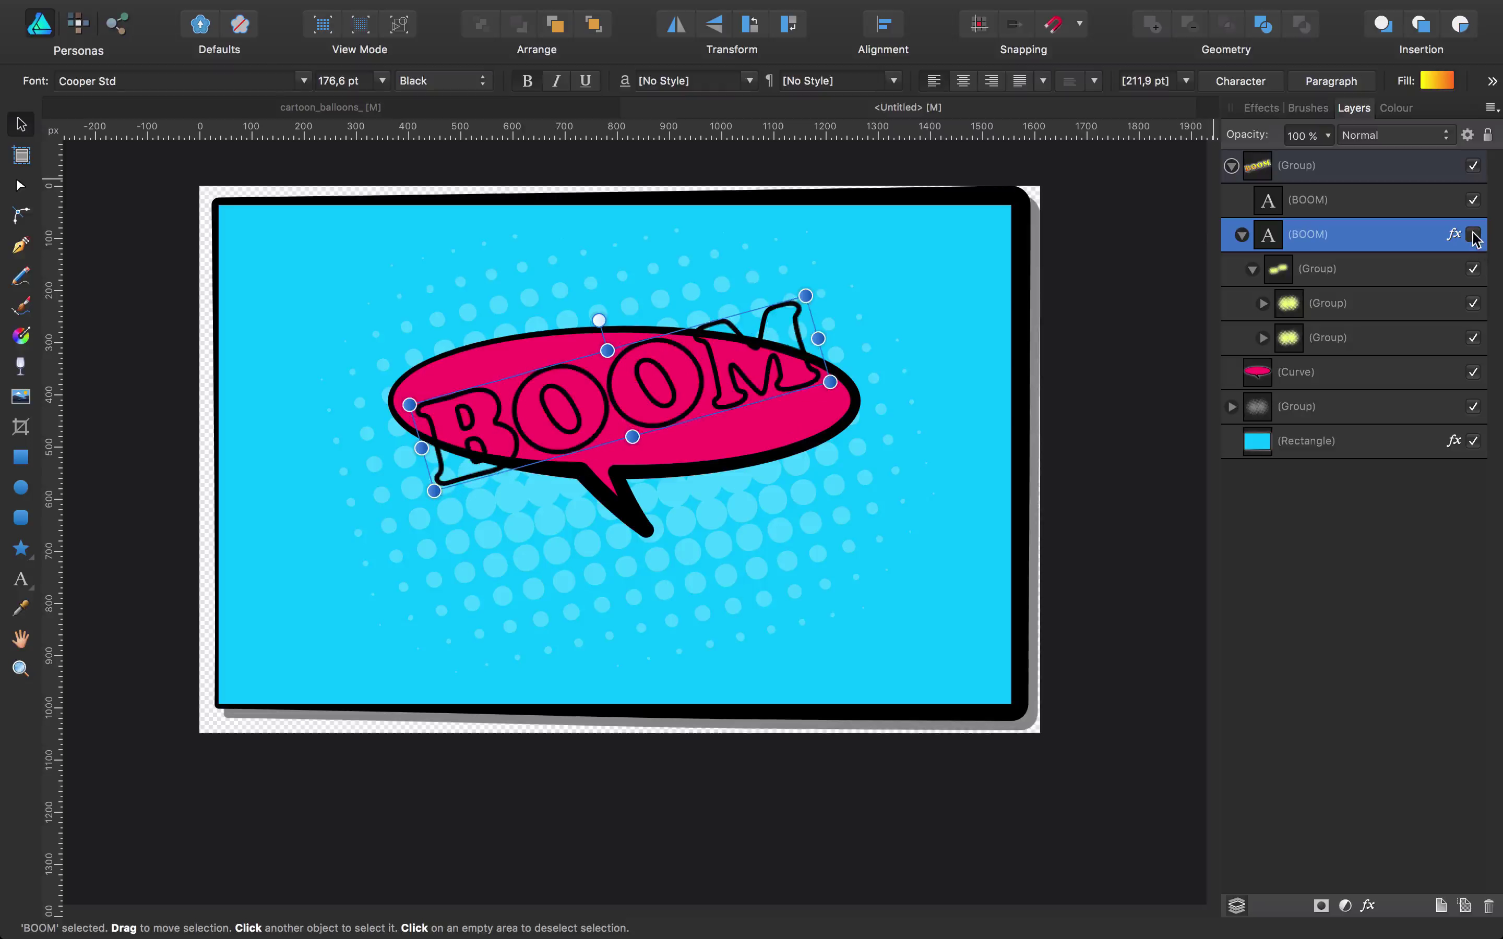
# Step: Create an artistic text reading "BOOM!" in the free blue area below the balloon
pyautogui.click(20, 579)
pyautogui.keyDown('super'); pyautogui.click(329, 603); pyautogui.keyUp('super')
pyautogui.click(344, 570)
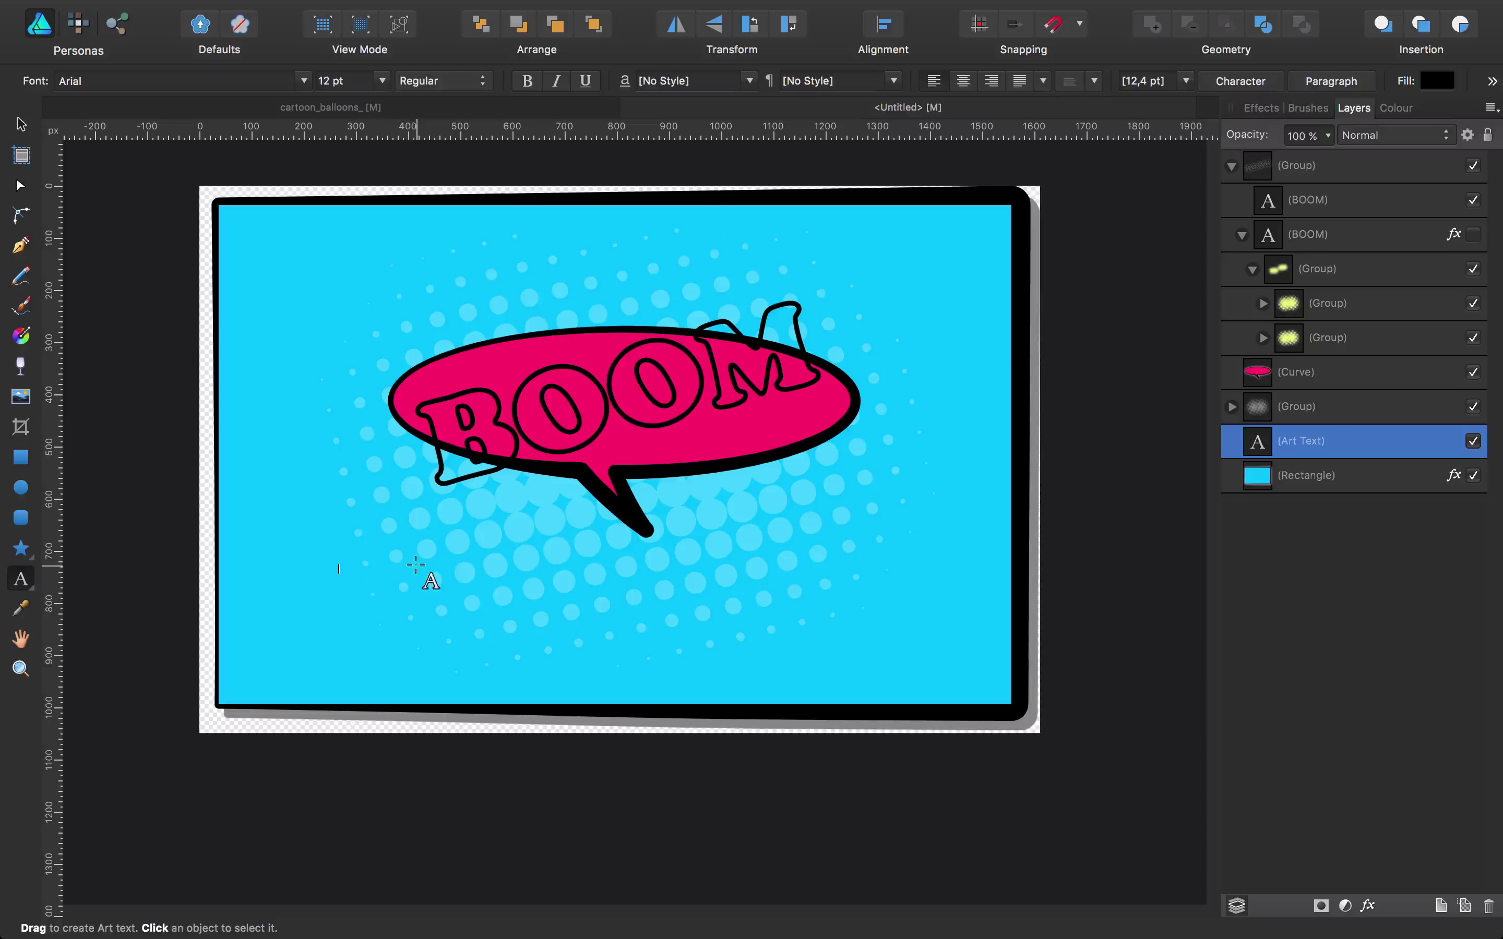
pyautogui.write('BOOM!')
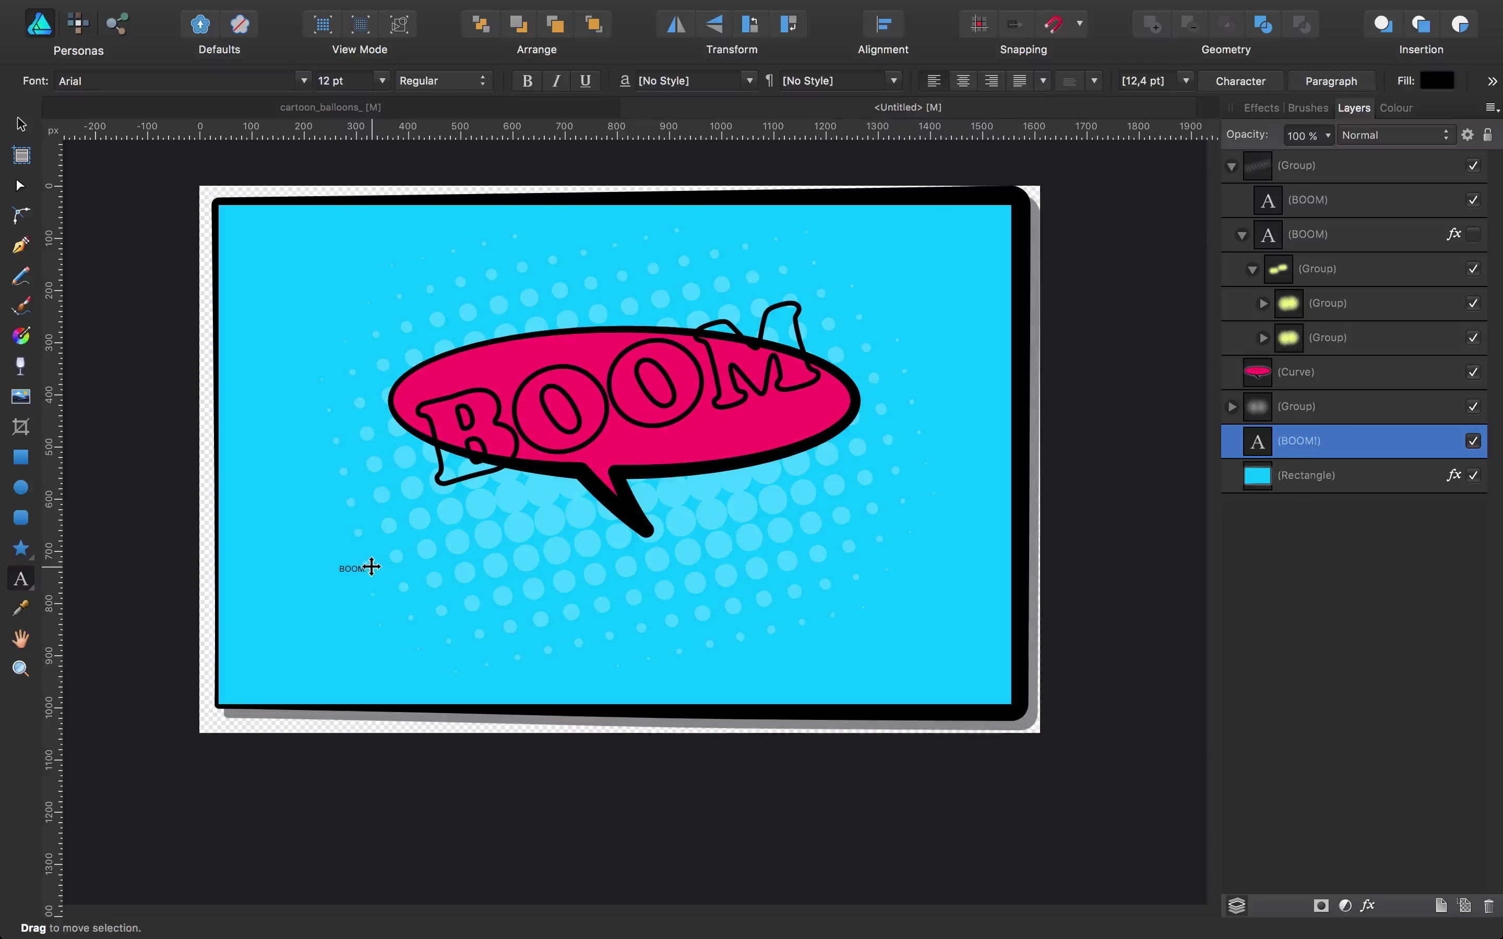
pyautogui.press('Escape')
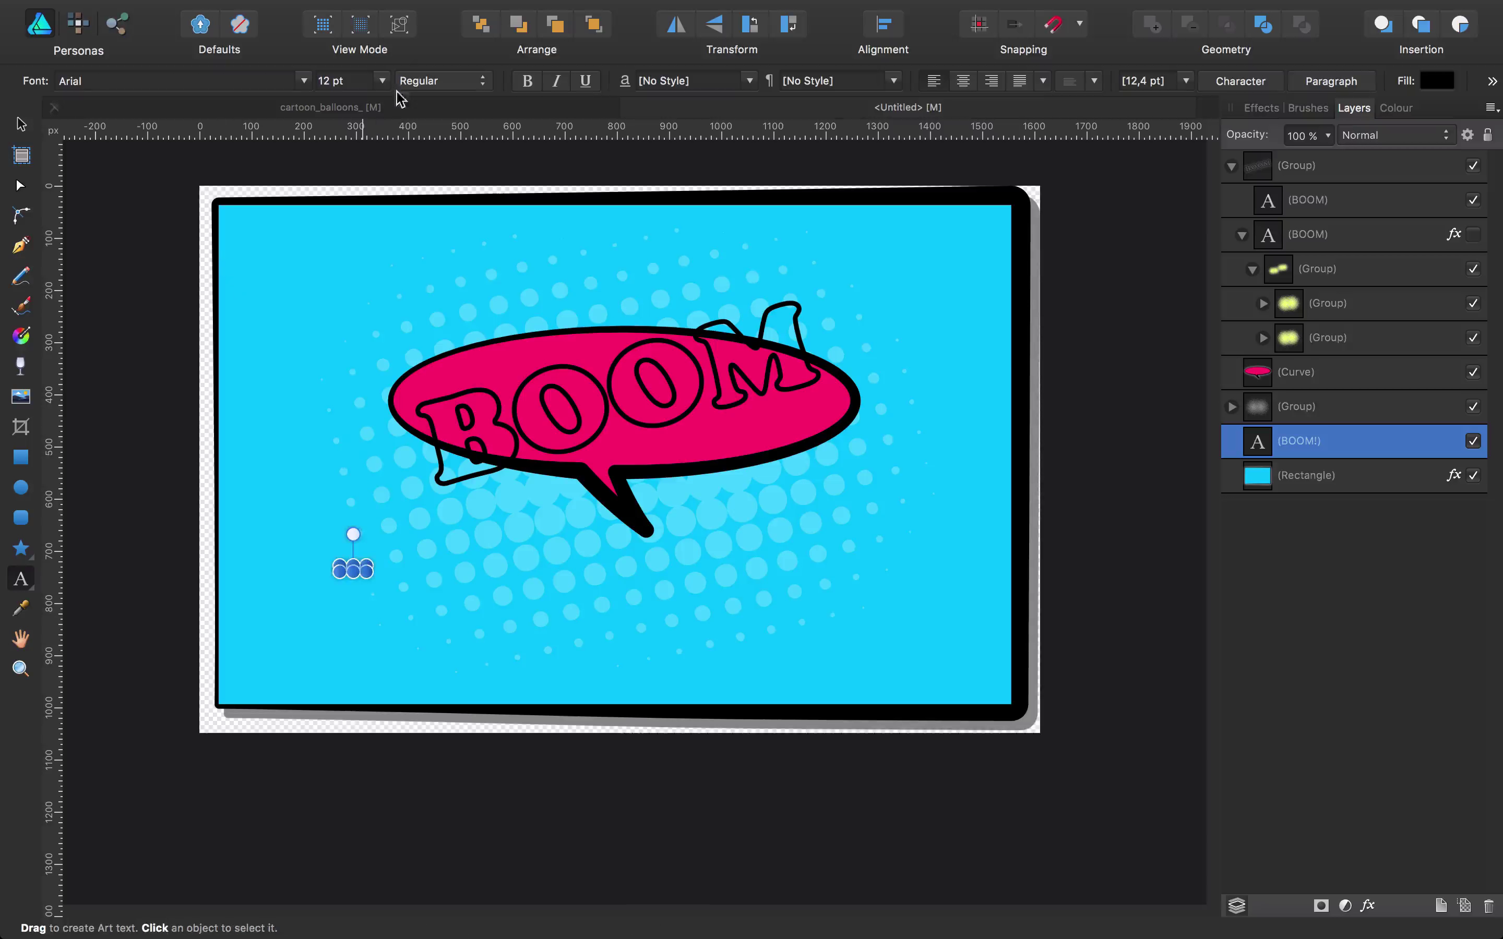
# Step: Set the BOOM! text to 144 pt in the Cooper Std font
pyautogui.click(380, 81)
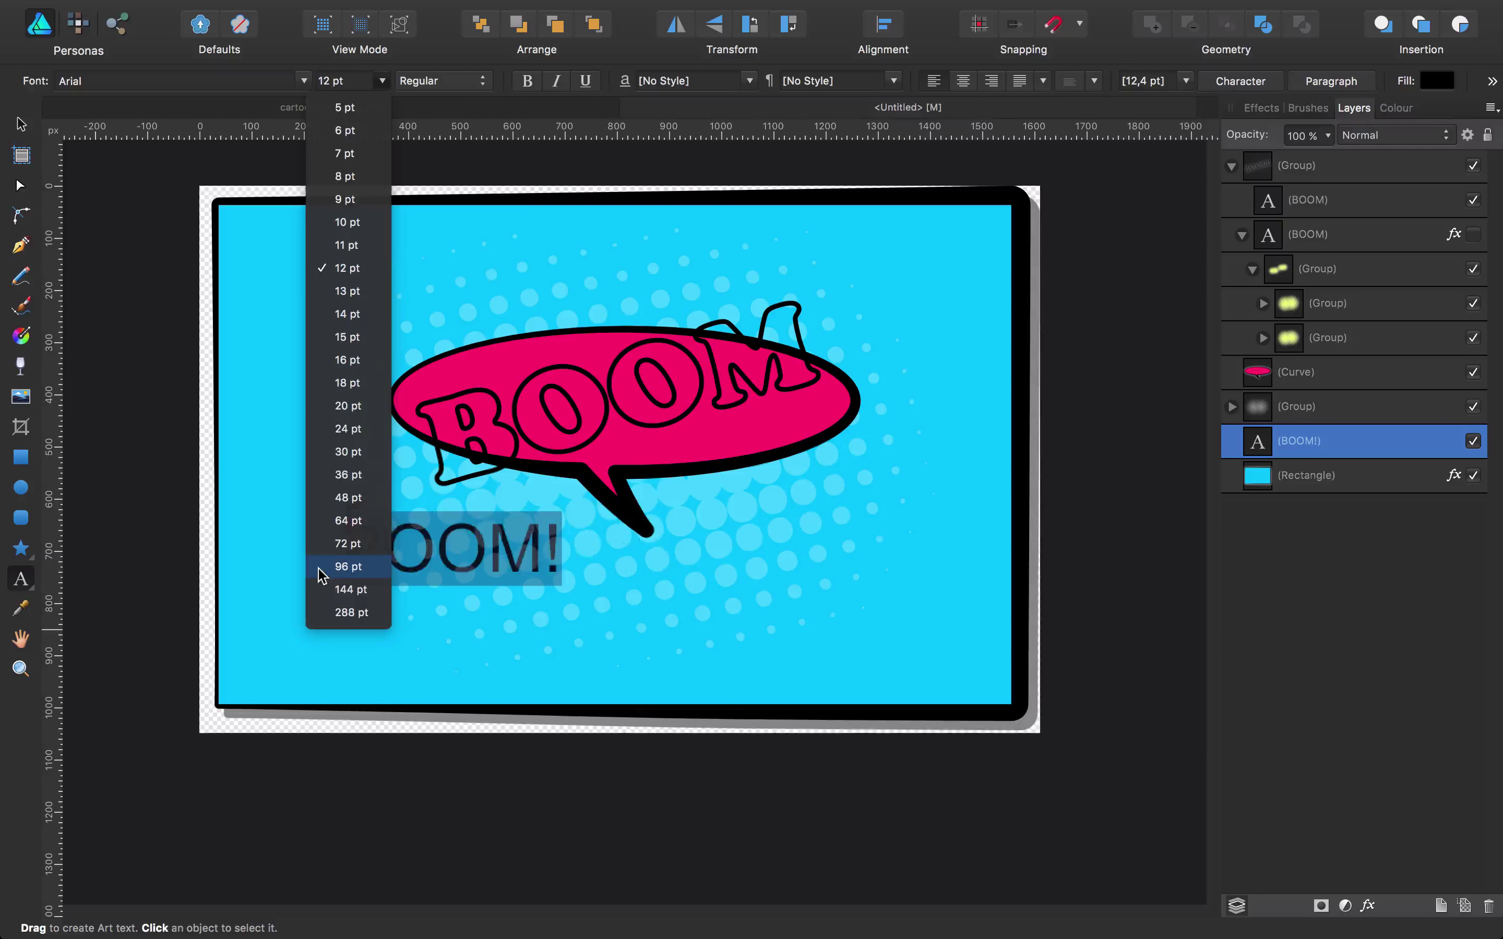
pyautogui.click(344, 589)
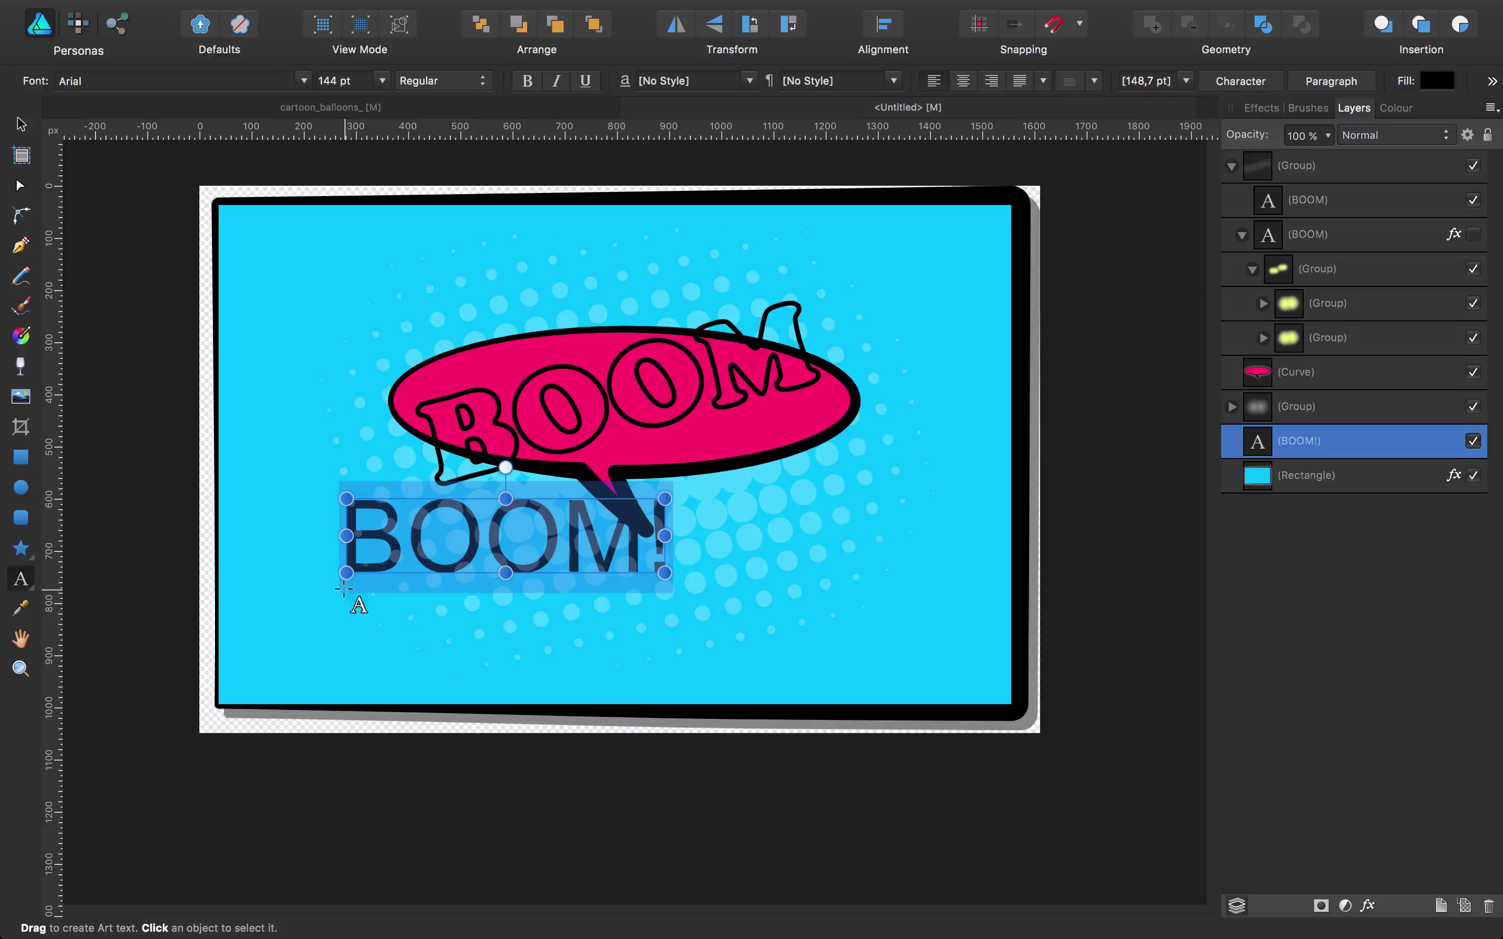
pyautogui.click(305, 81)
pyautogui.write('coo')
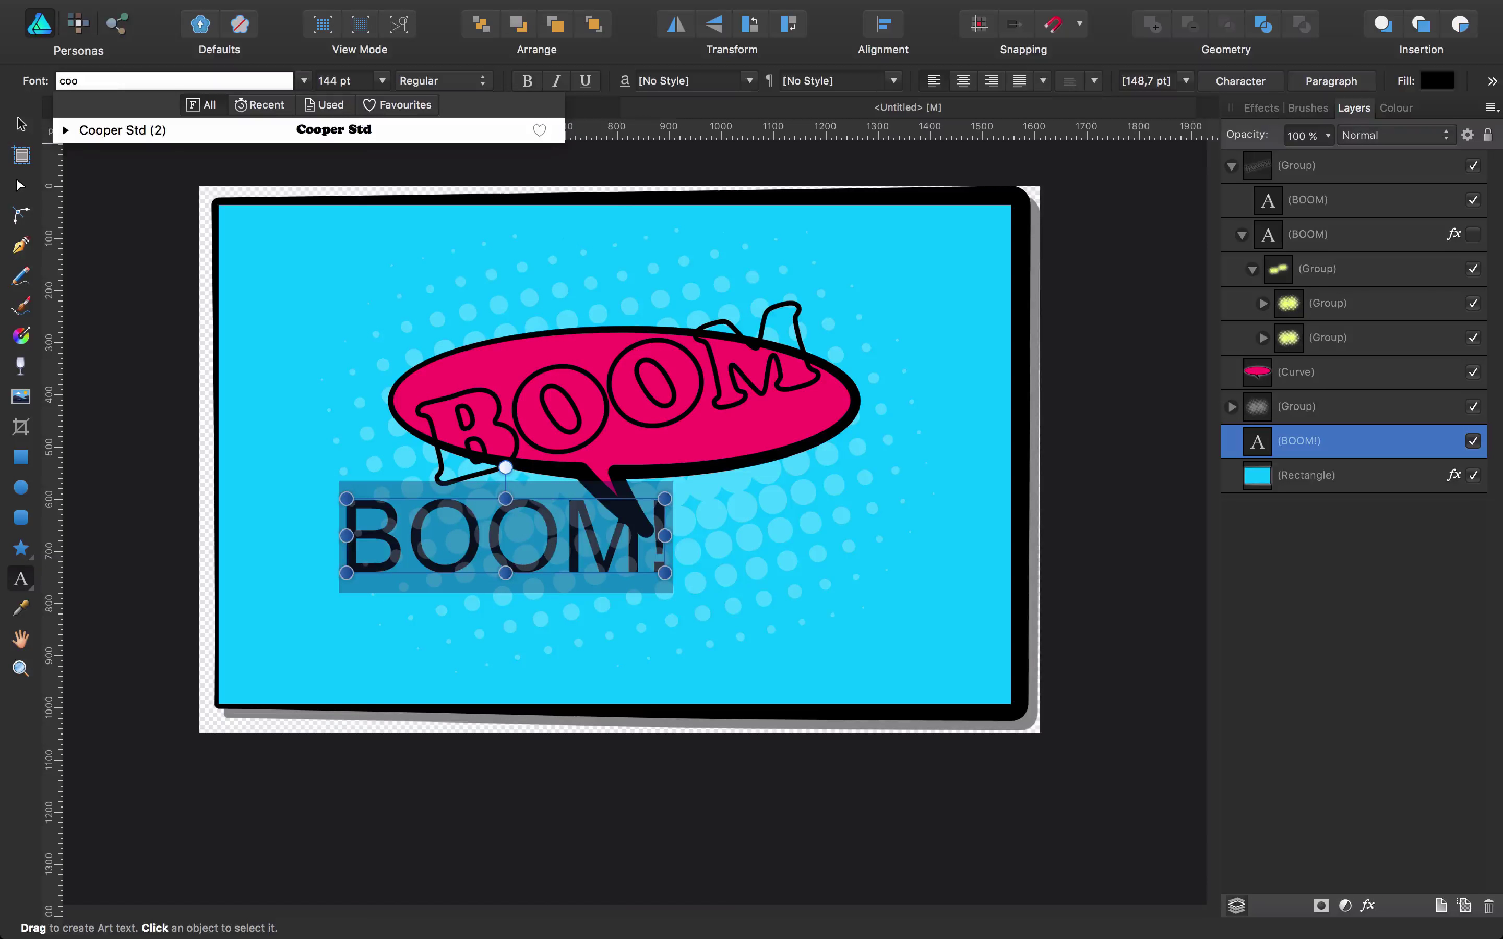
pyautogui.press('Down')
pyautogui.press('Return')
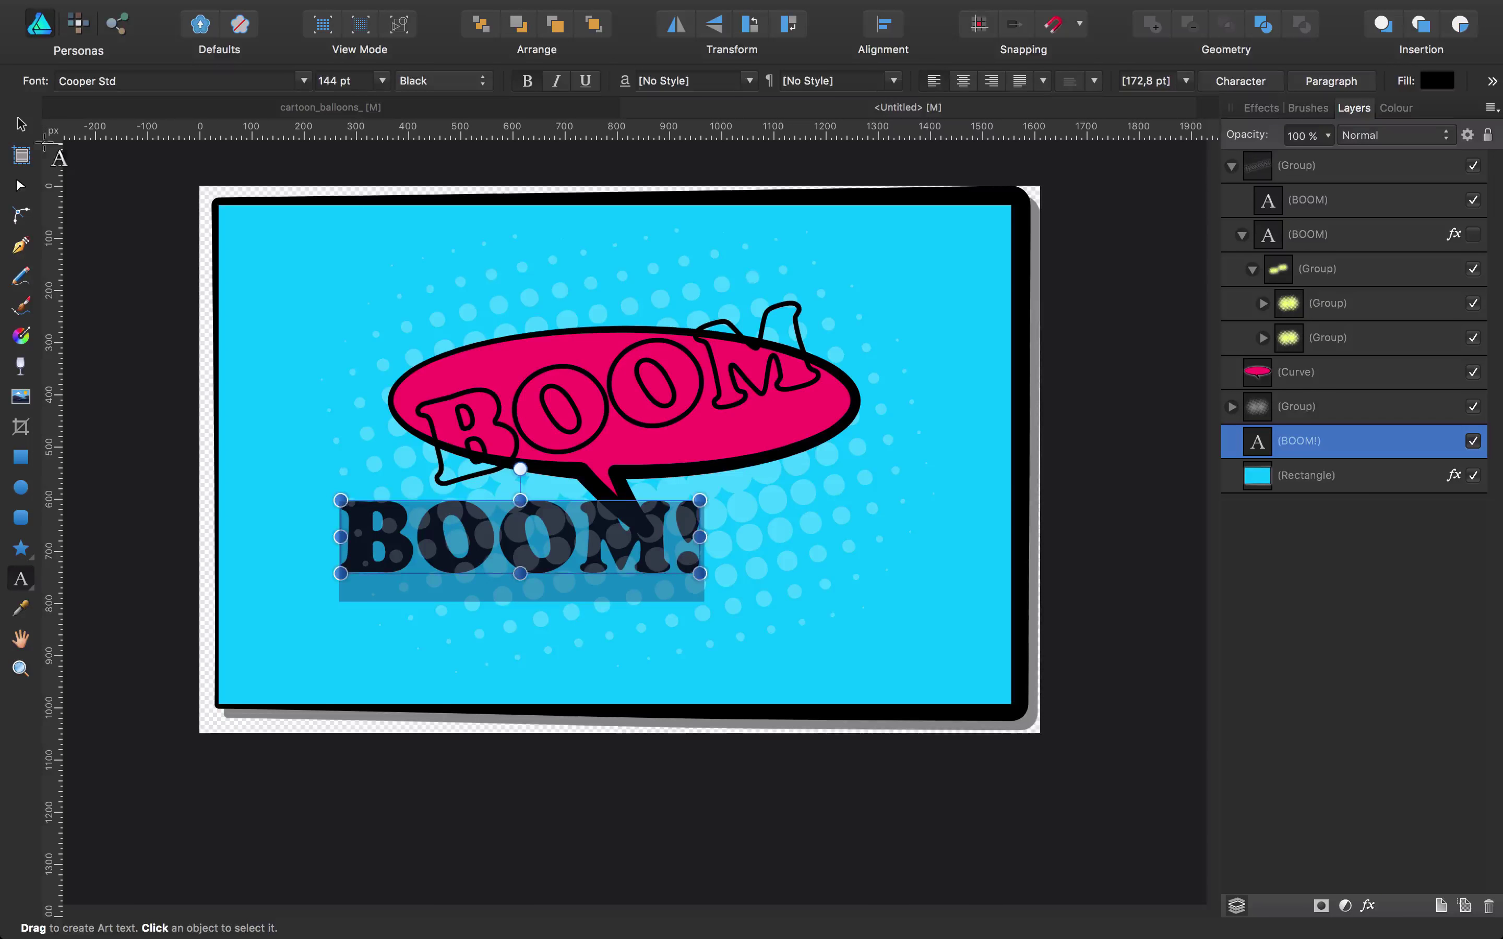
# Step: Bring the BOOM! text to the front and place it below the balloon, tilted counterclockwise to match the original lettering
pyautogui.click(21, 123)
pyautogui.press('super+shift+bracketright')
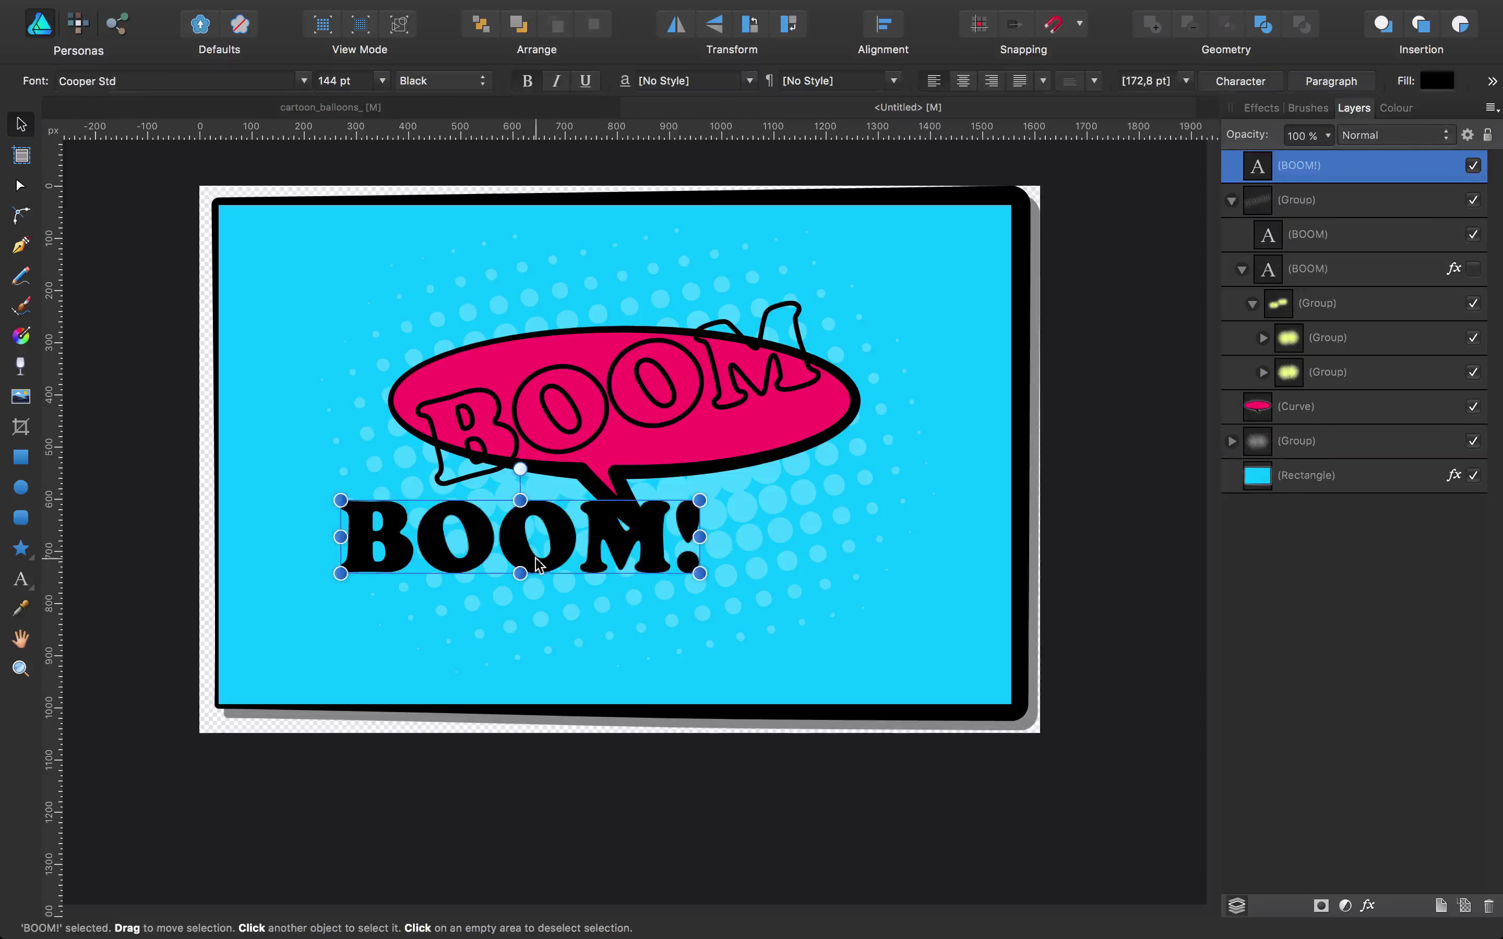
pyautogui.moveTo(562, 555); pyautogui.dragTo(638, 628)
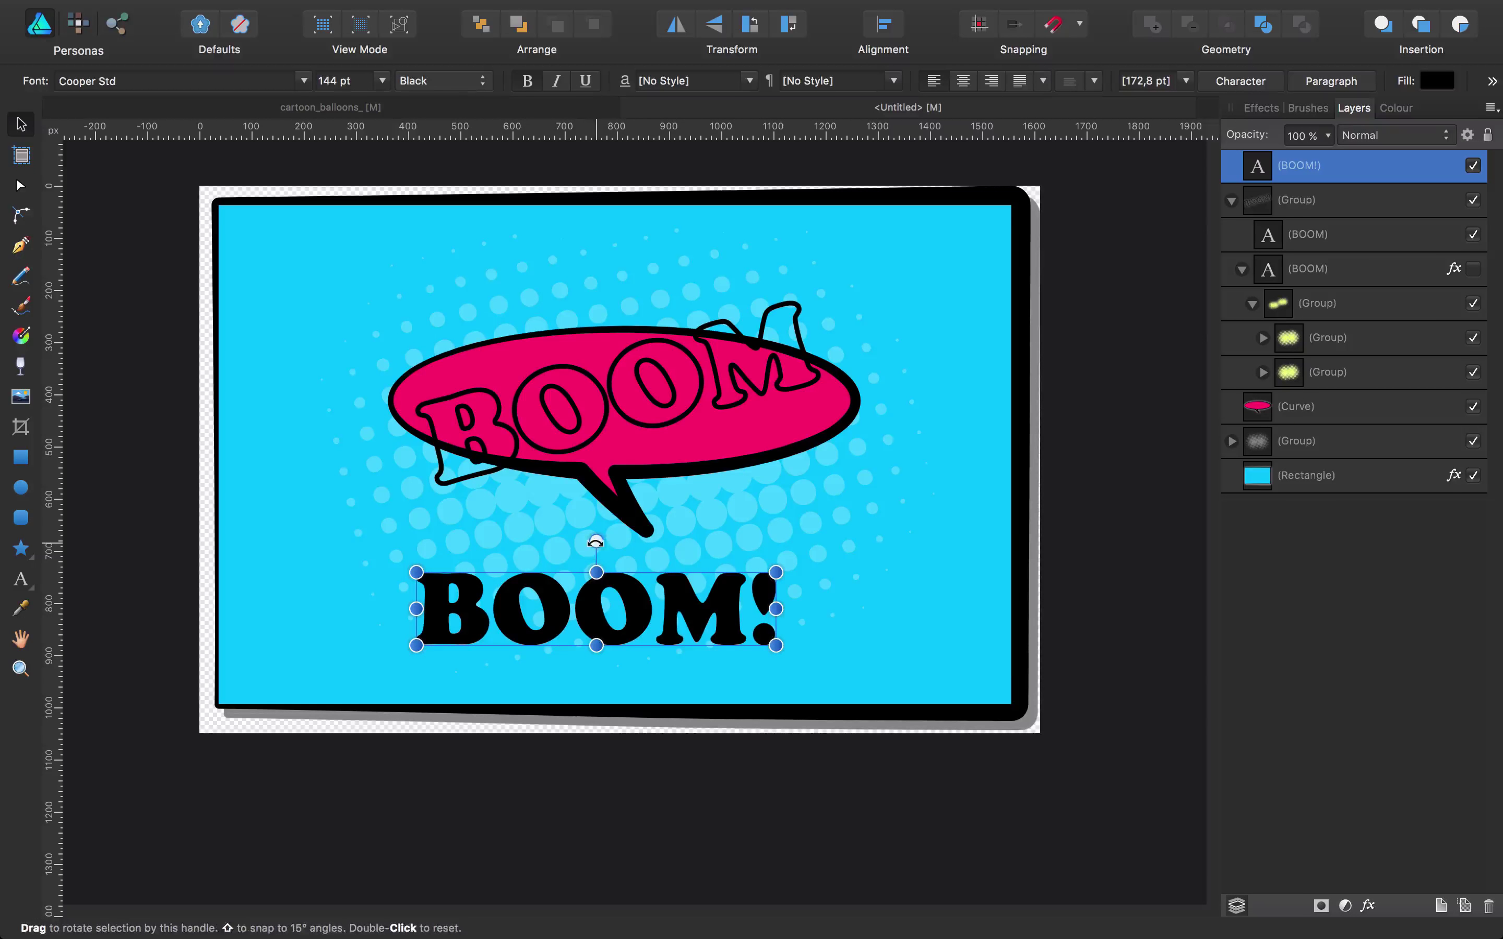
pyautogui.moveTo(596, 541); pyautogui.dragTo(575, 541)
pyautogui.moveTo(640, 603); pyautogui.dragTo(640, 573)
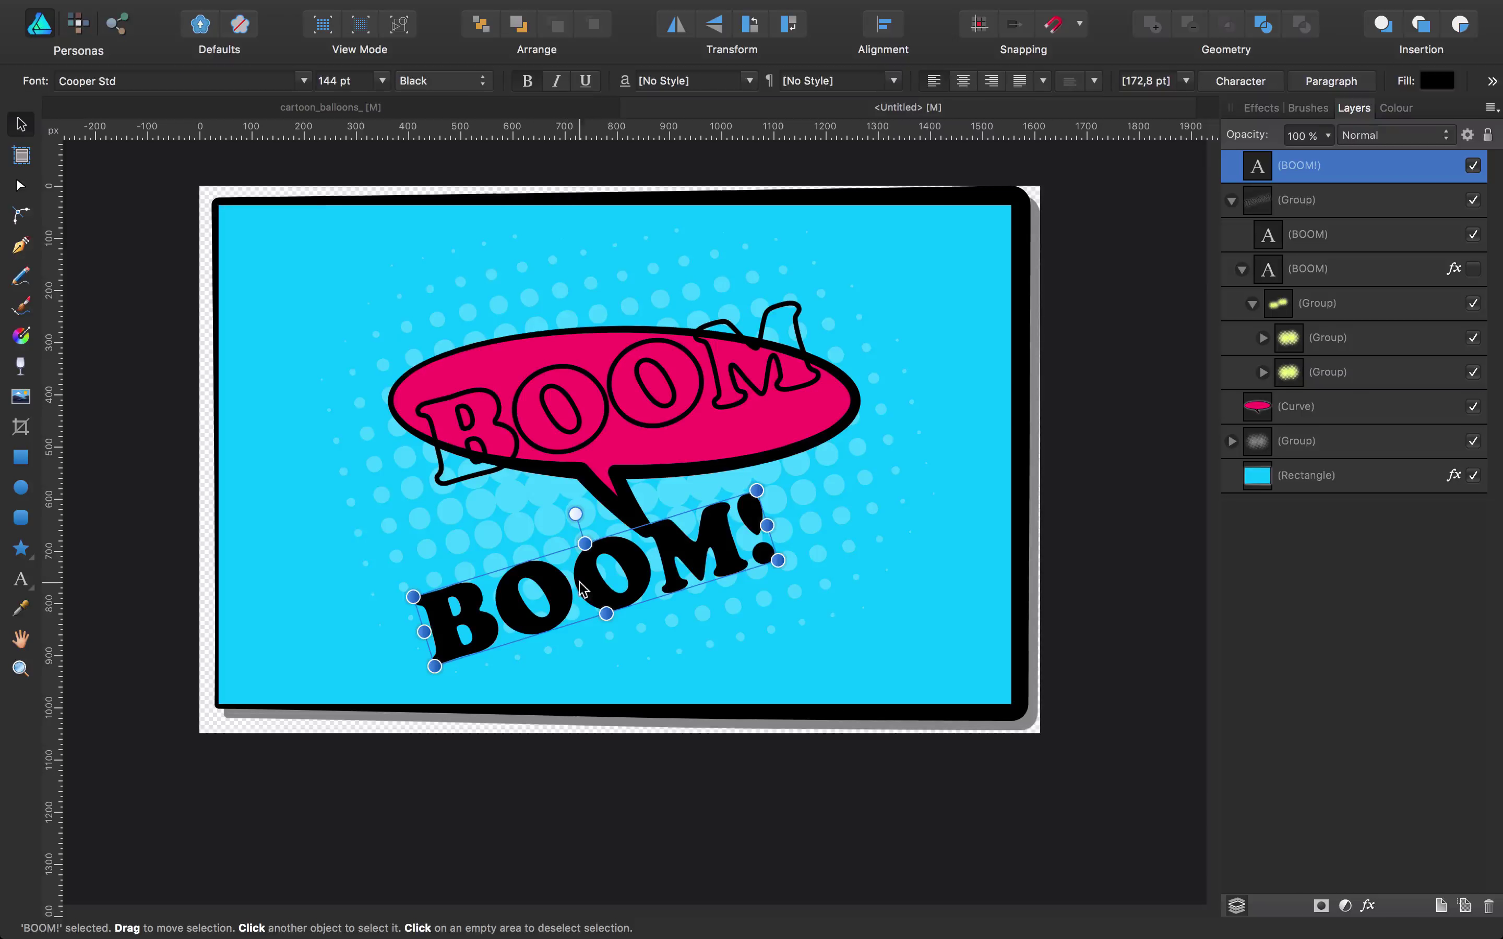
# Step: Remove the BOOM! text's fill and give it a black stroke 6.5 pt wide
pyautogui.press('a')
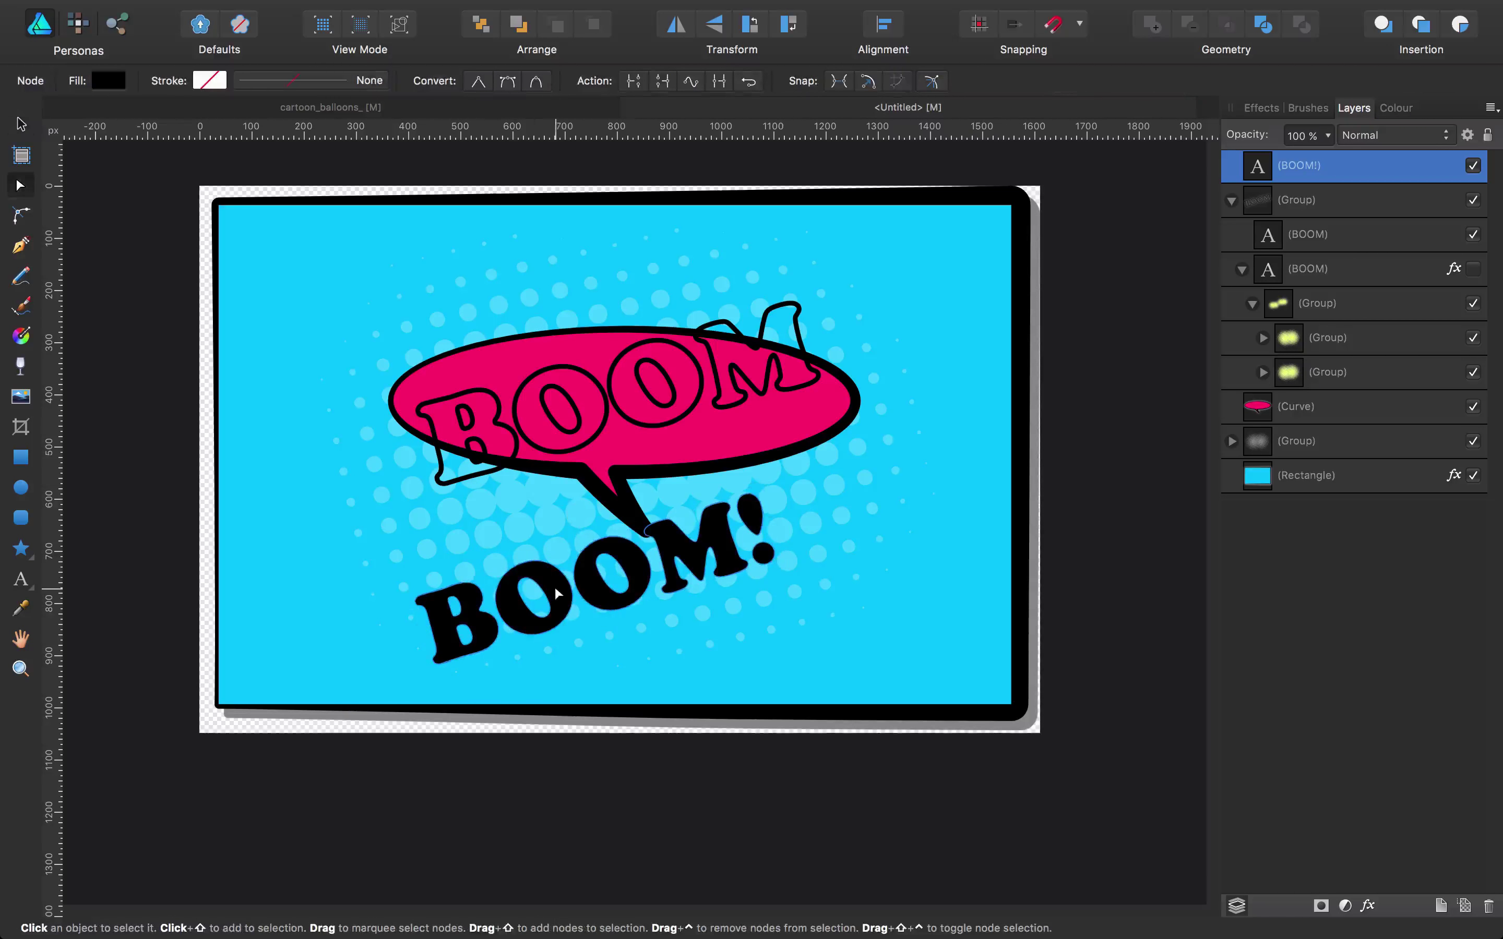
pyautogui.click(108, 80)
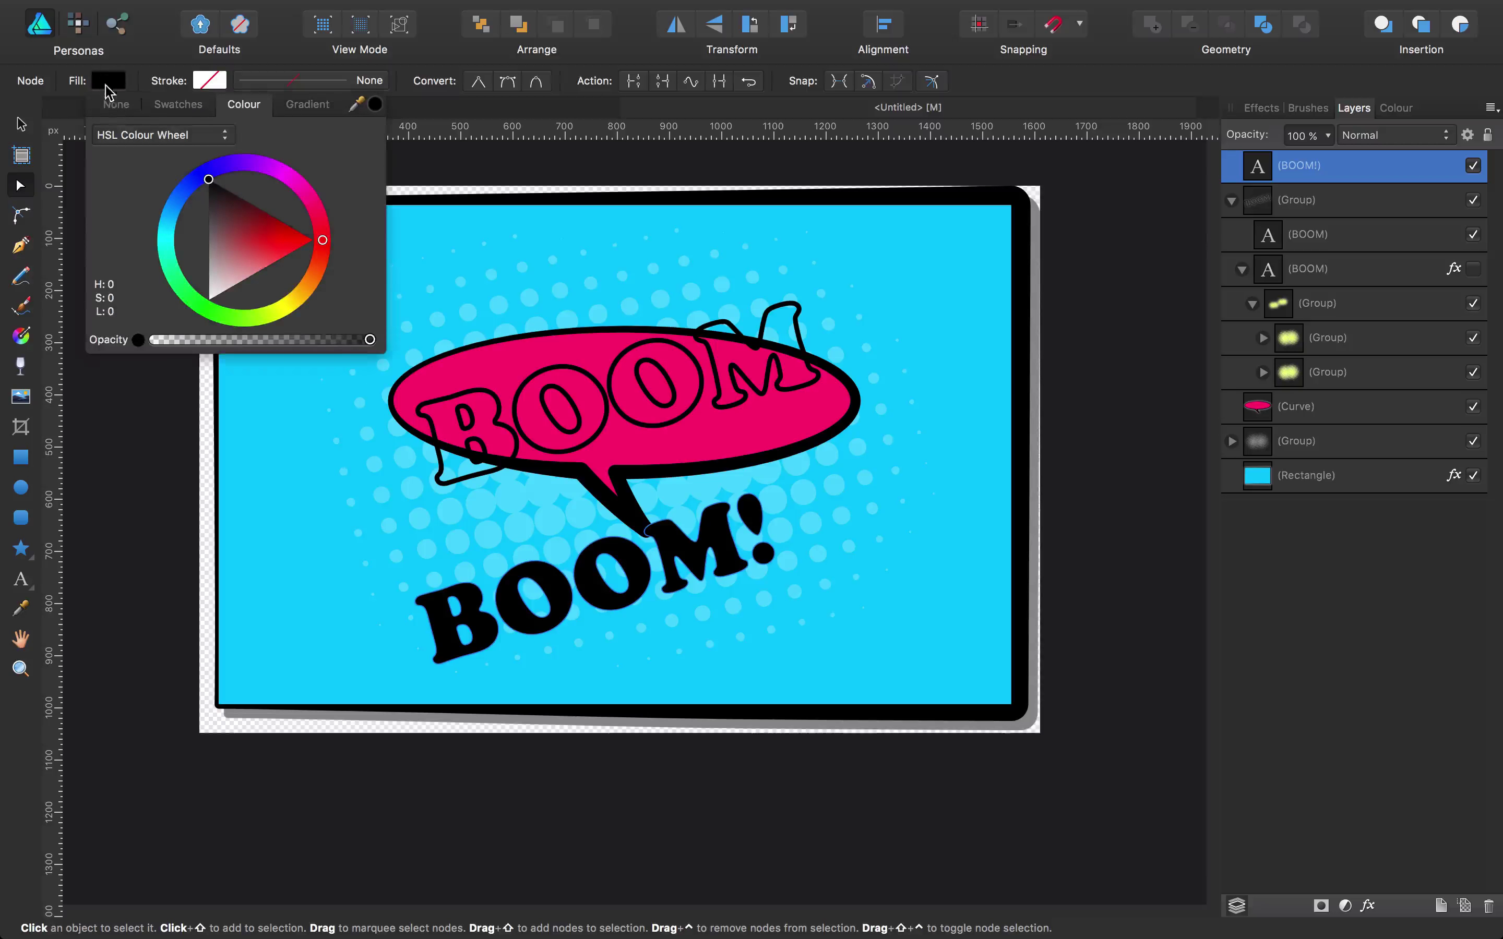
pyautogui.click(116, 105)
pyautogui.click(216, 83)
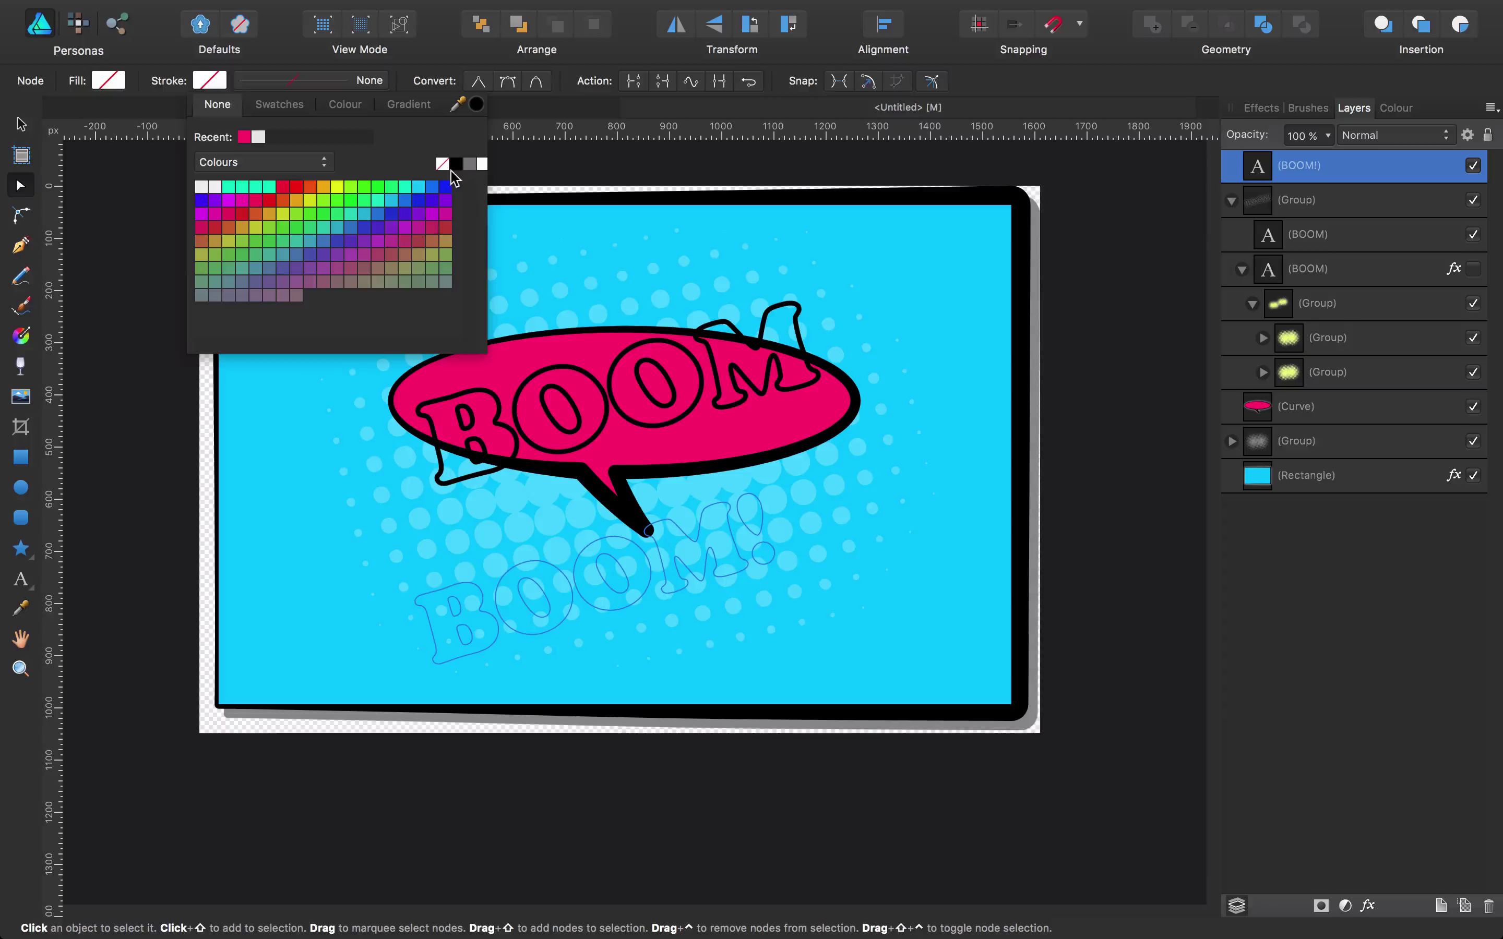
pyautogui.click(456, 163)
pyautogui.click(317, 82)
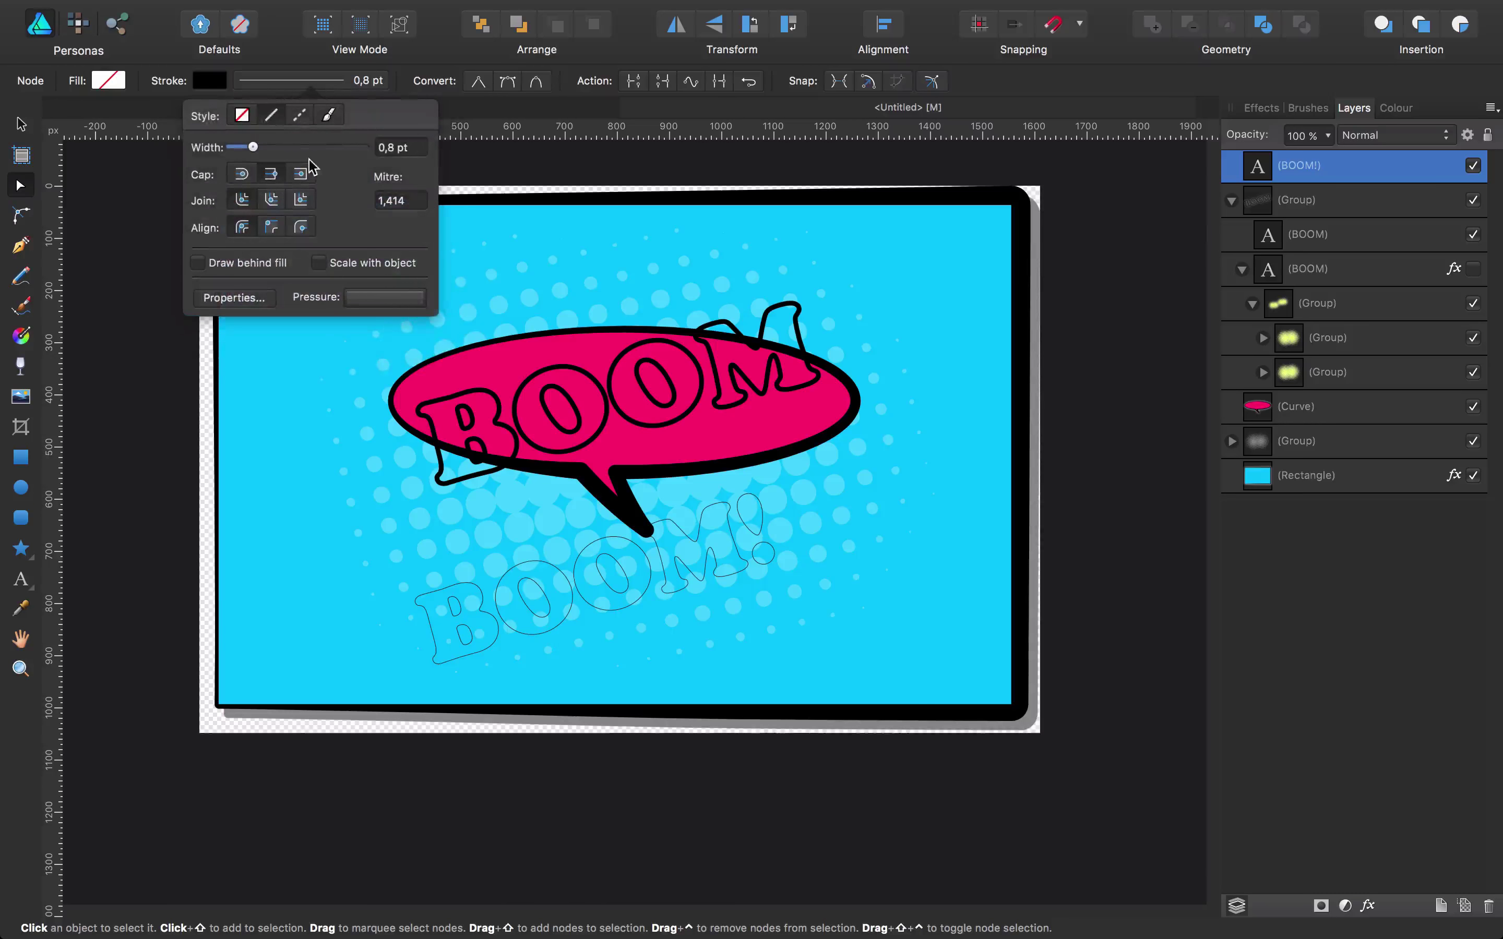
pyautogui.moveTo(253, 147); pyautogui.dragTo(278, 147)
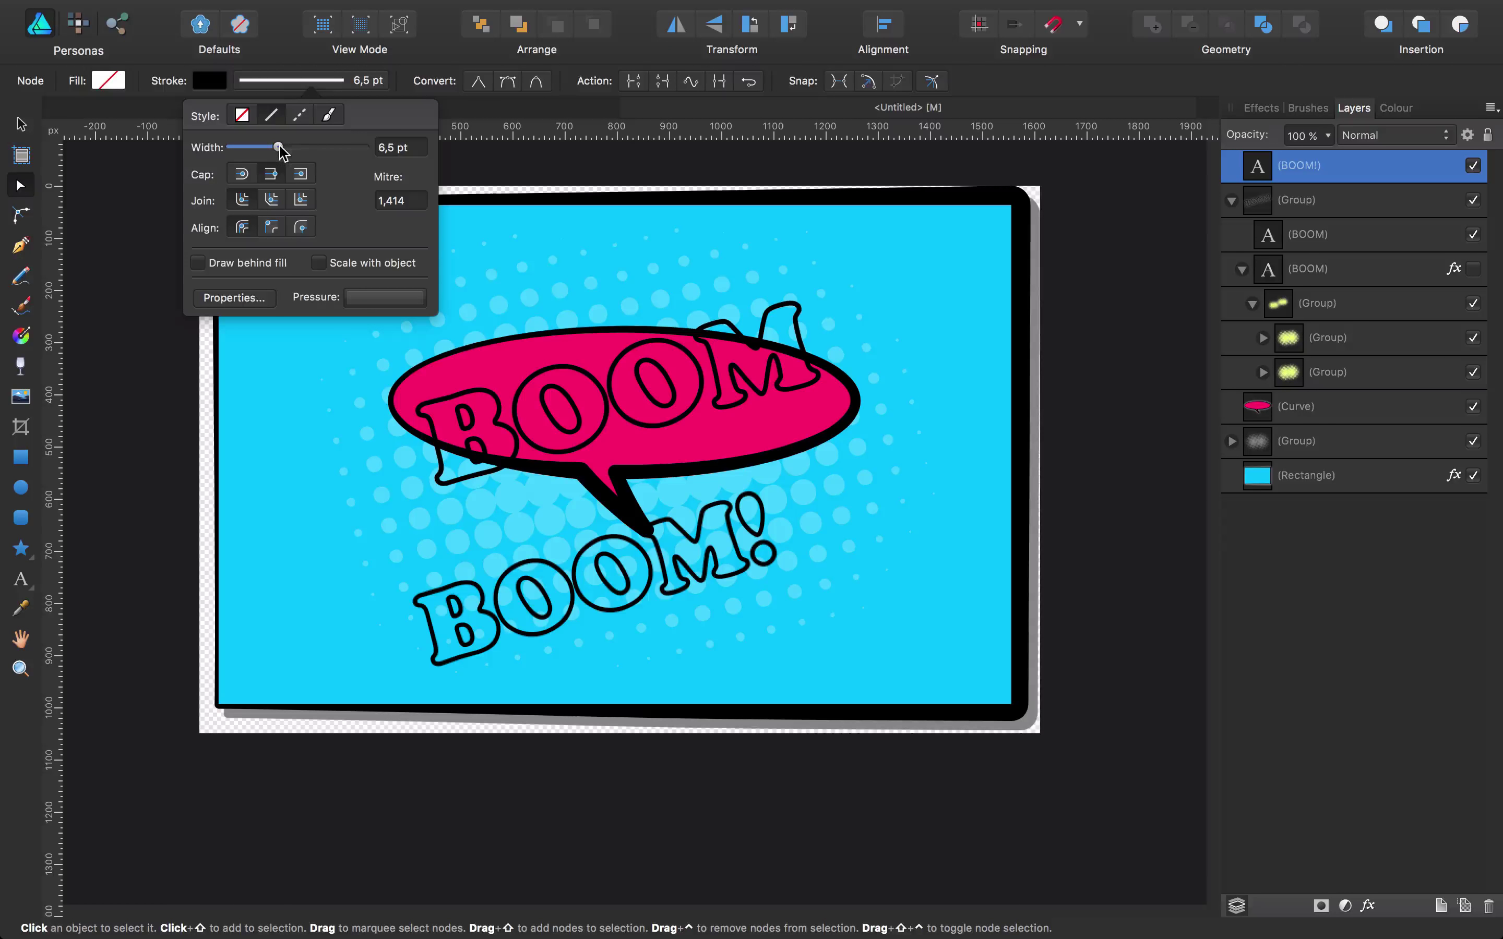
# Step: Move the outlined BOOM! text to the artwork's lower right, and show the gradient BOOM text with its black outline copy hidden
pyautogui.press('v')
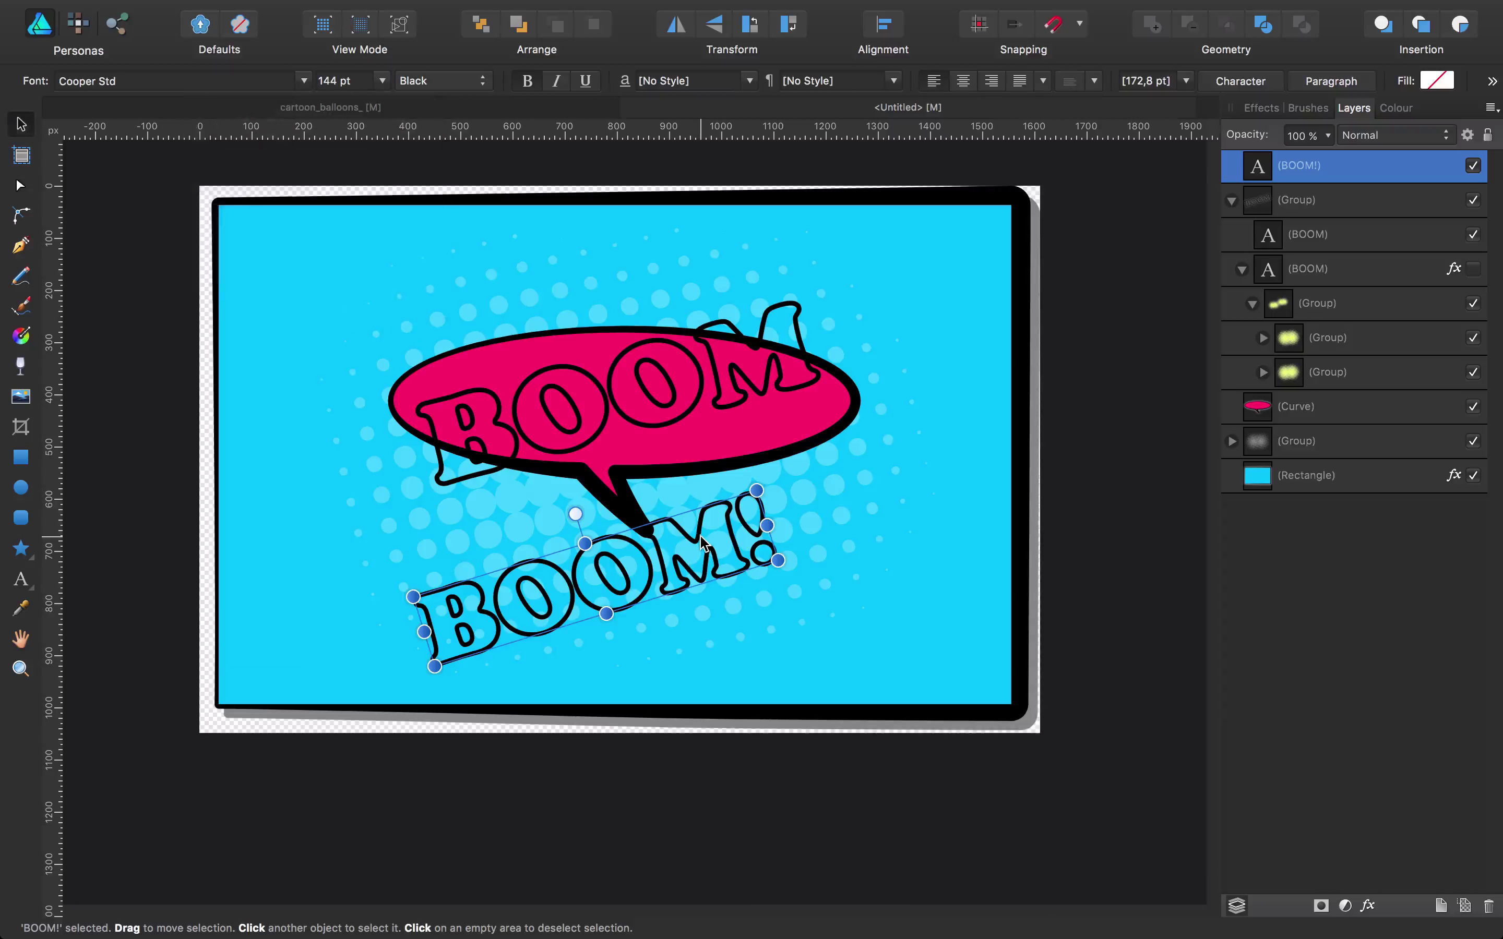
pyautogui.moveTo(699, 539)
pyautogui.mouseDown()
pyautogui.moveTo(816, 555)
pyautogui.moveTo(847, 536)
pyautogui.mouseUp()
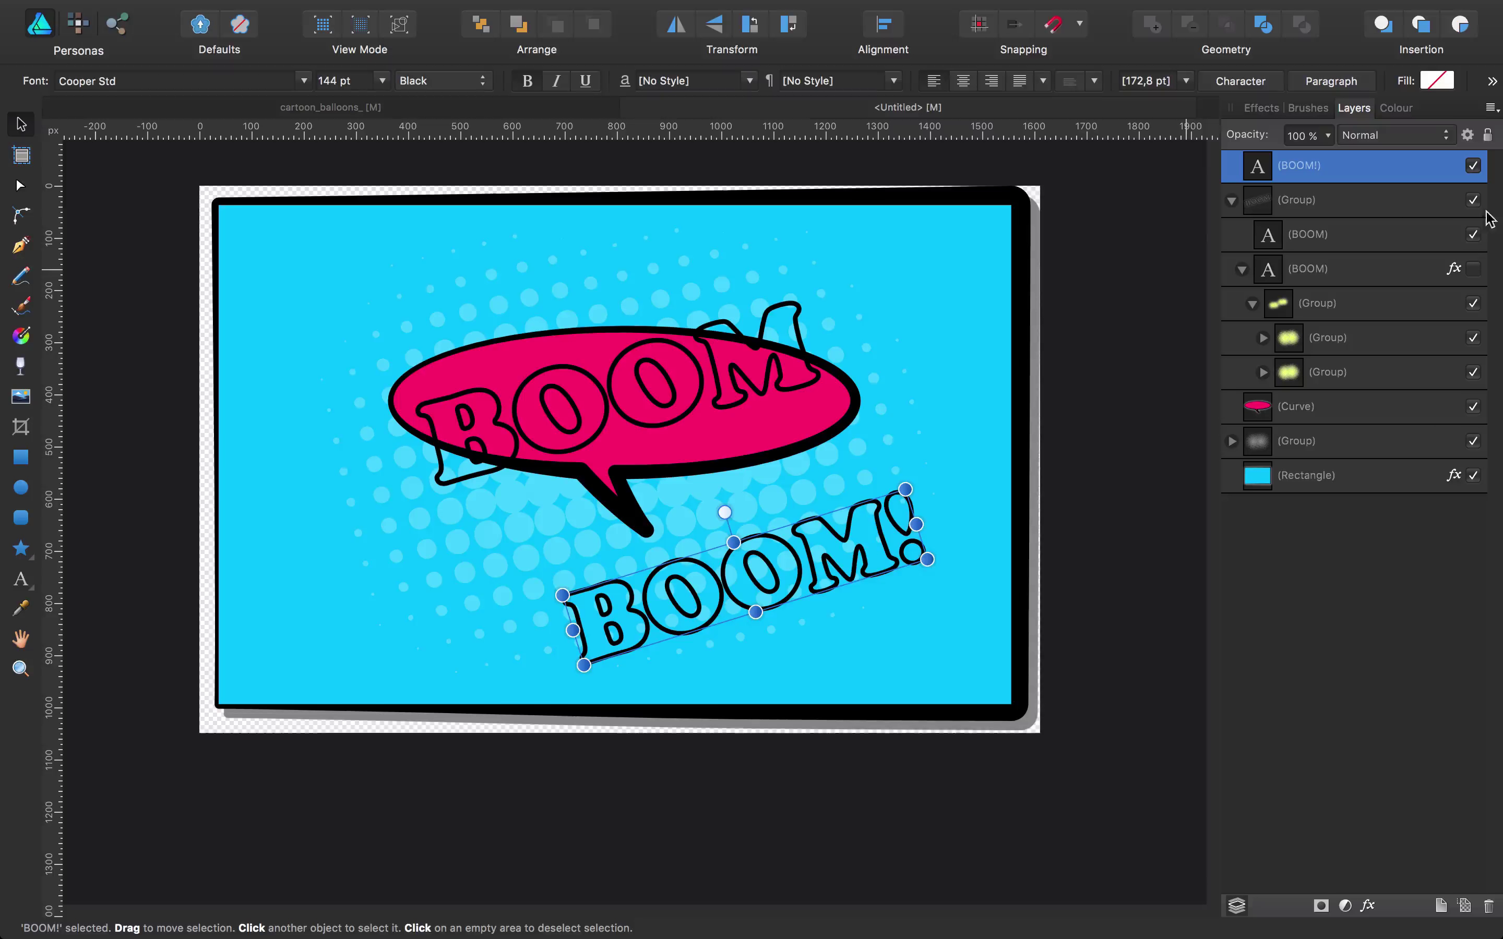
pyautogui.click(1476, 273)
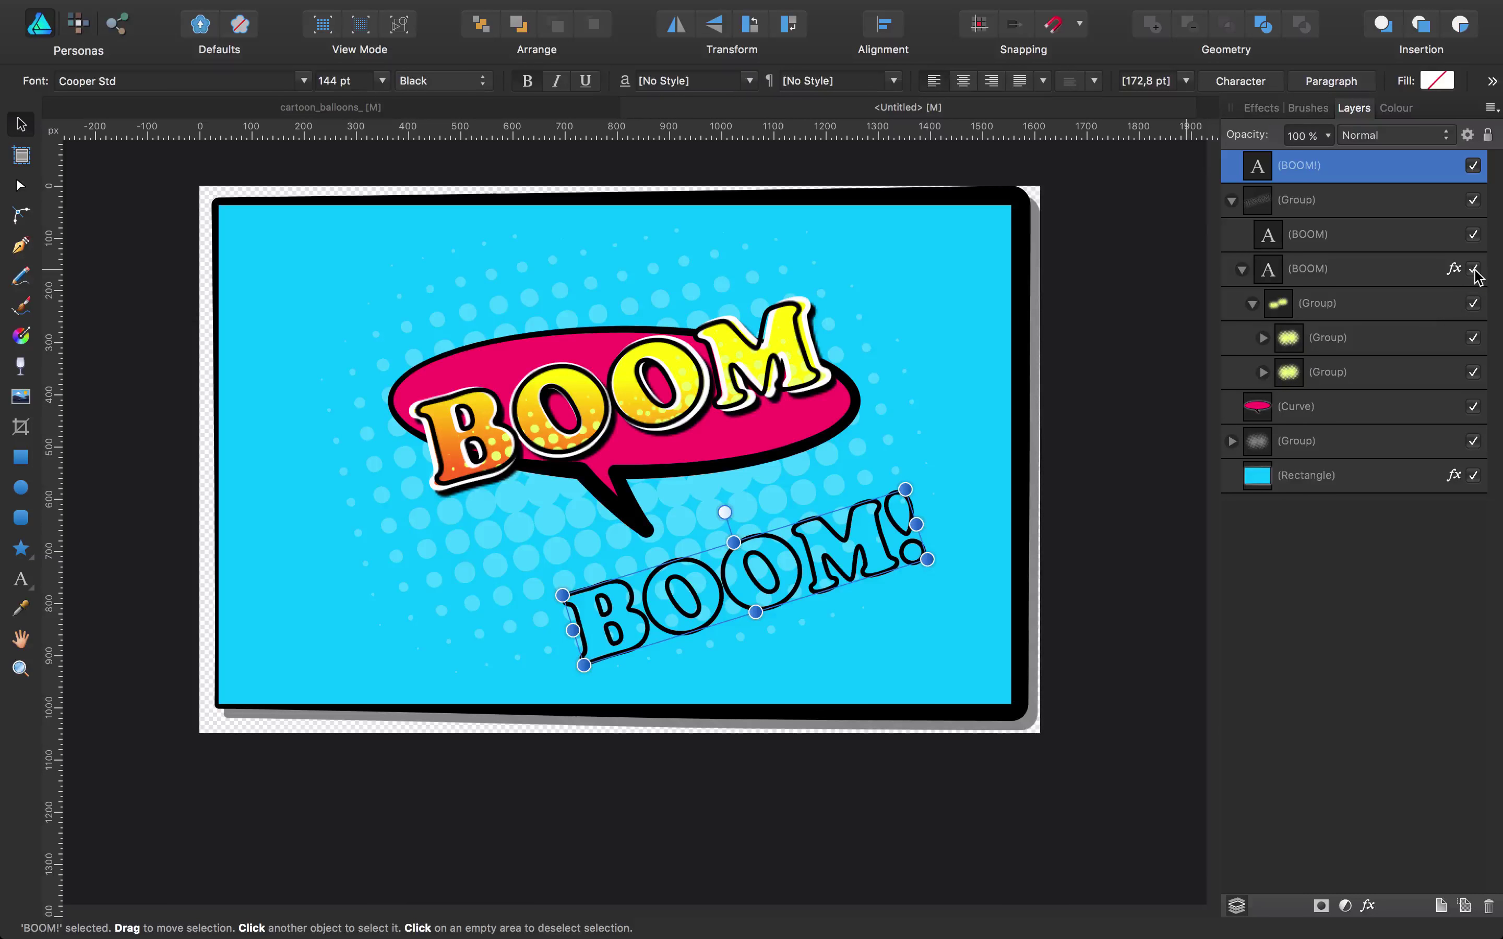
pyautogui.click(1474, 235)
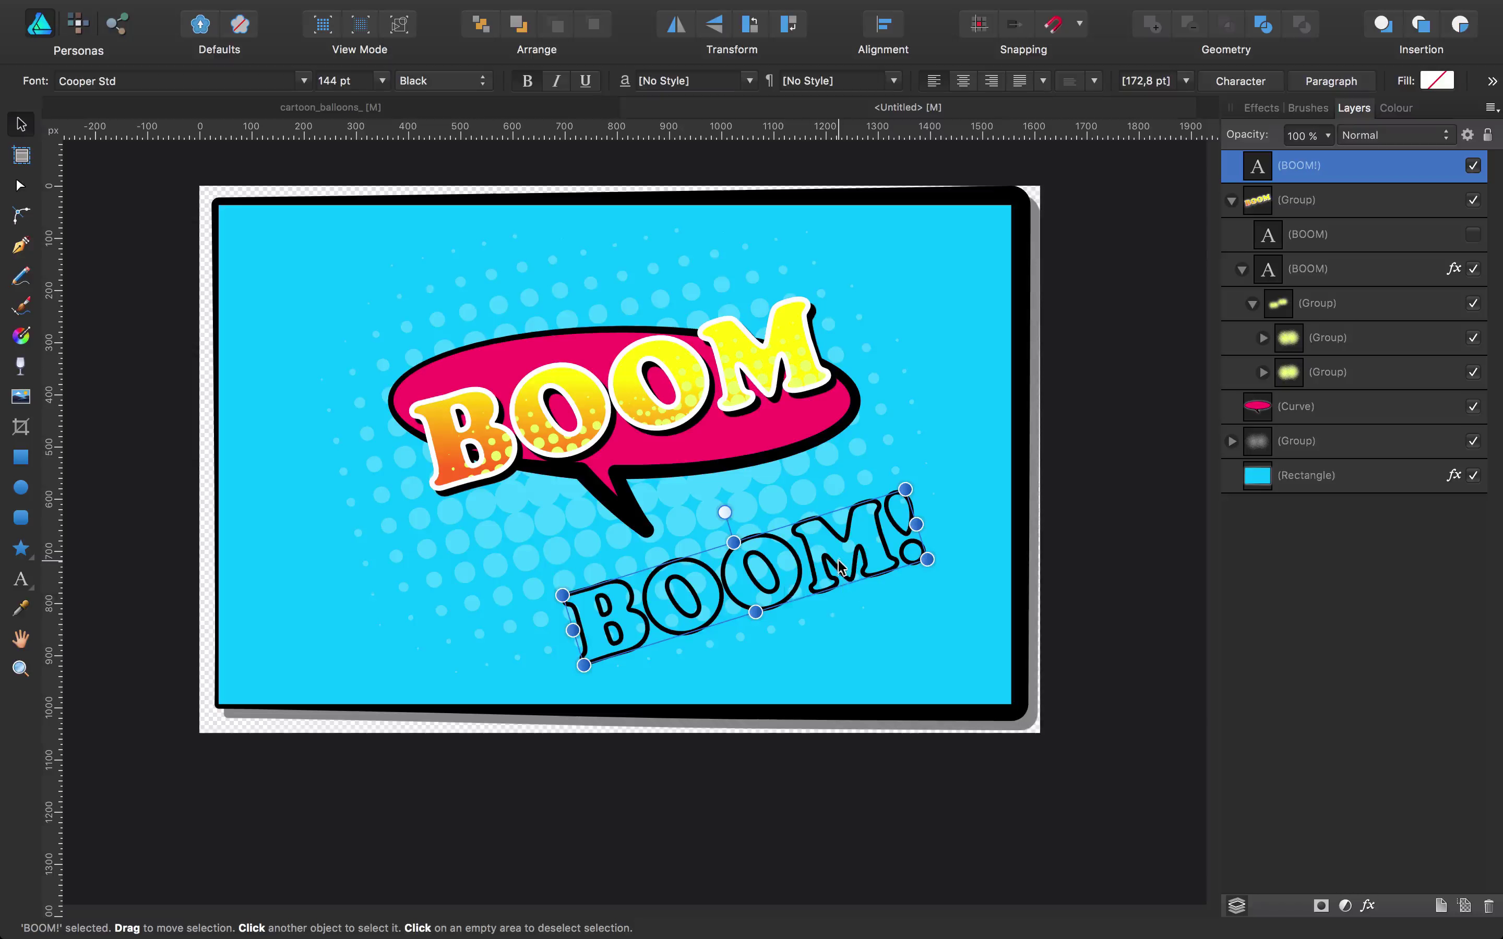
# Step: Duplicate the outlined BOOM! text and place the copy at the artwork's lower left
pyautogui.press('super+j')
pyautogui.moveTo(830, 550); pyautogui.dragTo(536, 522)
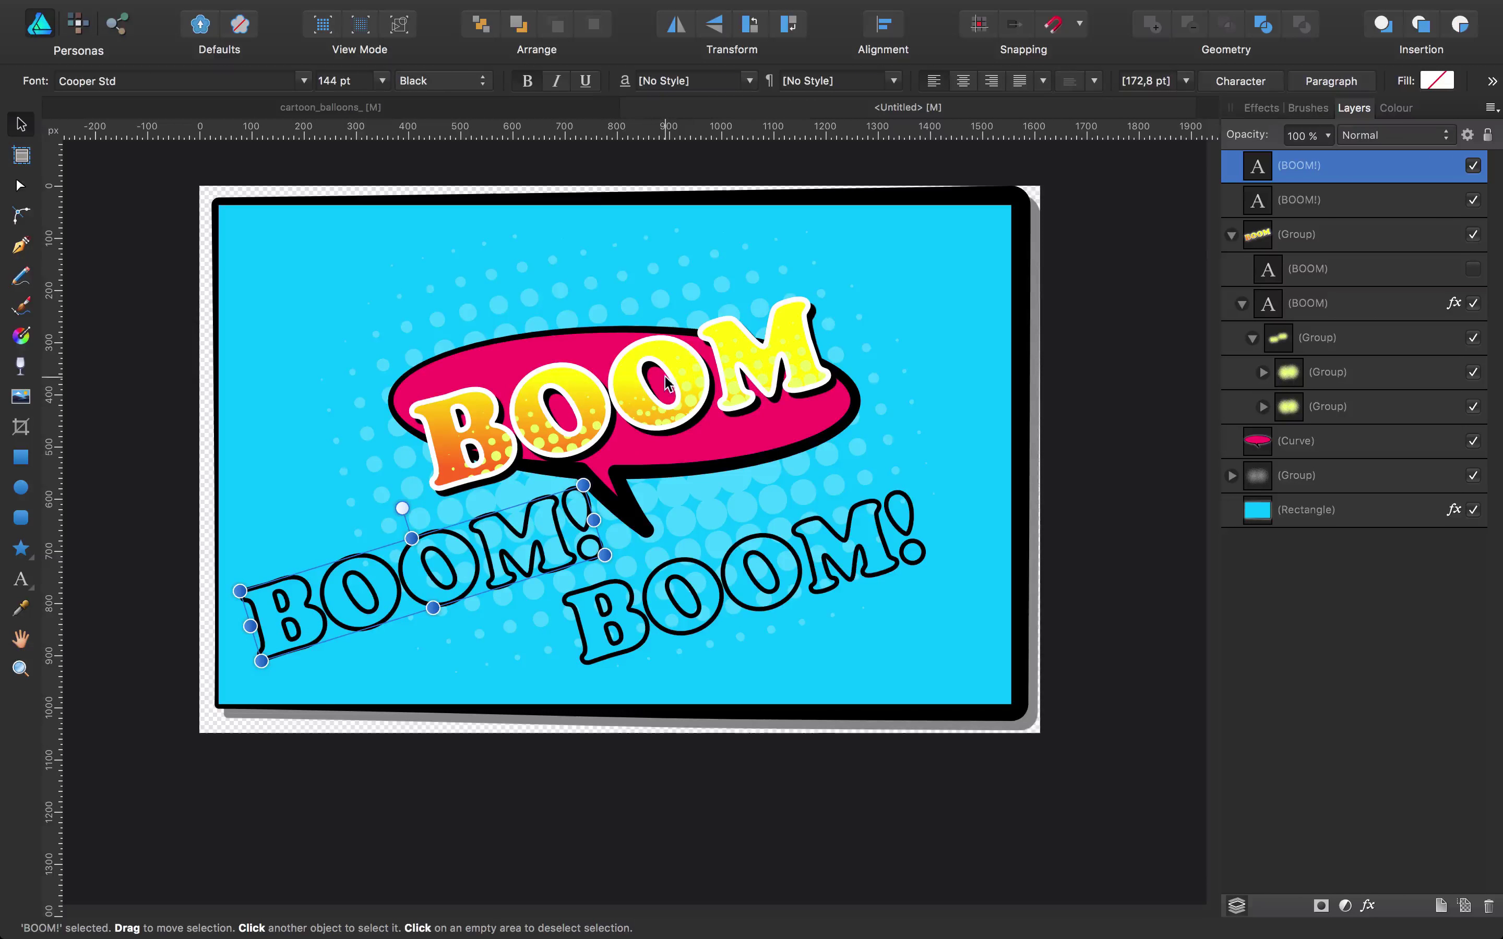
# Step: Examine the stroke and gradient fill of the original yellow BOOM text
pyautogui.doubleClick(494, 414)
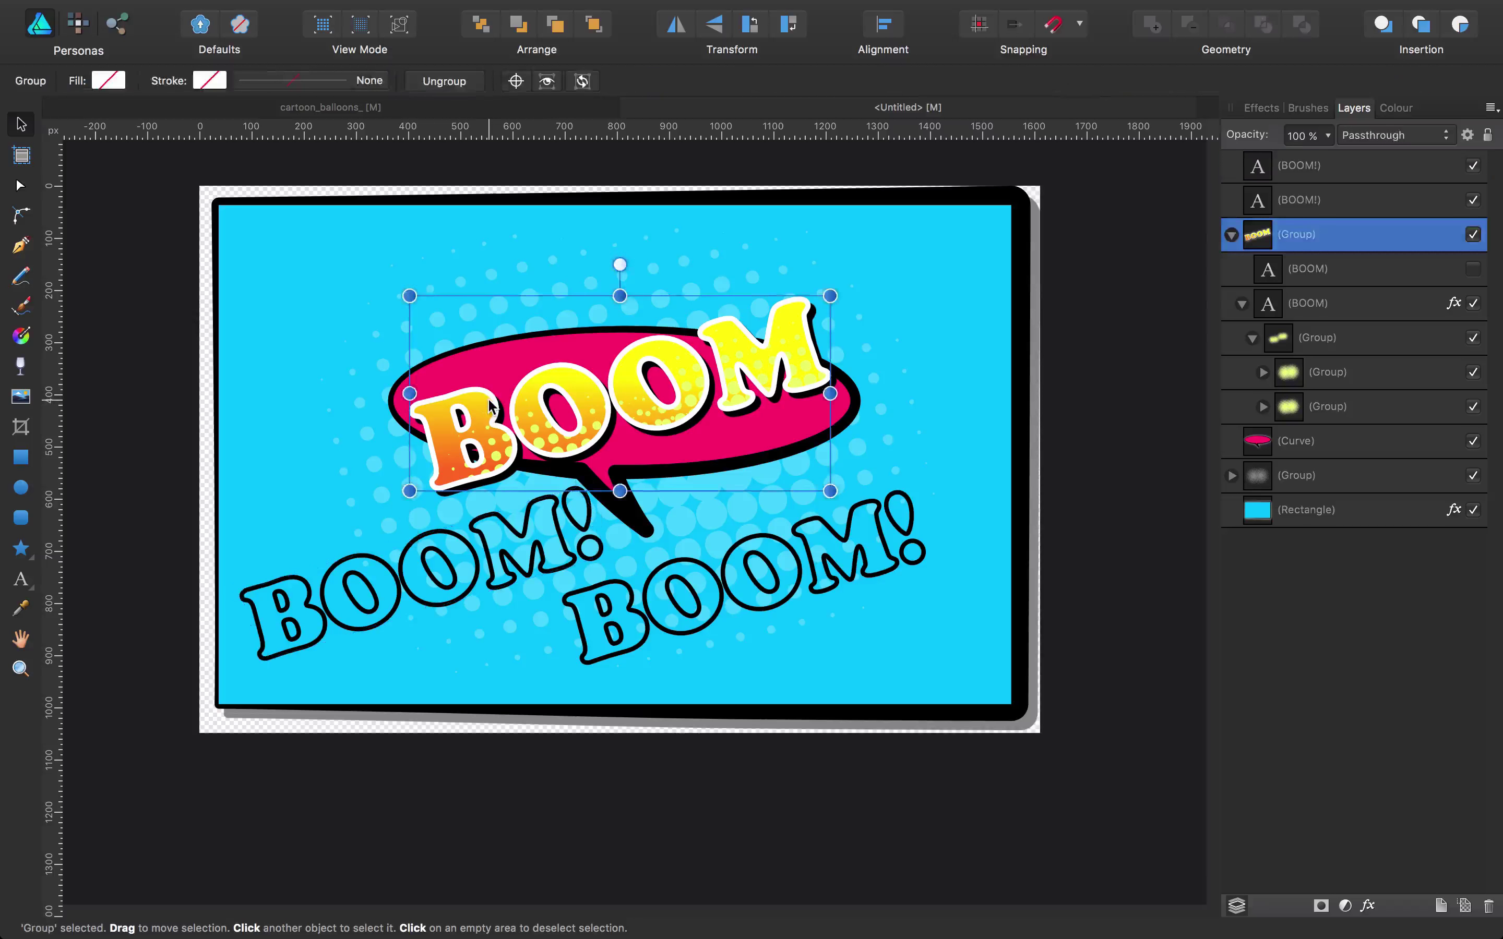
pyautogui.press('a')
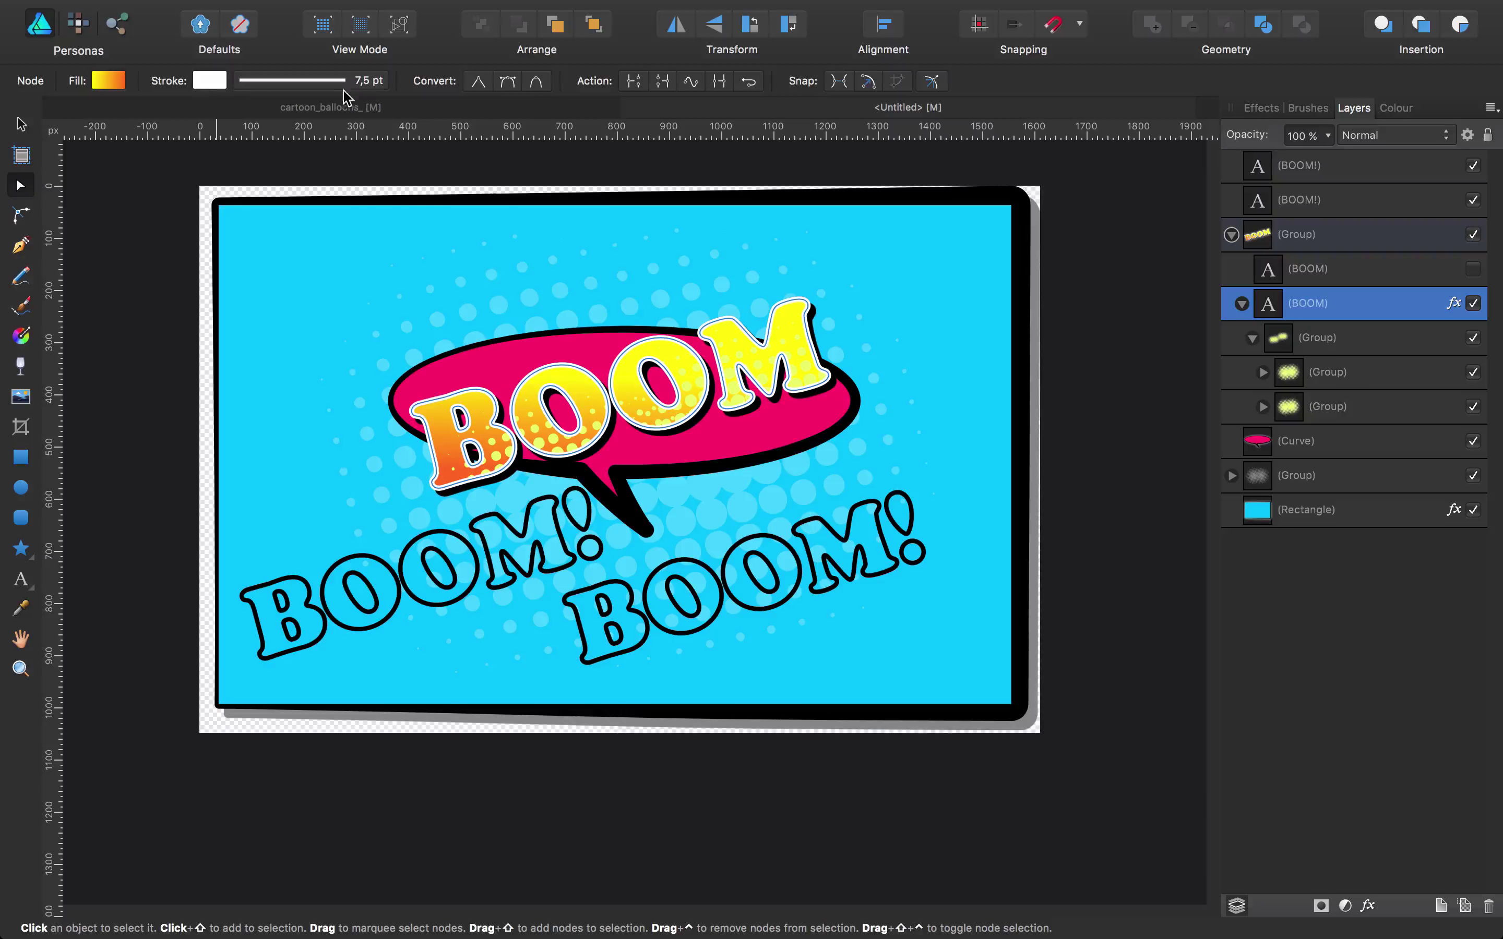
pyautogui.click(363, 90)
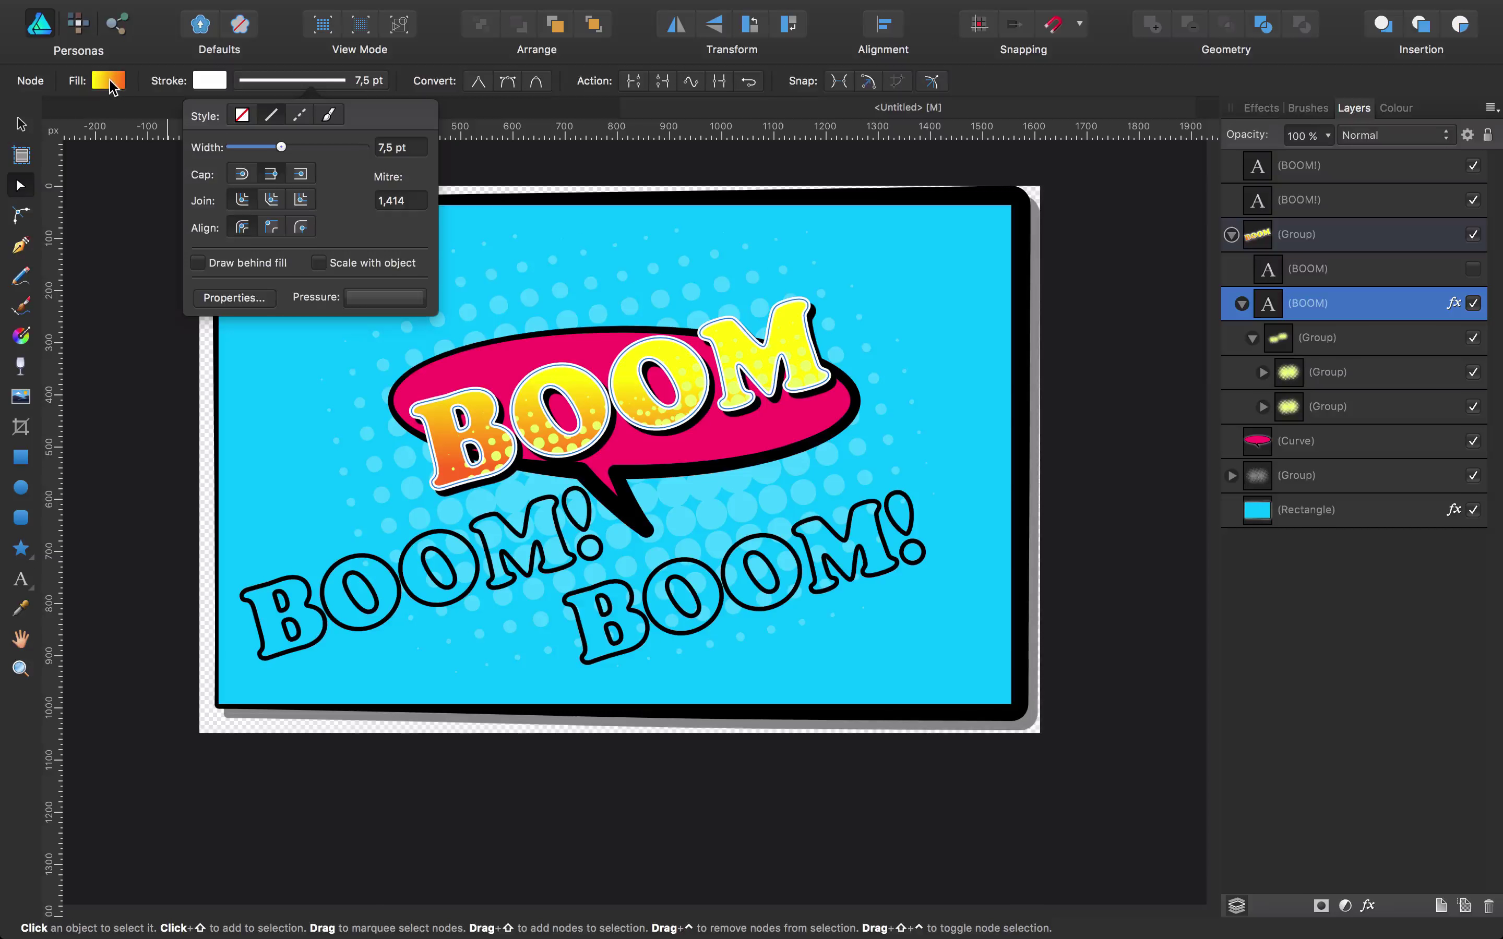
pyautogui.click(30, 339)
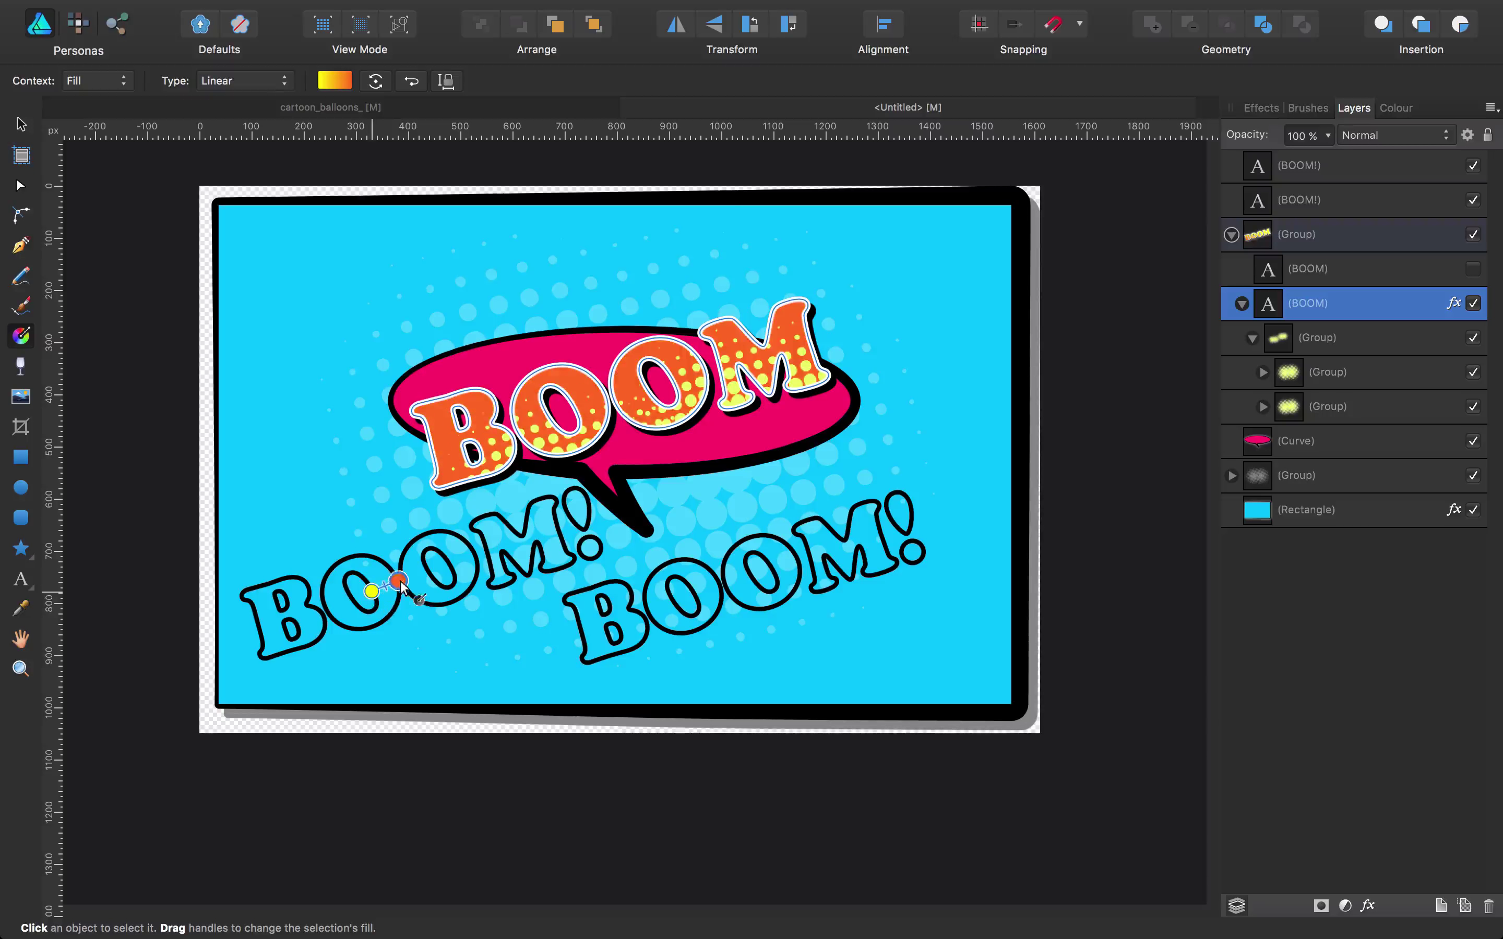
# Step: Apply a linear gradient fill to the lower-left BOOM! copy, running from the upper right down to the lower left
pyautogui.click(446, 535)
pyautogui.press('v')
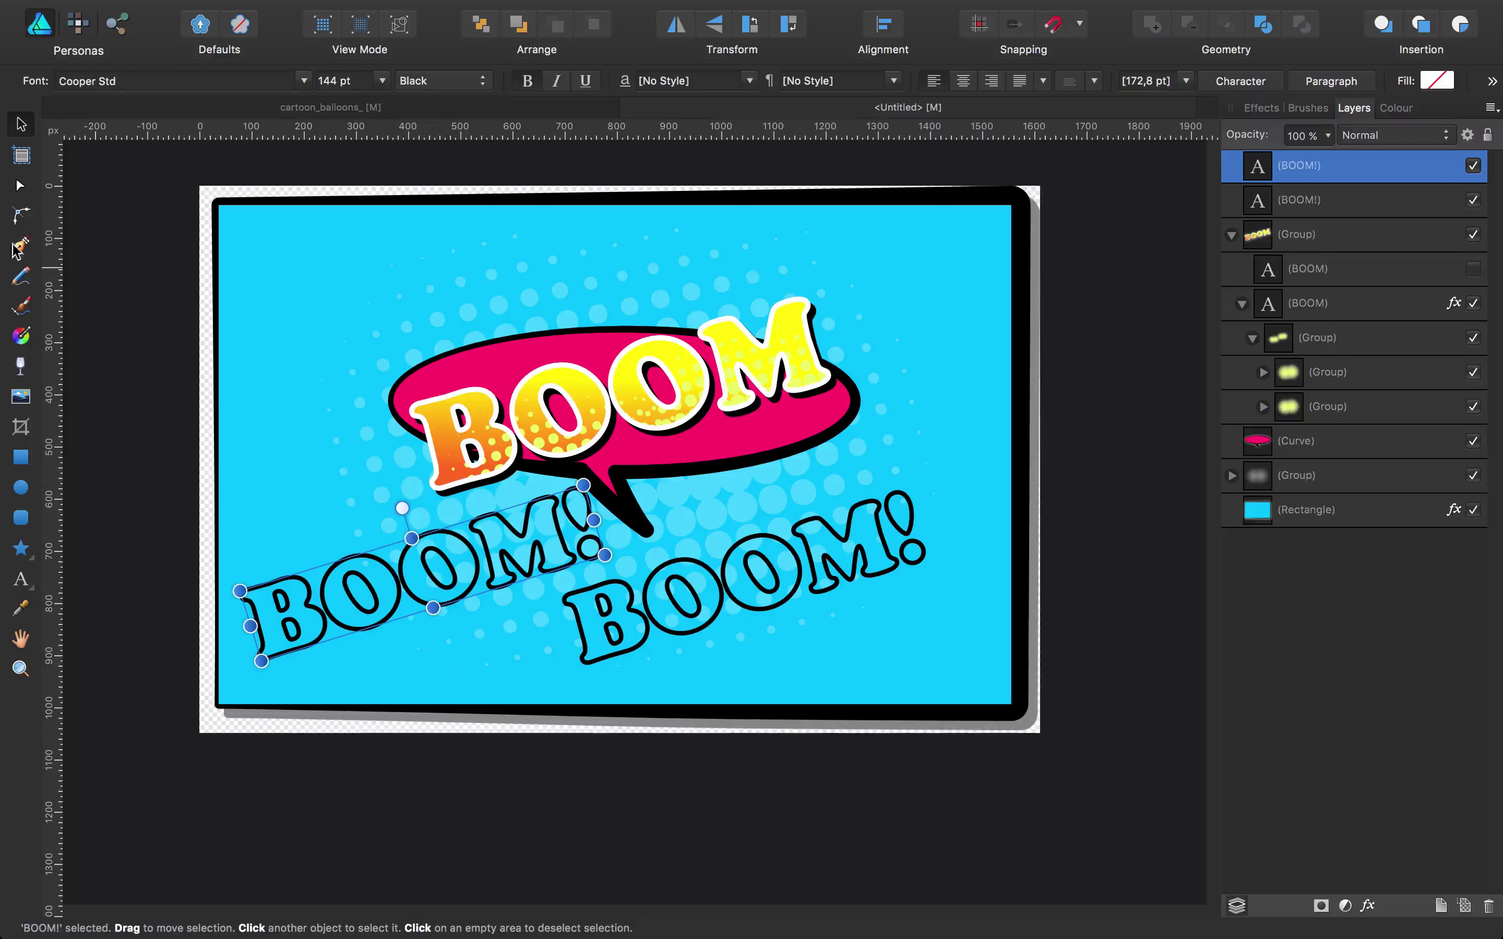
pyautogui.click(31, 335)
pyautogui.moveTo(430, 602); pyautogui.dragTo(461, 553)
pyautogui.moveTo(424, 642)
pyautogui.mouseDown()
pyautogui.moveTo(408, 542)
pyautogui.moveTo(406, 573)
pyautogui.moveTo(469, 545)
pyautogui.mouseUp()
pyautogui.moveTo(425, 642)
pyautogui.mouseDown()
pyautogui.moveTo(339, 639)
pyautogui.moveTo(389, 625)
pyautogui.moveTo(404, 650)
pyautogui.mouseUp()
# Step: Set the gradient's start colour to a golden yellow with H 46, S 100, L 50
pyautogui.click(335, 81)
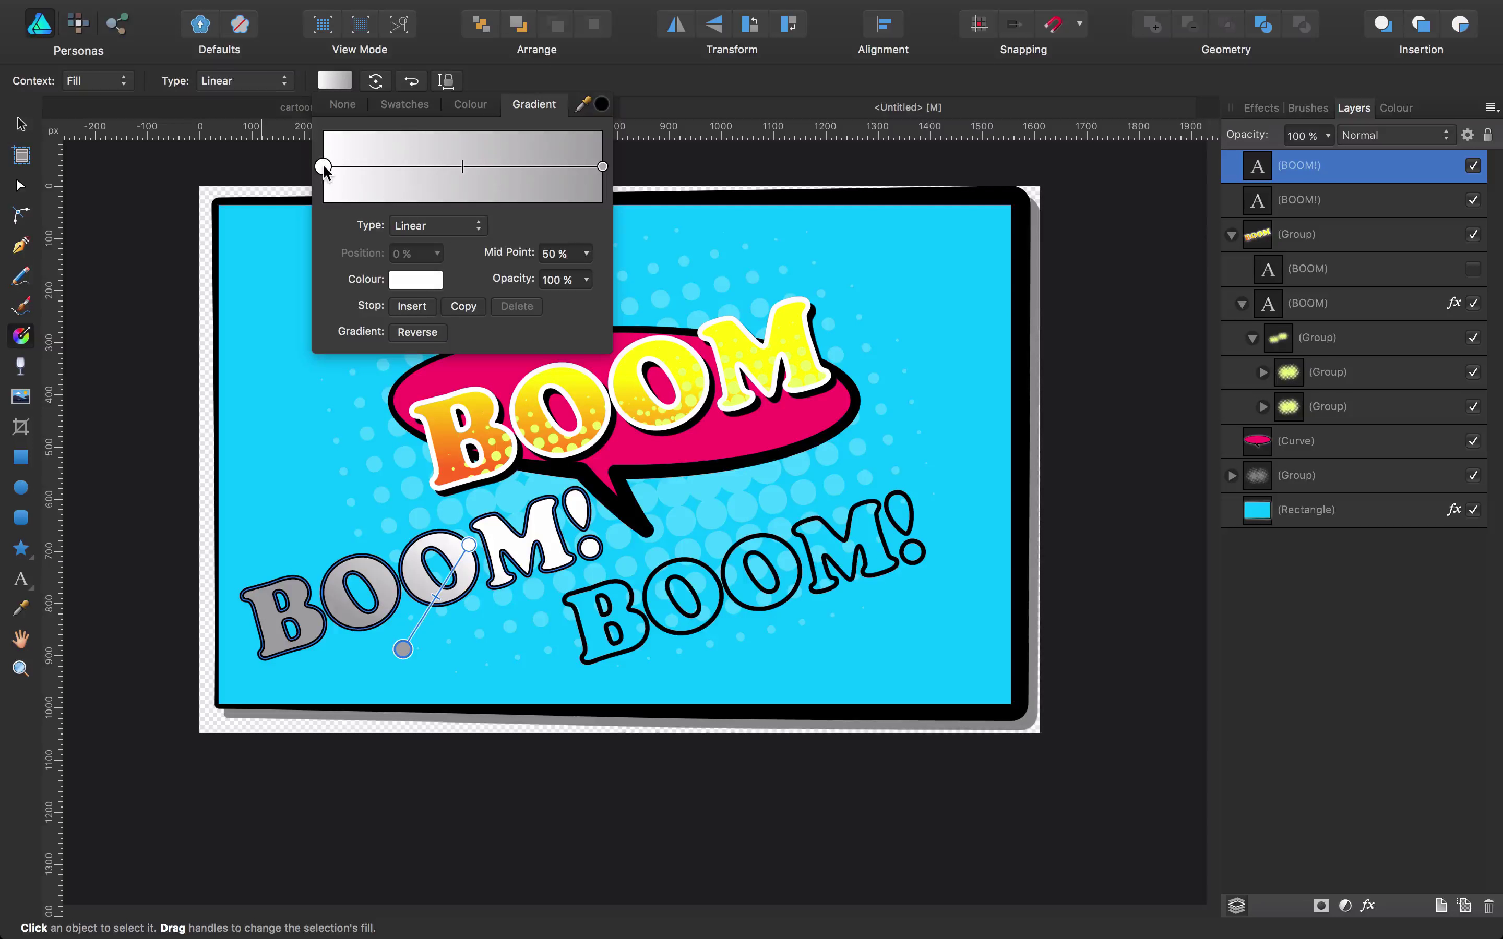
pyautogui.click(429, 283)
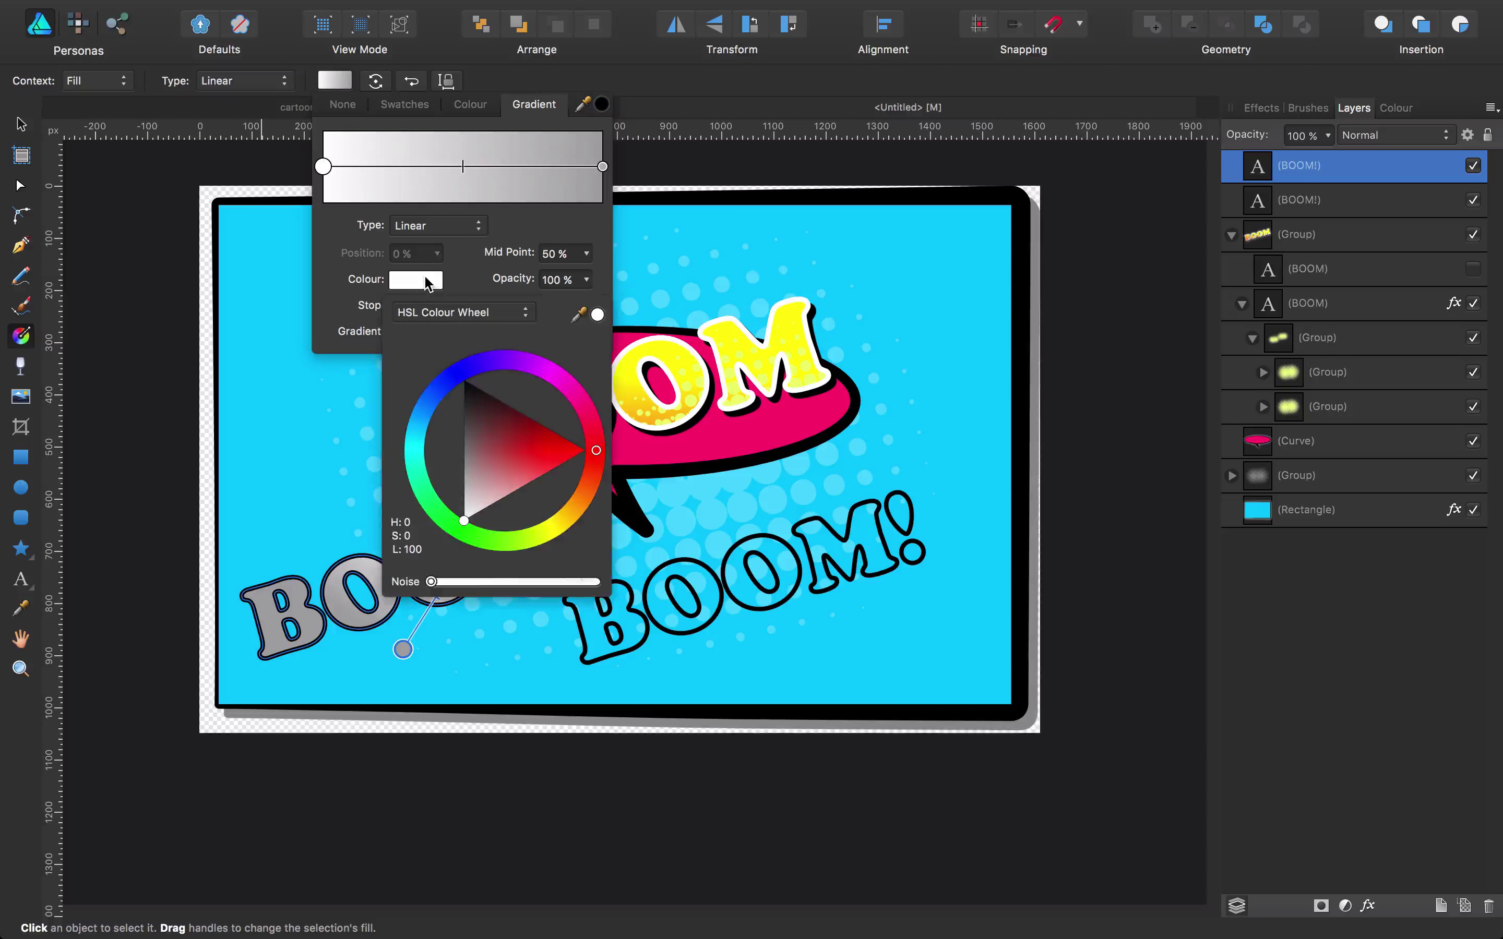
pyautogui.click(572, 507)
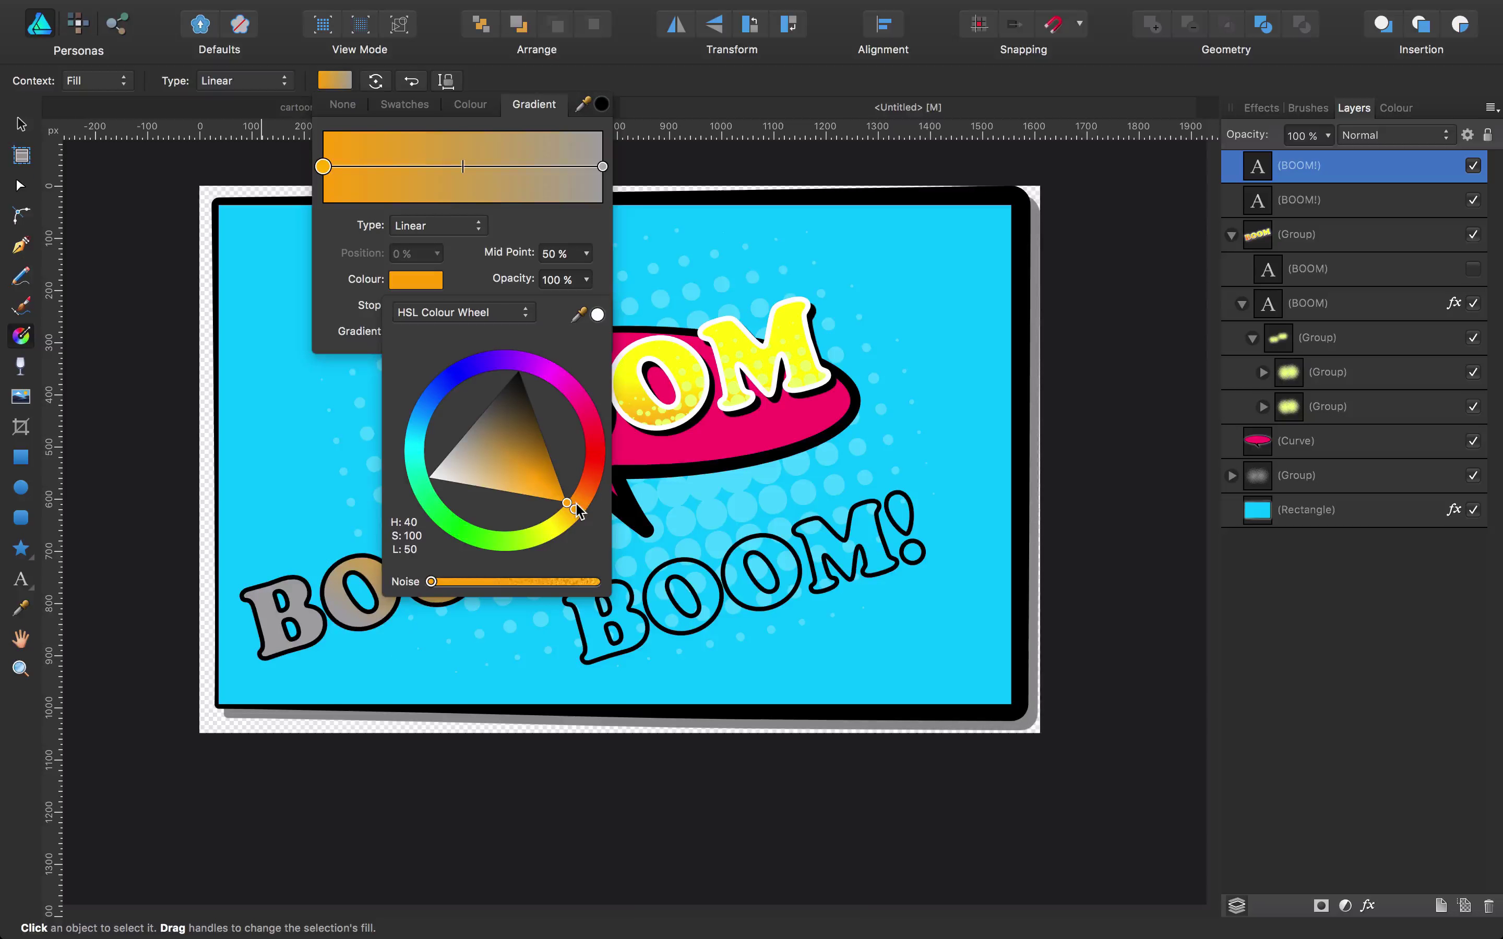
pyautogui.moveTo(572, 512); pyautogui.dragTo(568, 516)
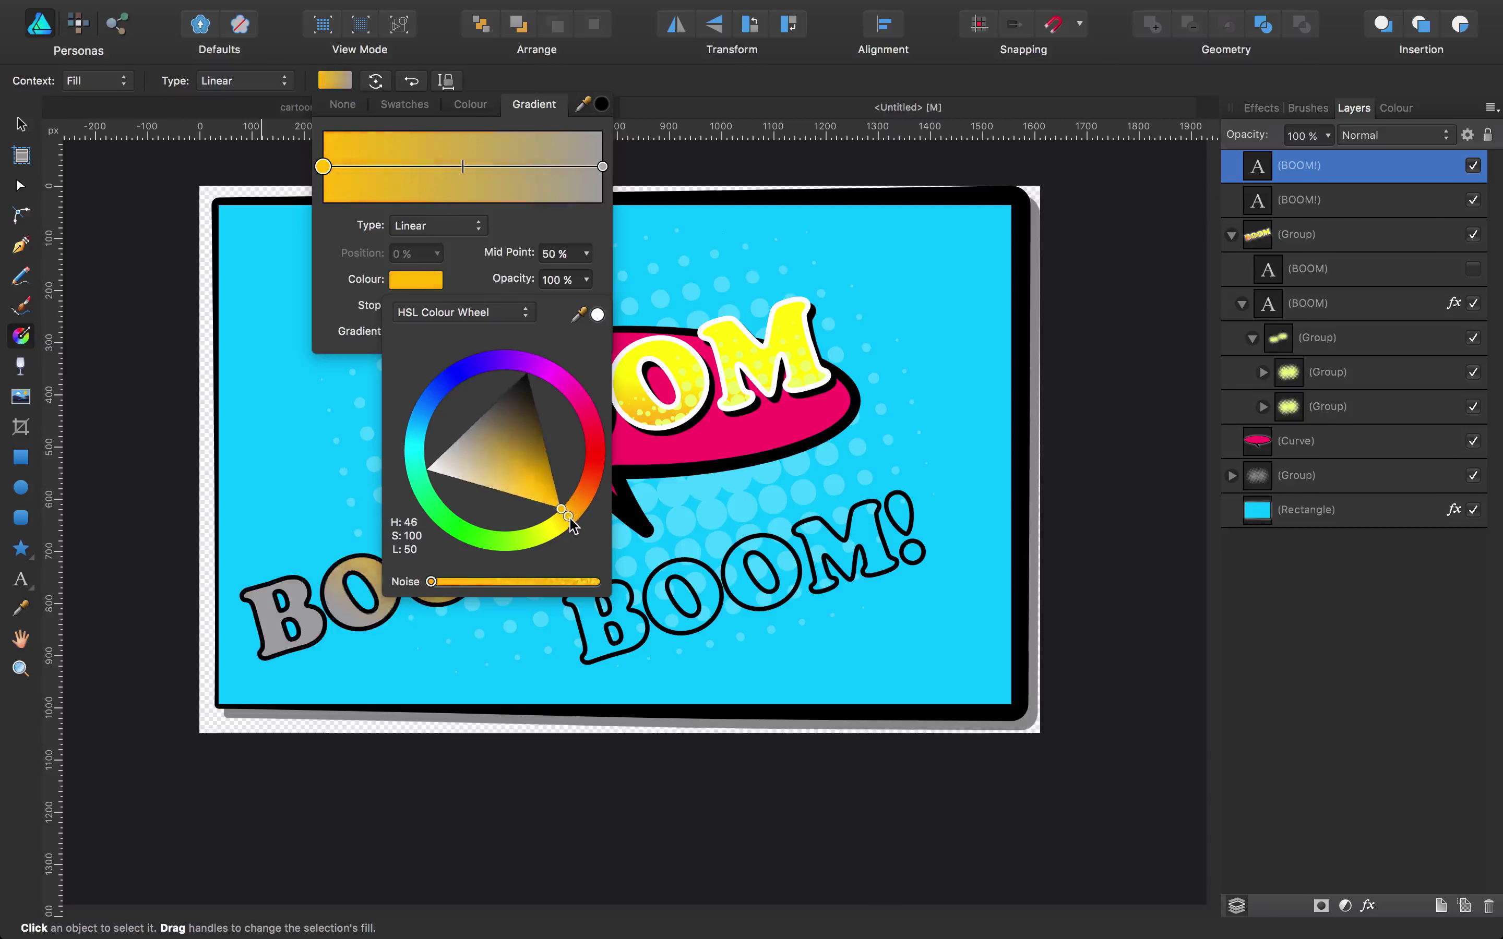
# Step: Set the gradient's end colour to a deep orange with H 26, S 100, L 50
pyautogui.click(602, 167)
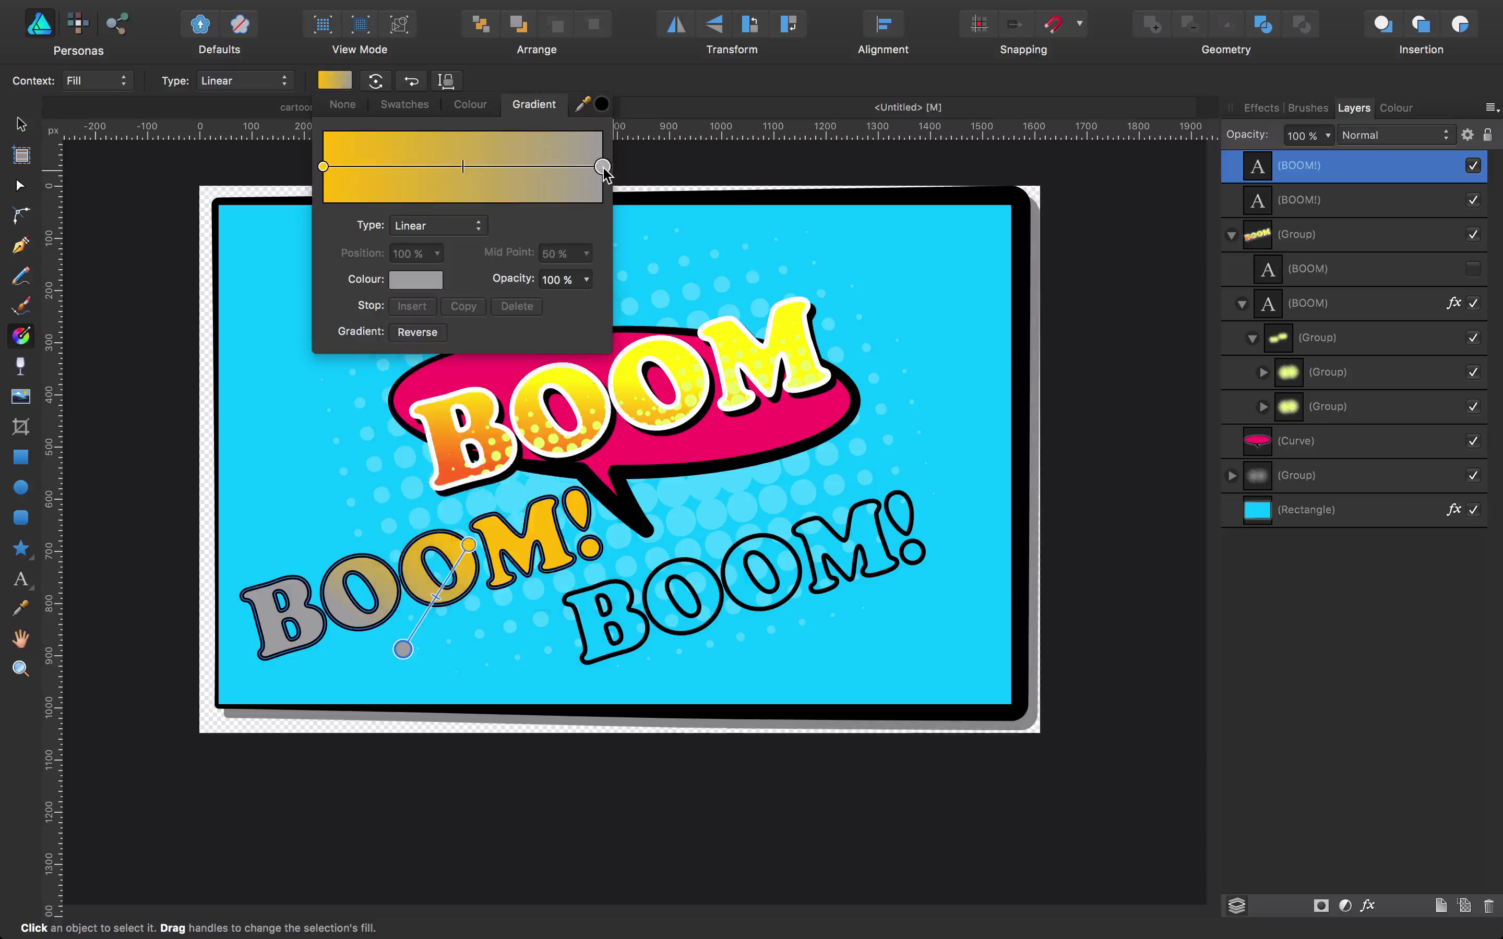
pyautogui.click(415, 280)
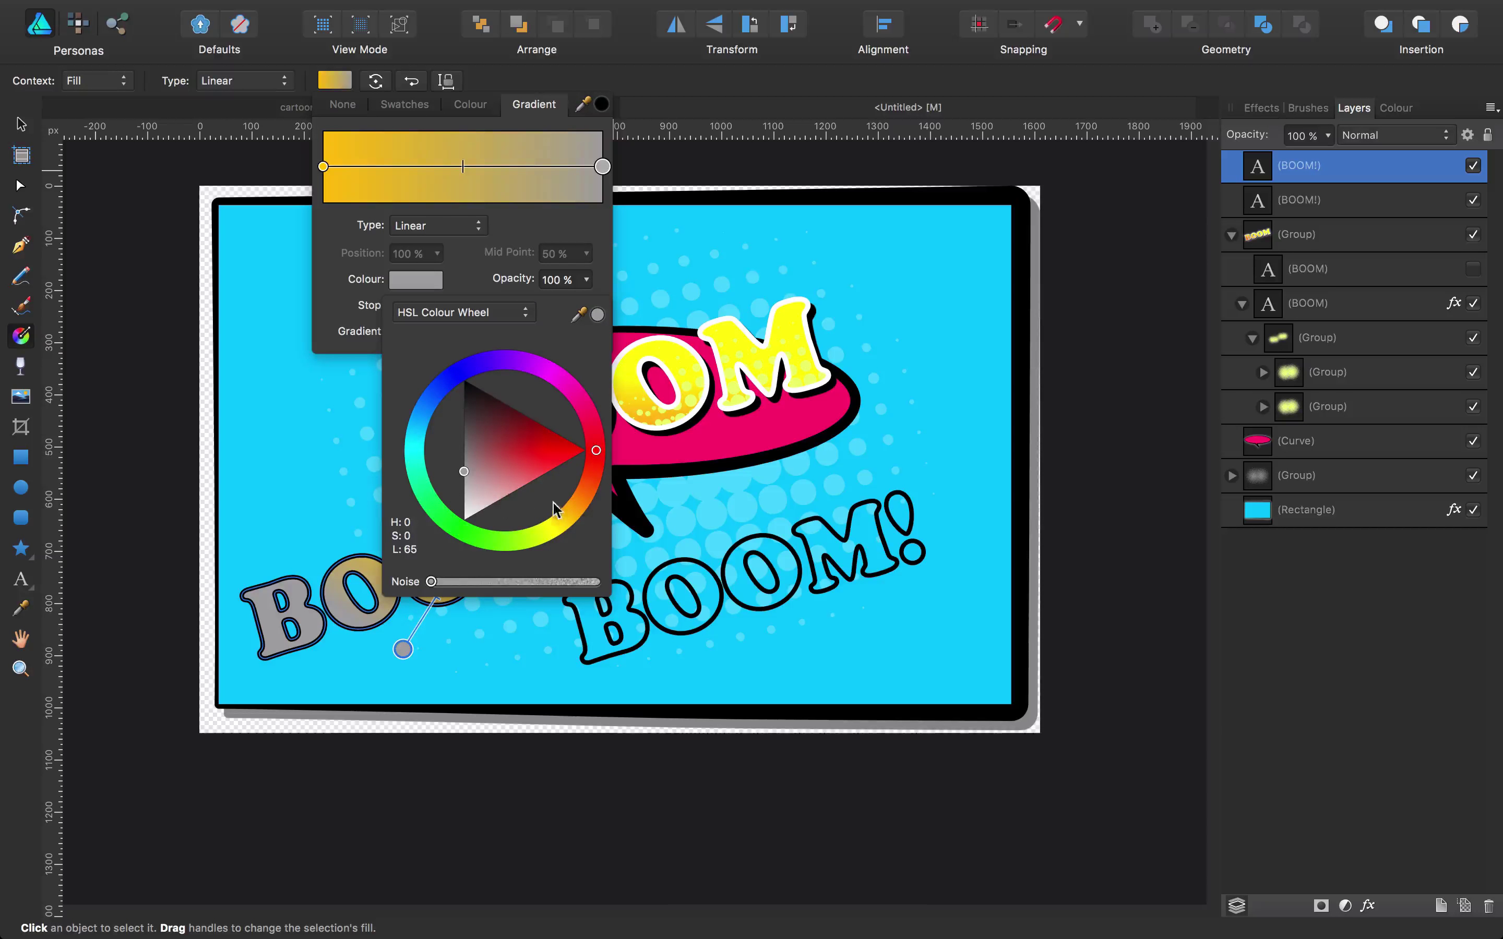
pyautogui.click(587, 495)
pyautogui.moveTo(588, 495); pyautogui.dragTo(587, 490)
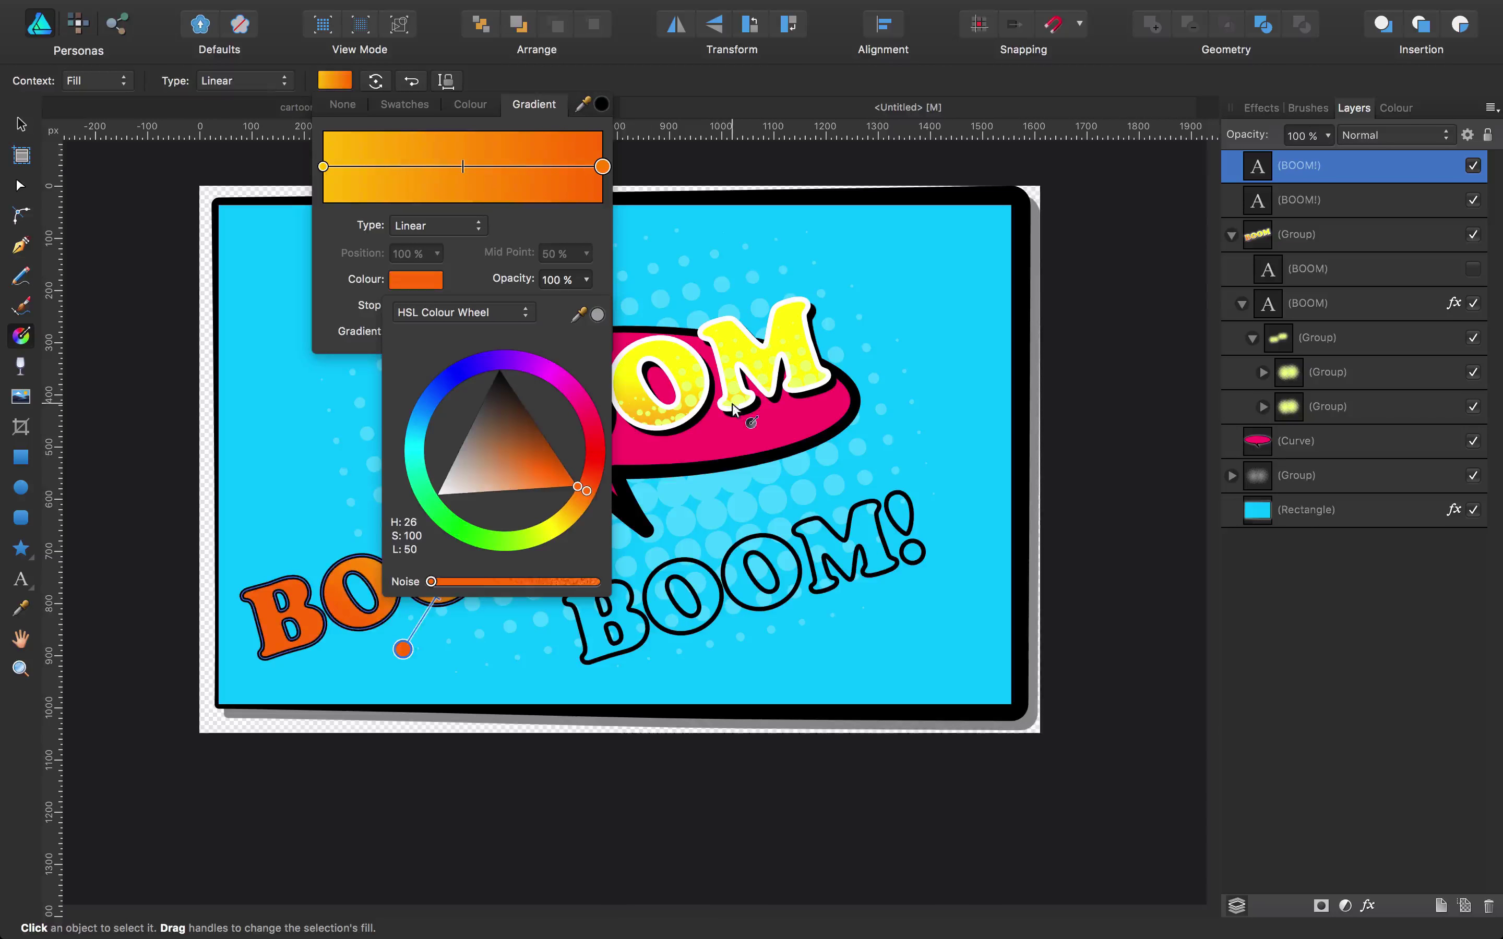
# Step: Stretch the lower-left BOOM! copy's gradient so it runs from the second O down to below its first letters
pyautogui.click(709, 316)
pyautogui.moveTo(705, 312); pyautogui.dragTo(840, 448)
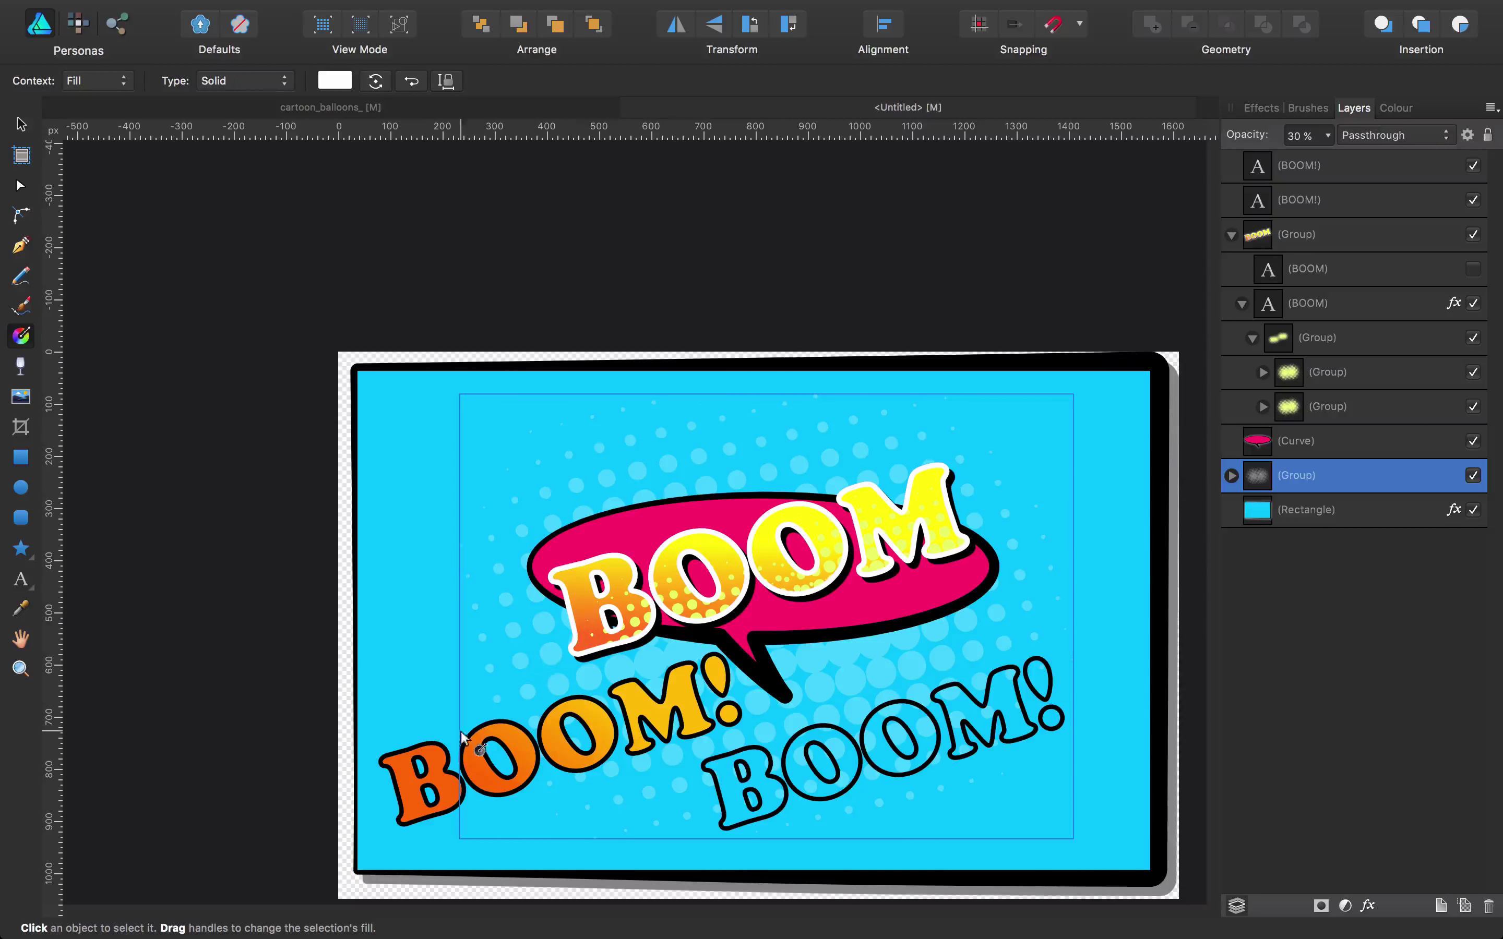
pyautogui.press('v')
pyautogui.click(423, 773)
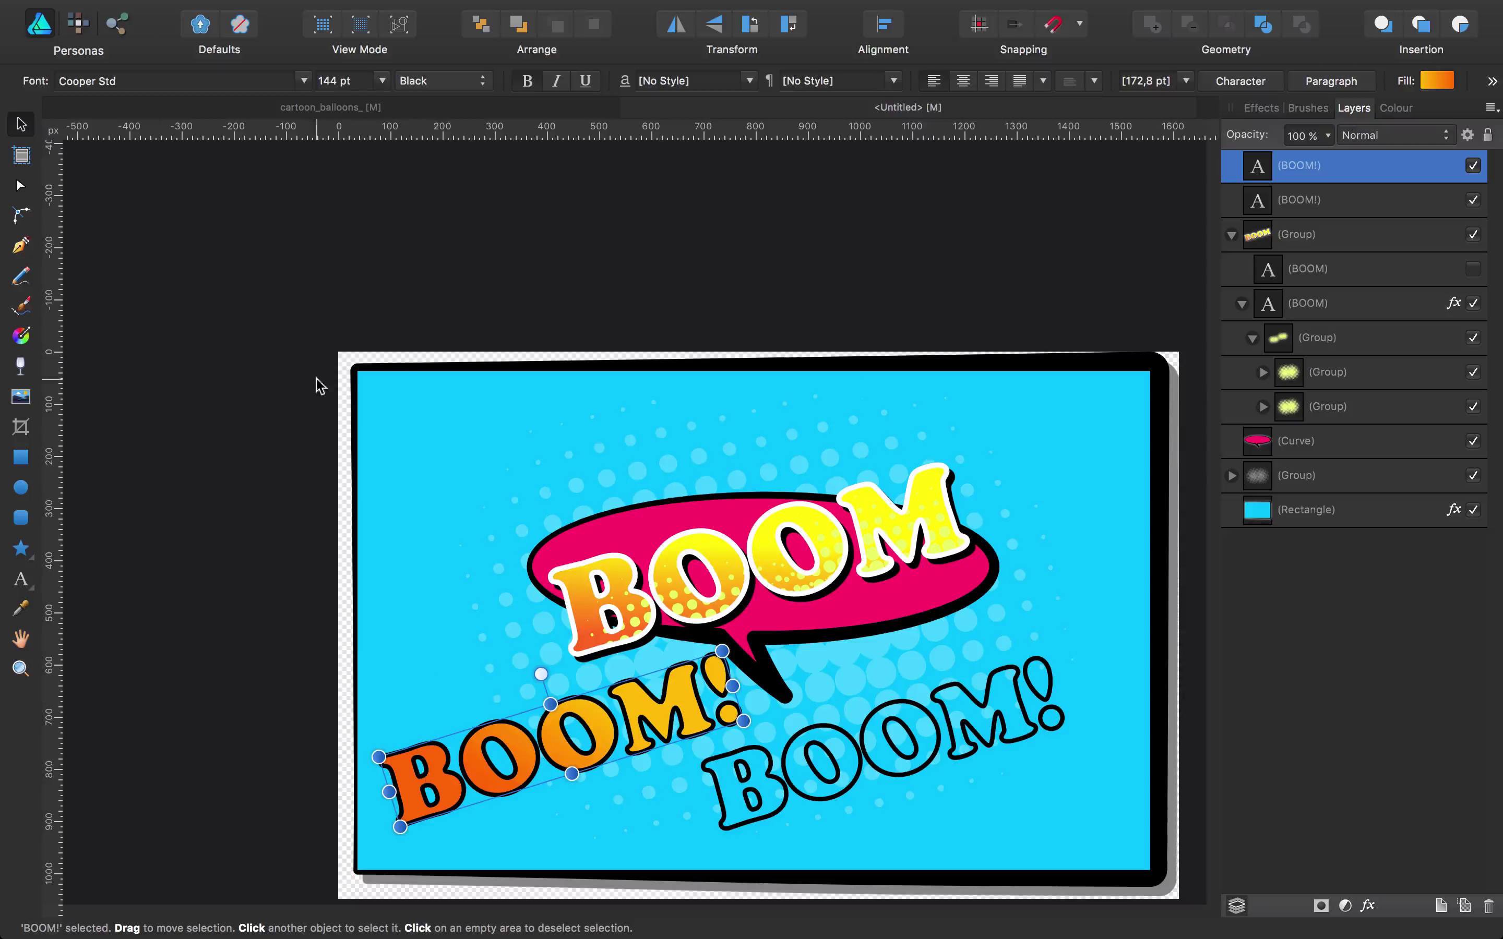
pyautogui.press('a')
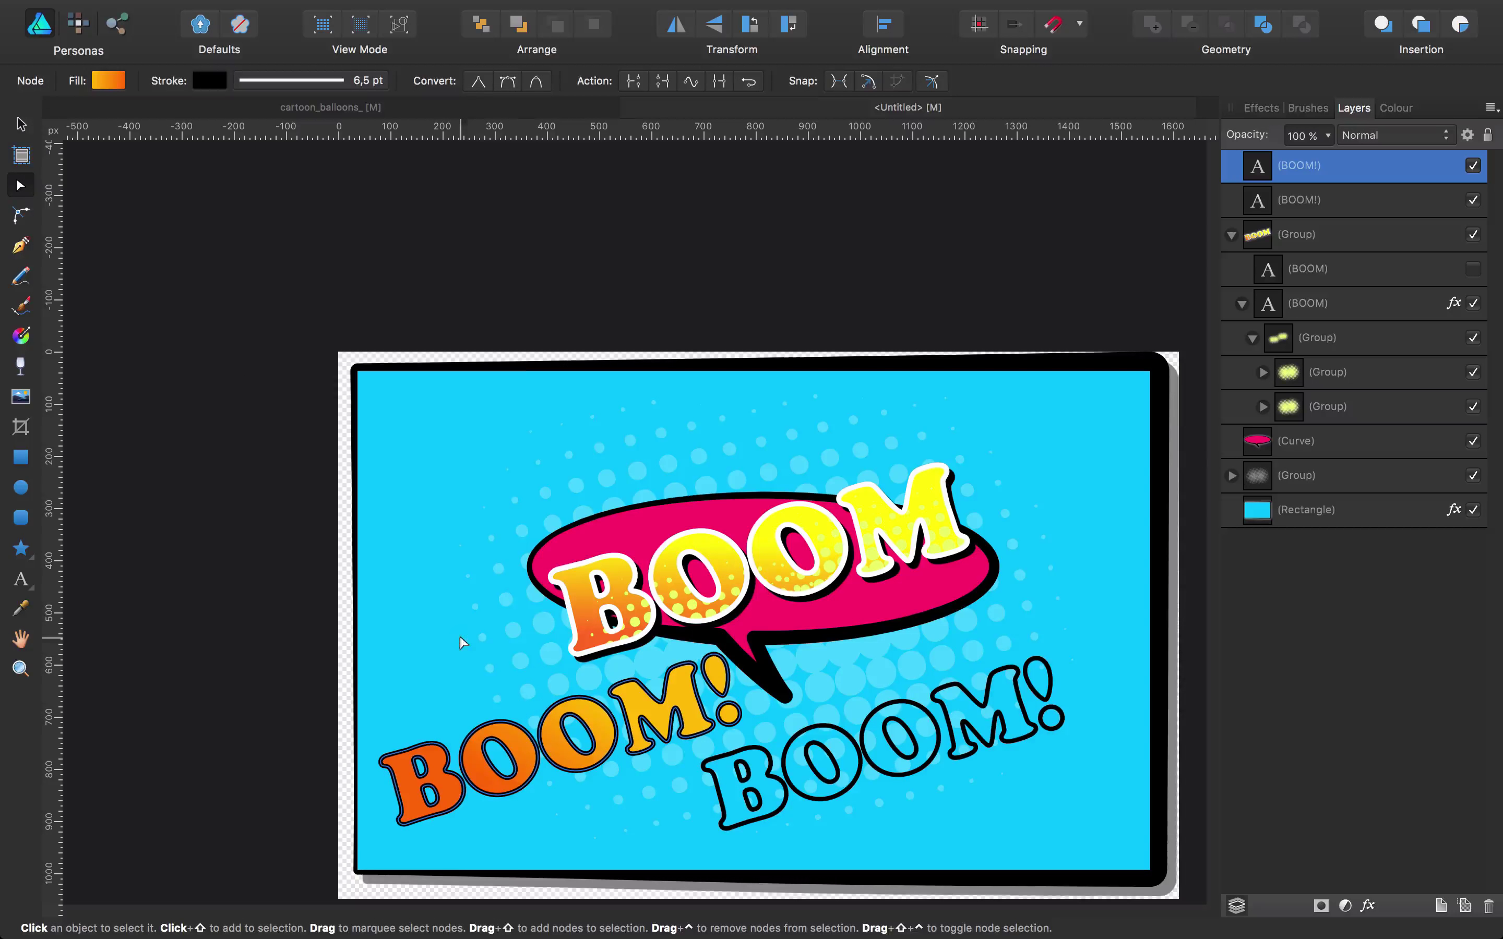
pyautogui.click(109, 81)
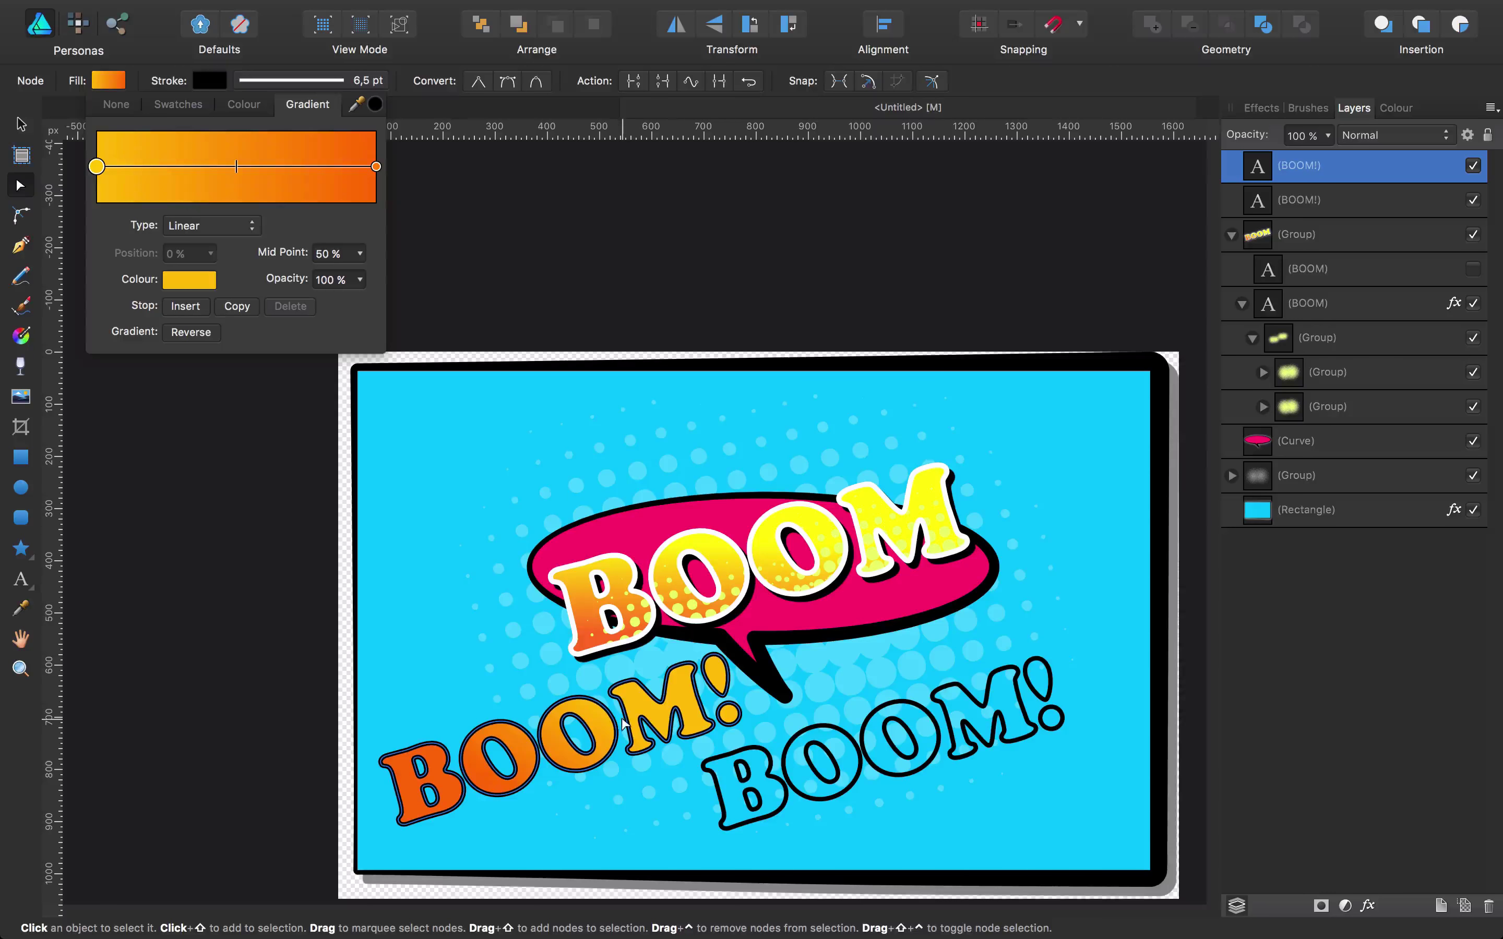
pyautogui.click(20, 336)
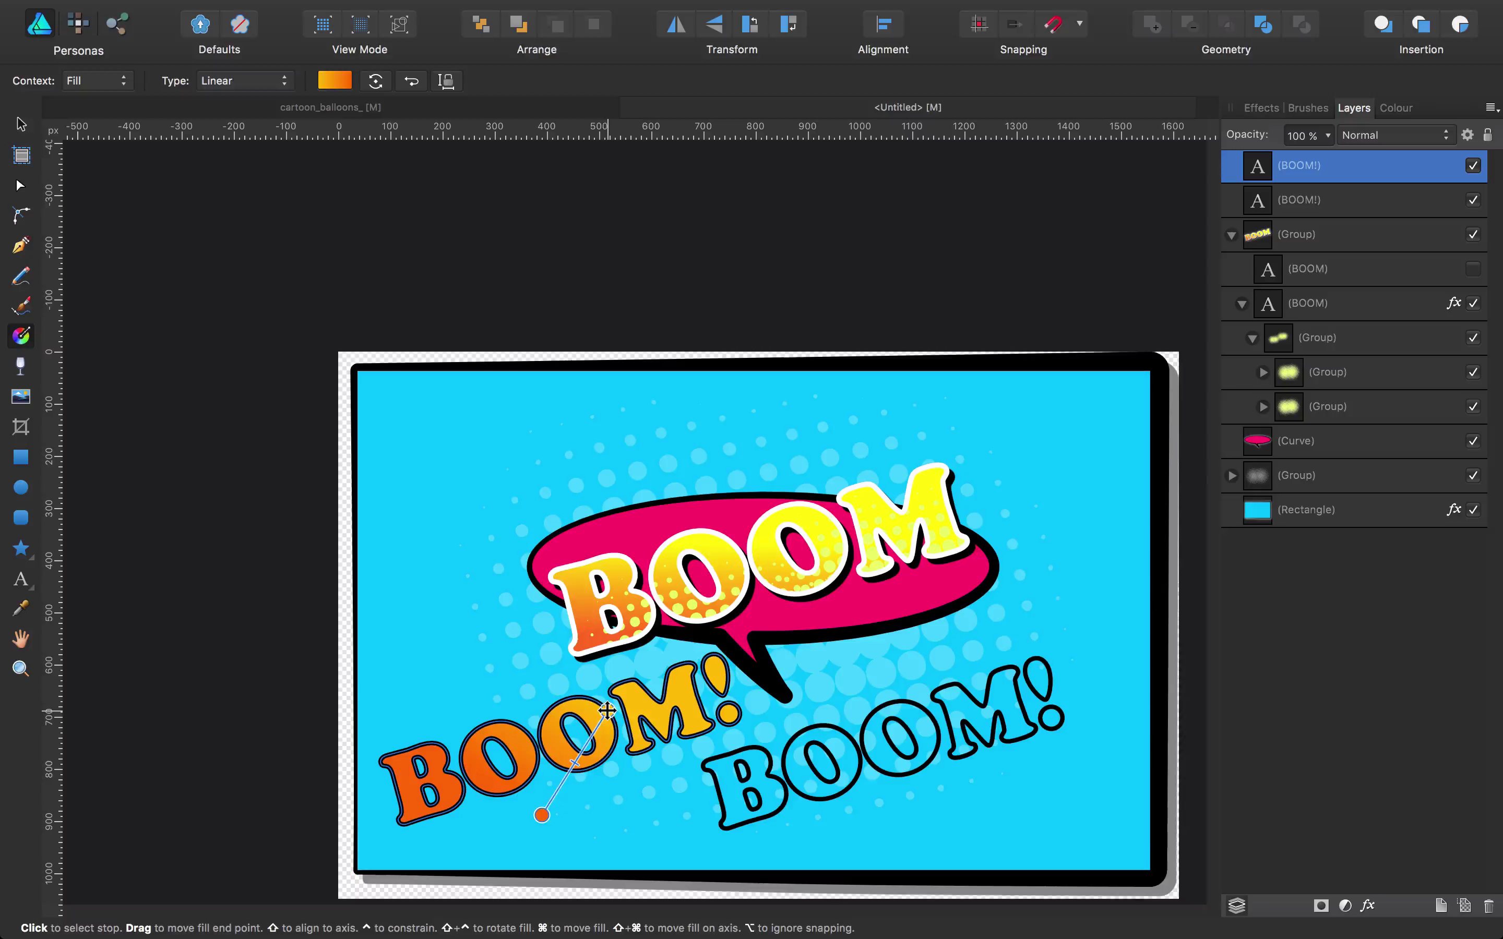
pyautogui.moveTo(541, 816); pyautogui.dragTo(617, 732)
pyautogui.moveTo(541, 815); pyautogui.dragTo(464, 828)
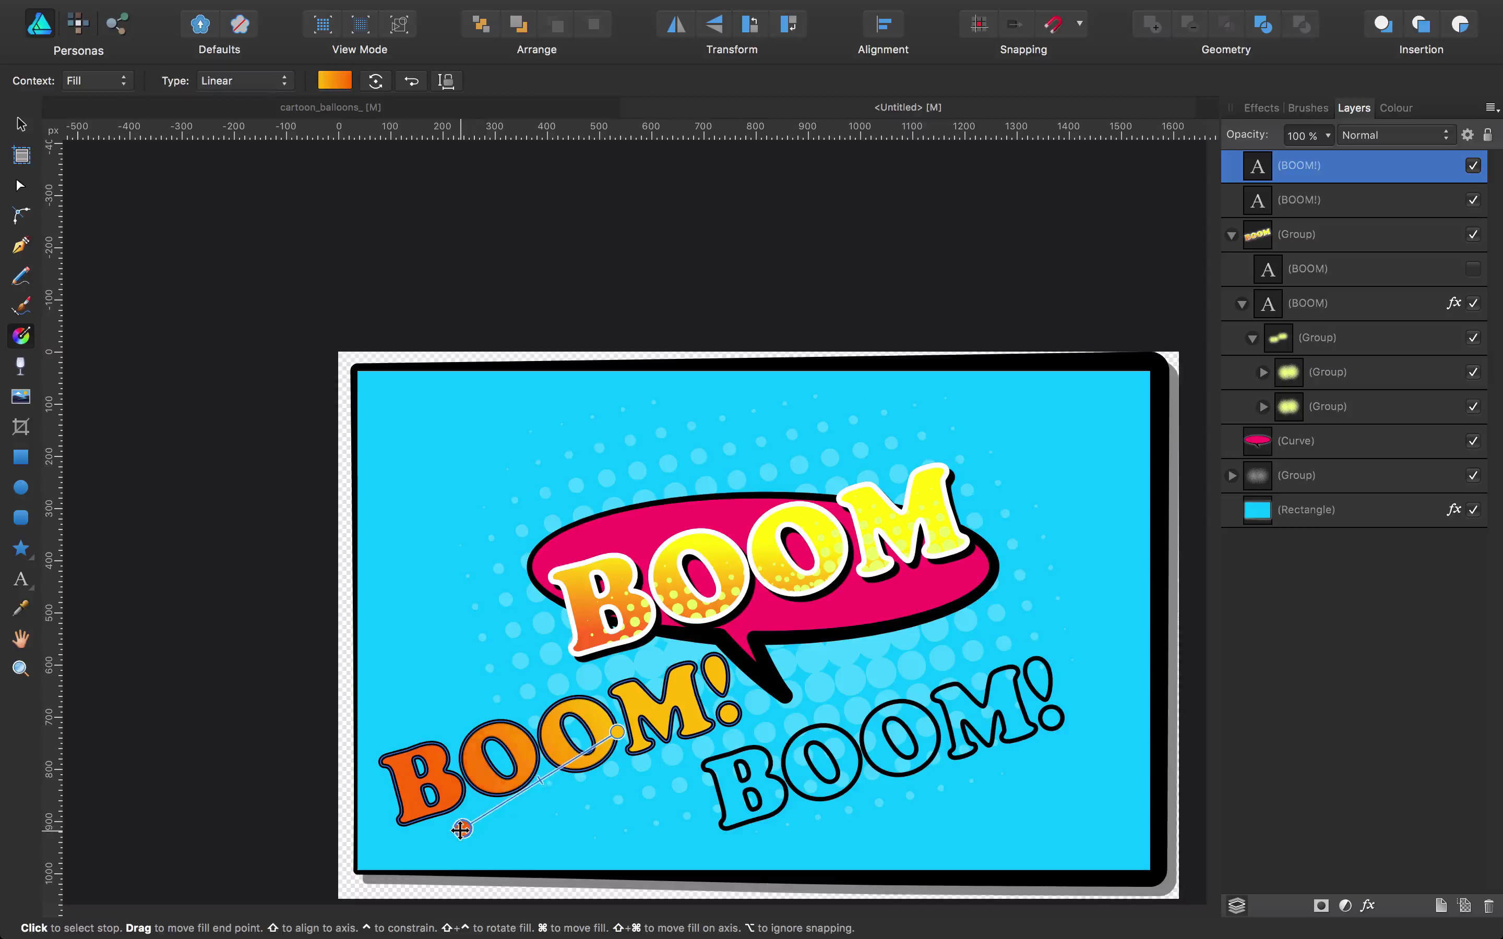
# Step: Change the gradient's start colour on the lower-left BOOM! to a light yellow with H 55, S 100, L 67
pyautogui.click(335, 80)
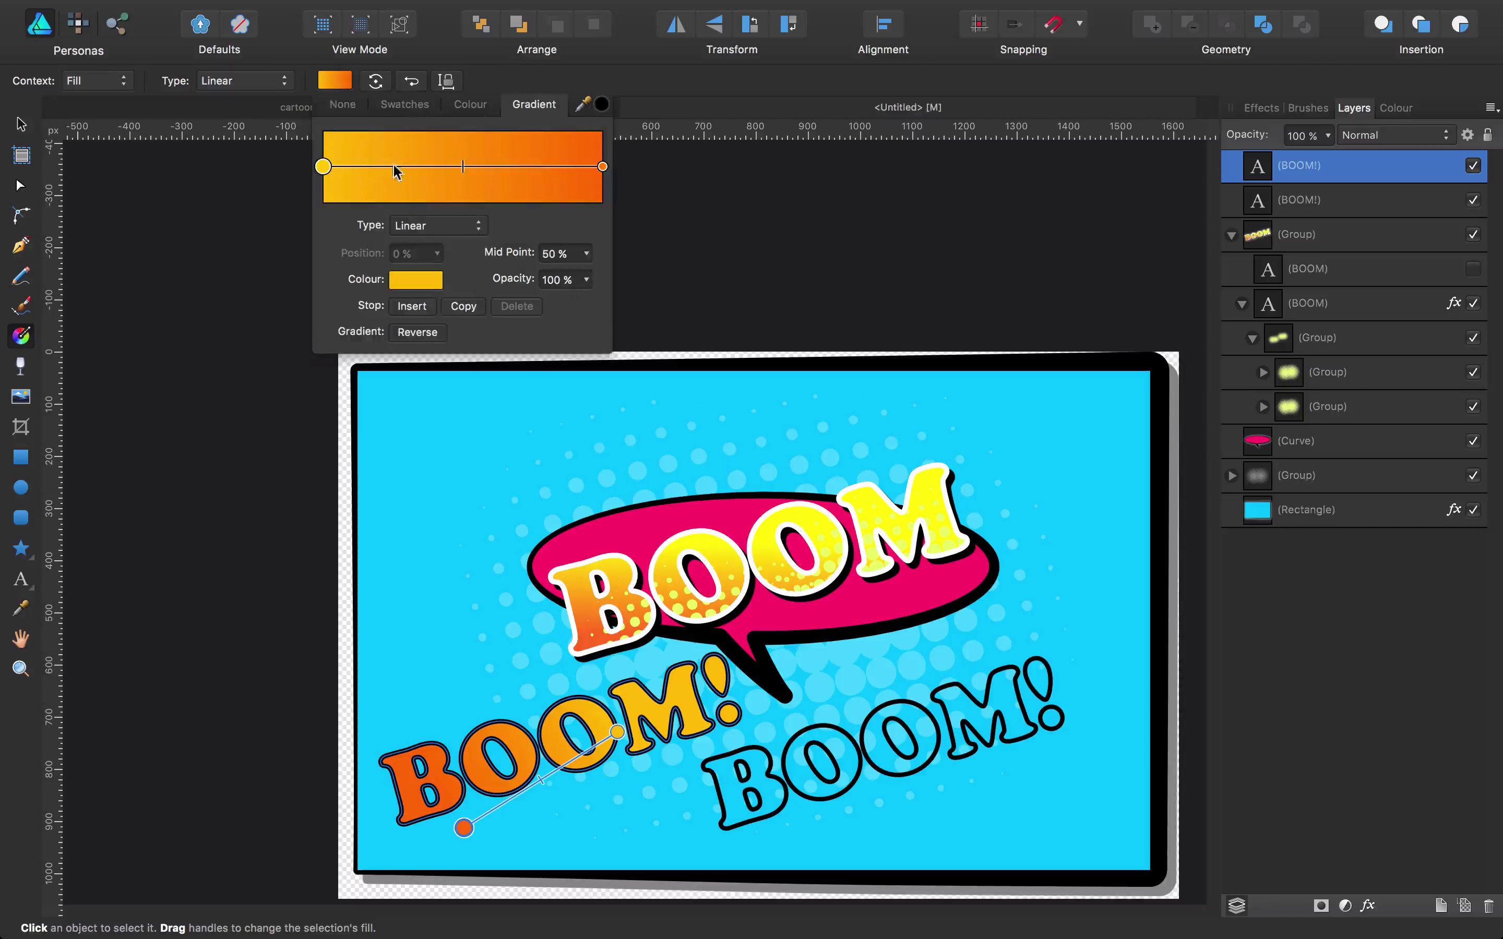
pyautogui.click(408, 283)
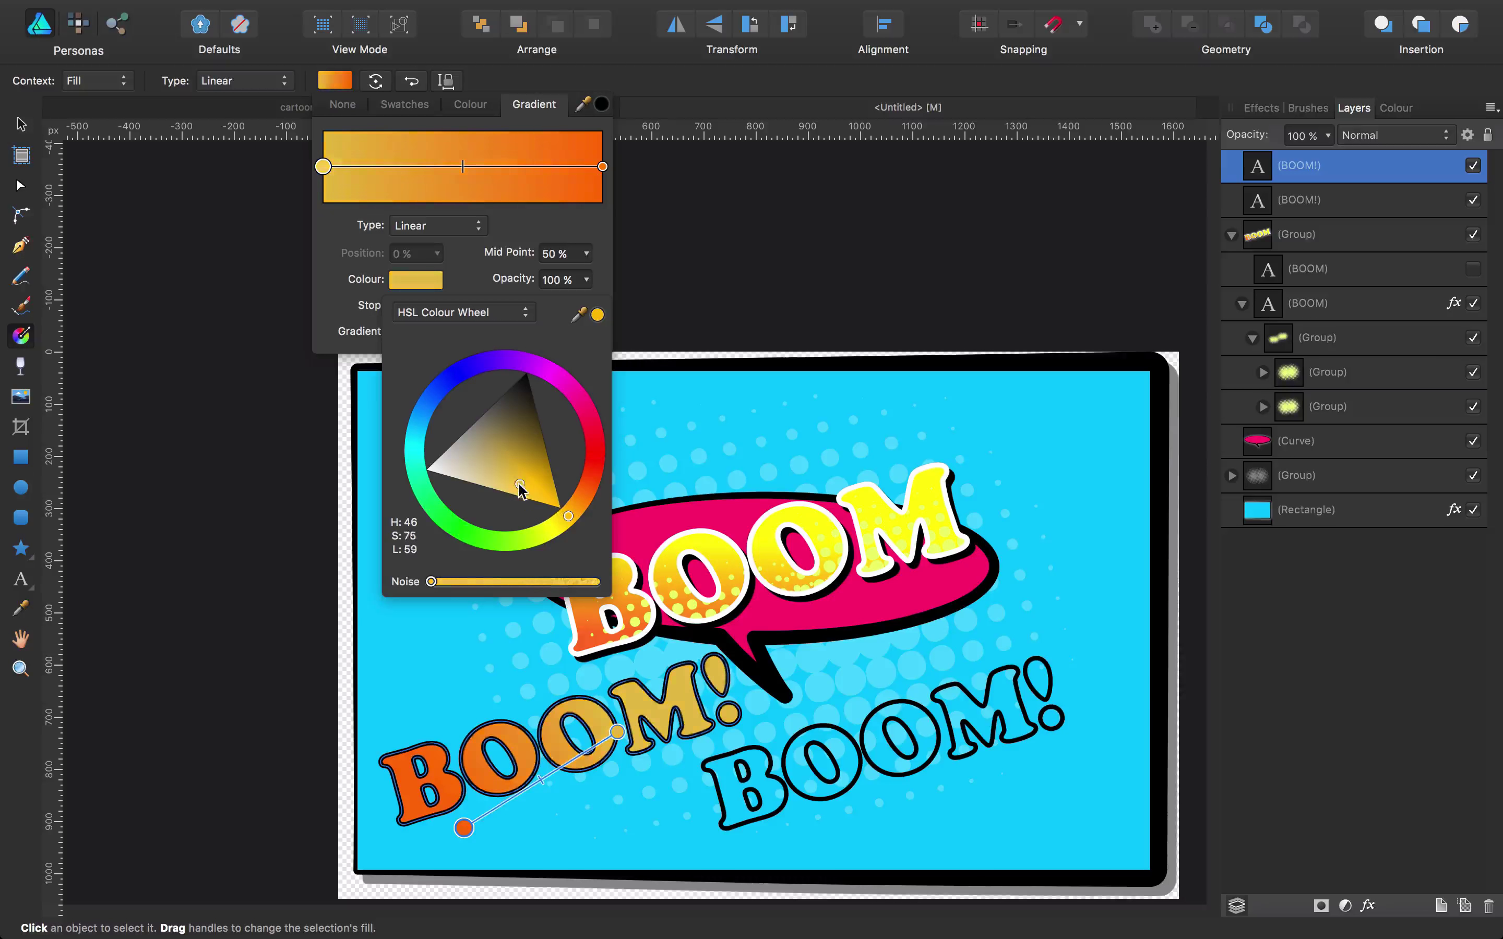
pyautogui.moveTo(525, 504); pyautogui.dragTo(558, 527)
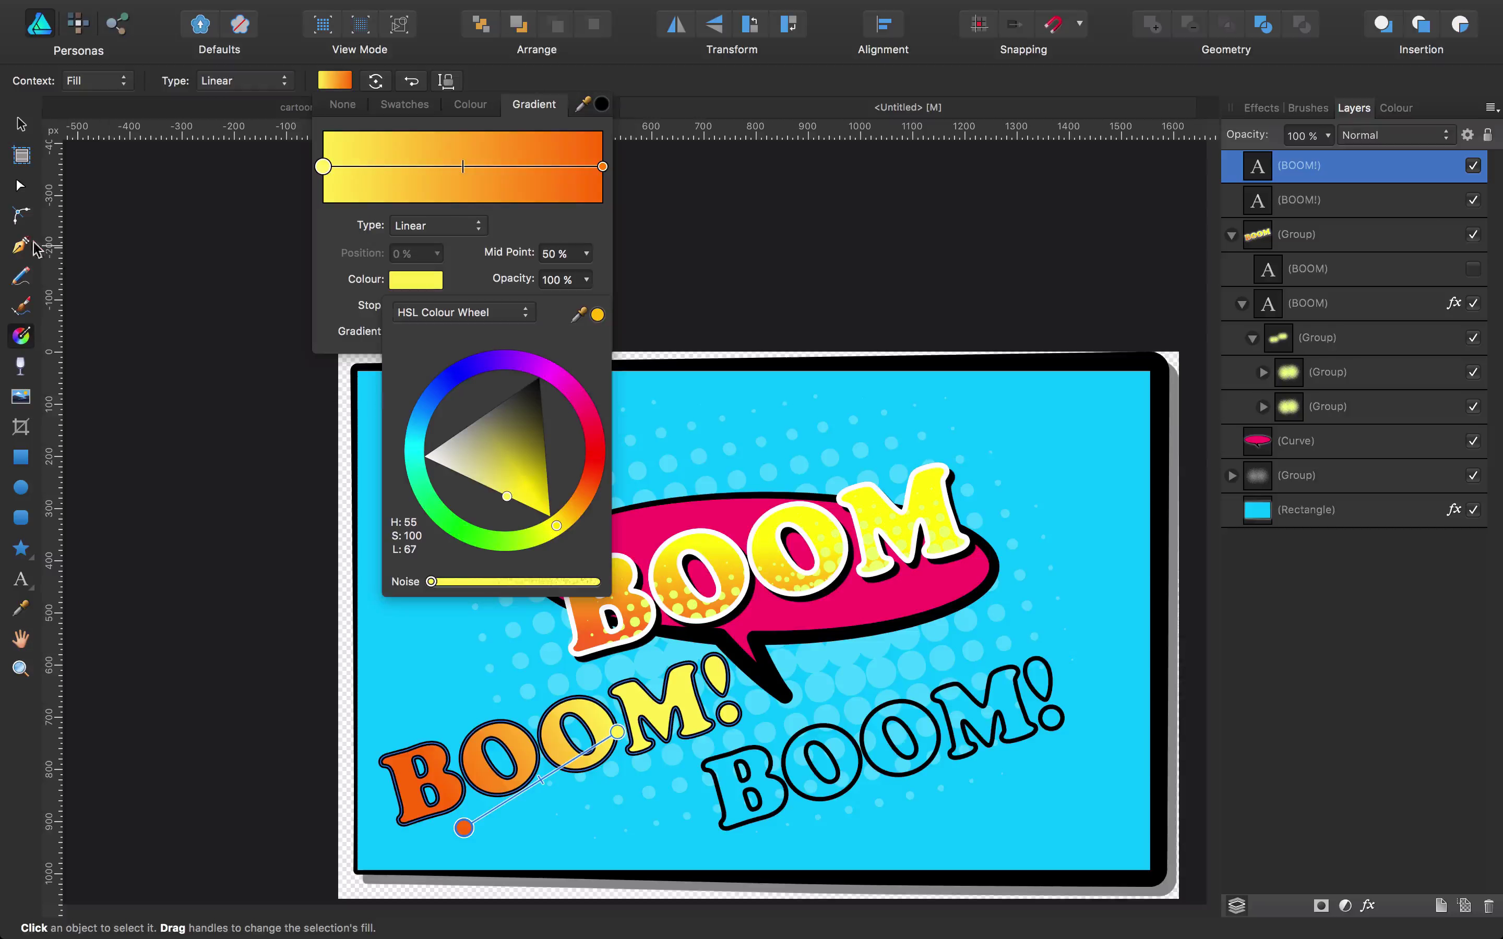
pyautogui.click(521, 651)
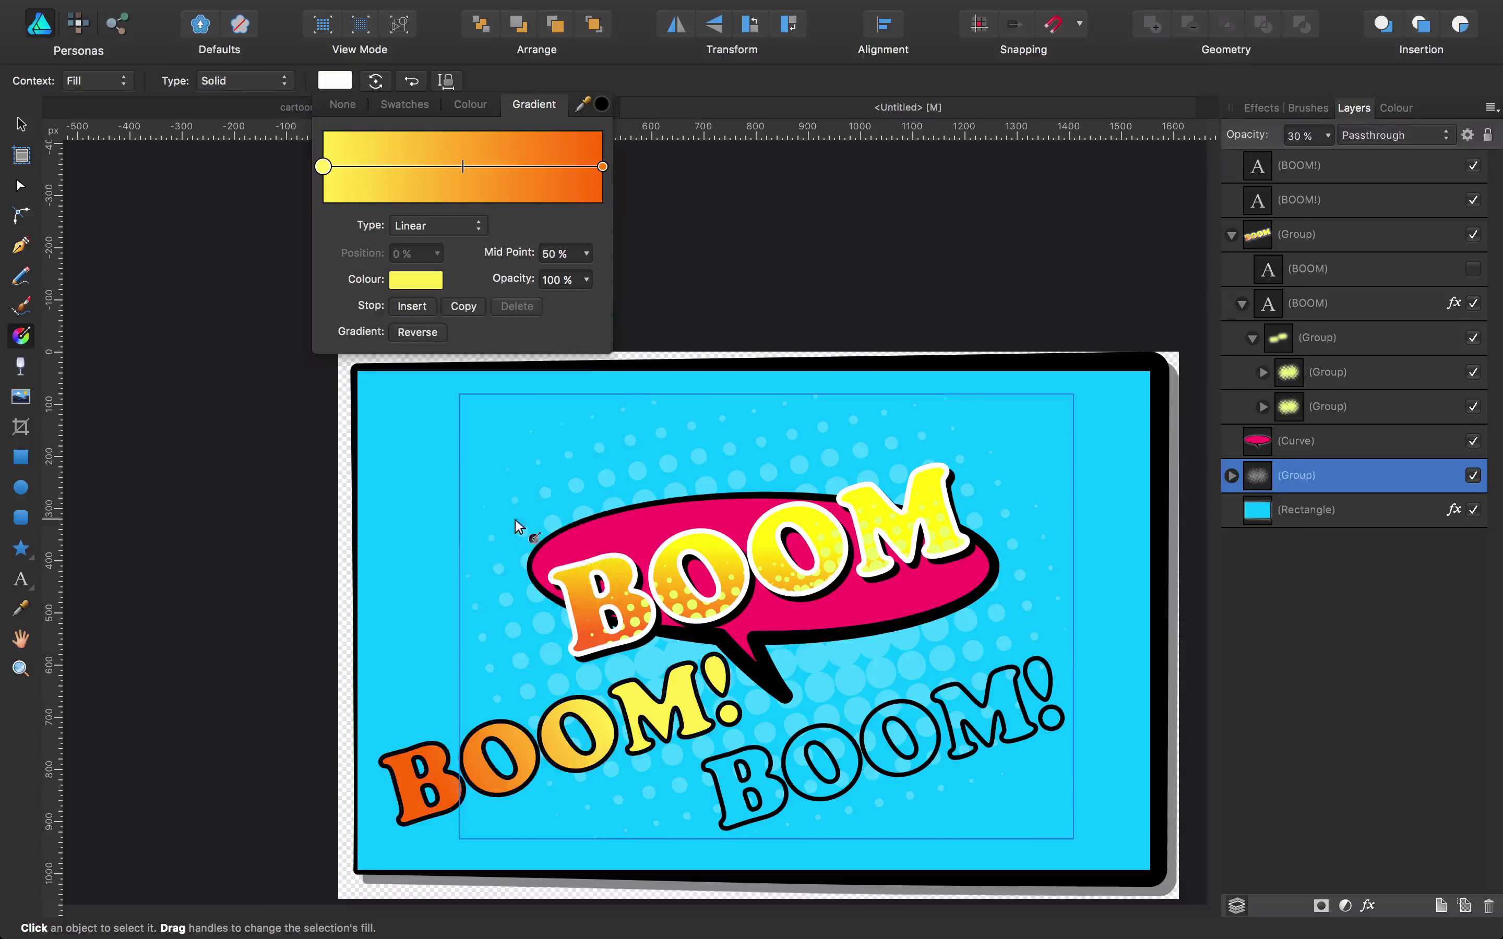
# Step: Change the stroke colour of the gradient-filled BOOM! copy from black to white
pyautogui.press('a')
pyautogui.click(444, 784)
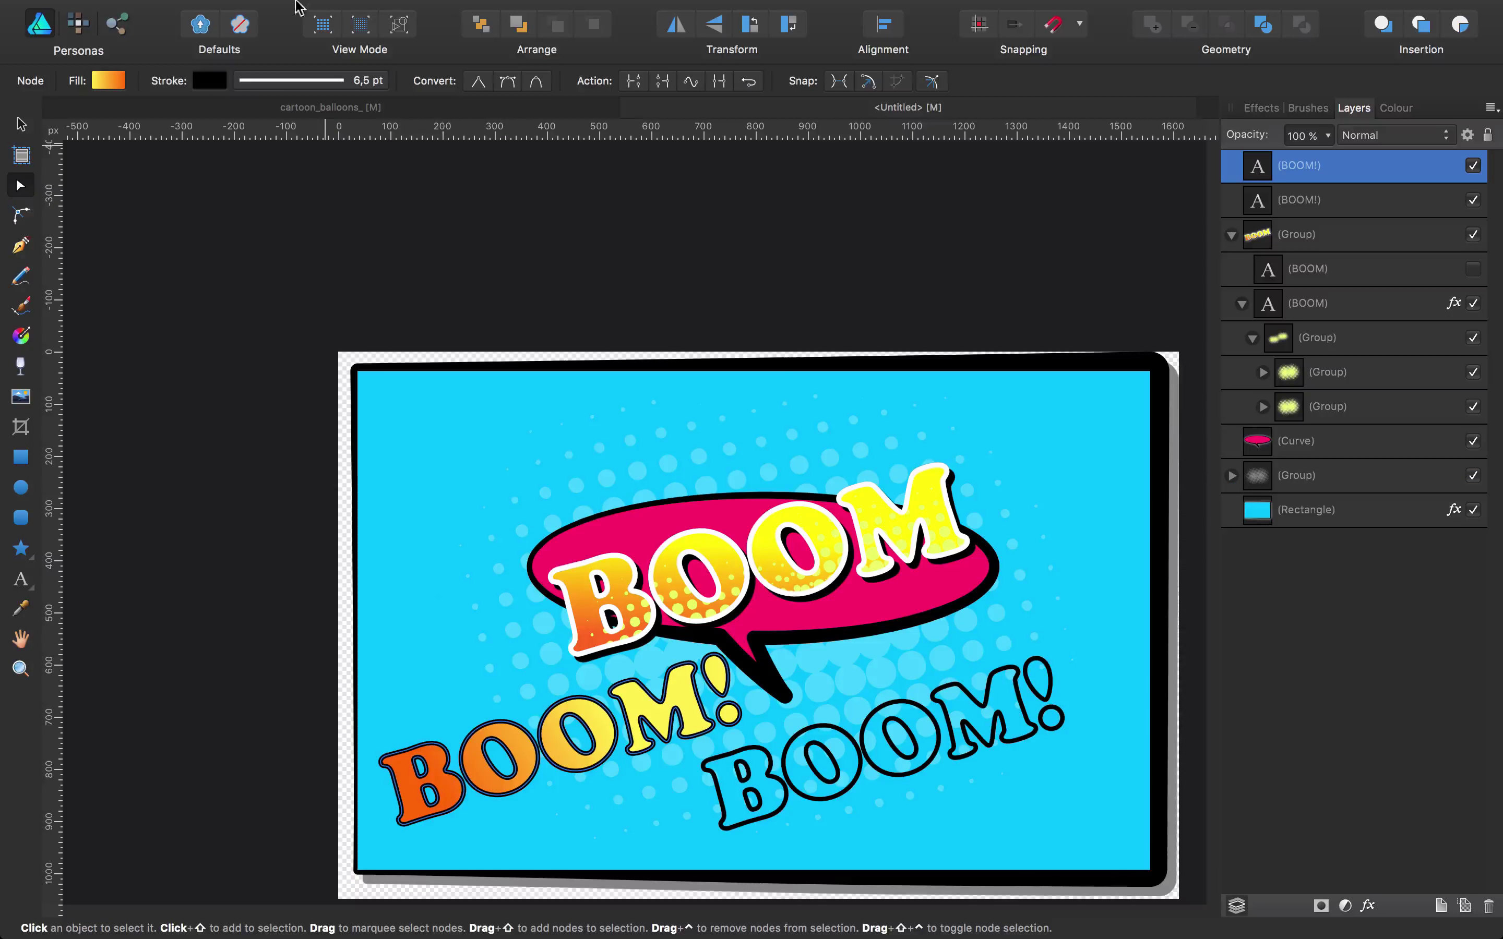
pyautogui.click(210, 80)
pyautogui.moveTo(336, 291)
pyautogui.mouseDown()
pyautogui.moveTo(286, 336)
pyautogui.moveTo(316, 348)
pyautogui.mouseUp()
pyautogui.press('v')
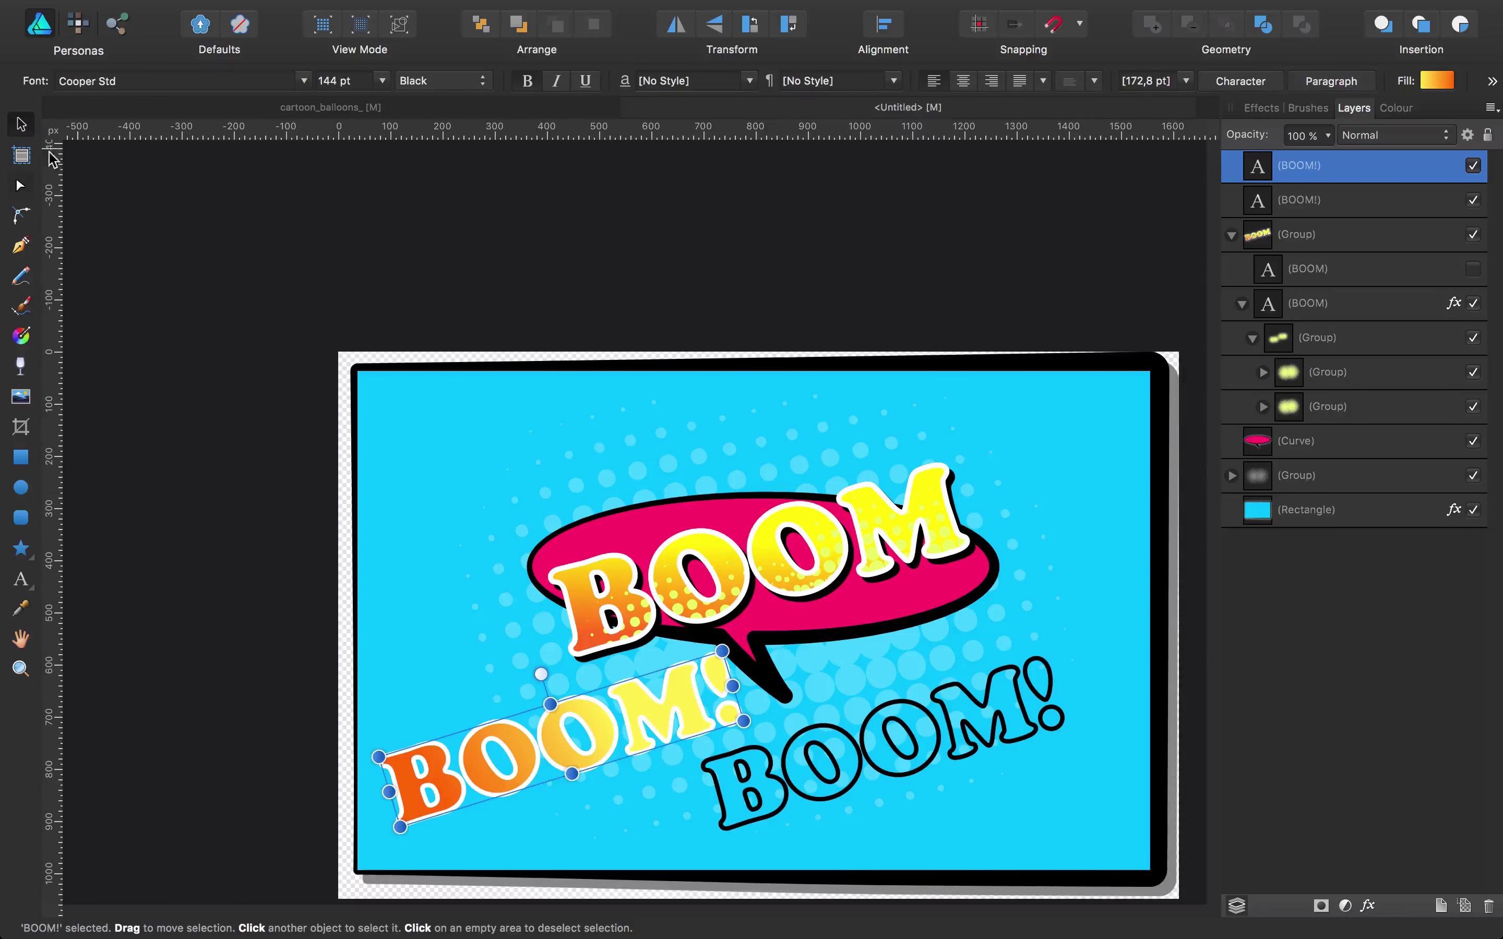
# Step: Move the gradient-filled BOOM! under the balloon, then cut and paste the black outline copy on top and align it over the letters
pyautogui.moveTo(572, 757); pyautogui.dragTo(846, 717)
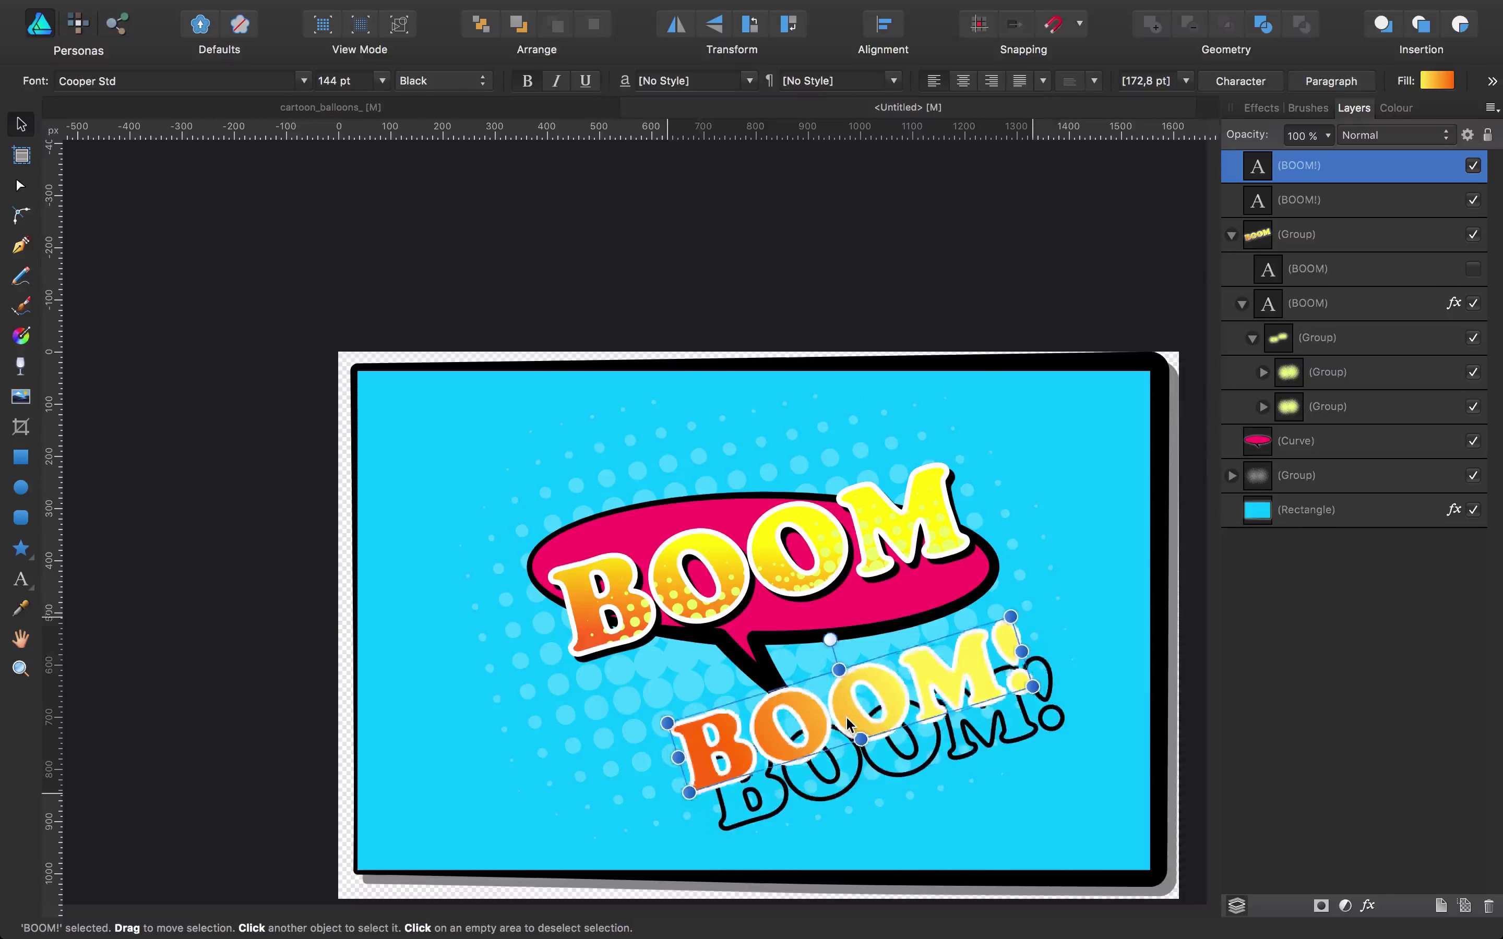
pyautogui.click(913, 770)
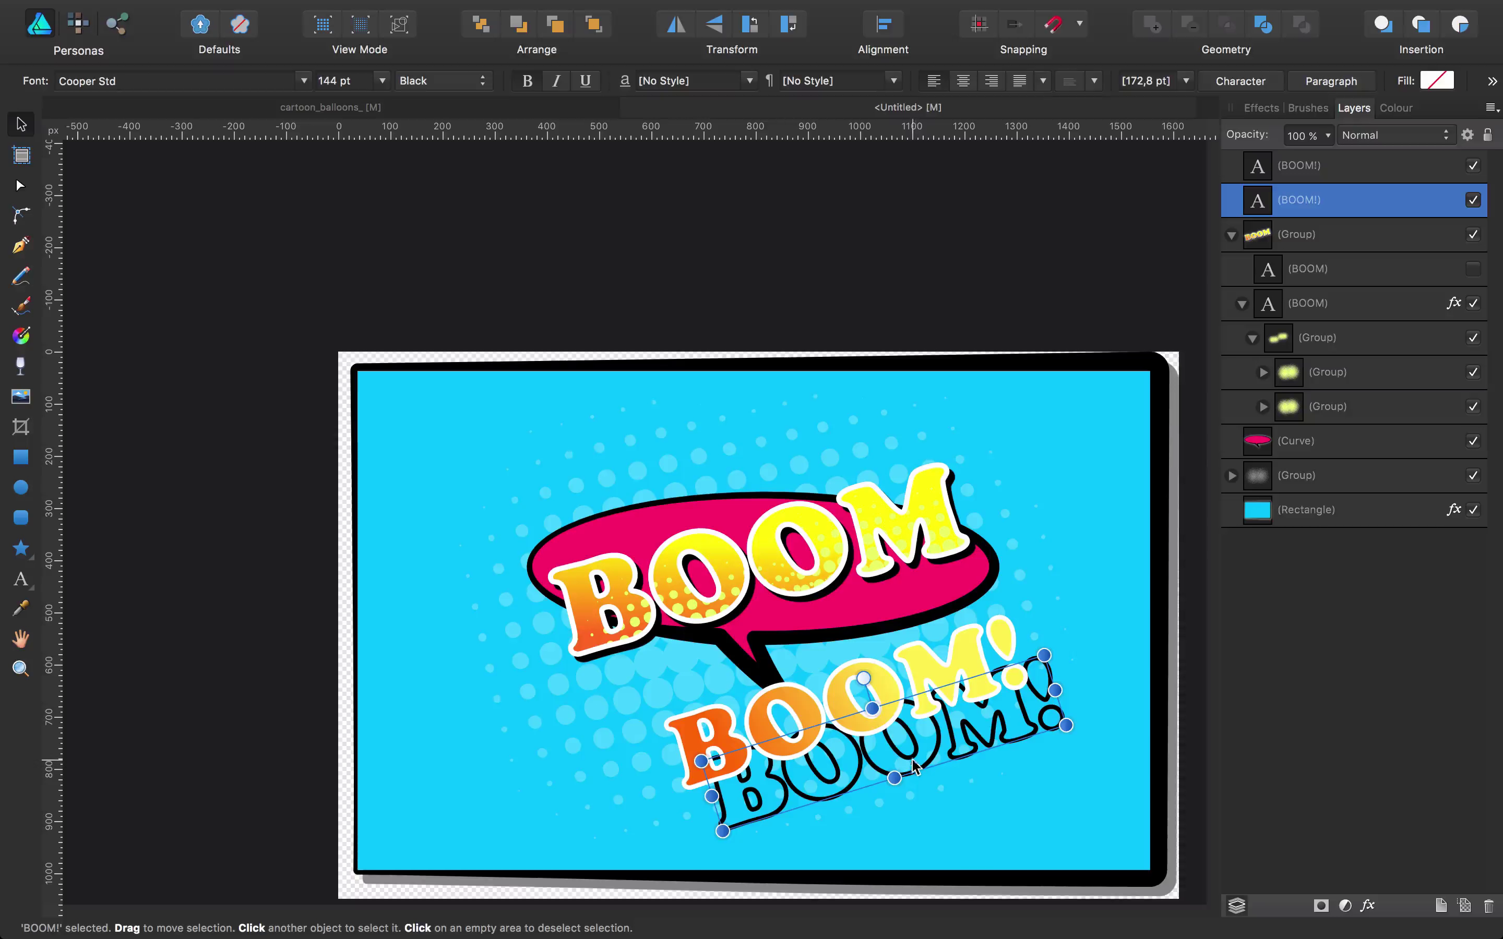
pyautogui.hotkey('ctrl', 'x')
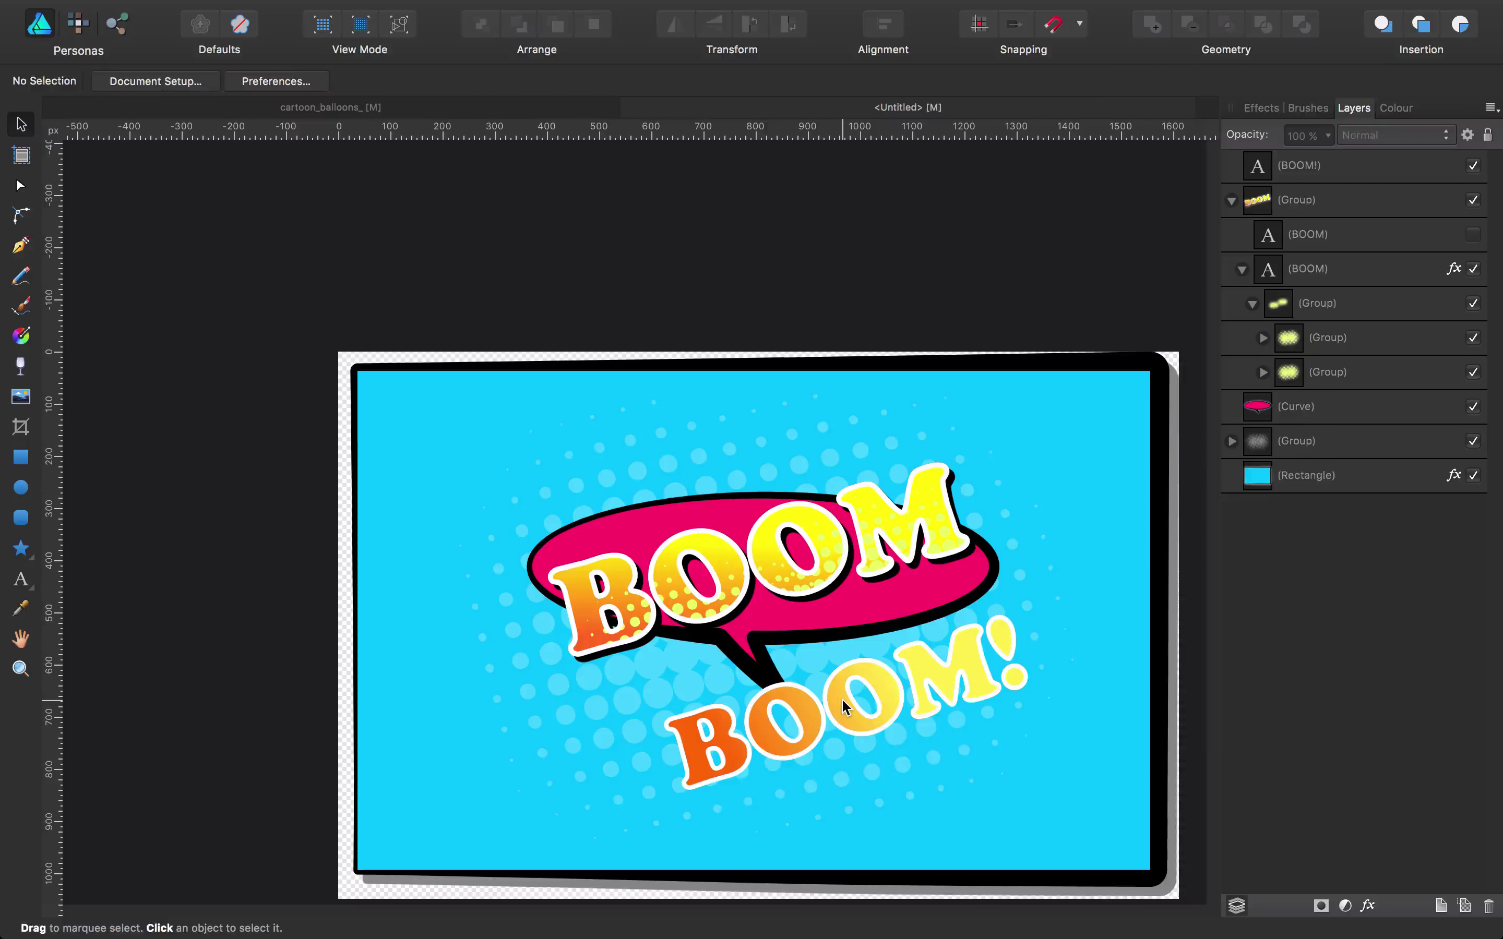
pyautogui.hotkey('ctrl', 'v')
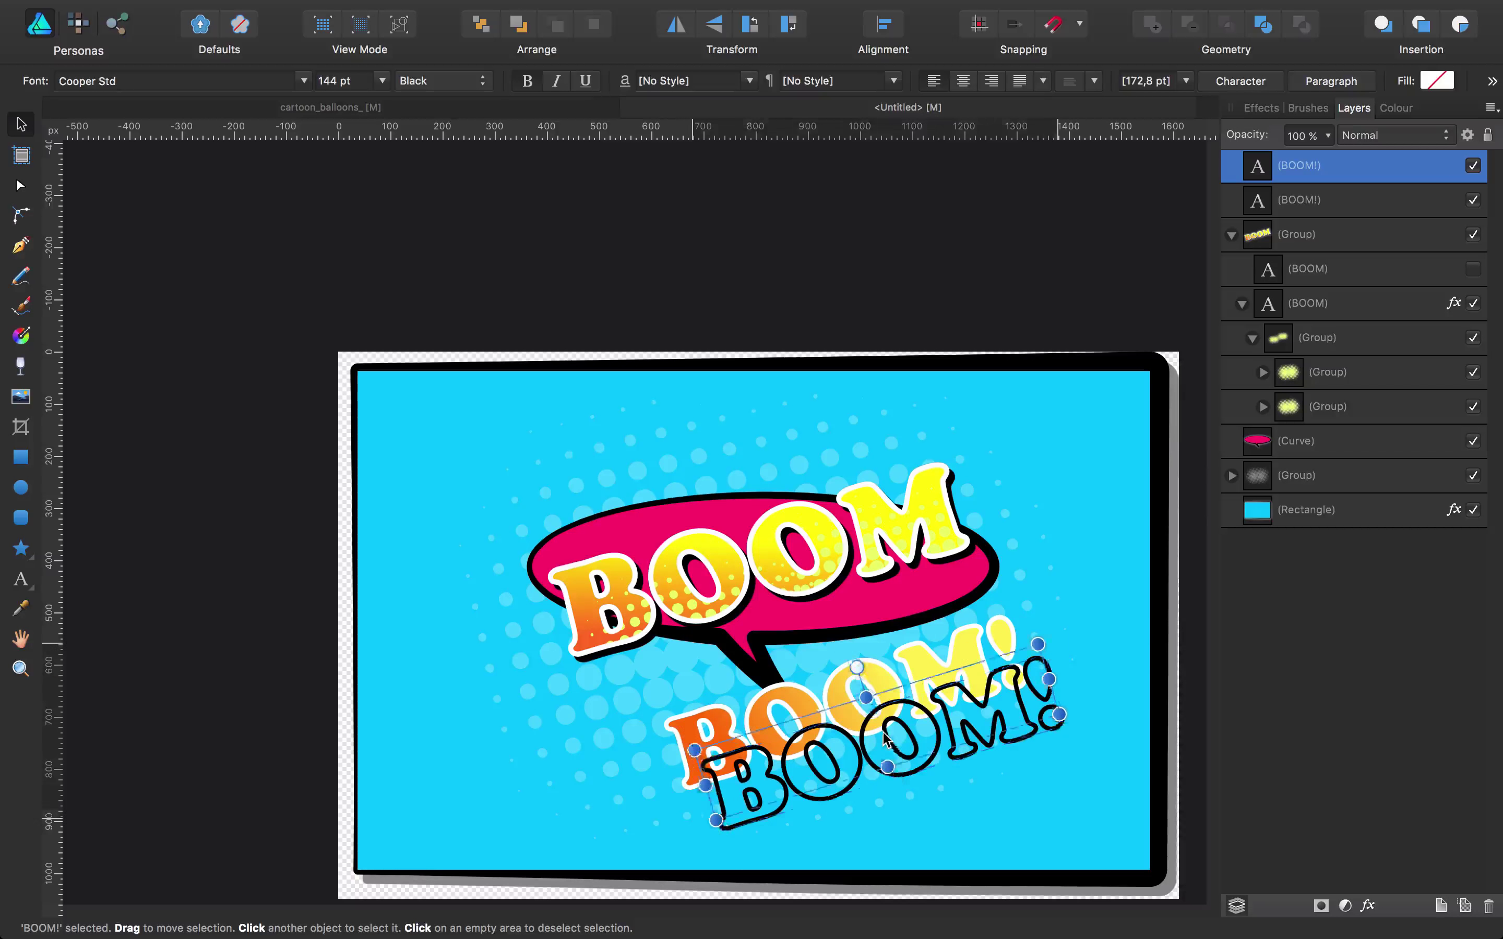
pyautogui.moveTo(895, 751); pyautogui.dragTo(861, 711)
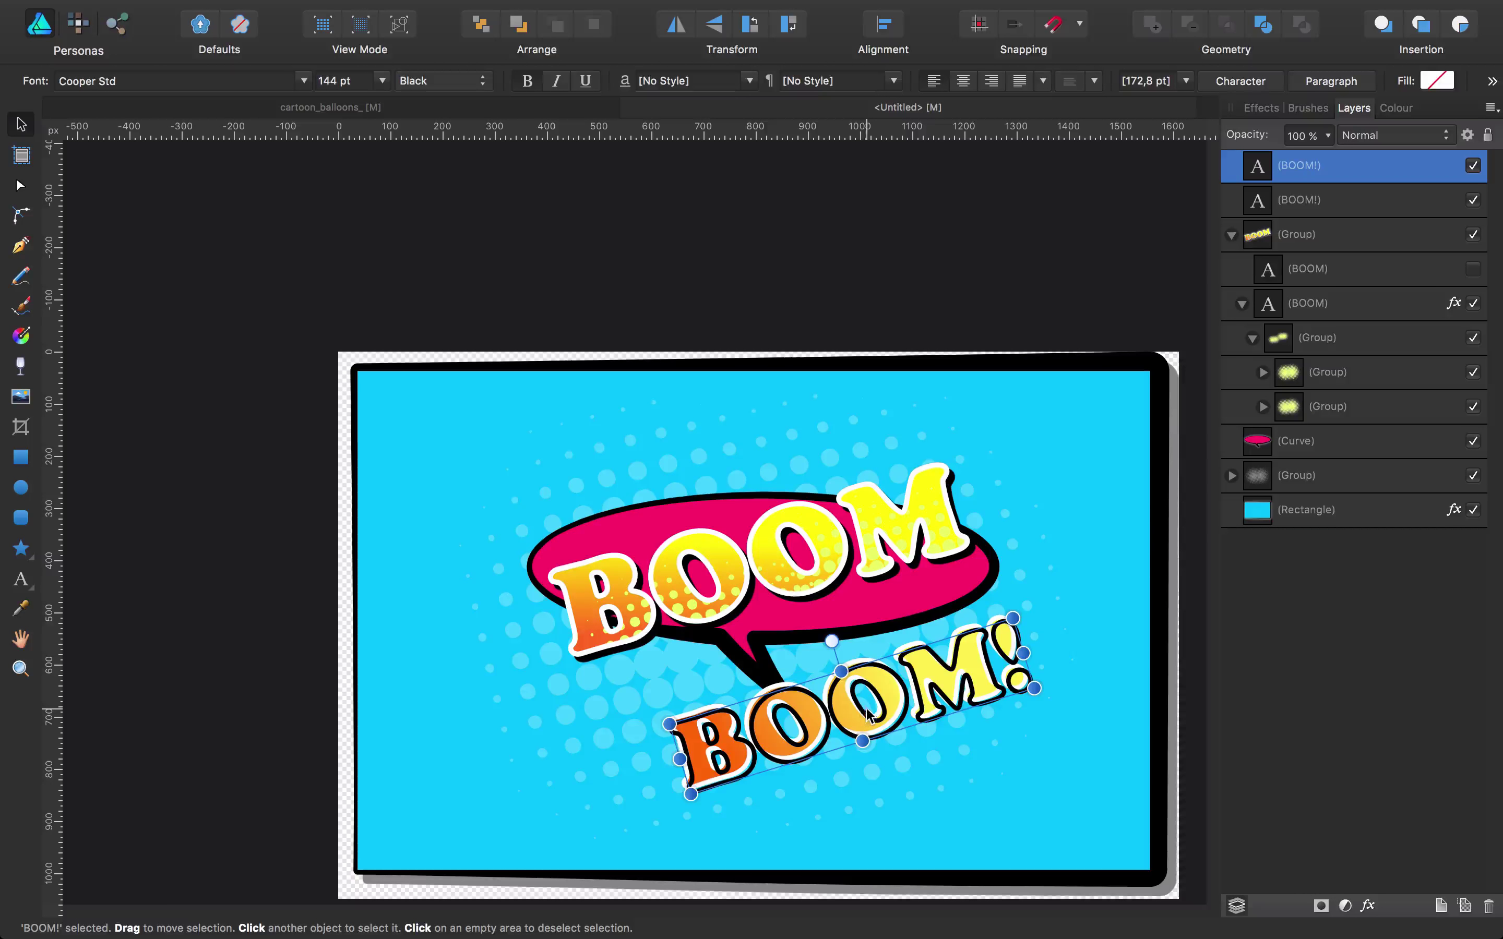
# Step: Show the original BOOM's hidden black outline text and nudge the new outline copy slightly left to match its offset
pyautogui.click(1474, 268)
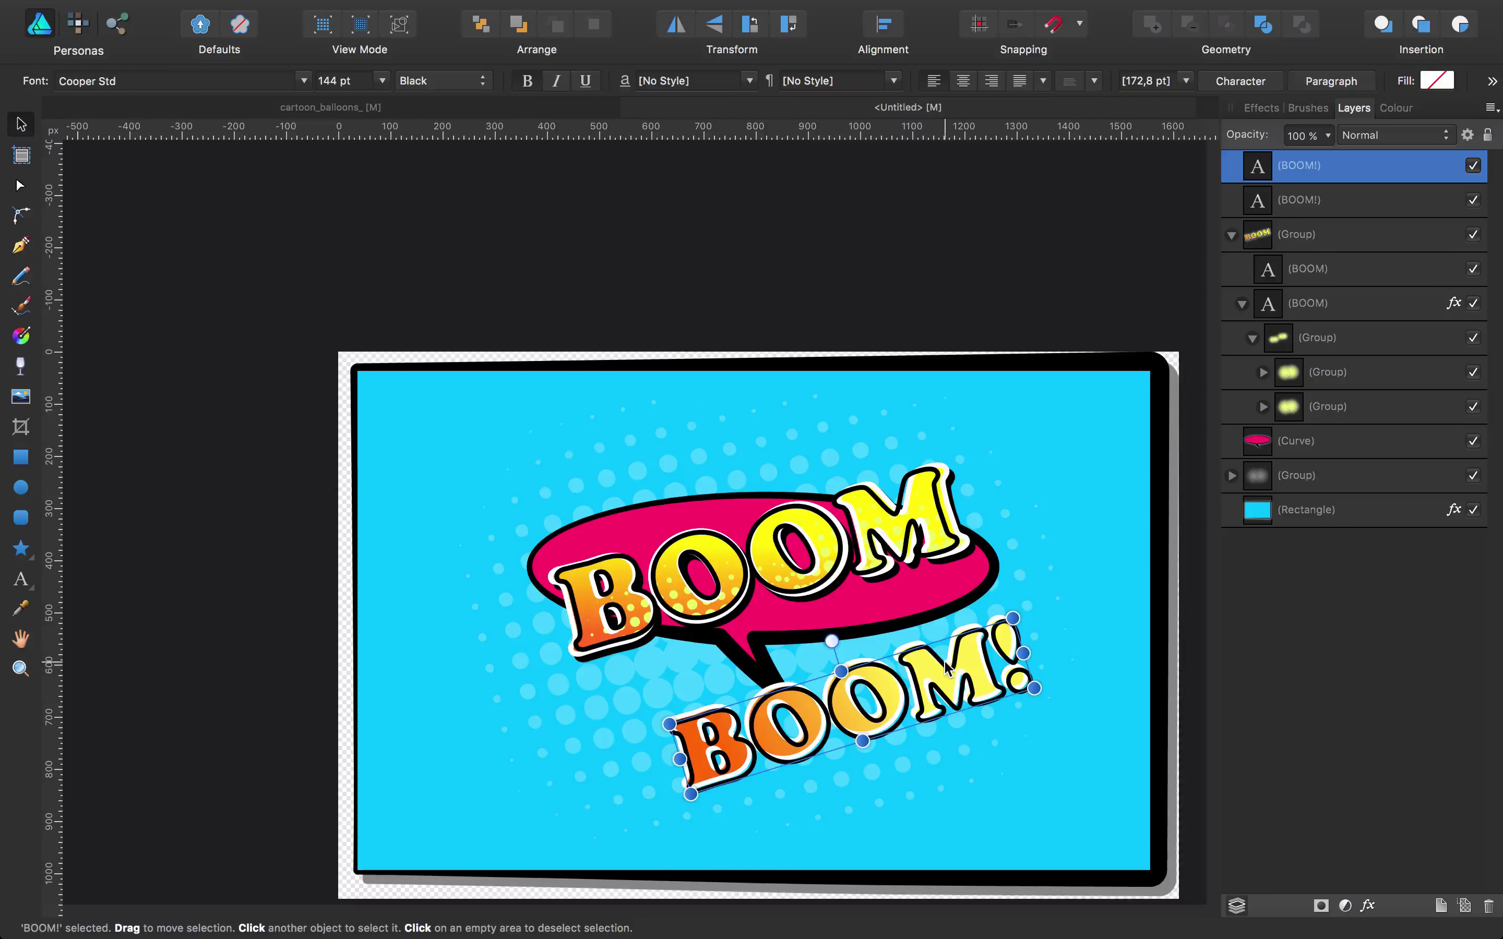
pyautogui.moveTo(944, 668); pyautogui.dragTo(938, 669)
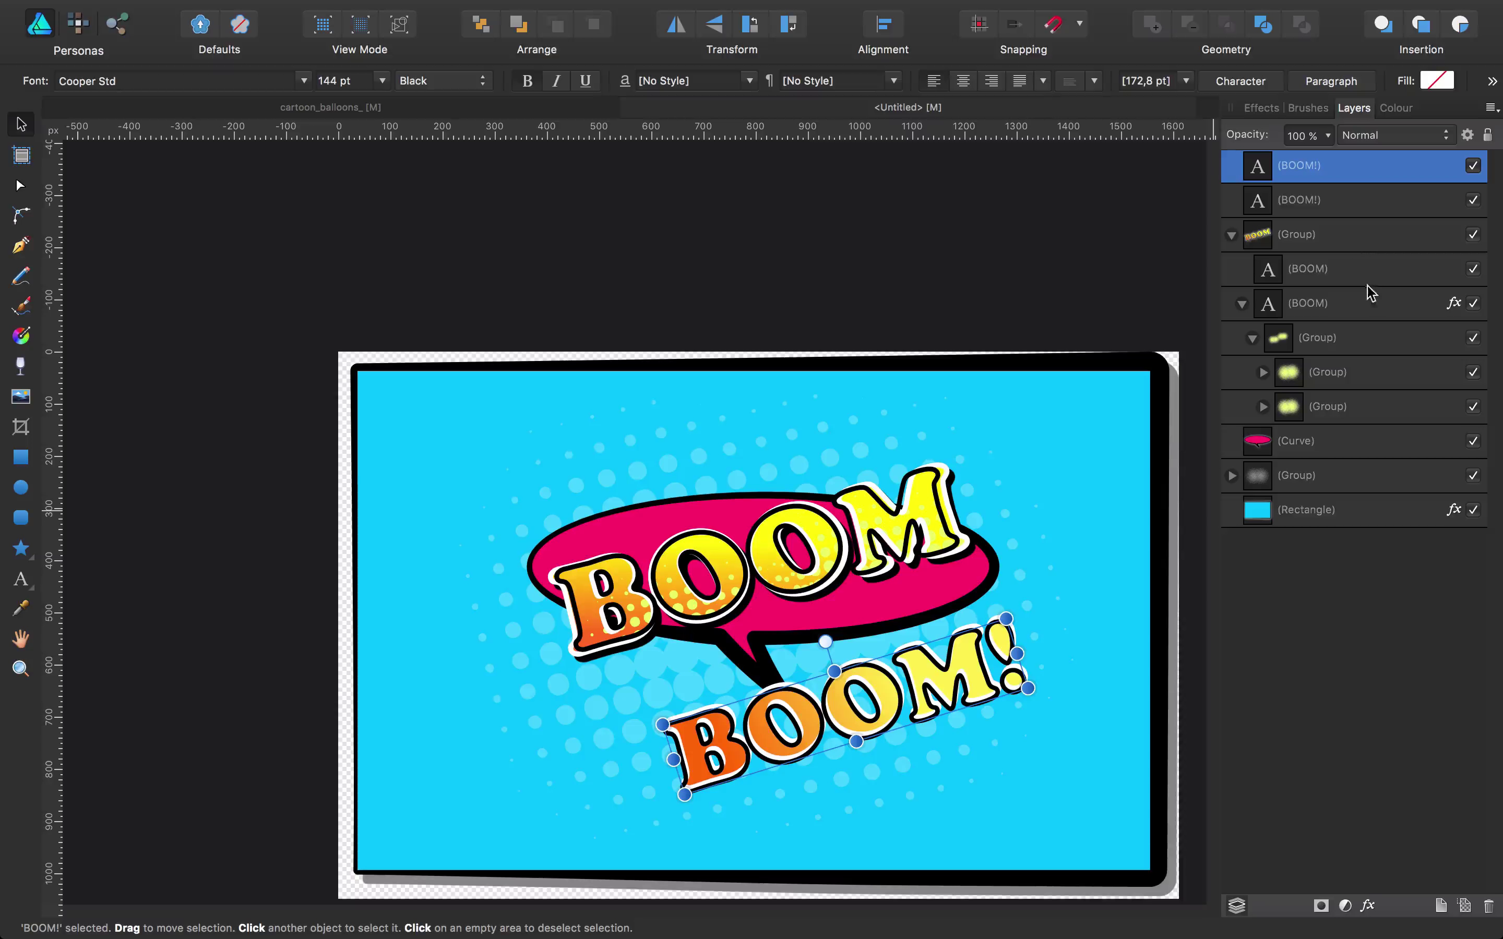
# Step: Enlarge the gradient-filled BOOM! to 154.8 pt, then scale both copies together to bring it to 186.9 pt and reposition them below the balloon
pyautogui.click(1363, 213)
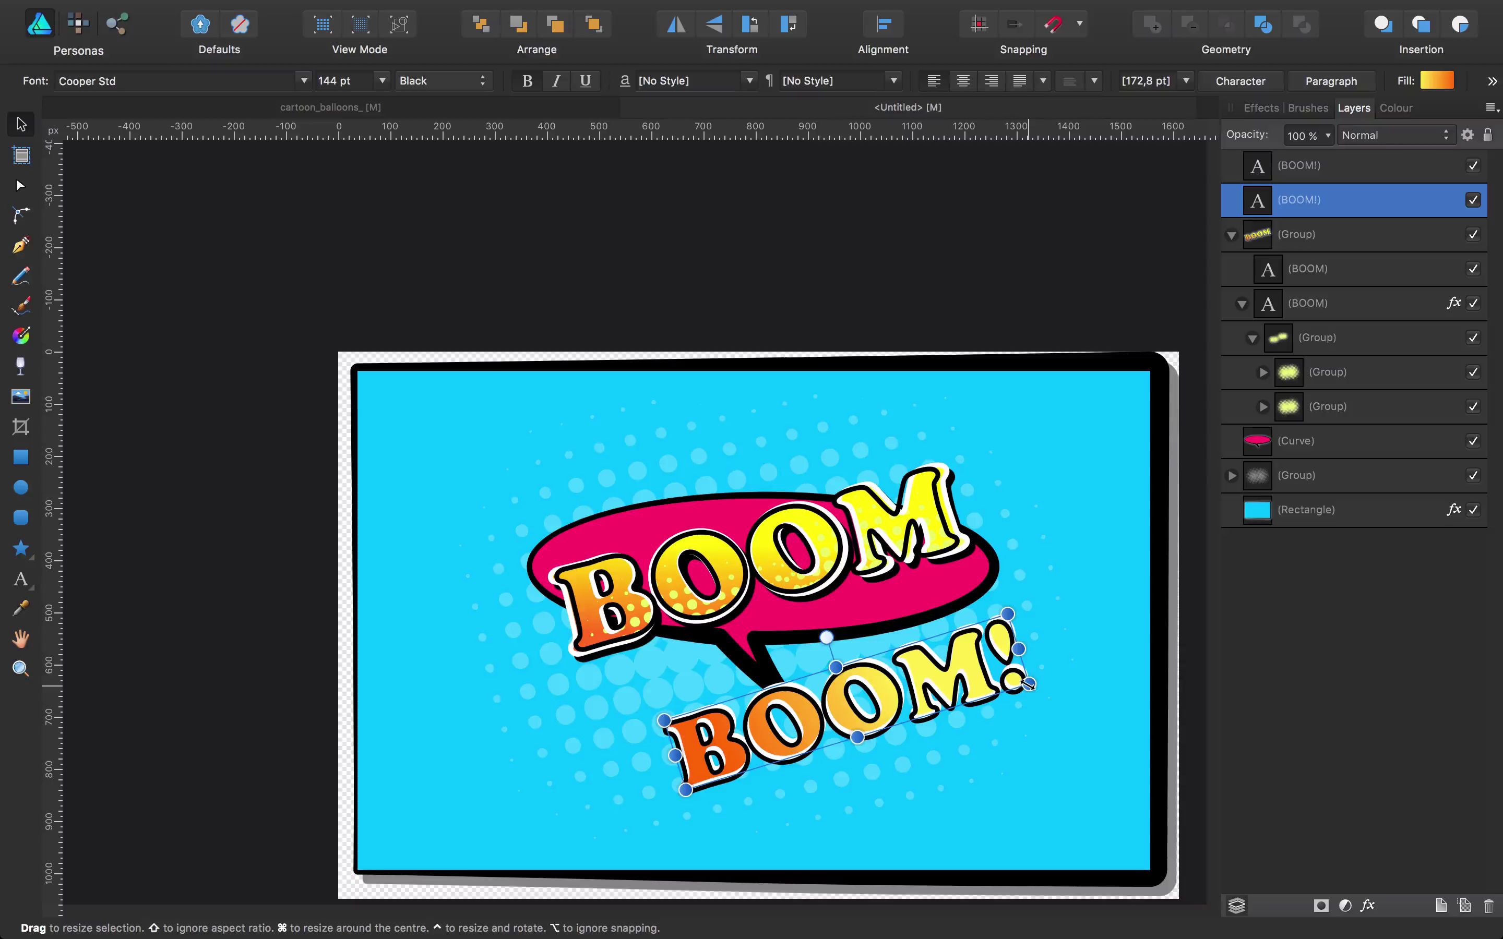
pyautogui.moveTo(1028, 684); pyautogui.dragTo(1034, 688)
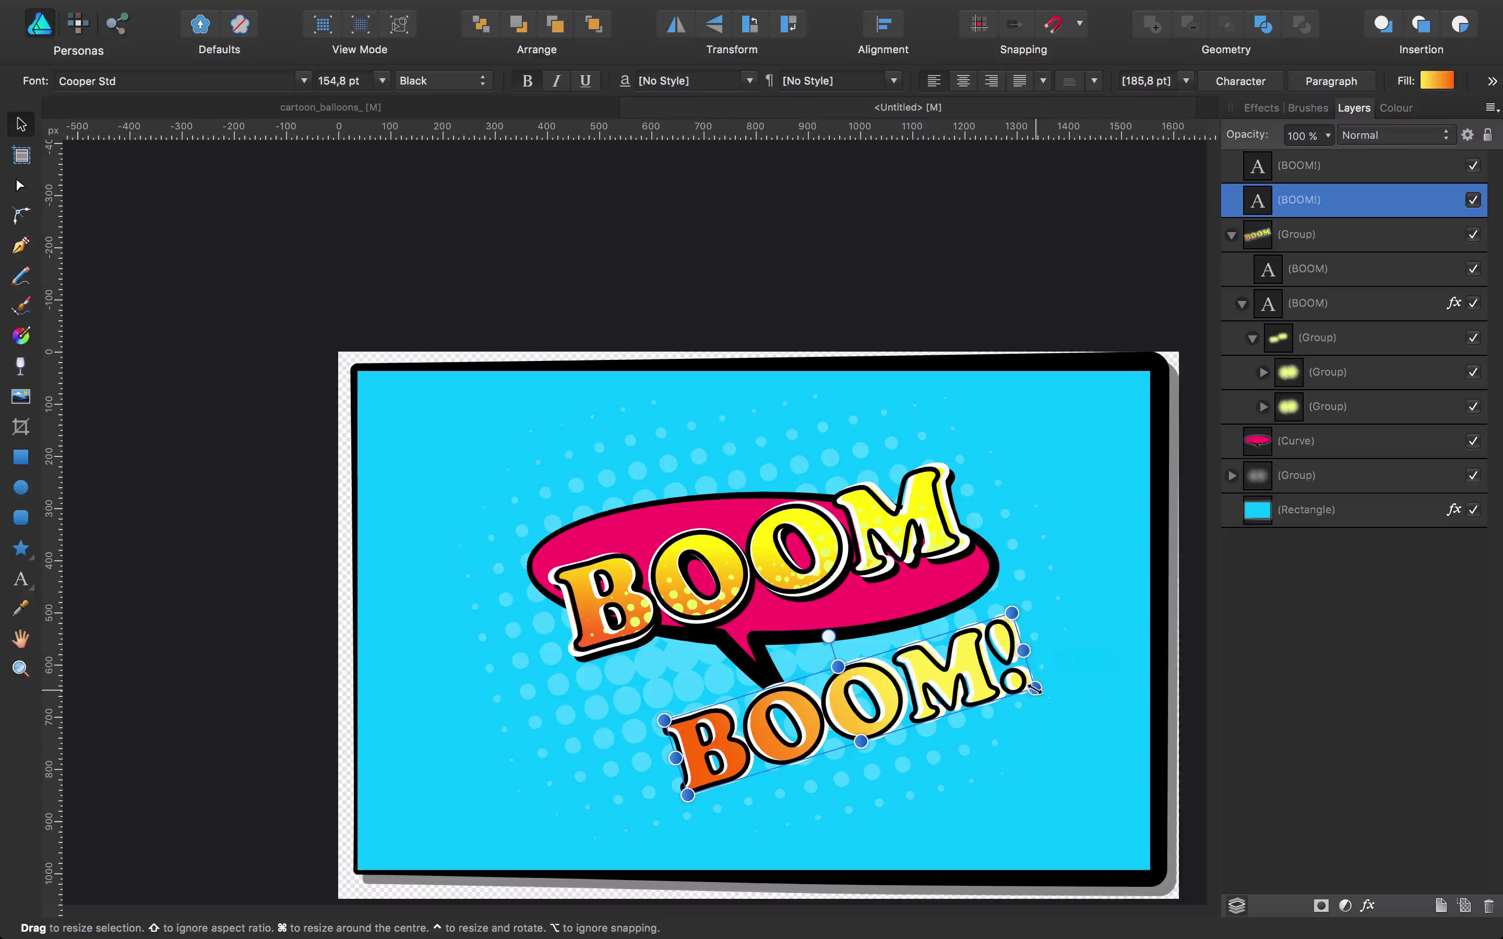
pyautogui.keyDown('shift'); pyautogui.click(1345, 171); pyautogui.keyUp('shift')
pyautogui.moveTo(1031, 610); pyautogui.dragTo(1106, 559)
pyautogui.moveTo(1029, 627); pyautogui.dragTo(962, 634)
# Step: Check the original BOOM with its outline toggled, then hide the new black outline copy and select the gradient-filled BOOM!
pyautogui.click(1339, 304)
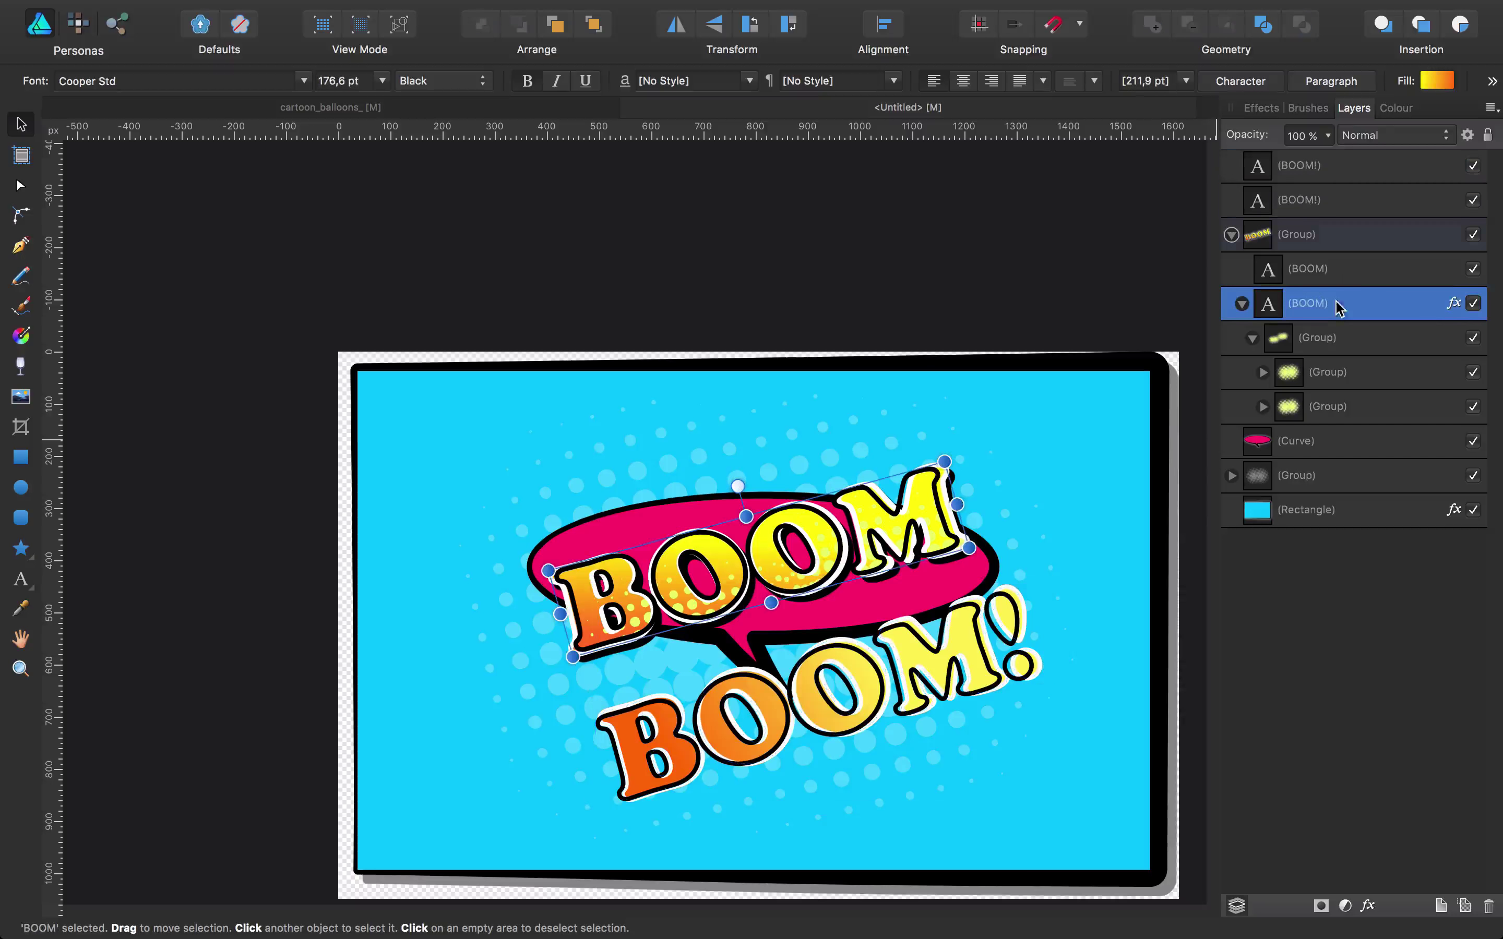
pyautogui.click(1474, 269)
pyautogui.click(1476, 271)
pyautogui.click(1474, 167)
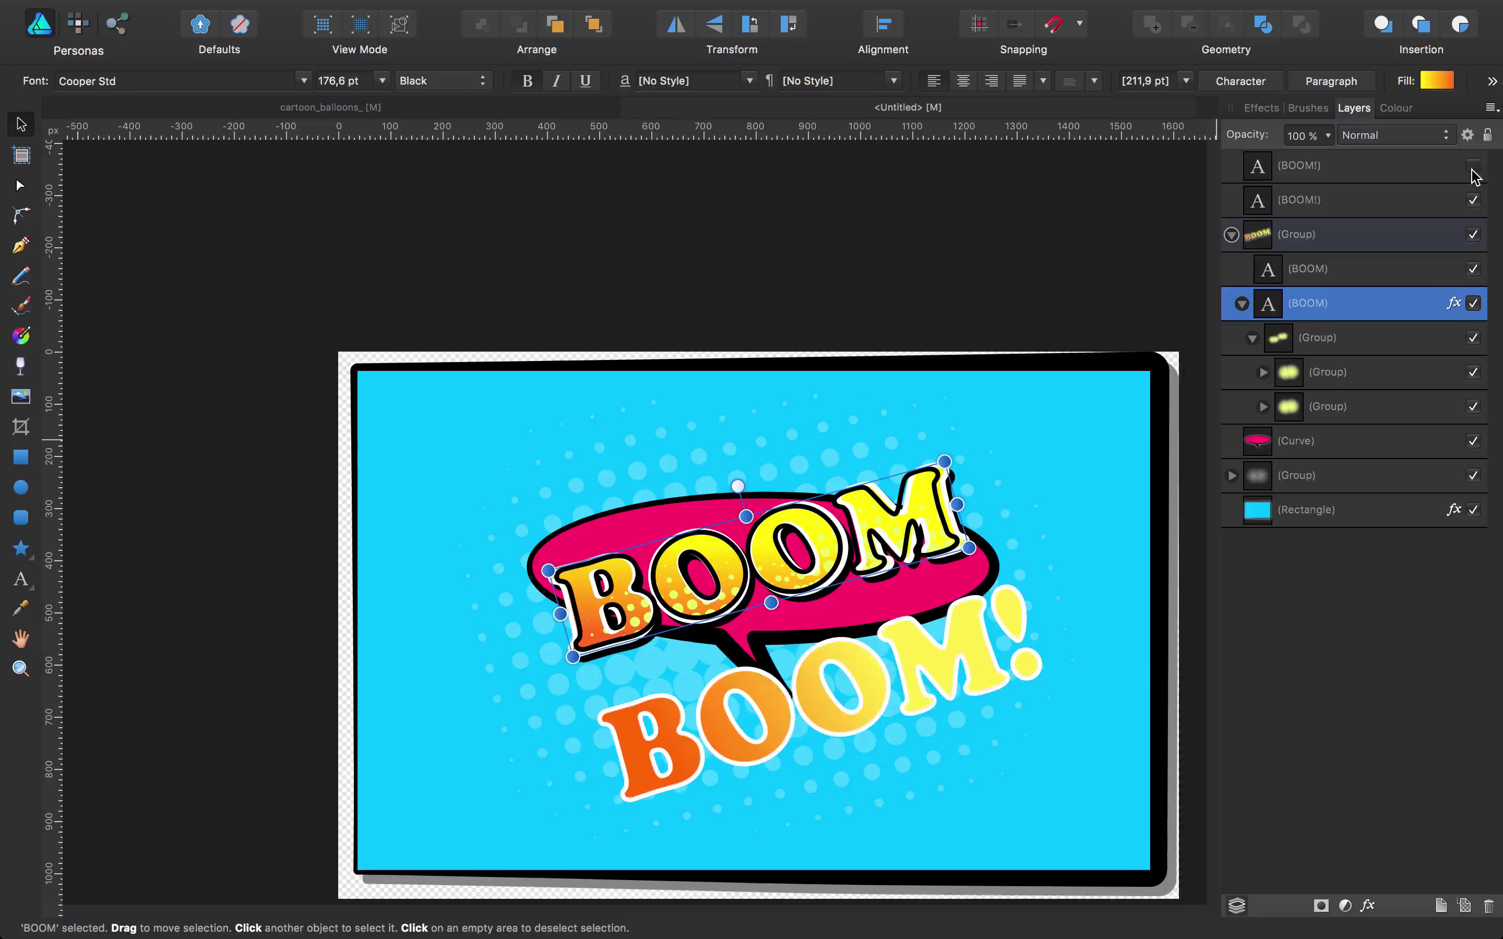
pyautogui.click(1441, 200)
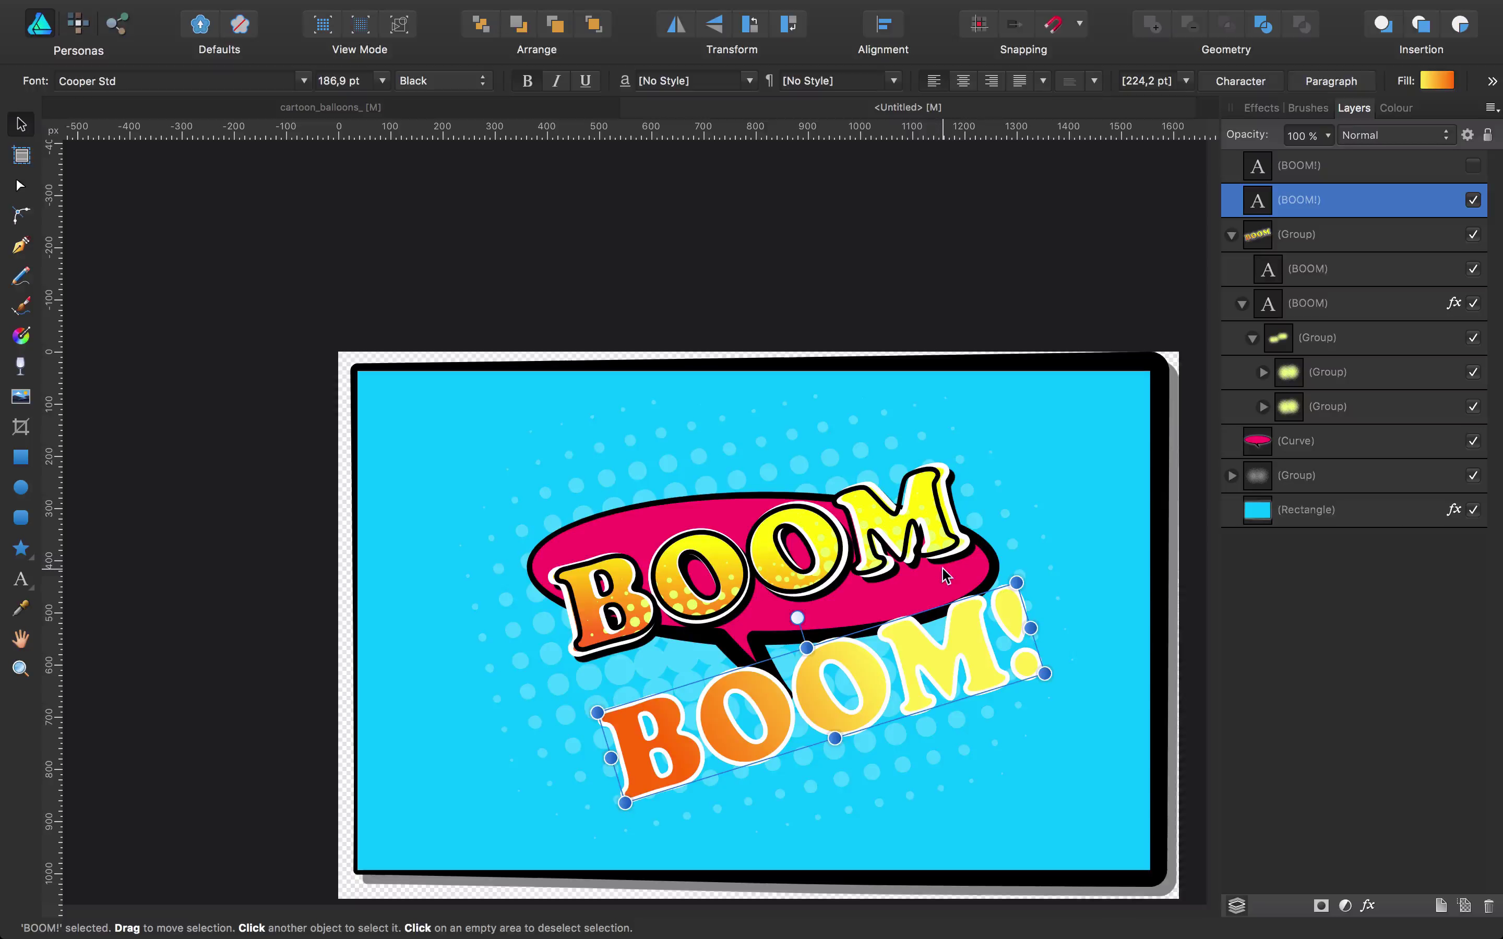
# Step: Enable a black Outer Shadow on the gradient-filled BOOM! with 100% opacity and a 5 px offset
pyautogui.click(1260, 108)
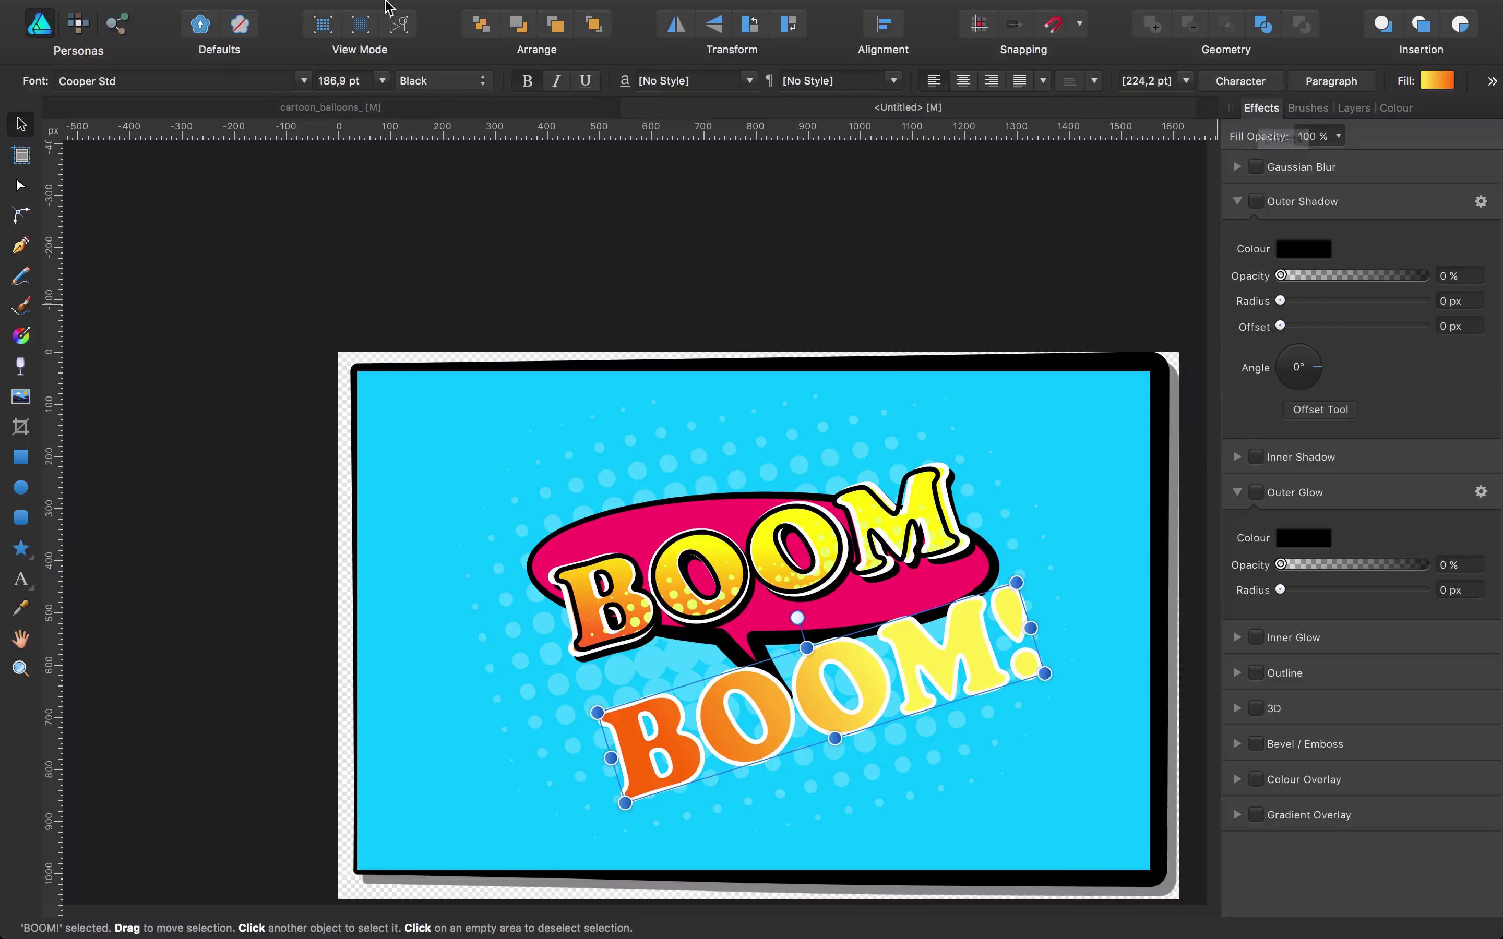
pyautogui.moveTo(389, 7)
pyautogui.click(459, 15)
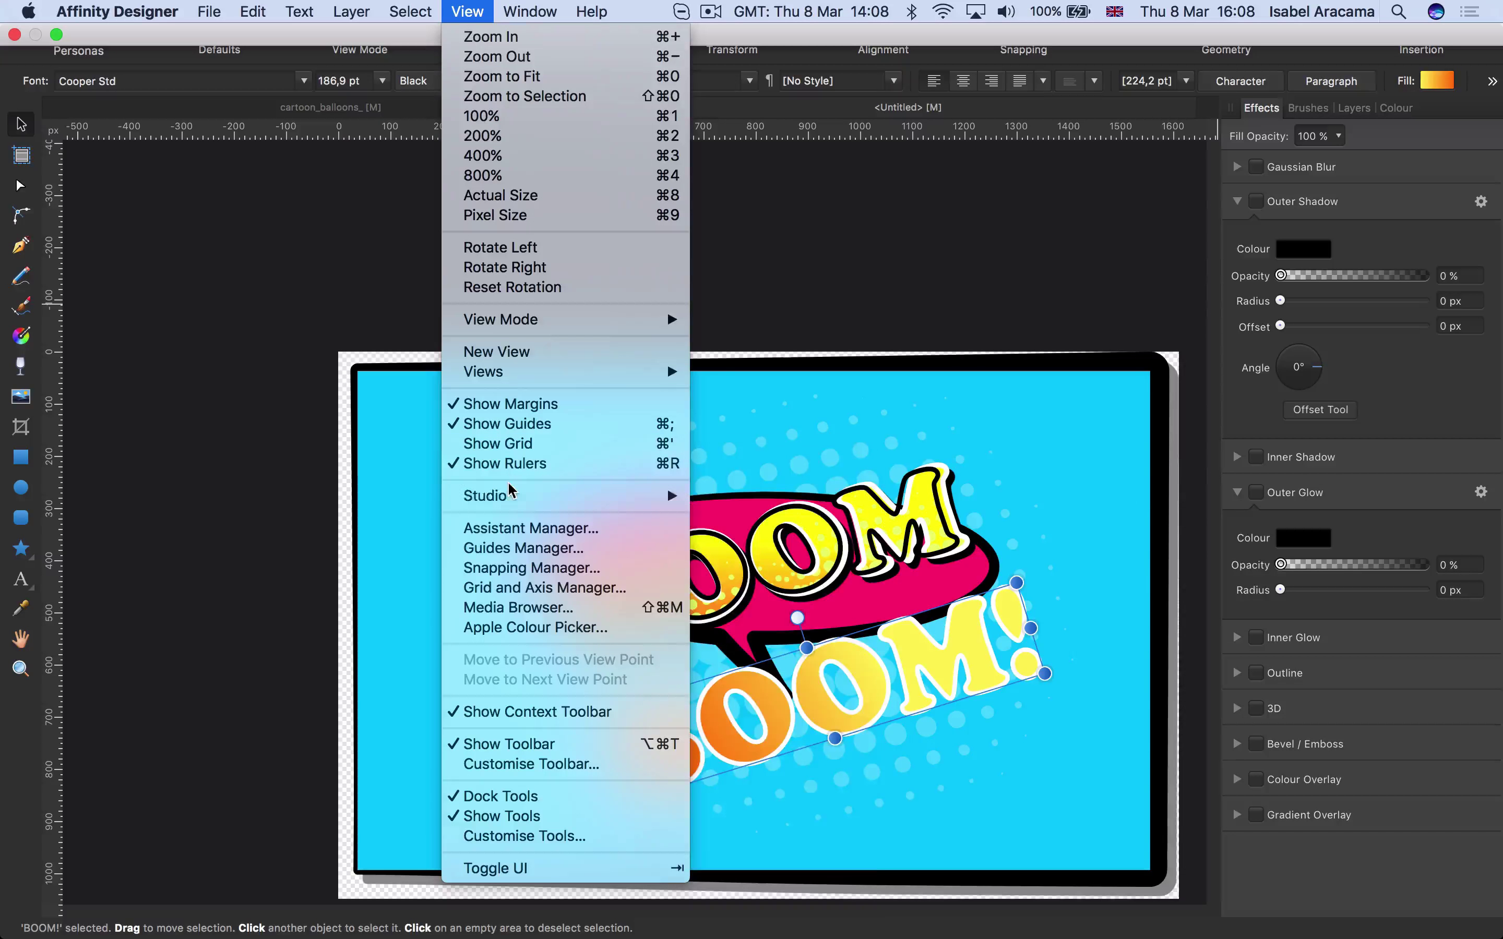
pyautogui.moveTo(523, 496)
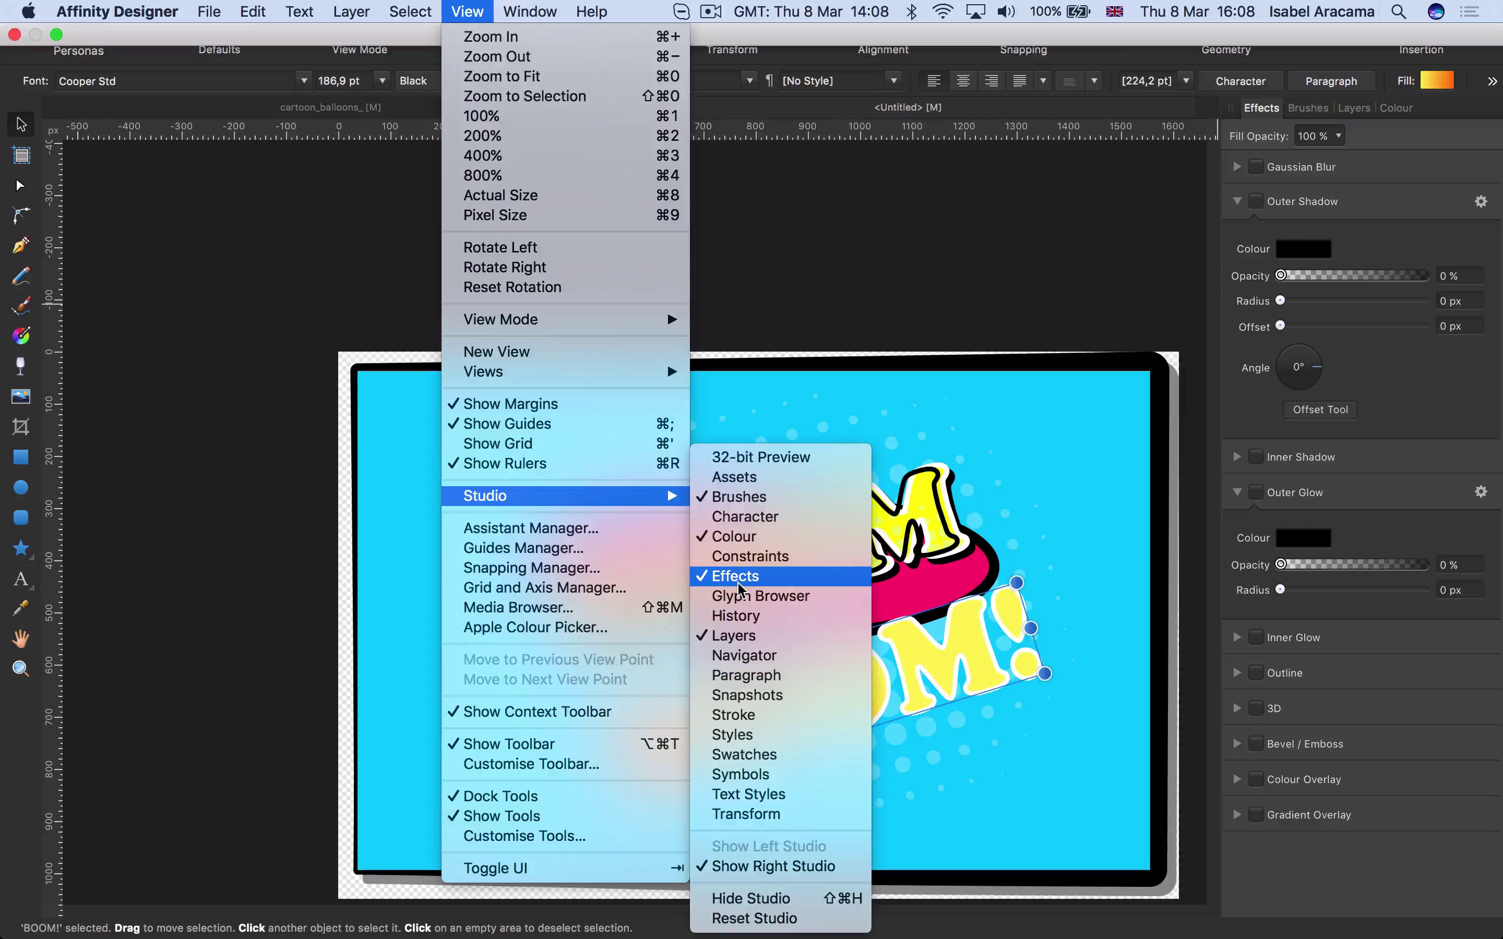
pyautogui.click(1263, 111)
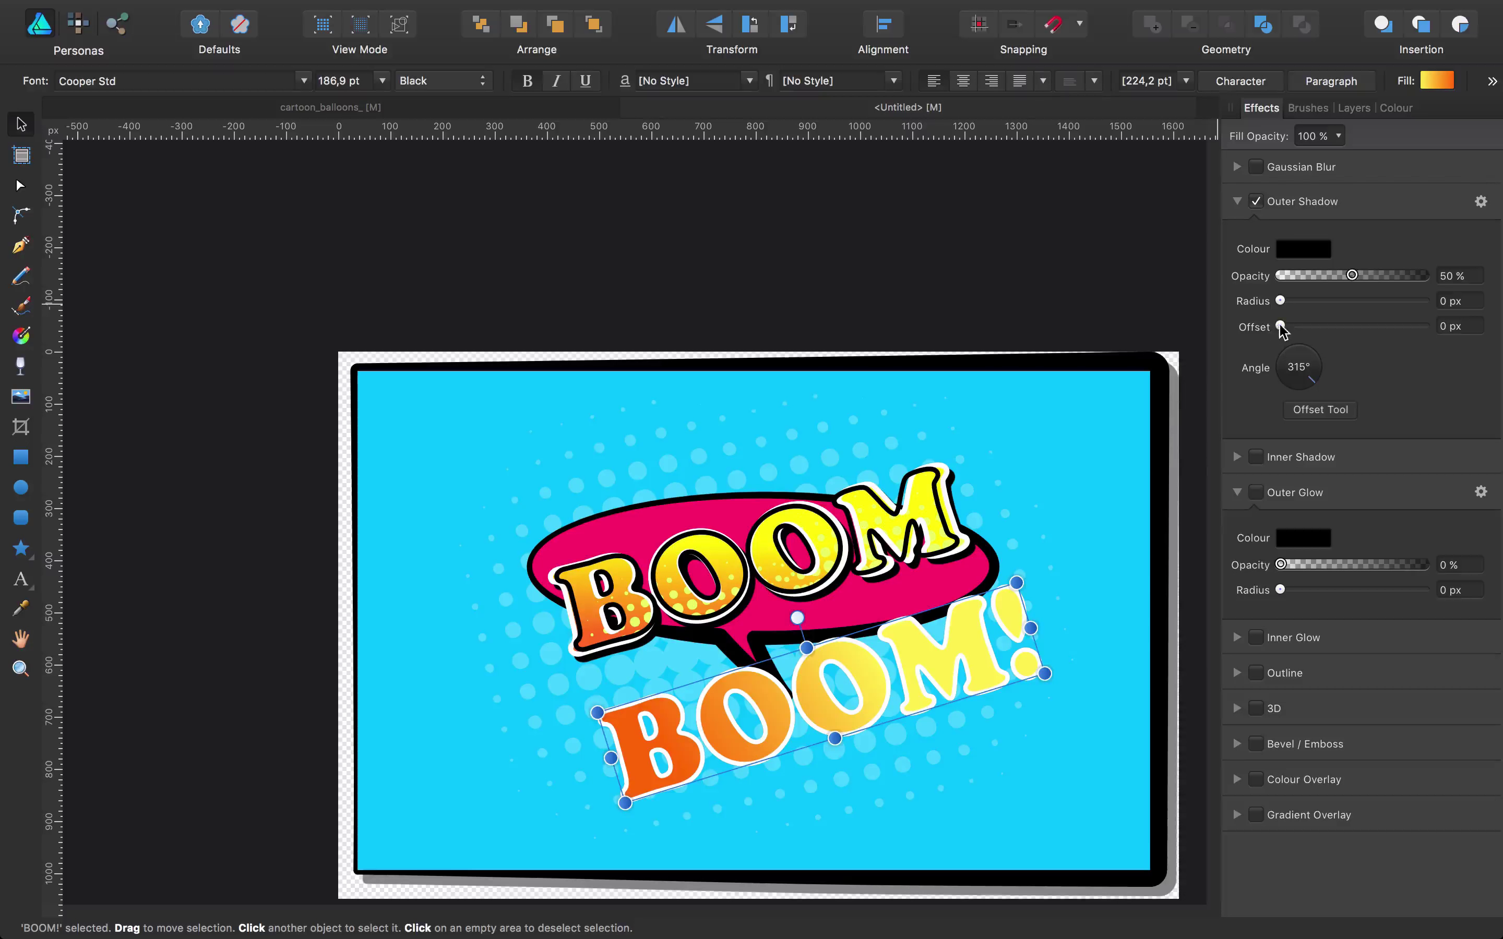
pyautogui.moveTo(1281, 325); pyautogui.dragTo(1437, 274)
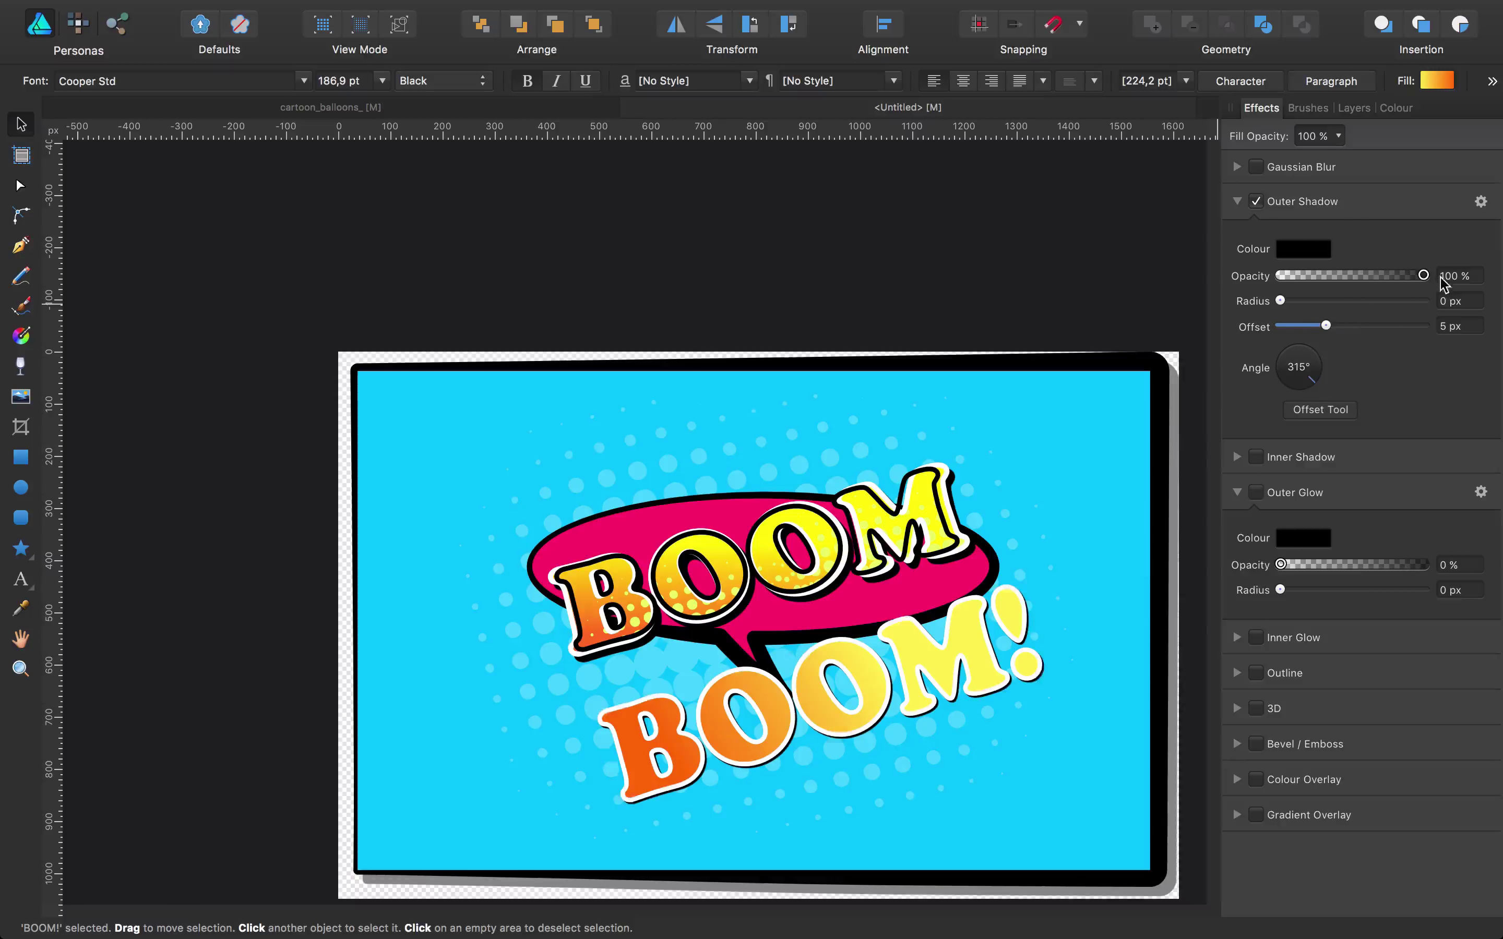
# Step: Set the outer shadow's angle to 340°, radius to 0 px and offset to 16.4 px
pyautogui.moveTo(1280, 300); pyautogui.dragTo(1346, 325)
pyautogui.moveTo(1310, 386); pyautogui.dragTo(1327, 385)
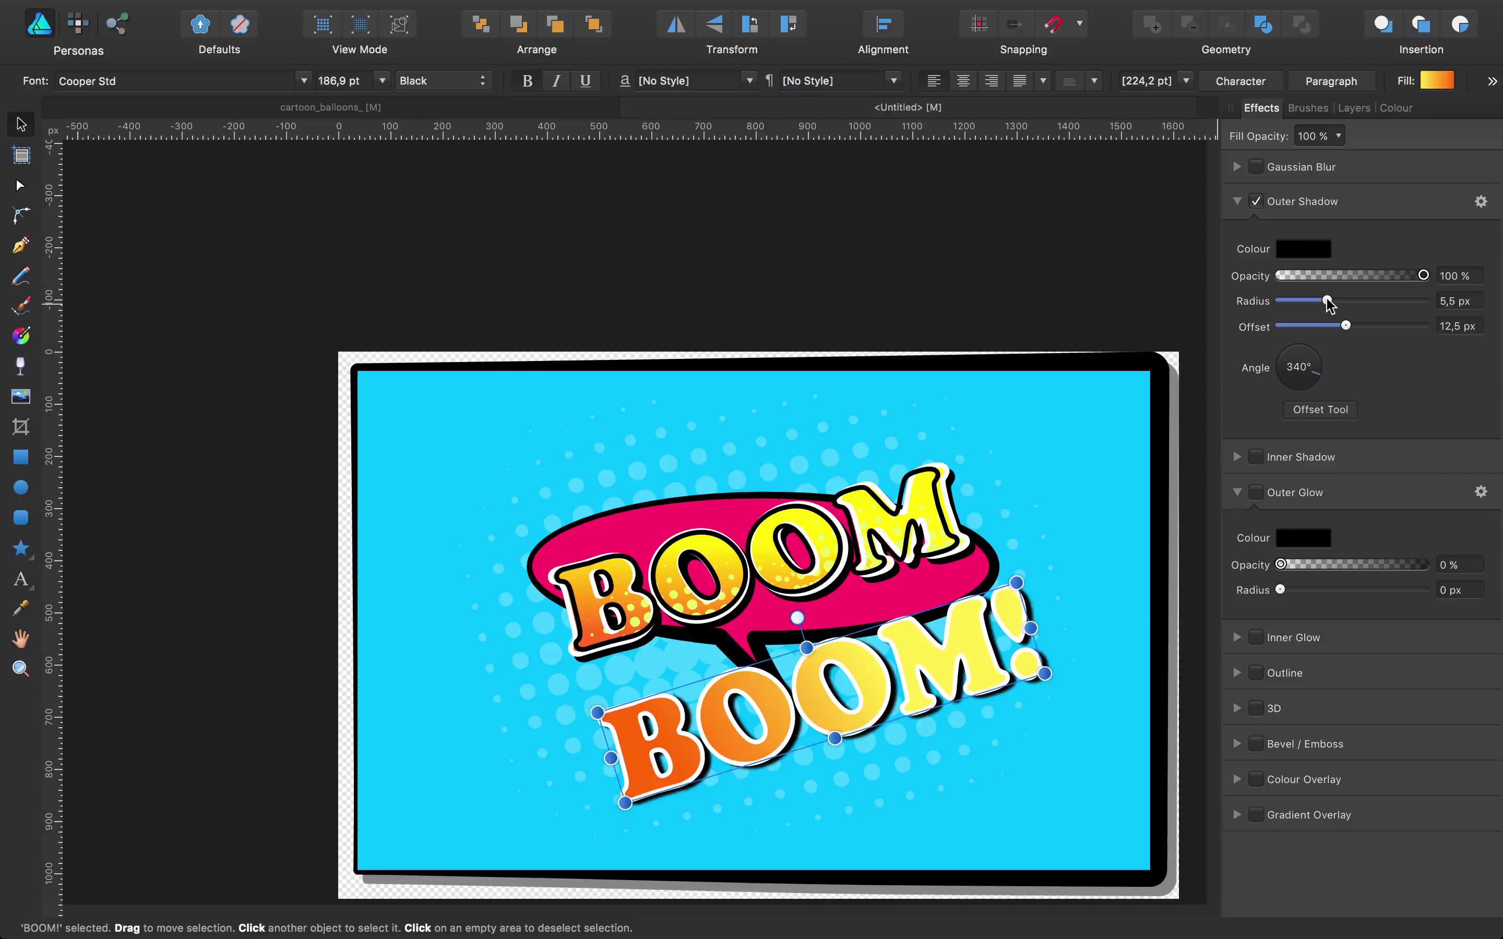
pyautogui.moveTo(1326, 302); pyautogui.dragTo(1212, 361)
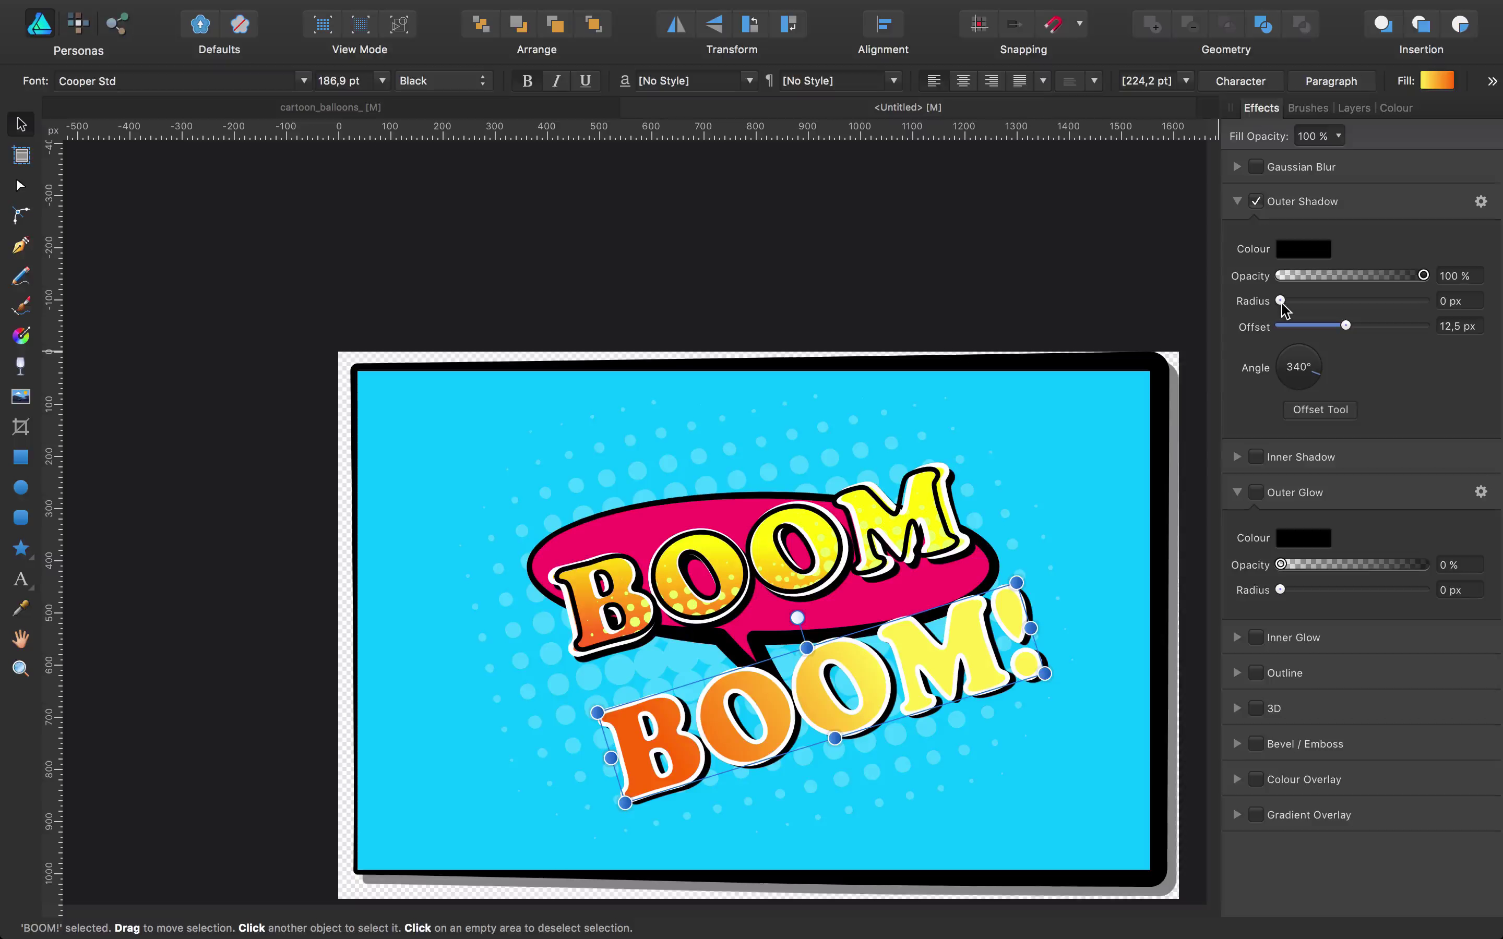
pyautogui.moveTo(1345, 327)
pyautogui.mouseDown()
pyautogui.moveTo(1369, 332)
pyautogui.moveTo(1353, 329)
pyautogui.mouseUp()
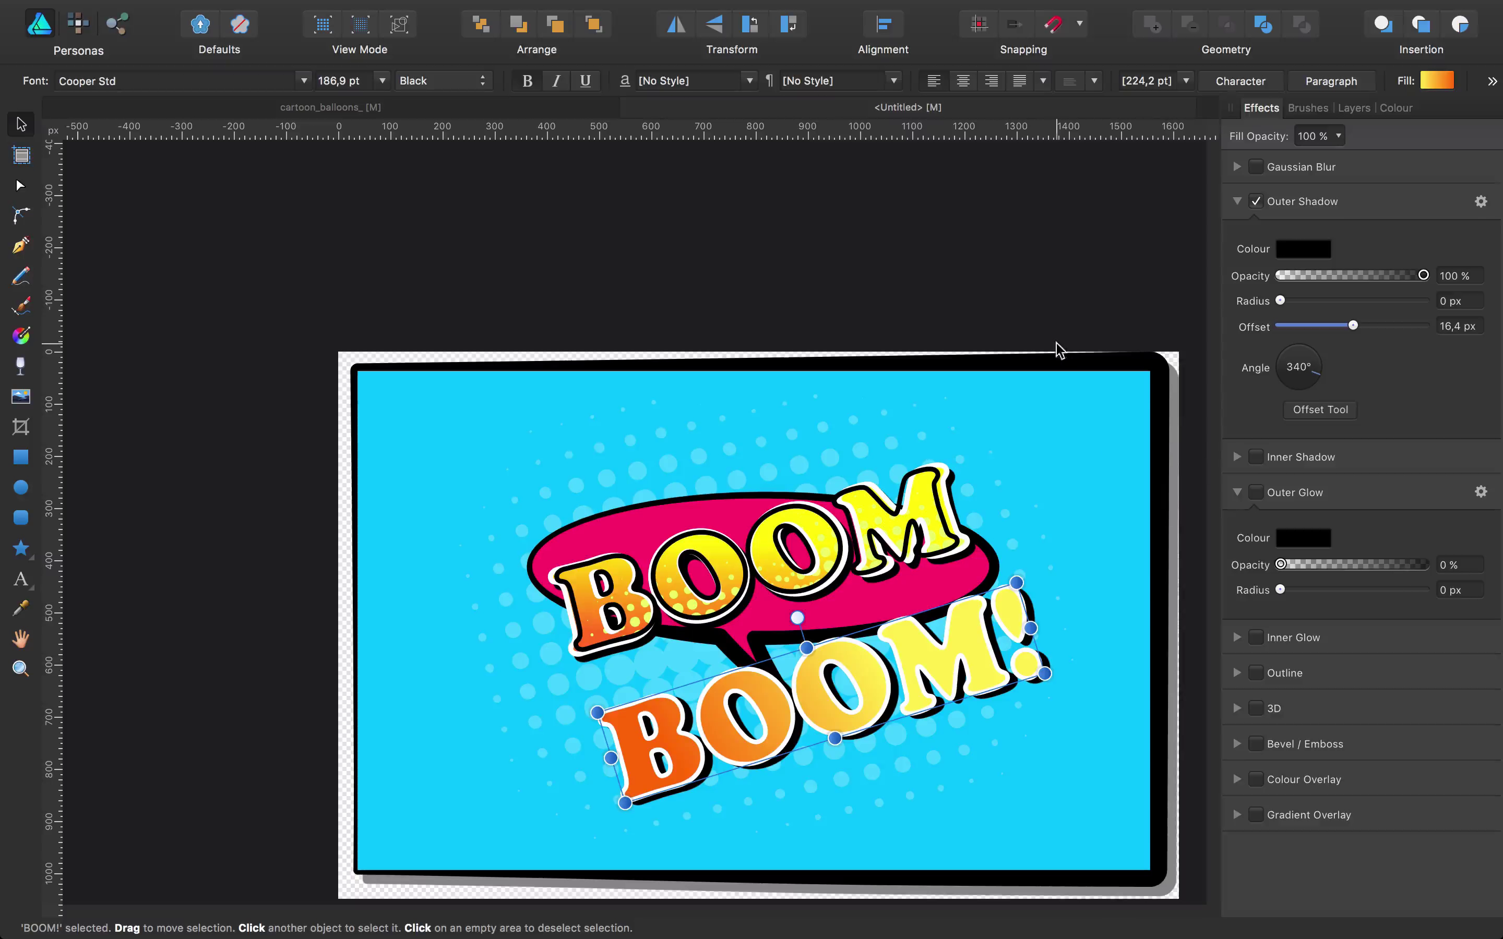
# Step: Deselect the text and turn the black outline BOOM! copy's visibility back on
pyautogui.click(1051, 319)
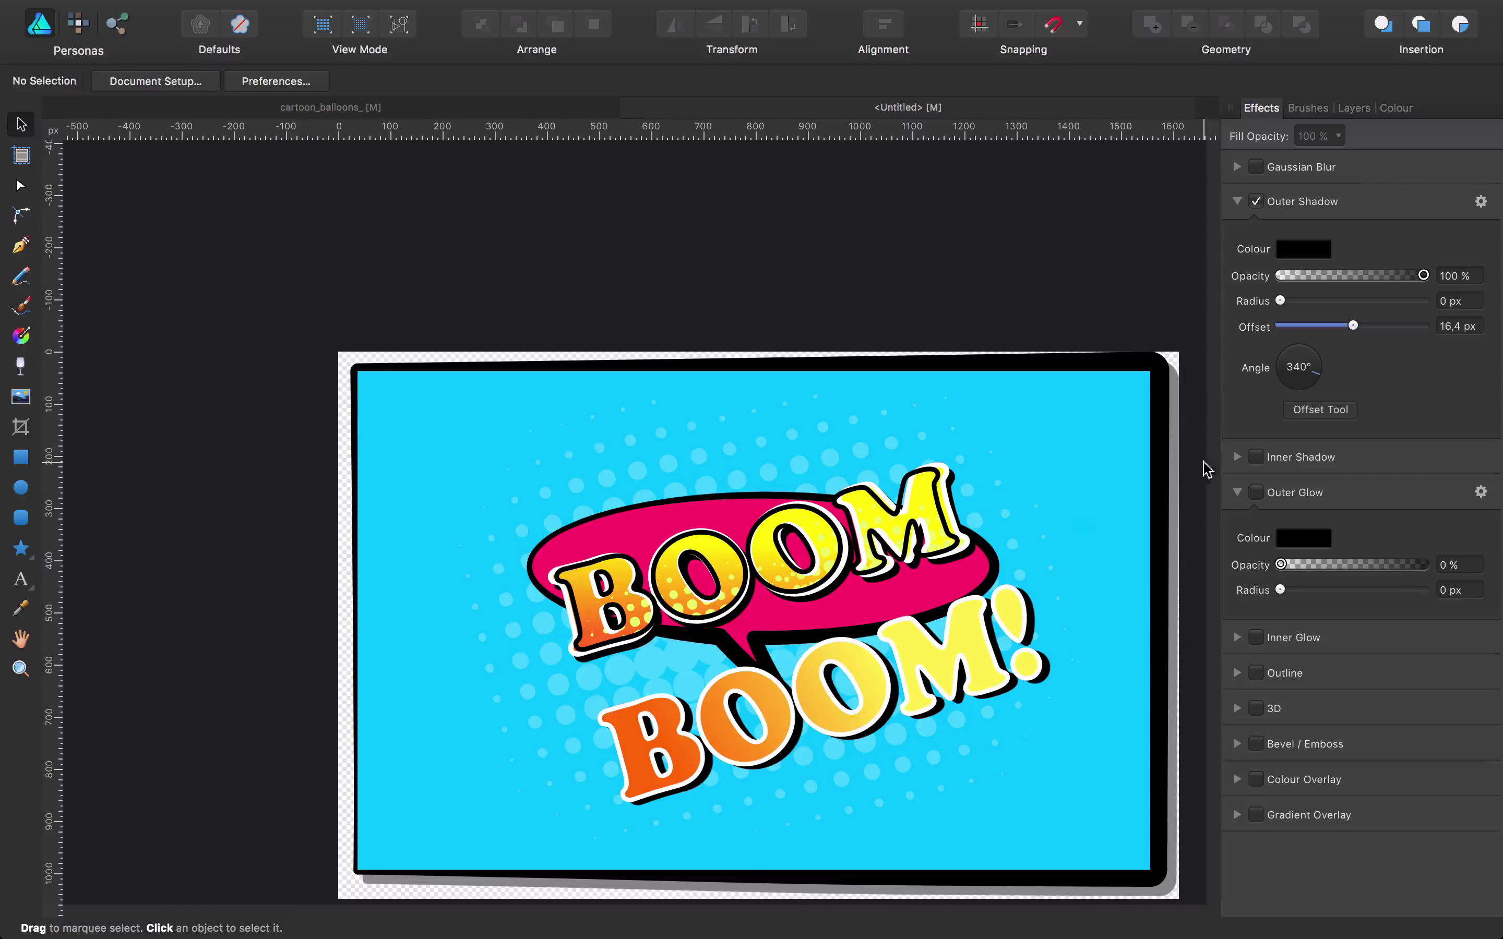
pyautogui.click(1355, 108)
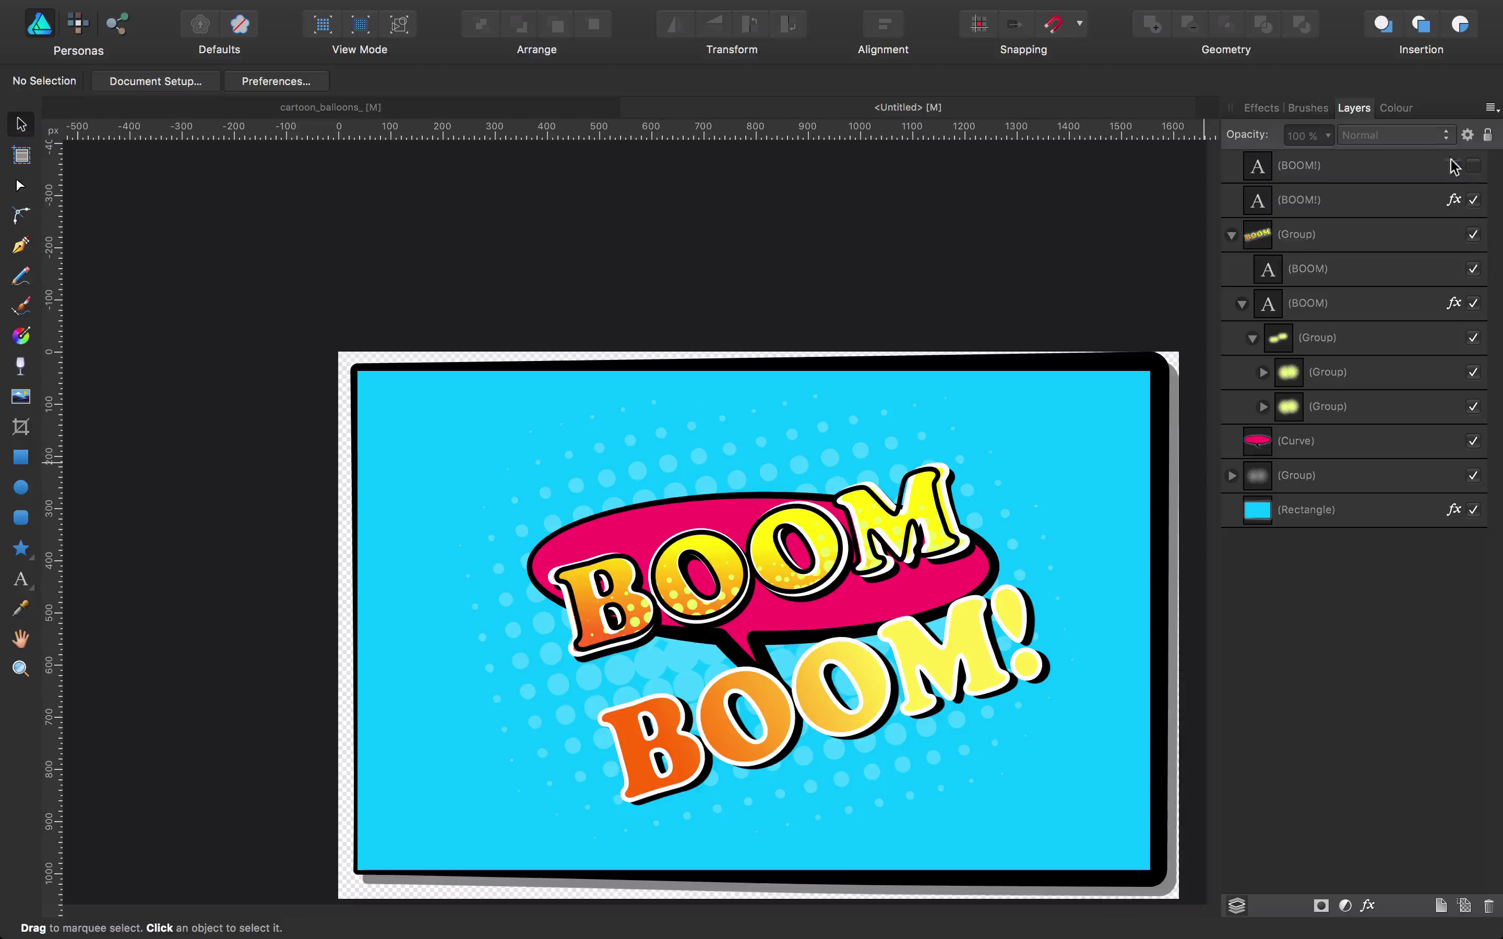
pyautogui.click(1474, 166)
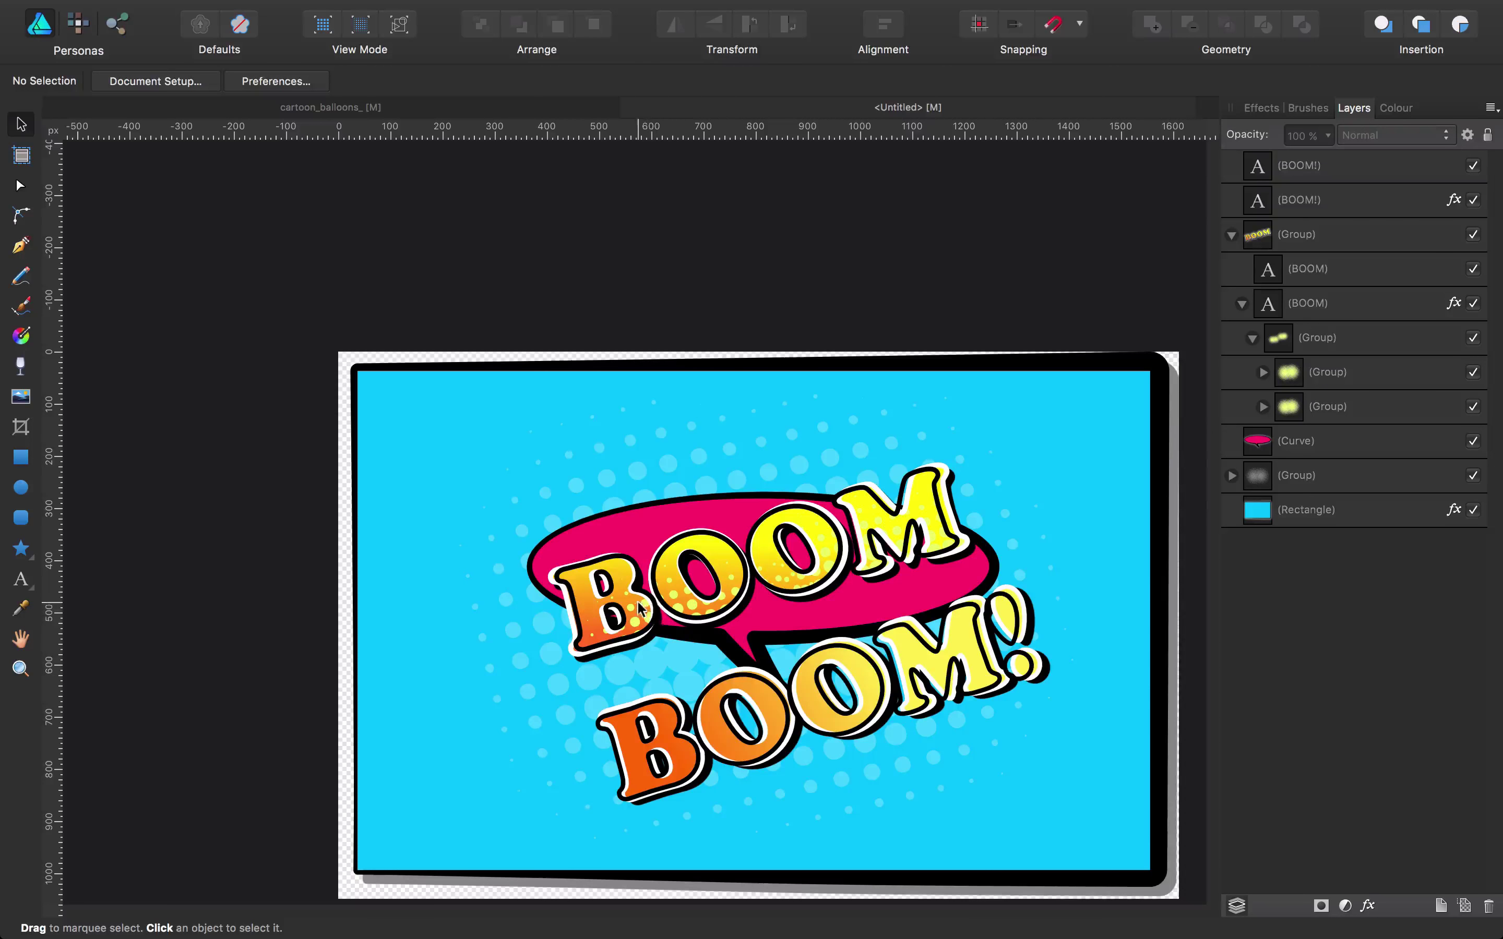
# Step: Move the original BOOM lettering group off the pink balloon to the artboard's upper-left corner and deselect it
pyautogui.click(724, 556)
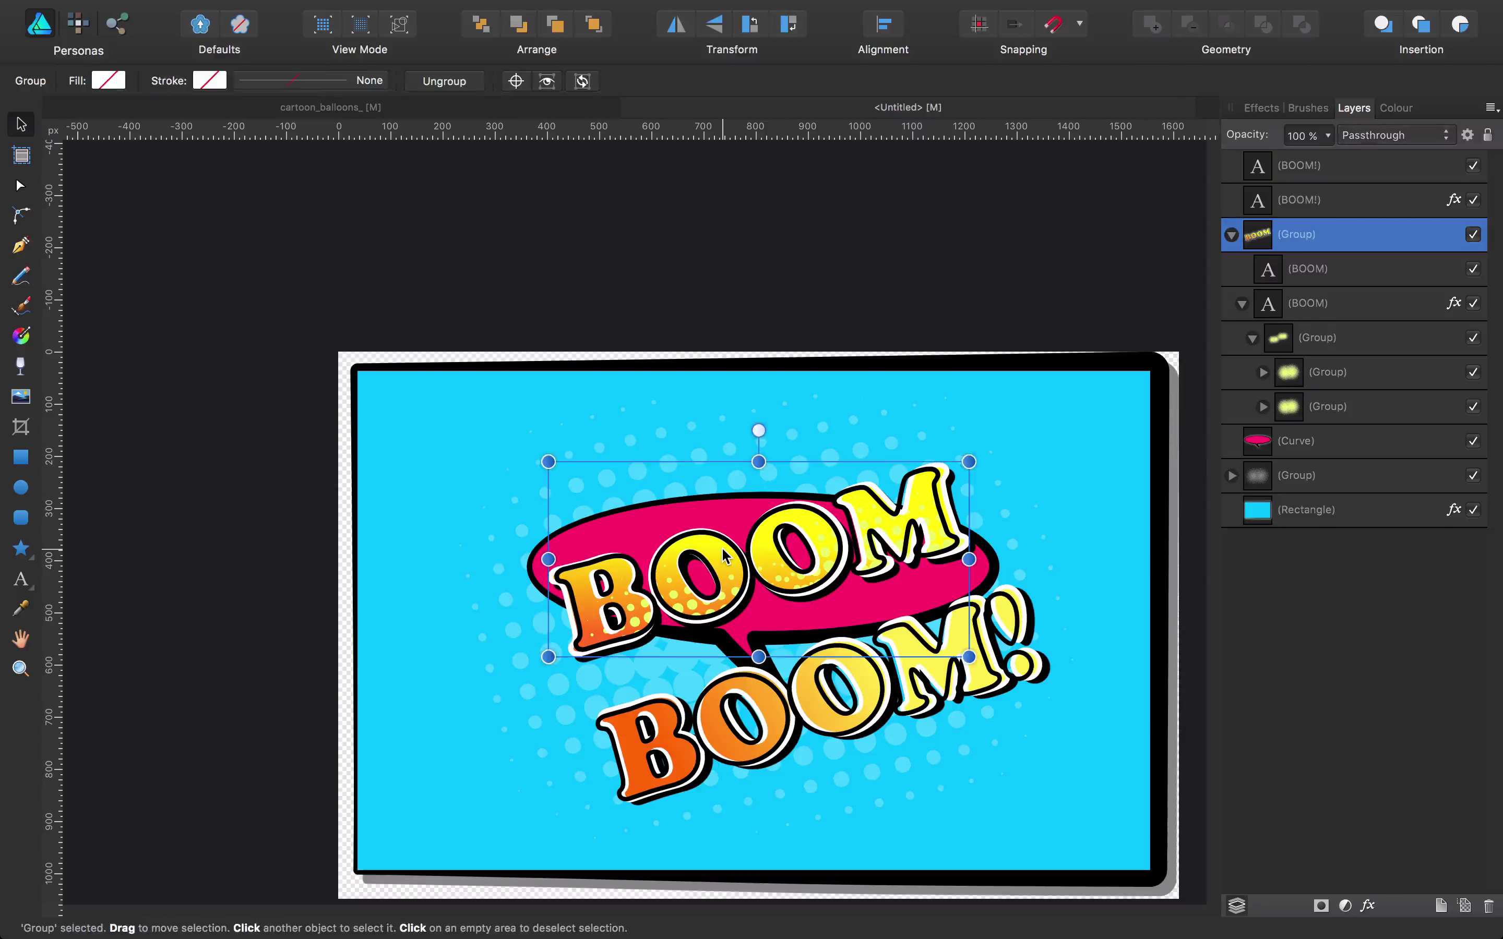
pyautogui.moveTo(723, 556); pyautogui.dragTo(520, 455)
pyautogui.click(614, 313)
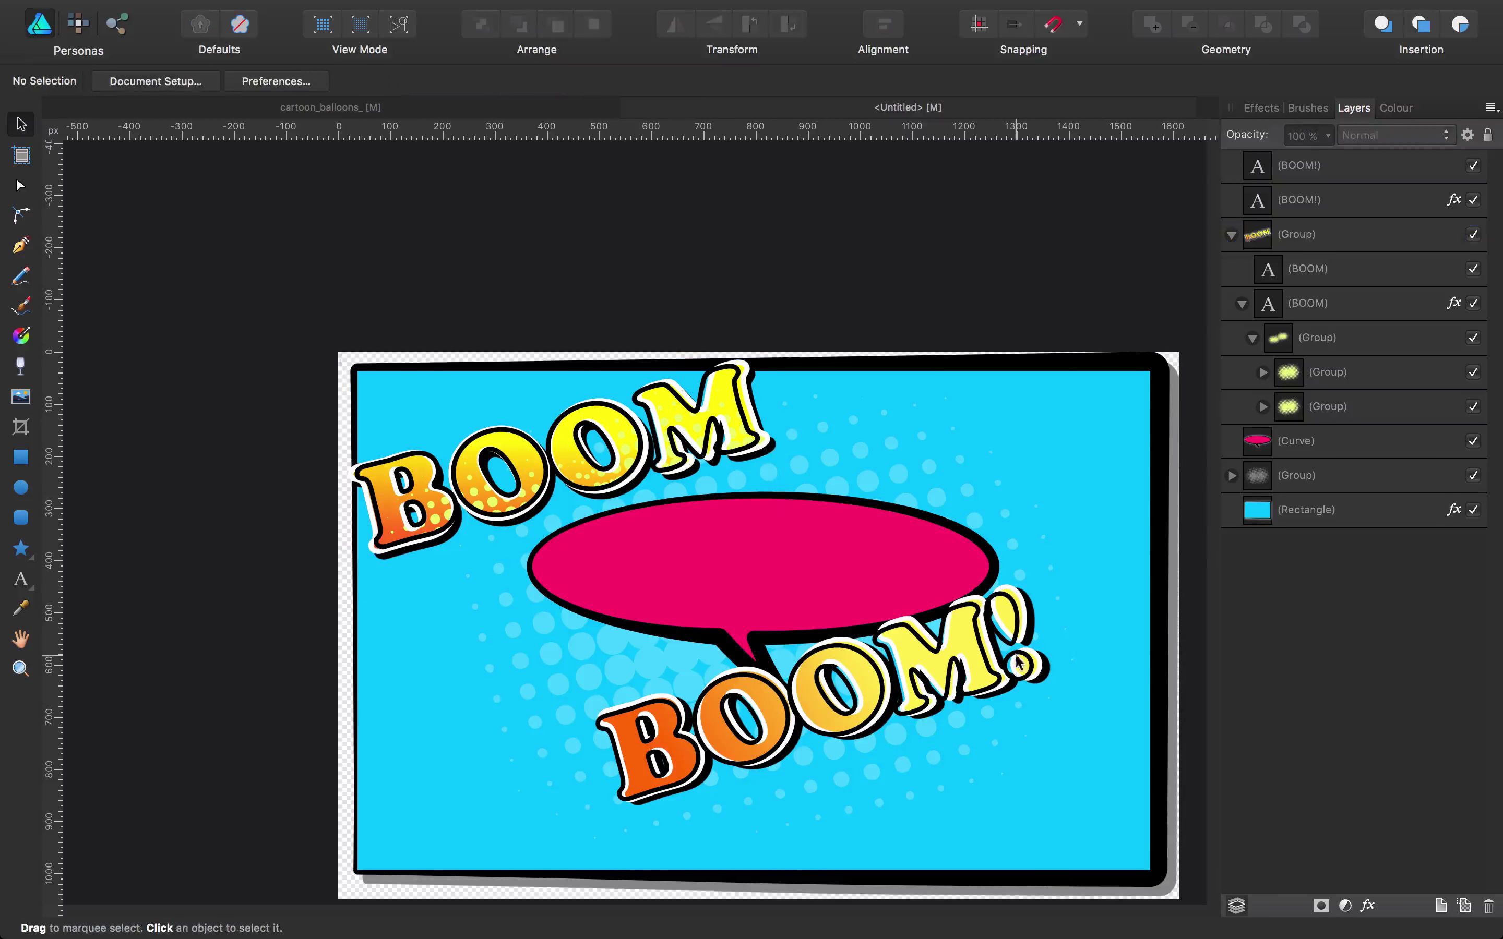
# Step: Group the gradient-filled BOOM! with its black outline copy and move the group onto the pink balloon
pyautogui.moveTo(1196, 525); pyautogui.dragTo(562, 860)
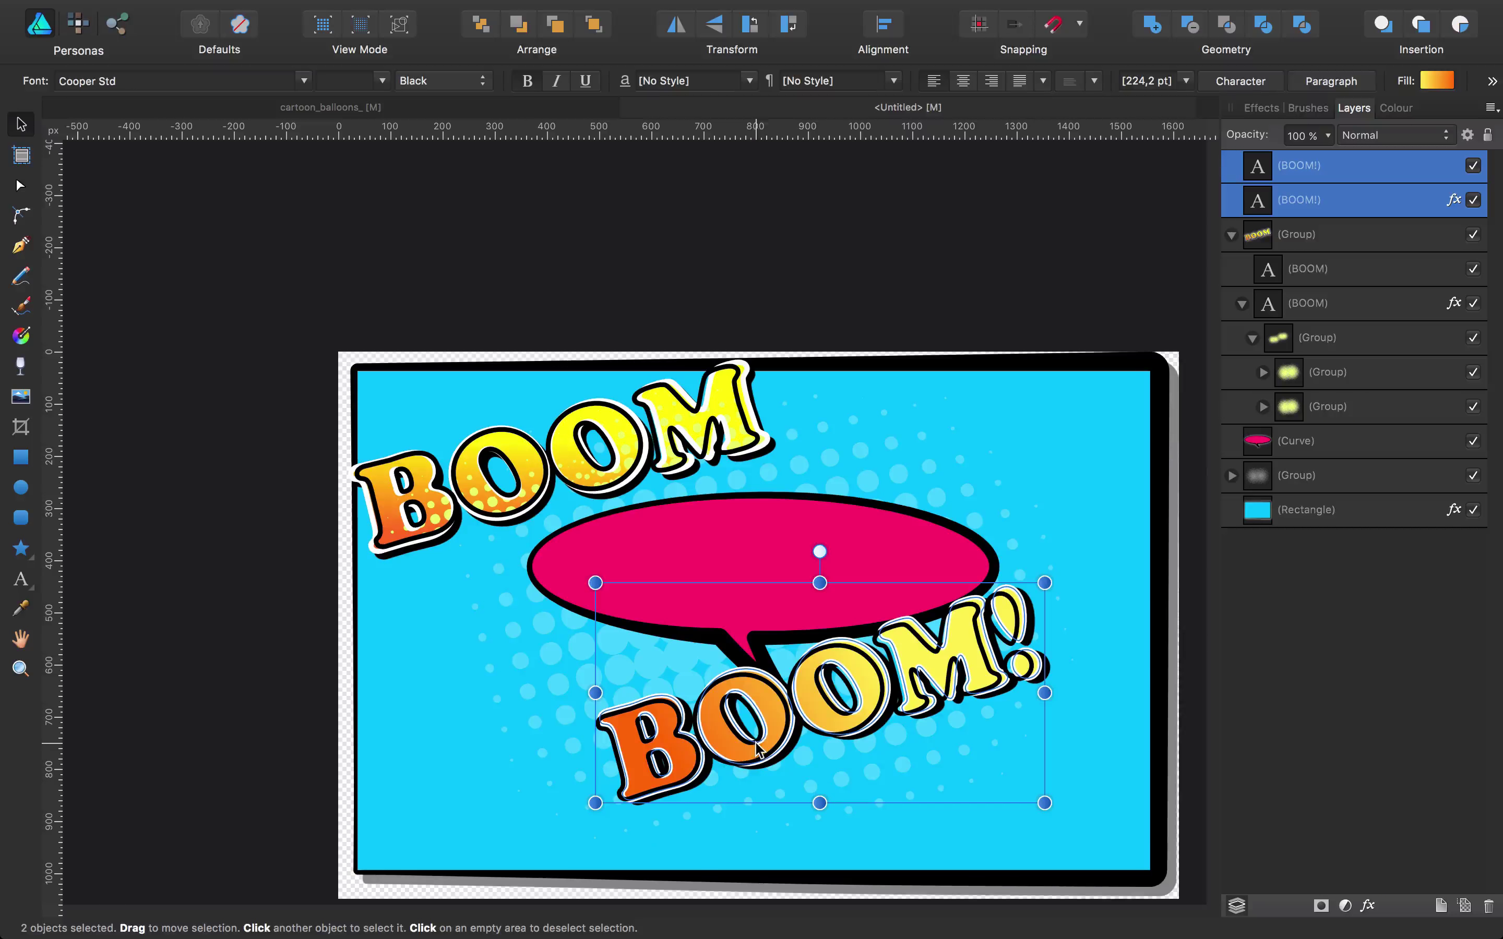
pyautogui.press('super+g')
pyautogui.moveTo(768, 748); pyautogui.dragTo(718, 623)
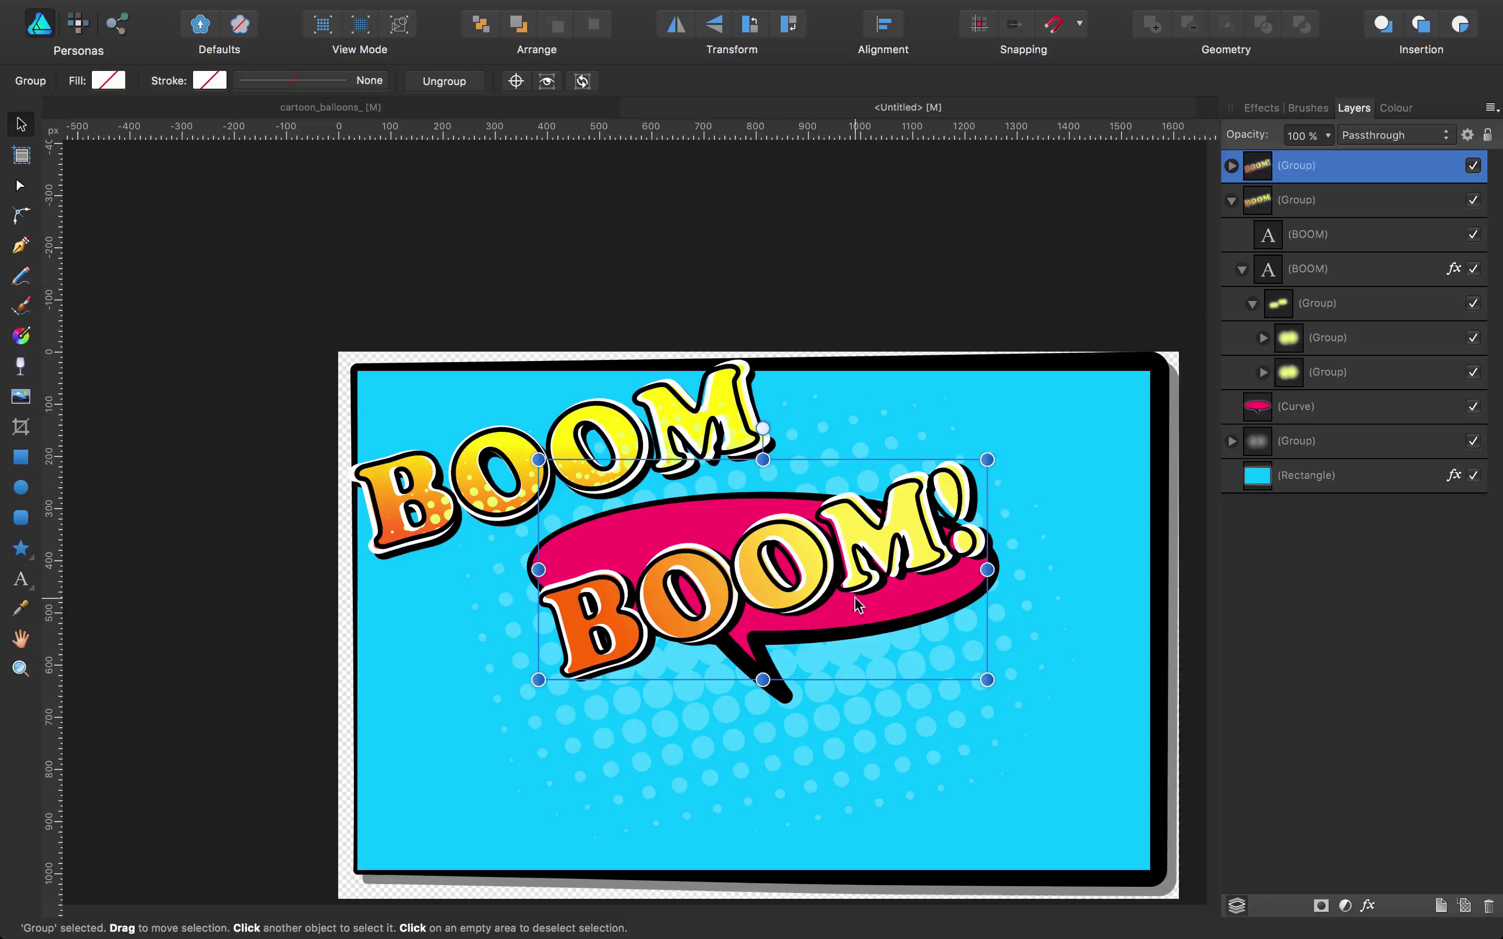
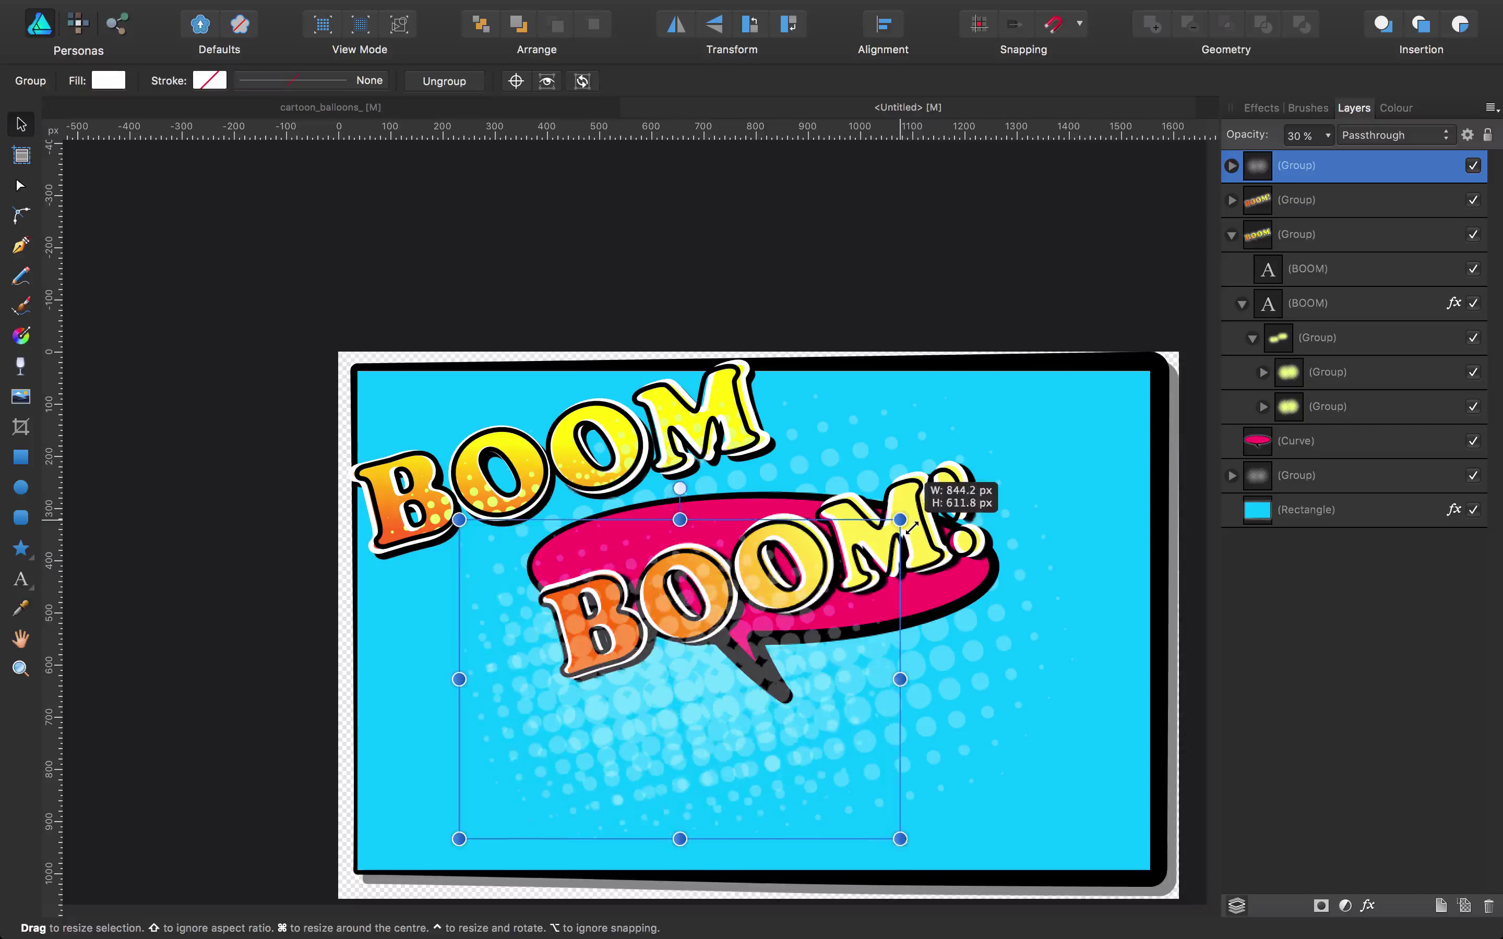
# Step: Move the copied halftone dots over the BOOM! lettering and set their opacity to 100%
pyautogui.moveTo(705, 715); pyautogui.dragTo(776, 633)
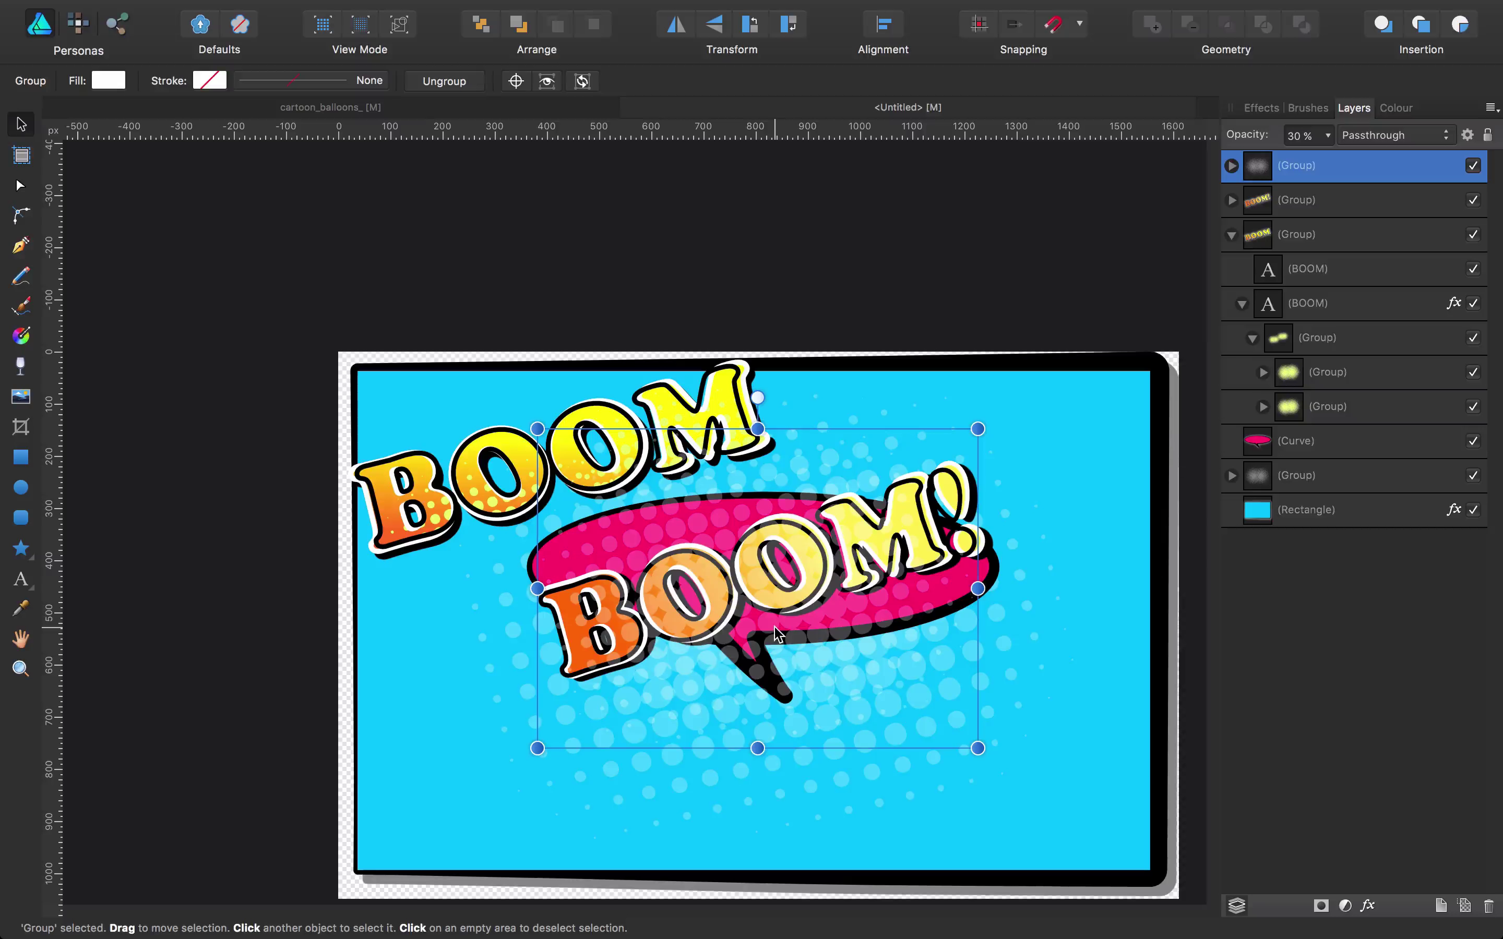
pyautogui.press('0')
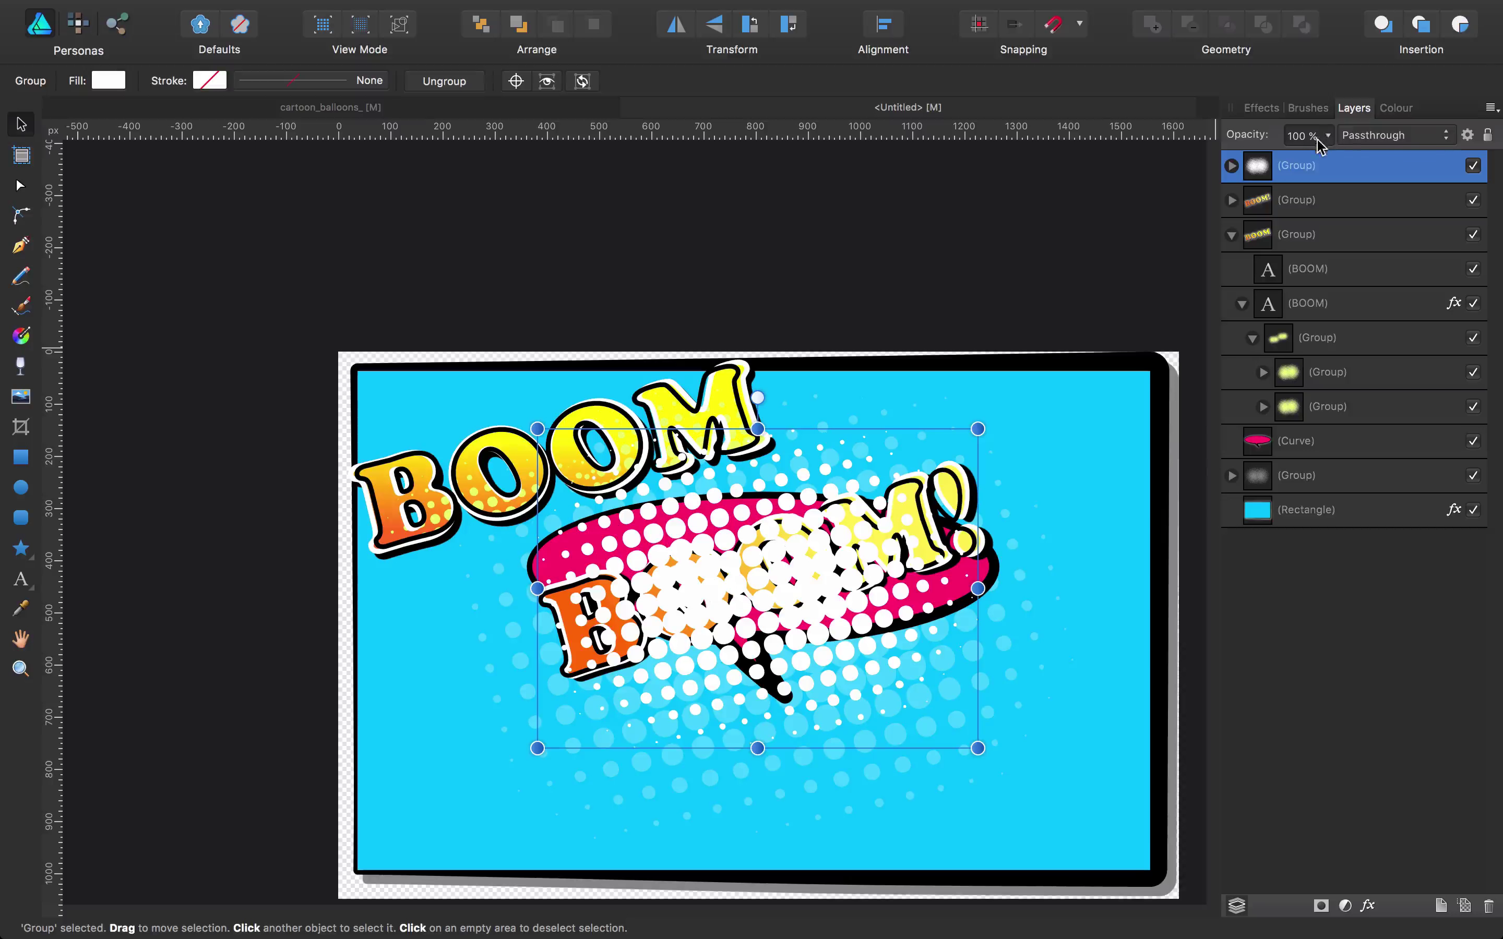
pyautogui.press('3')
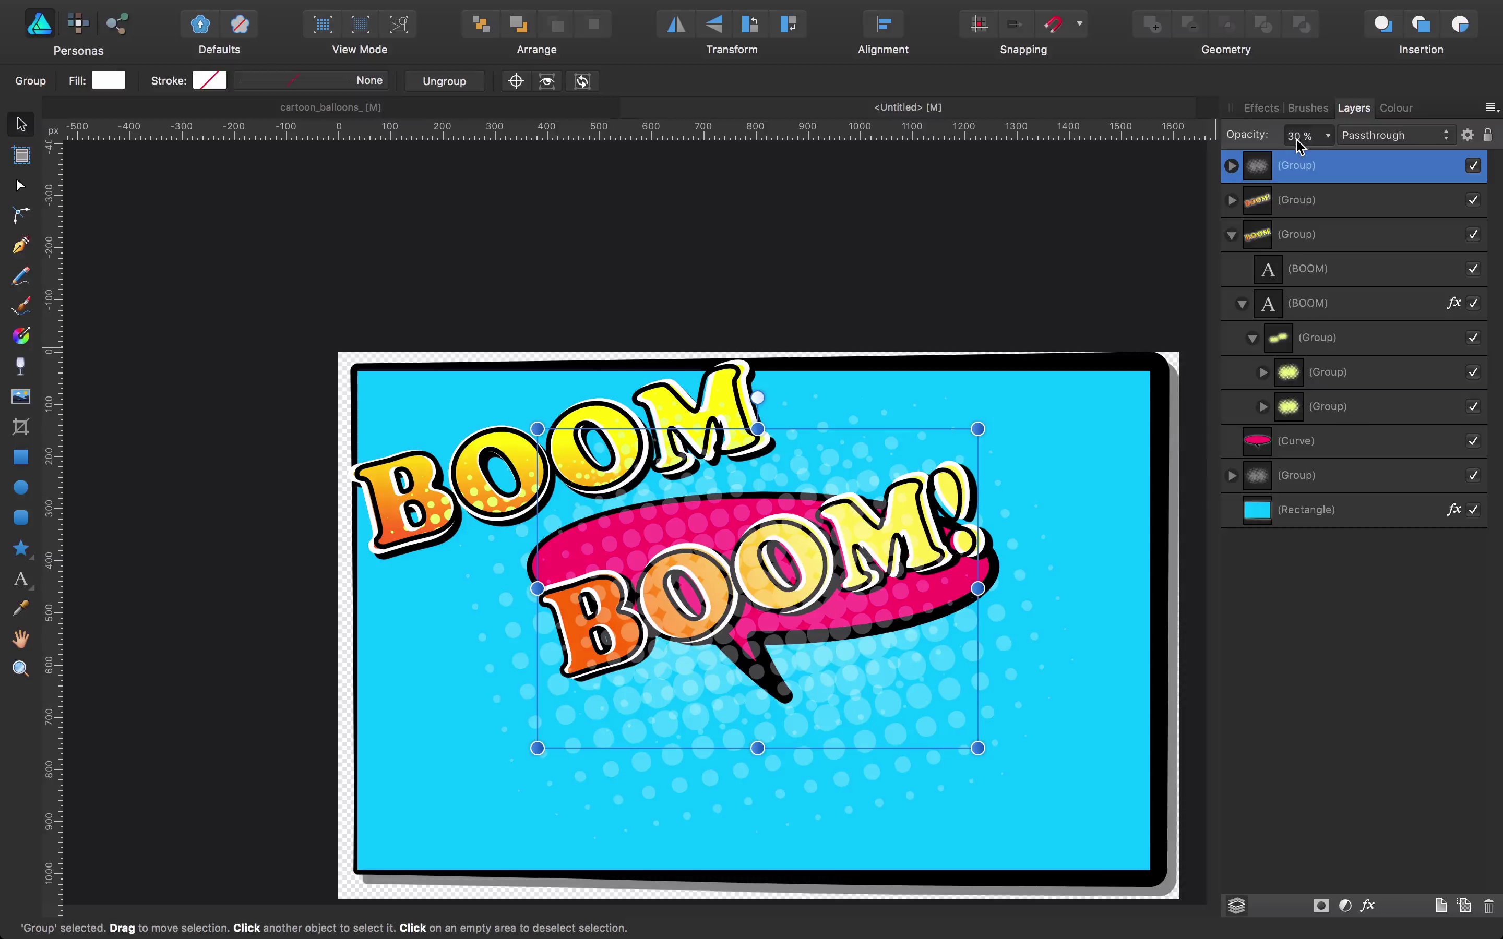
pyautogui.press('0')
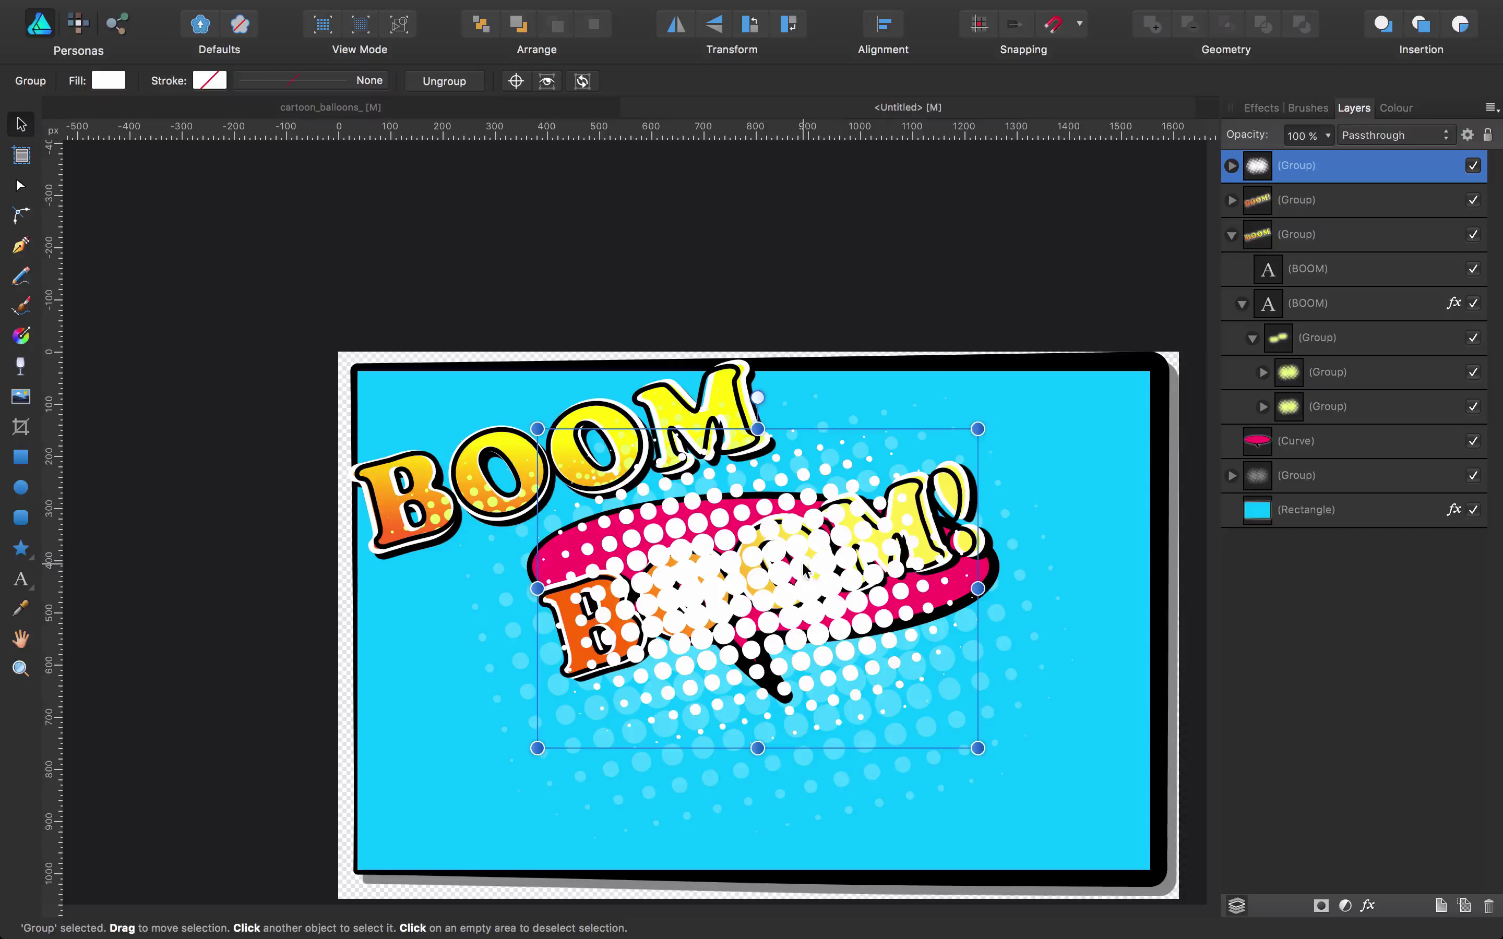
pyautogui.moveTo(808, 574); pyautogui.dragTo(827, 630)
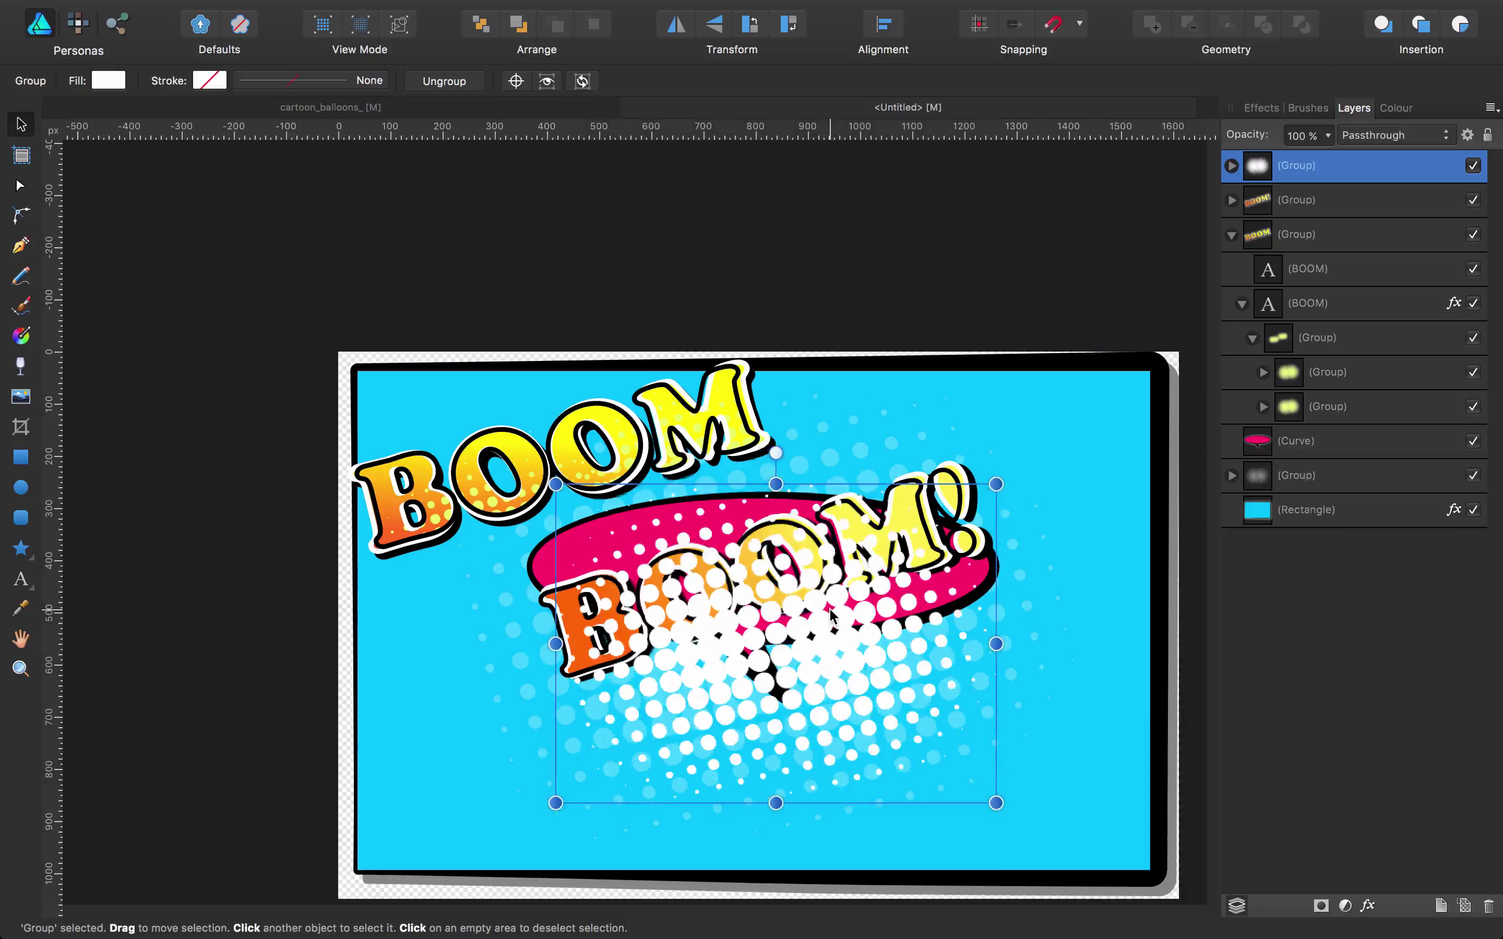
# Step: Recolour the copied halftone dots yellow (H 51, S 100, L 71) and move them to the lower right of the lettering
pyautogui.click(110, 81)
pyautogui.moveTo(290, 298)
pyautogui.mouseDown()
pyautogui.moveTo(311, 323)
pyautogui.moveTo(239, 278)
pyautogui.mouseUp()
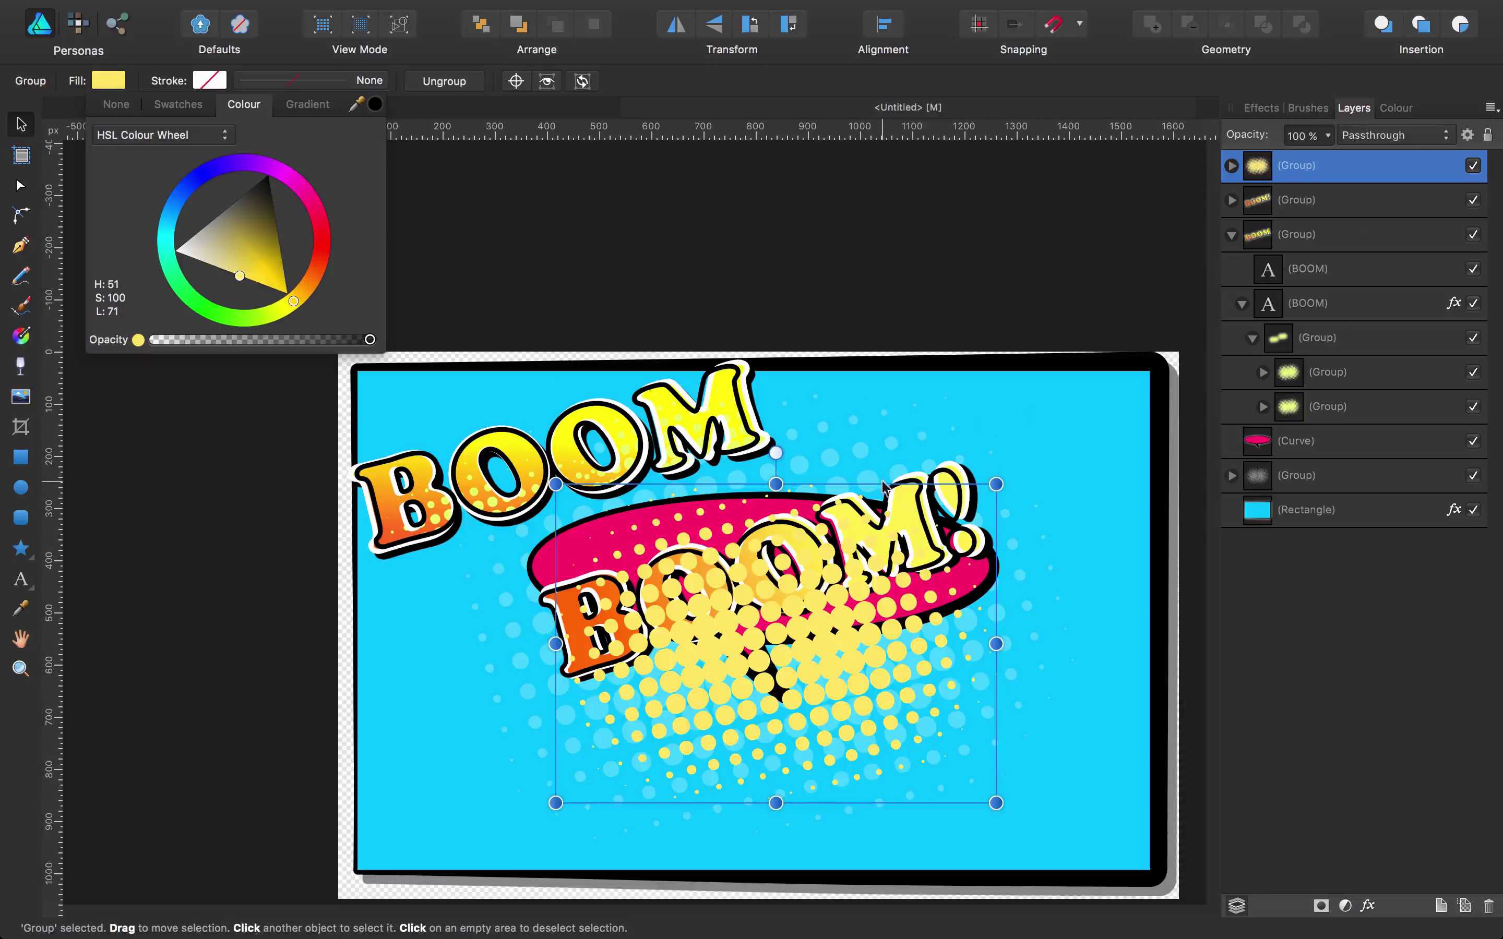
pyautogui.moveTo(831, 643); pyautogui.dragTo(941, 678)
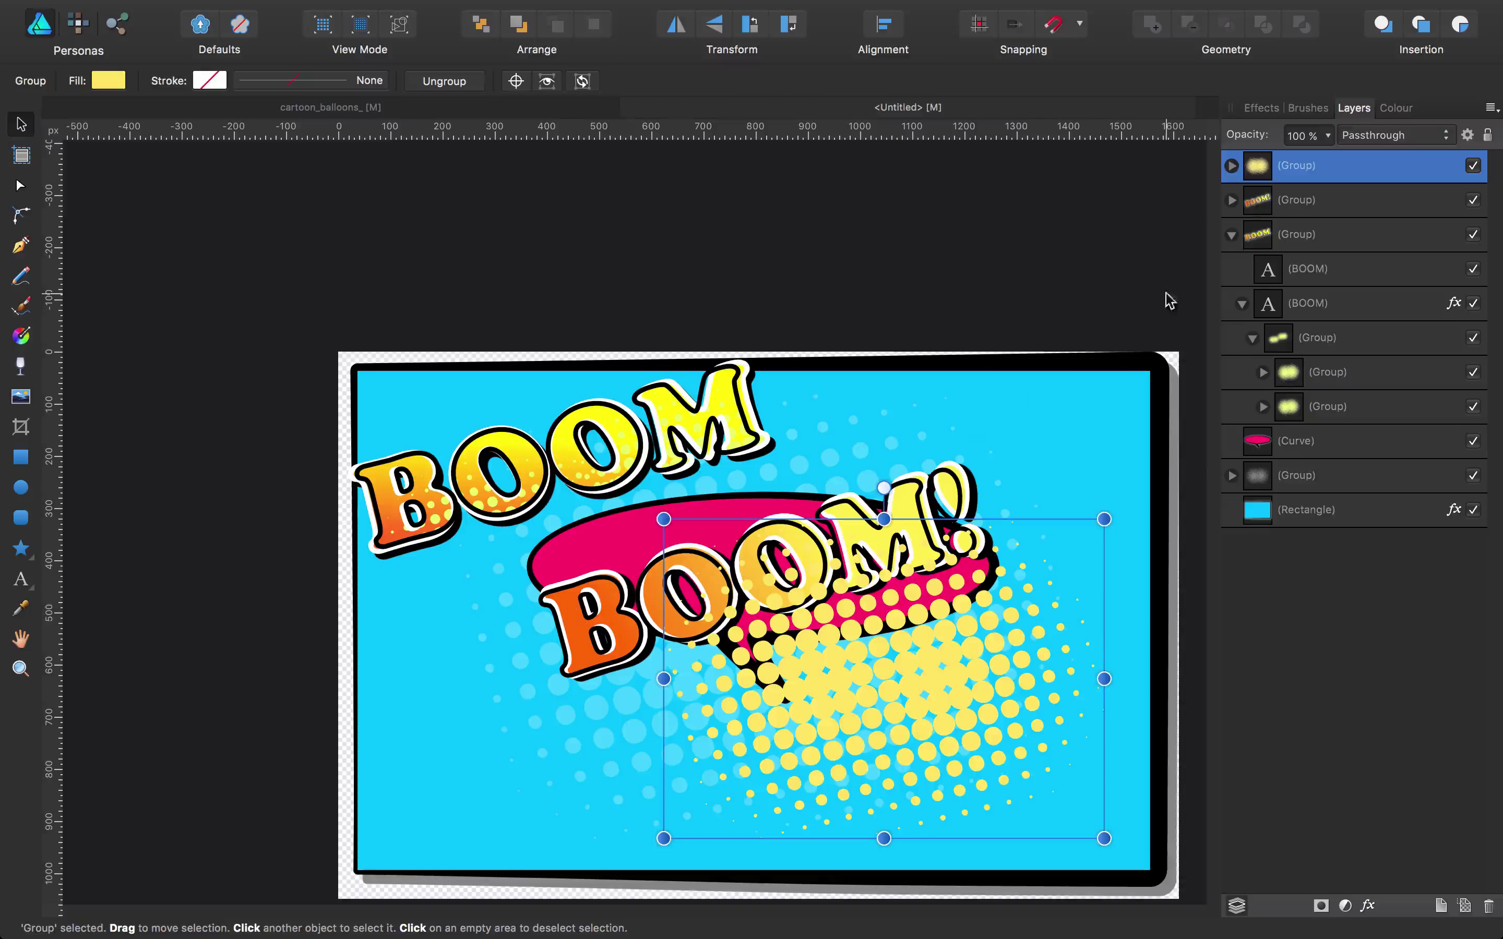
pyautogui.press('Escape')
pyautogui.scroll(-5, 1050, 393)
pyautogui.hscroll(4, 1050, 392)
pyautogui.moveTo(1033, 403); pyautogui.dragTo(1047, 402)
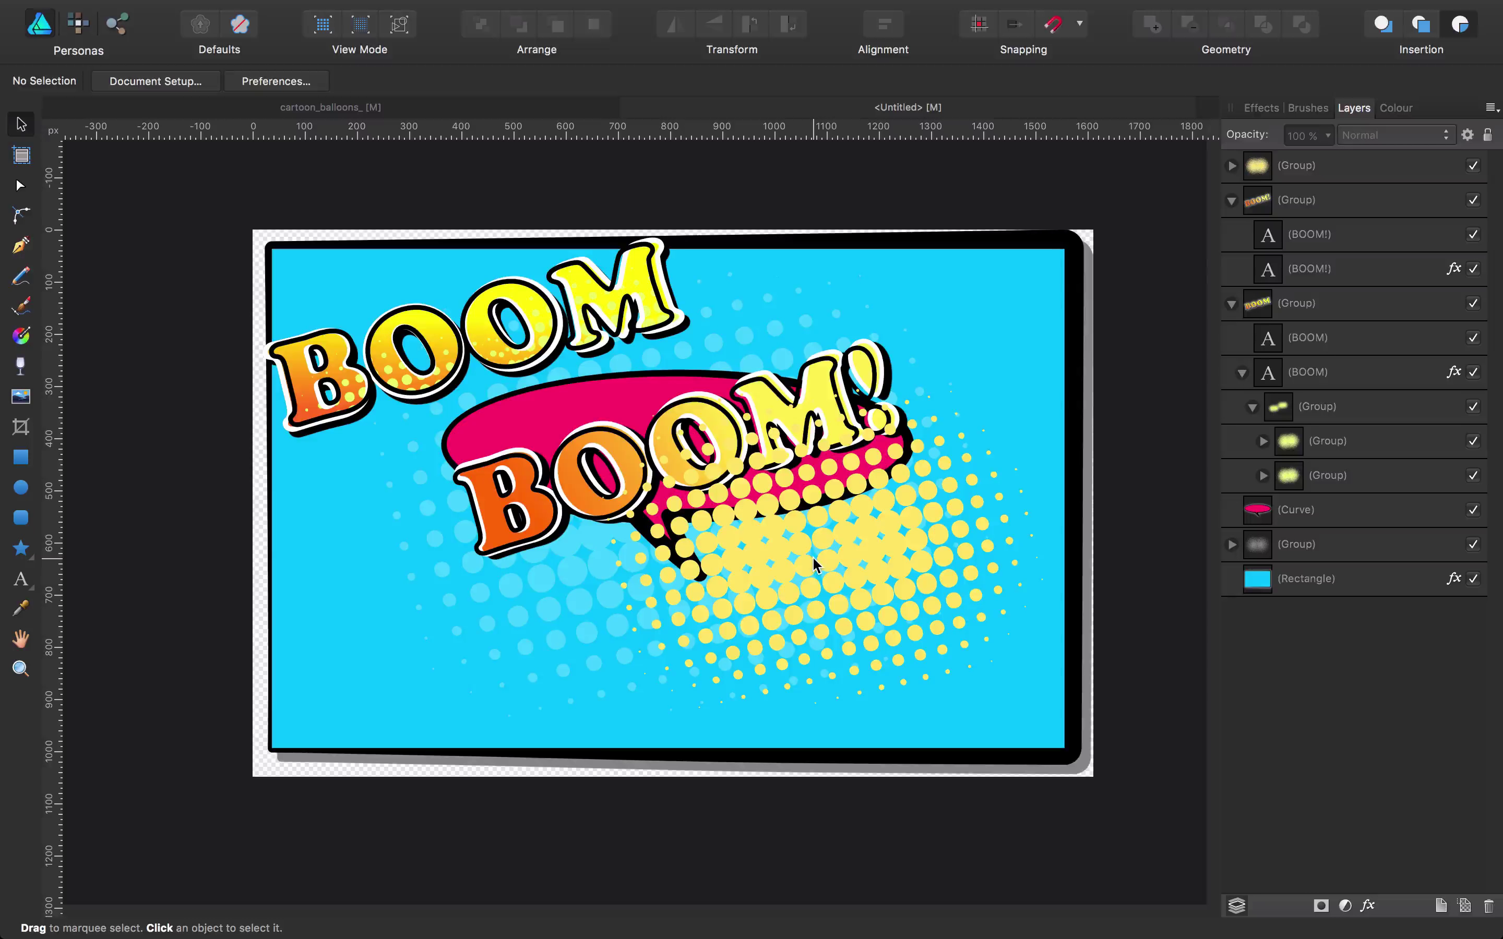
# Step: Select the yellow dots and toggle the gradient-filled BOOM! text's visibility to identify its layer
pyautogui.click(873, 535)
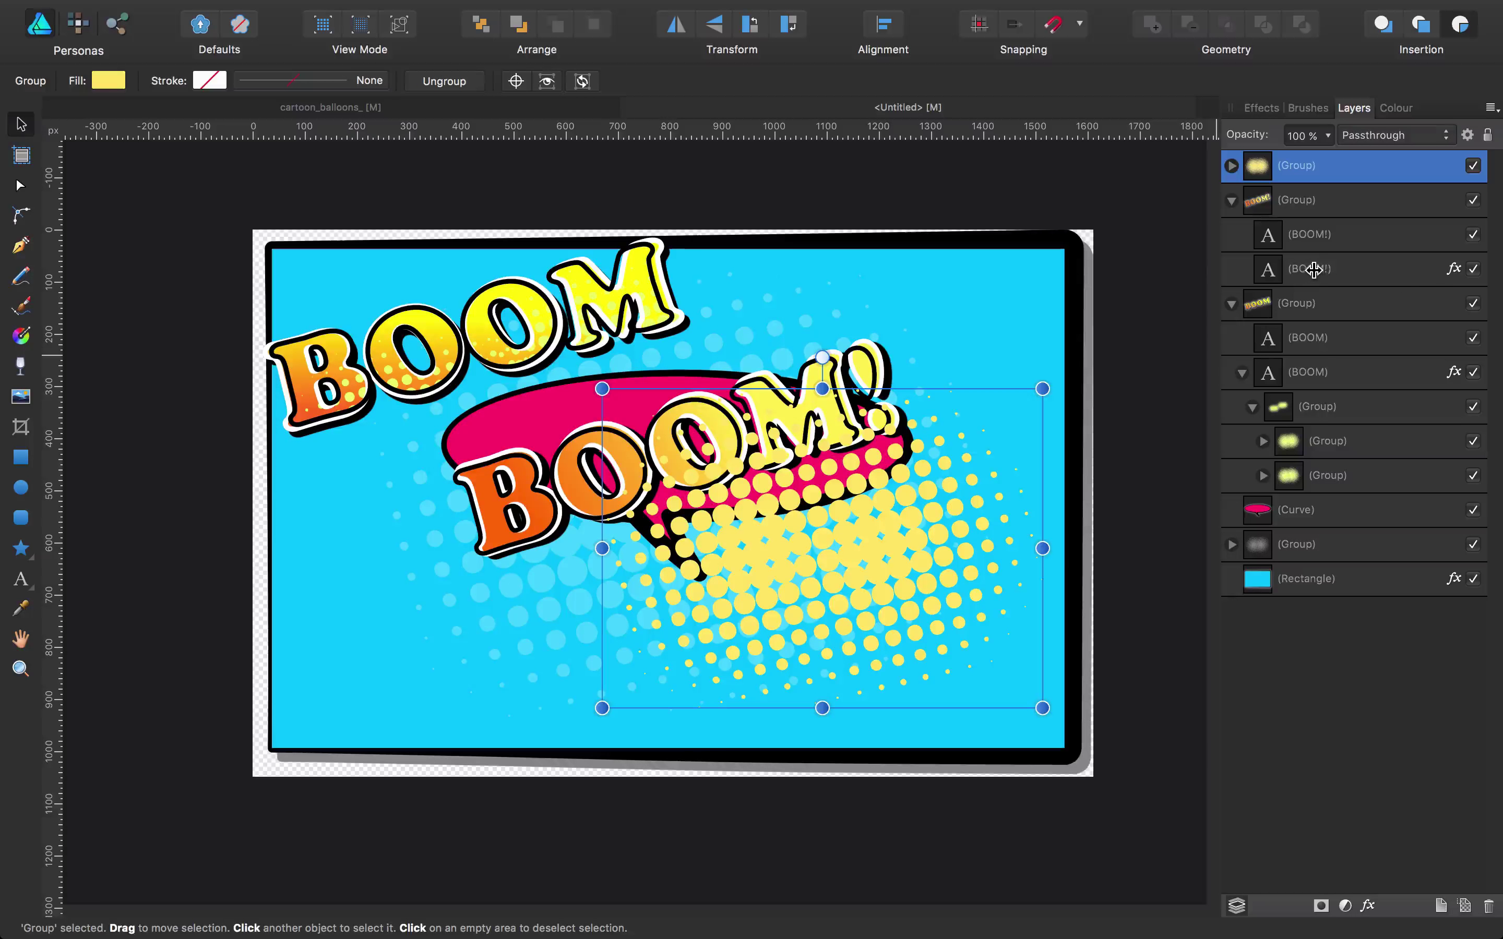
pyautogui.click(1474, 268)
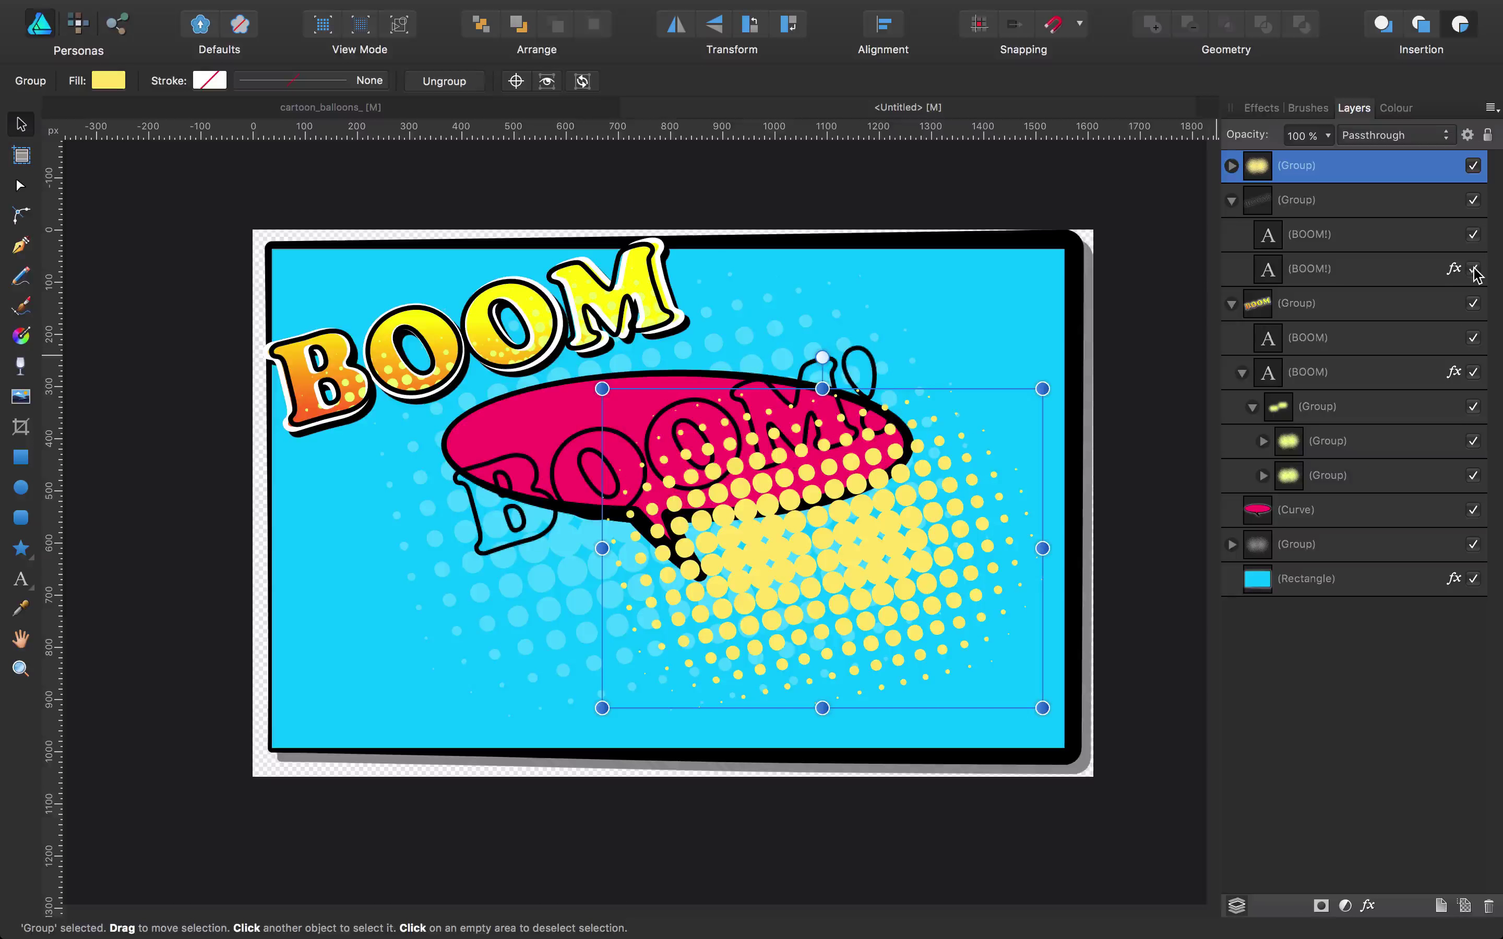
pyautogui.click(1474, 269)
pyautogui.click(1474, 269)
pyautogui.click(1473, 269)
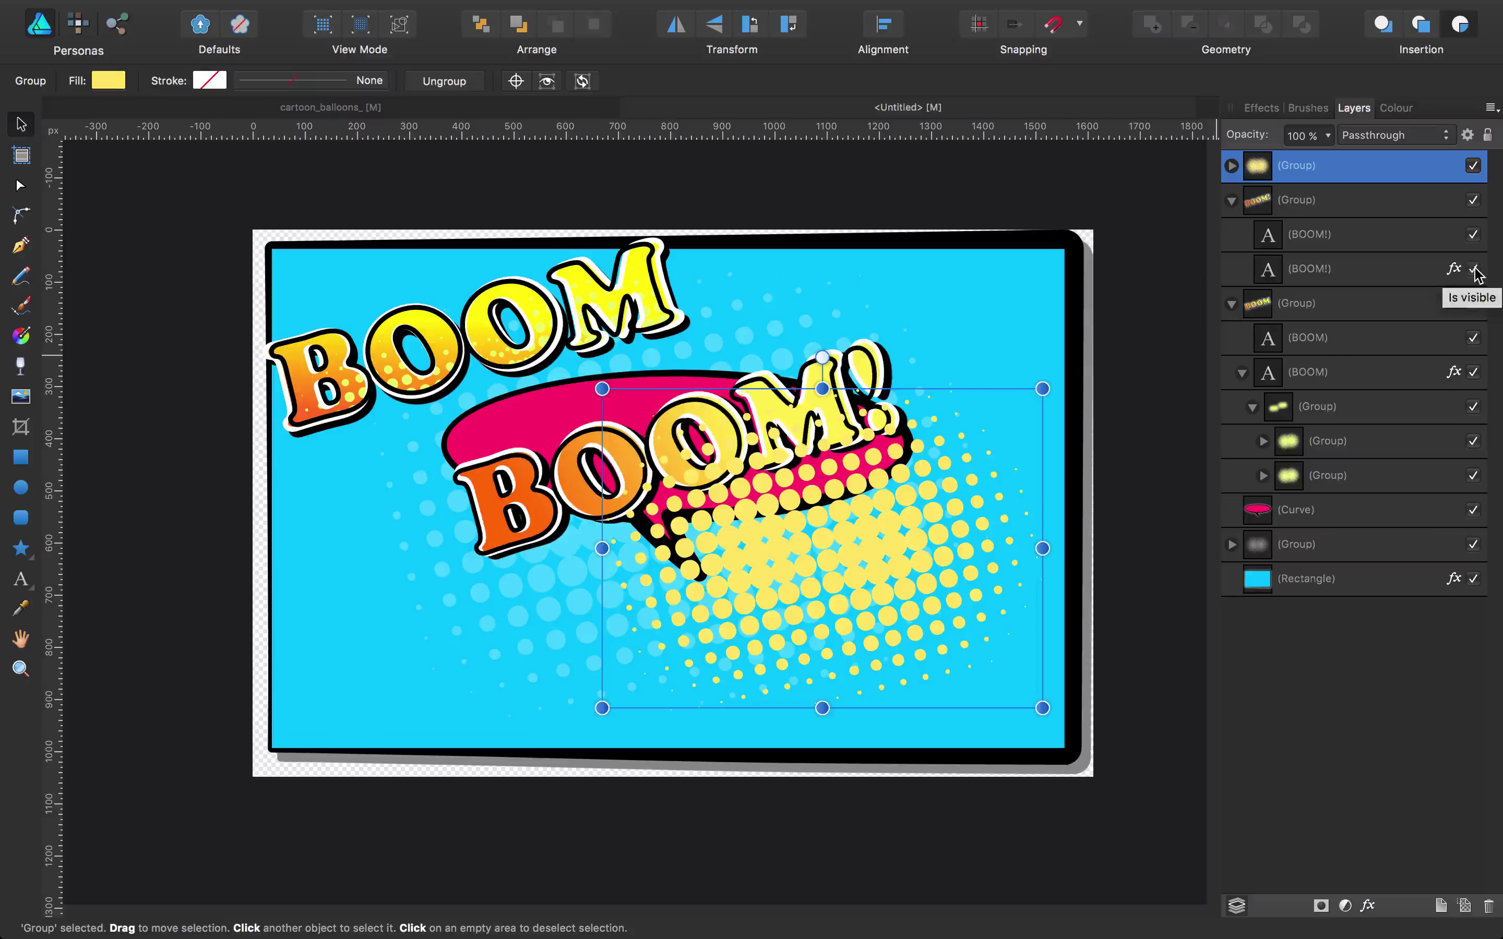
pyautogui.click(1474, 269)
pyautogui.click(1474, 269)
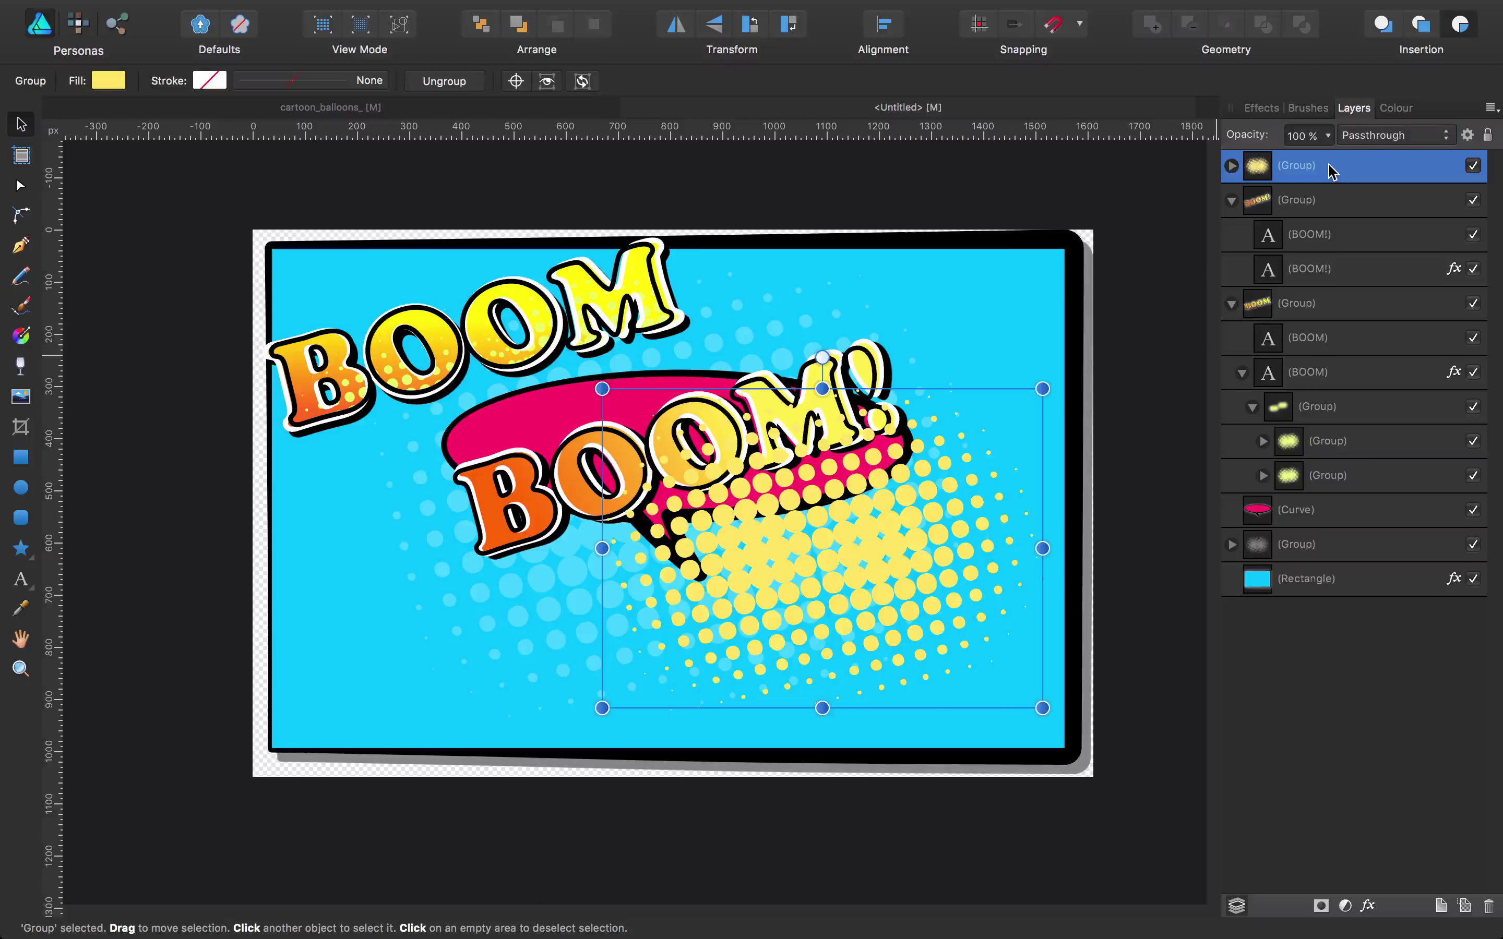
# Step: Clip the yellow dots inside the gradient-filled BOOM! text and shift them left across the letters
pyautogui.moveTo(1329, 170); pyautogui.dragTo(1289, 285)
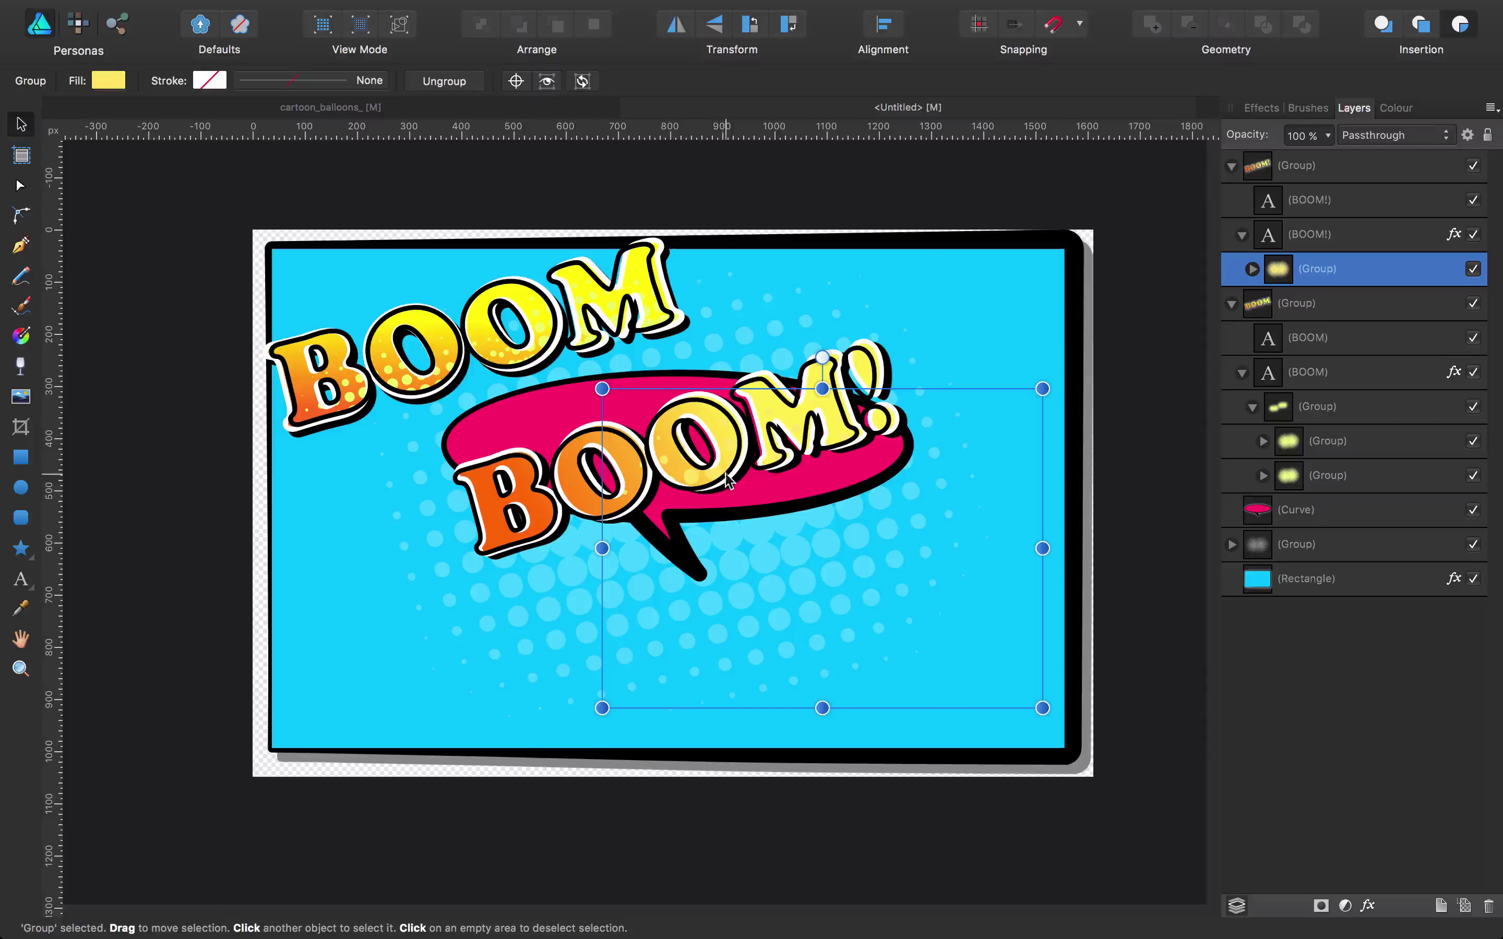
pyautogui.moveTo(686, 478); pyautogui.dragTo(582, 499)
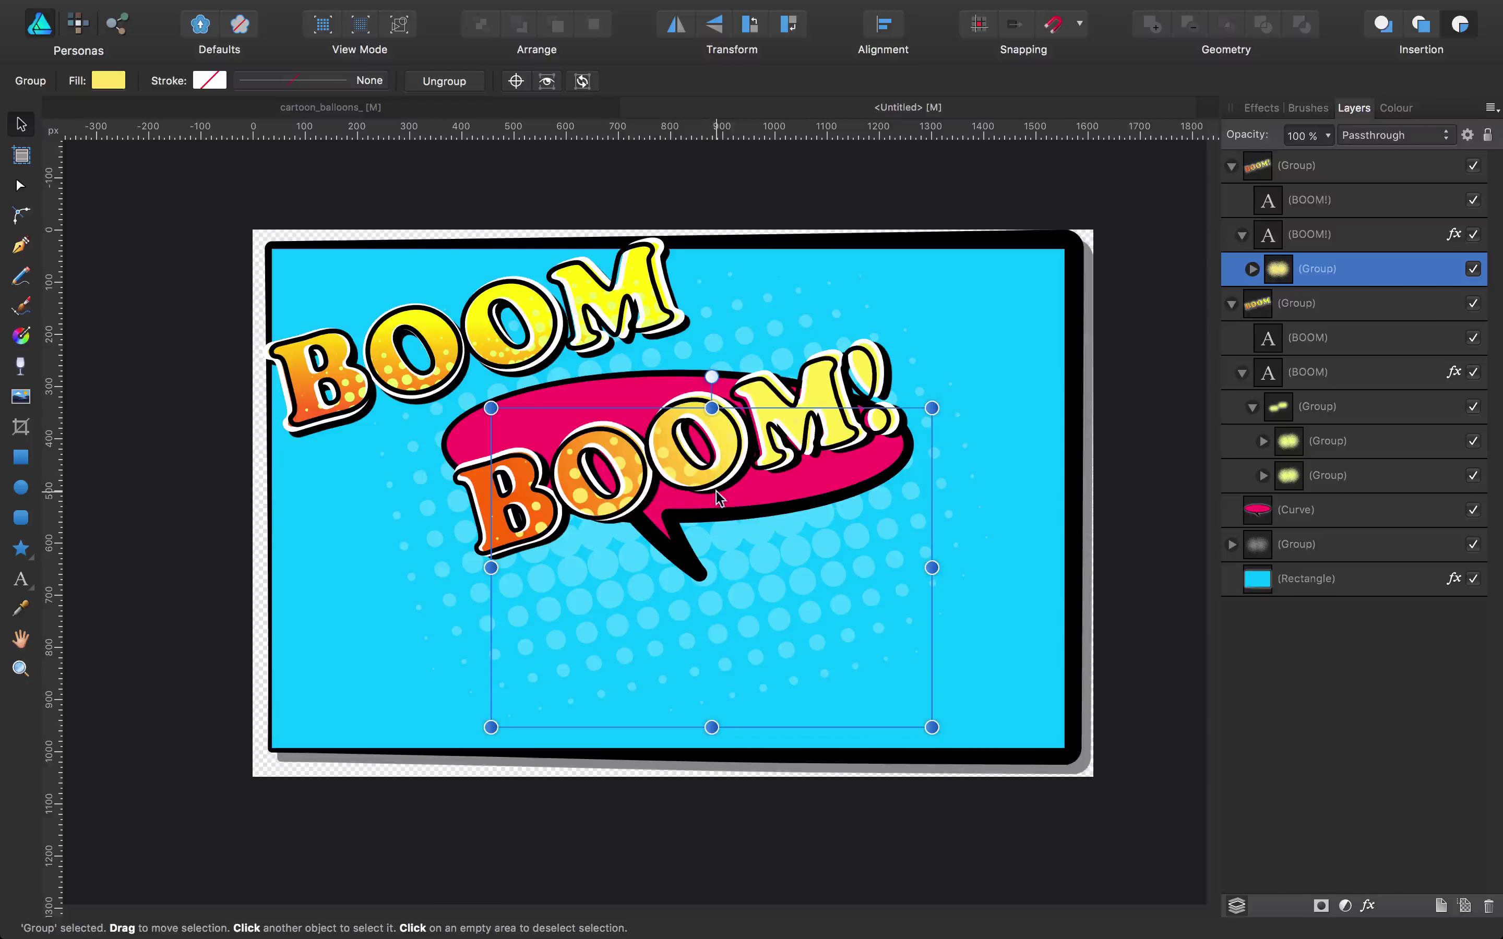
pyautogui.moveTo(623, 498)
pyautogui.mouseDown()
pyautogui.moveTo(621, 518)
pyautogui.moveTo(576, 517)
pyautogui.moveTo(629, 525)
pyautogui.moveTo(634, 496)
pyautogui.mouseUp()
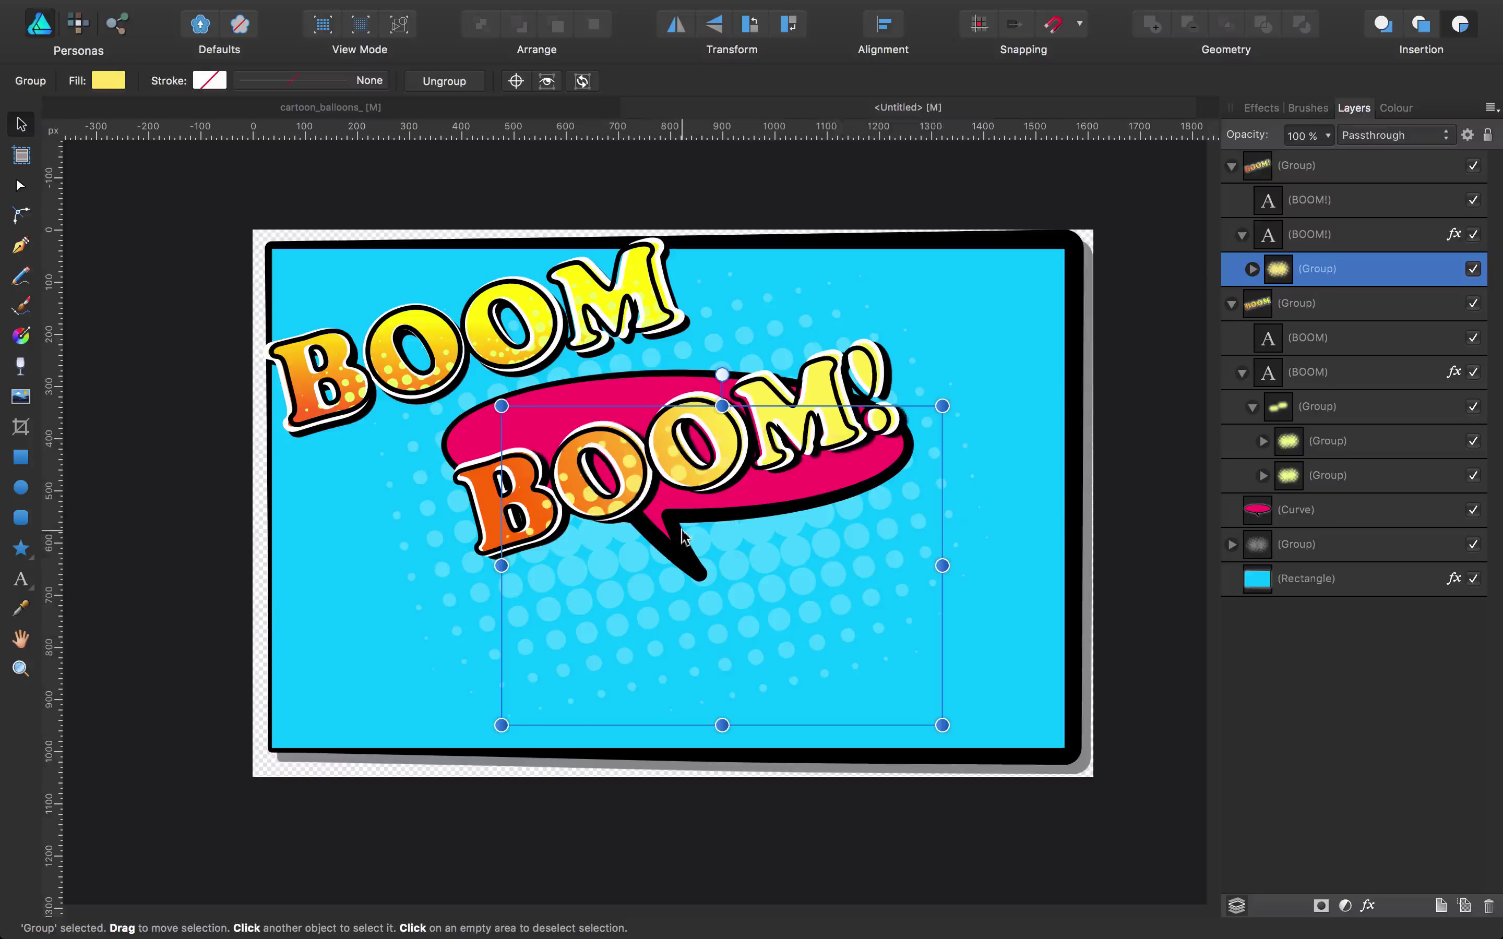
pyautogui.click(1144, 473)
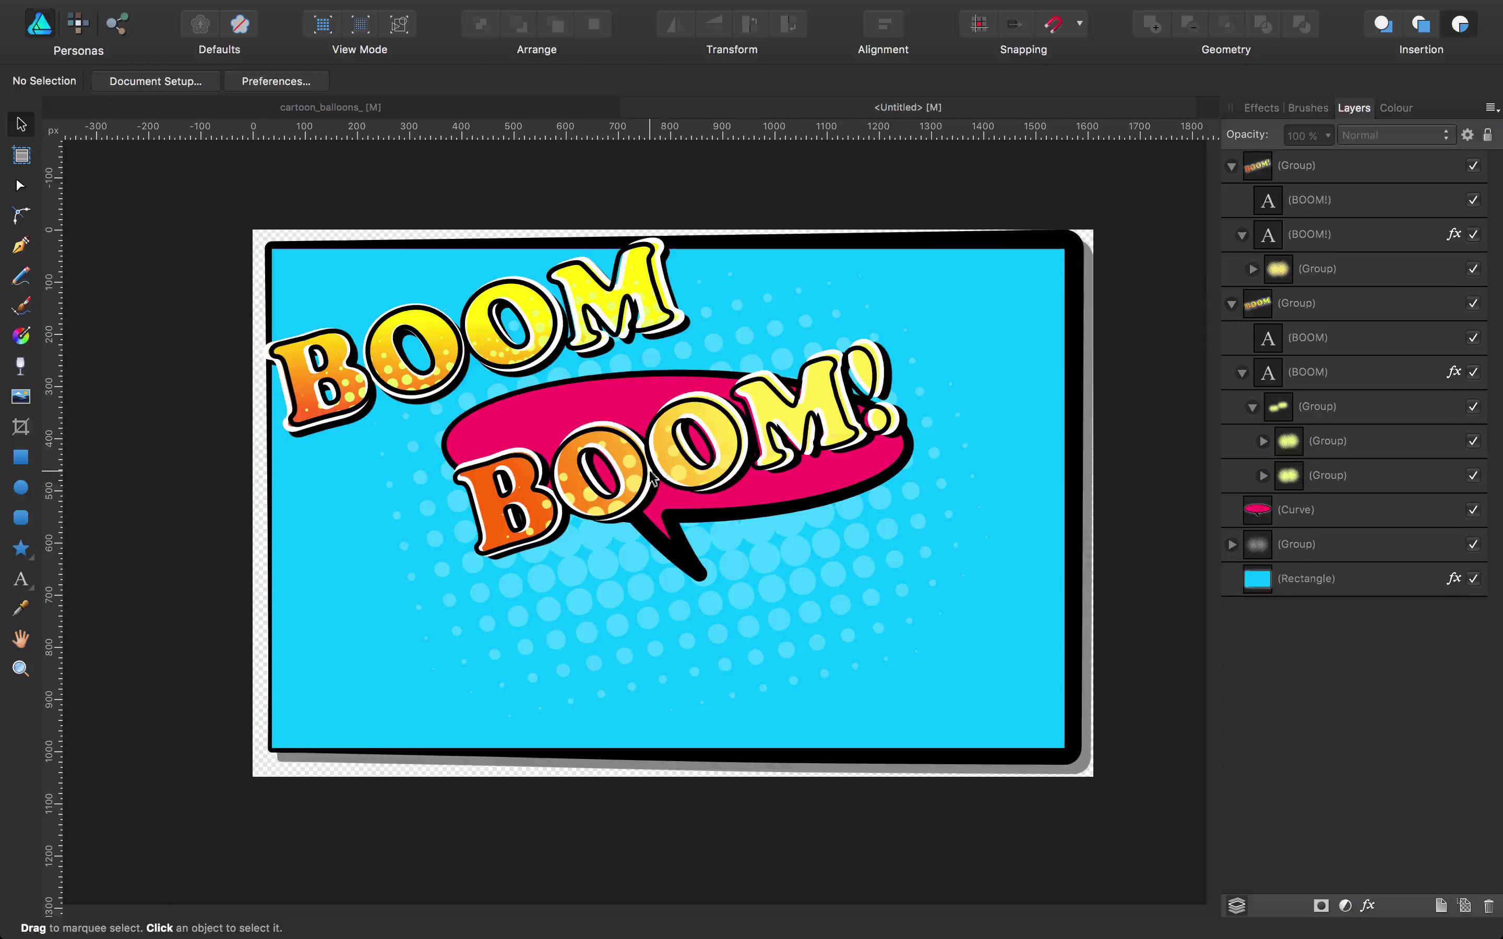
# Step: Shift the clipped yellow dots slightly up and left to cover more of the B, and delete the original BOOM lettering
pyautogui.click(1338, 273)
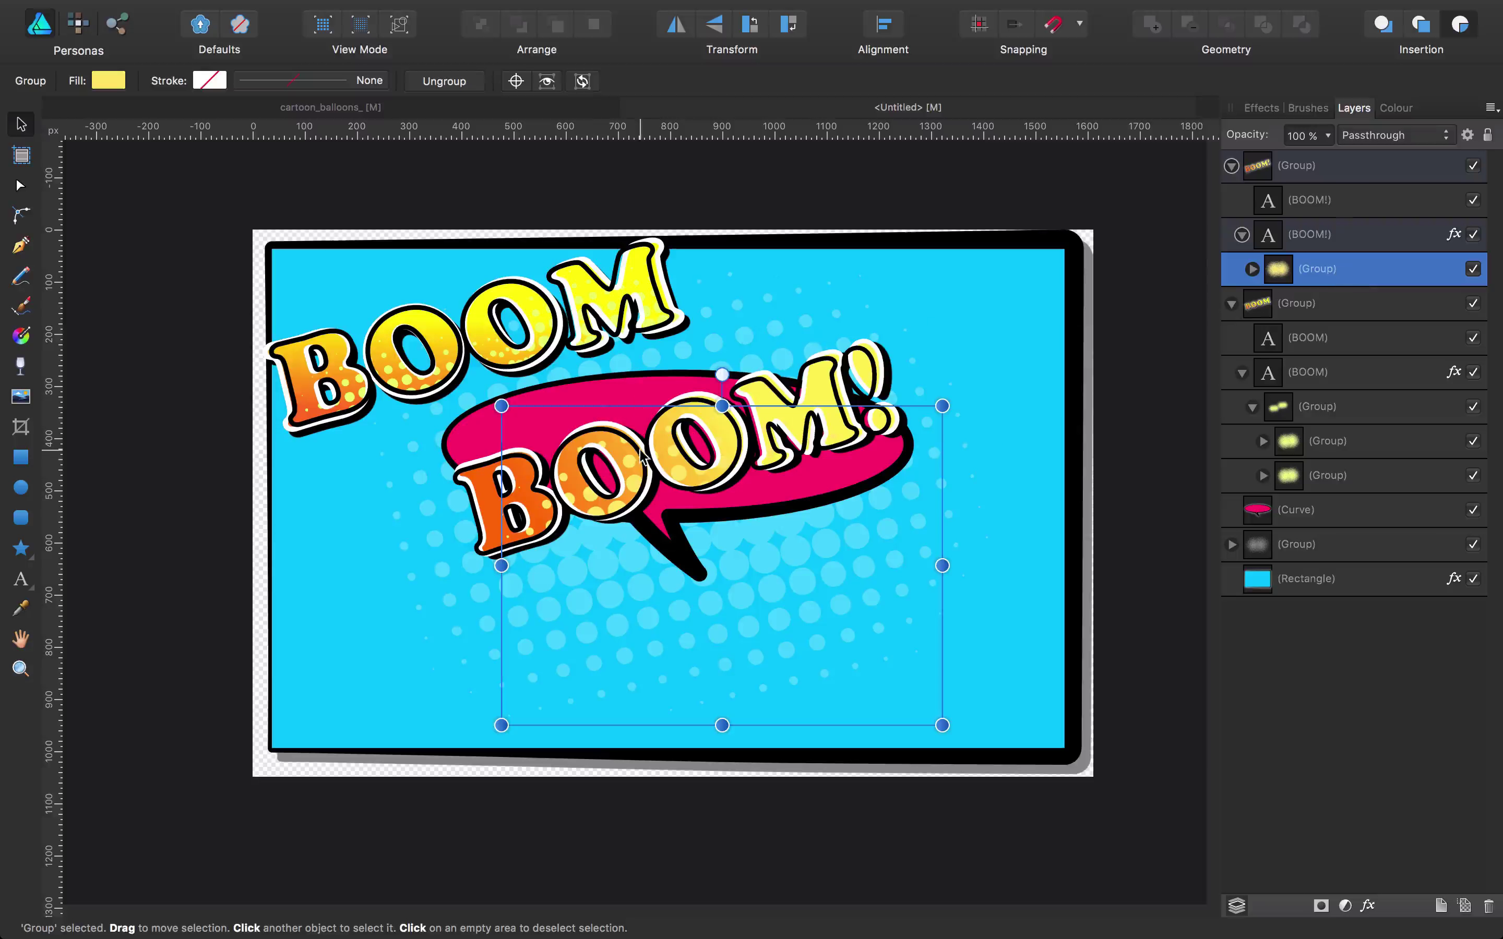
pyautogui.moveTo(630, 488)
pyautogui.mouseDown()
pyautogui.moveTo(745, 516)
pyautogui.moveTo(608, 477)
pyautogui.mouseUp()
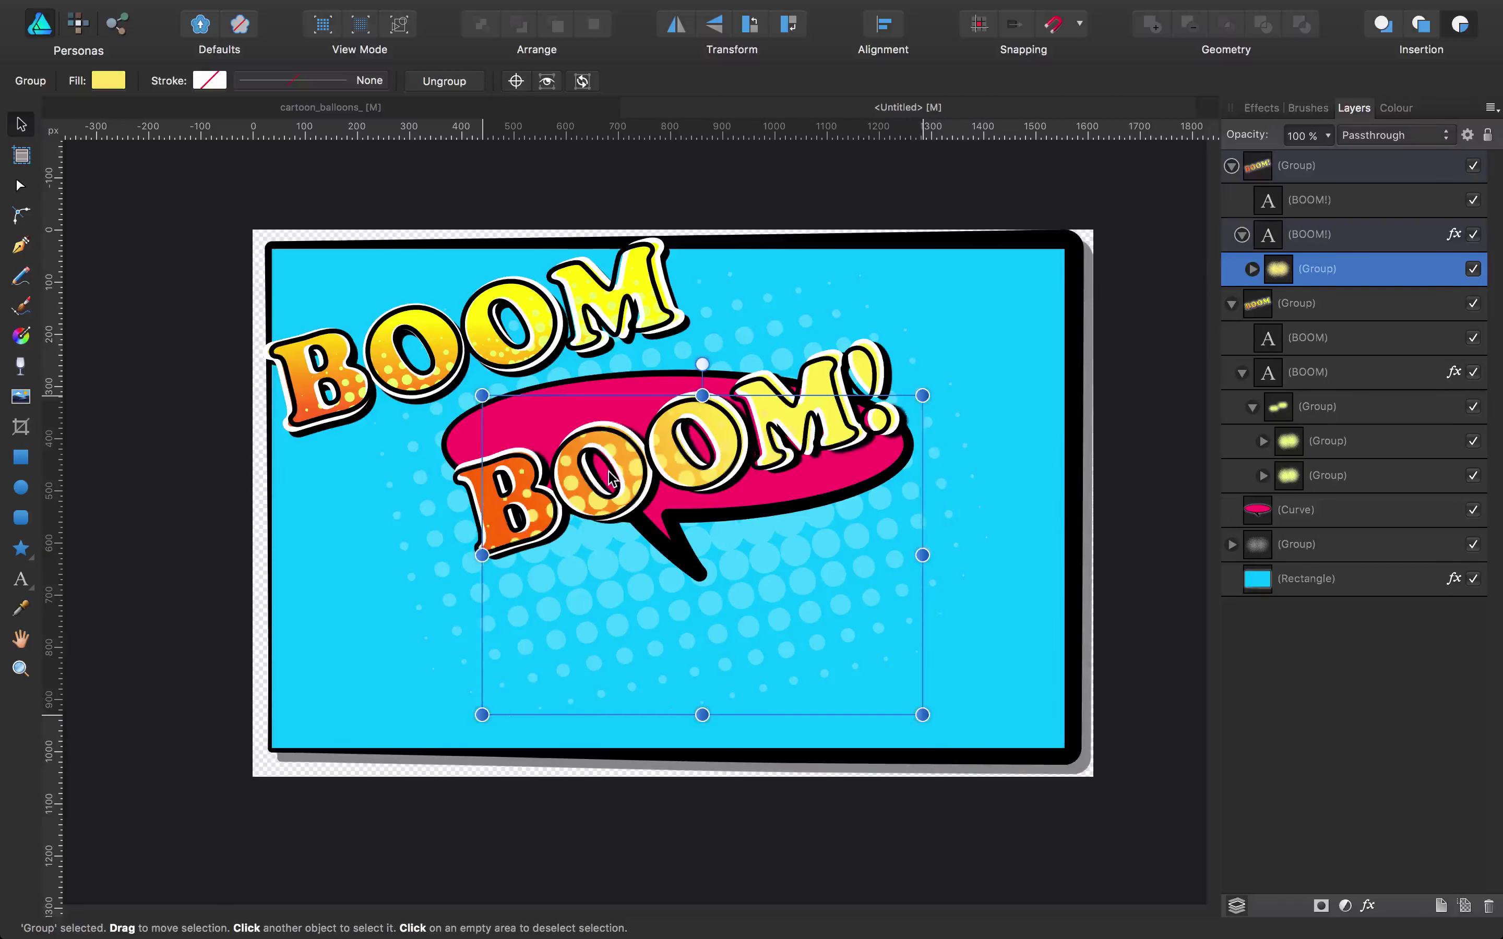
pyautogui.click(585, 293)
pyautogui.press('Delete')
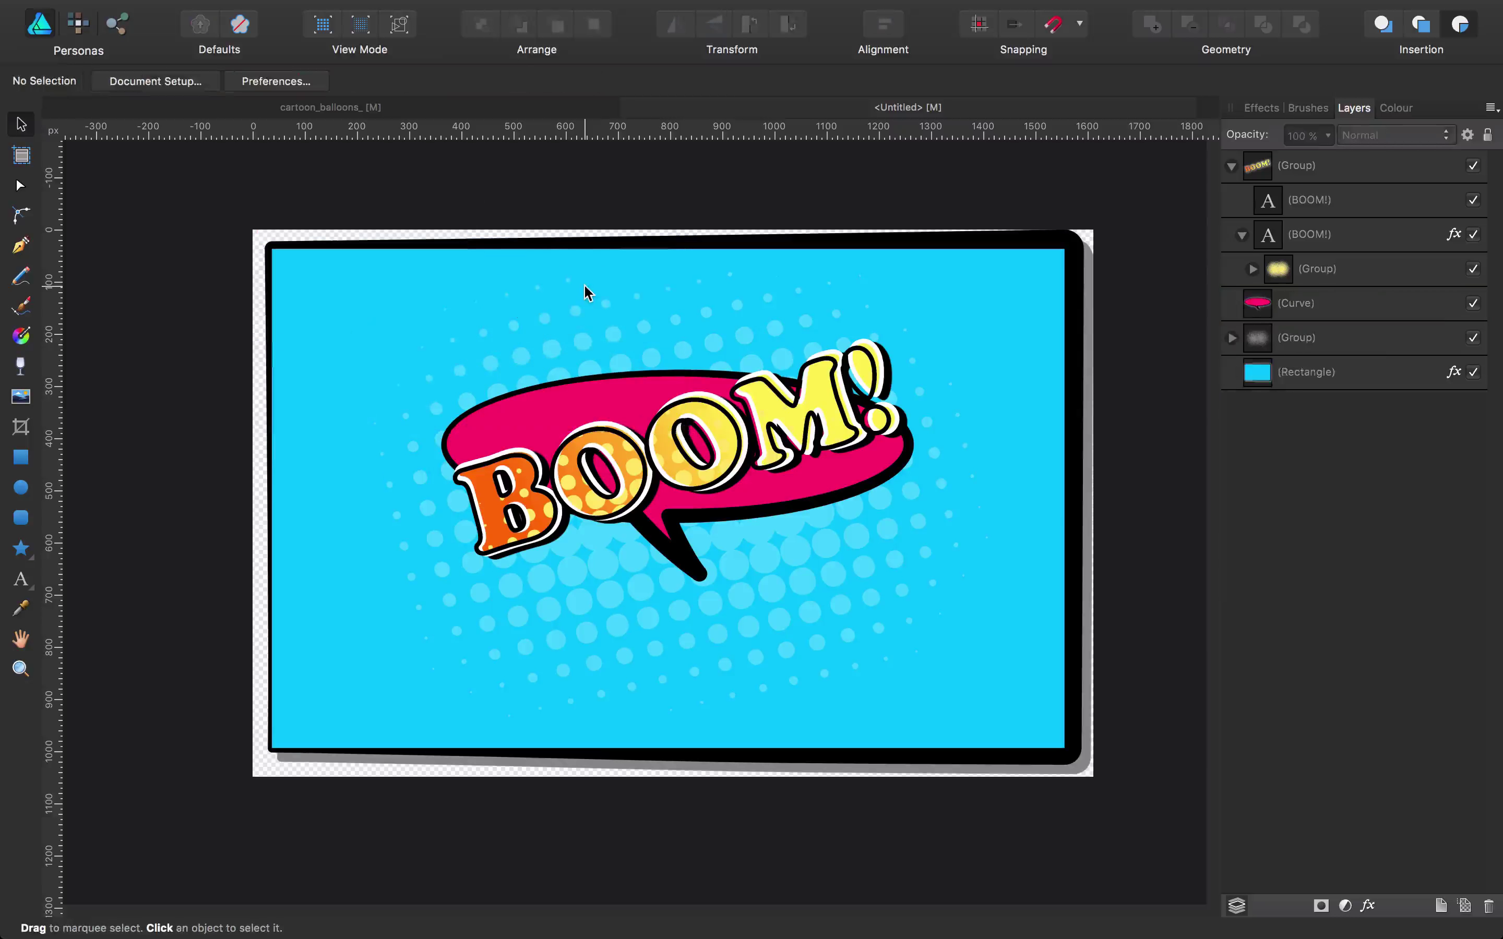
# Step: Check the reference artwork in the cartoon_balloons_ document and return to the untitled drawing
pyautogui.click(503, 112)
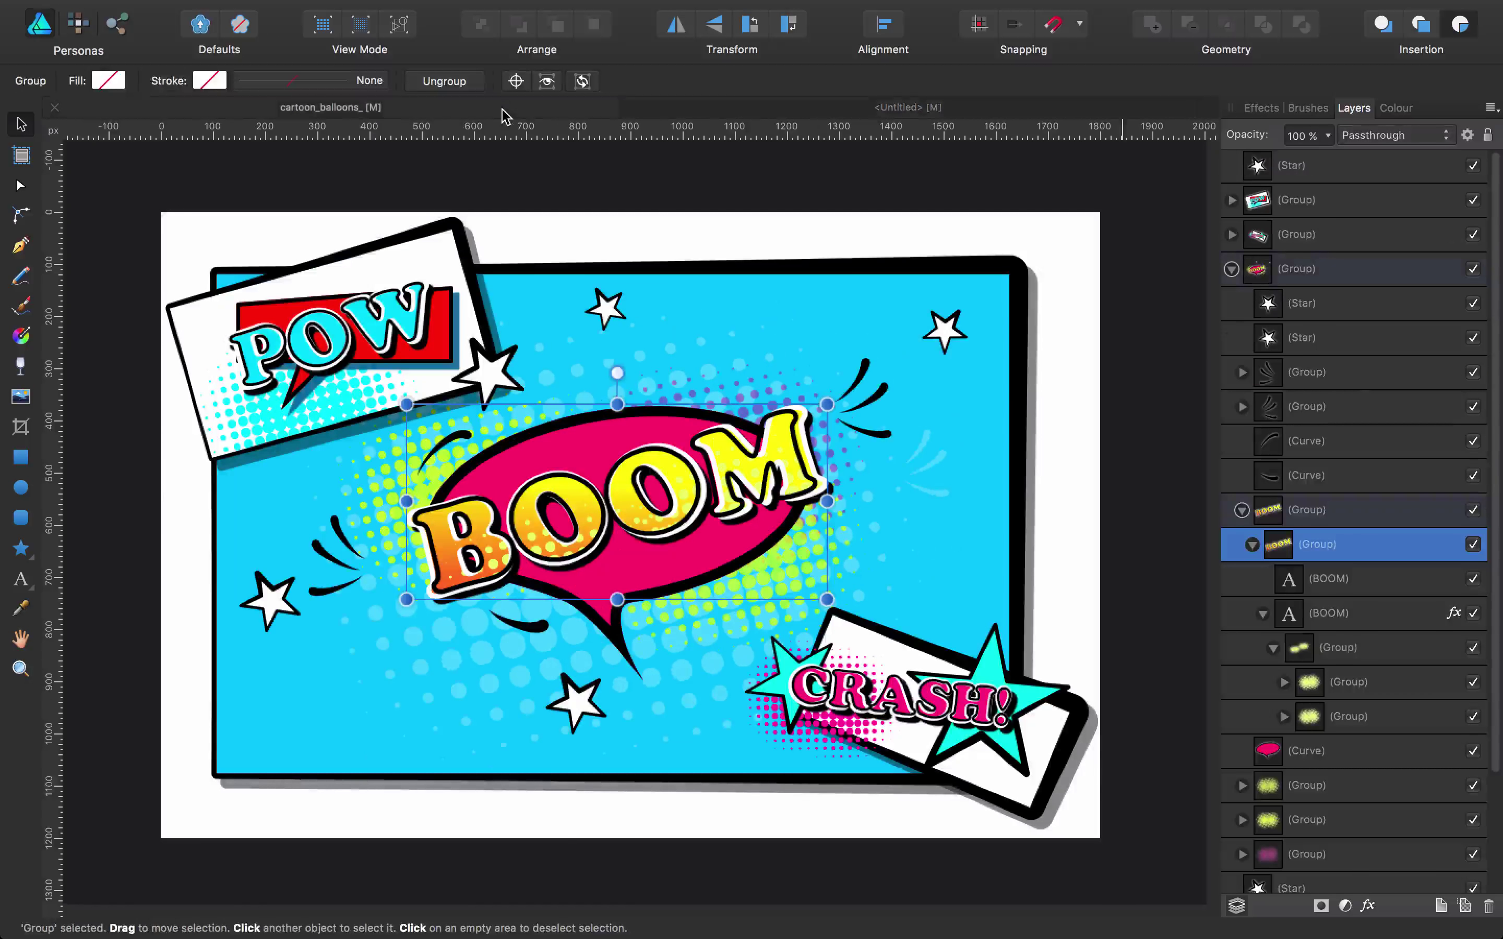
pyautogui.click(774, 314)
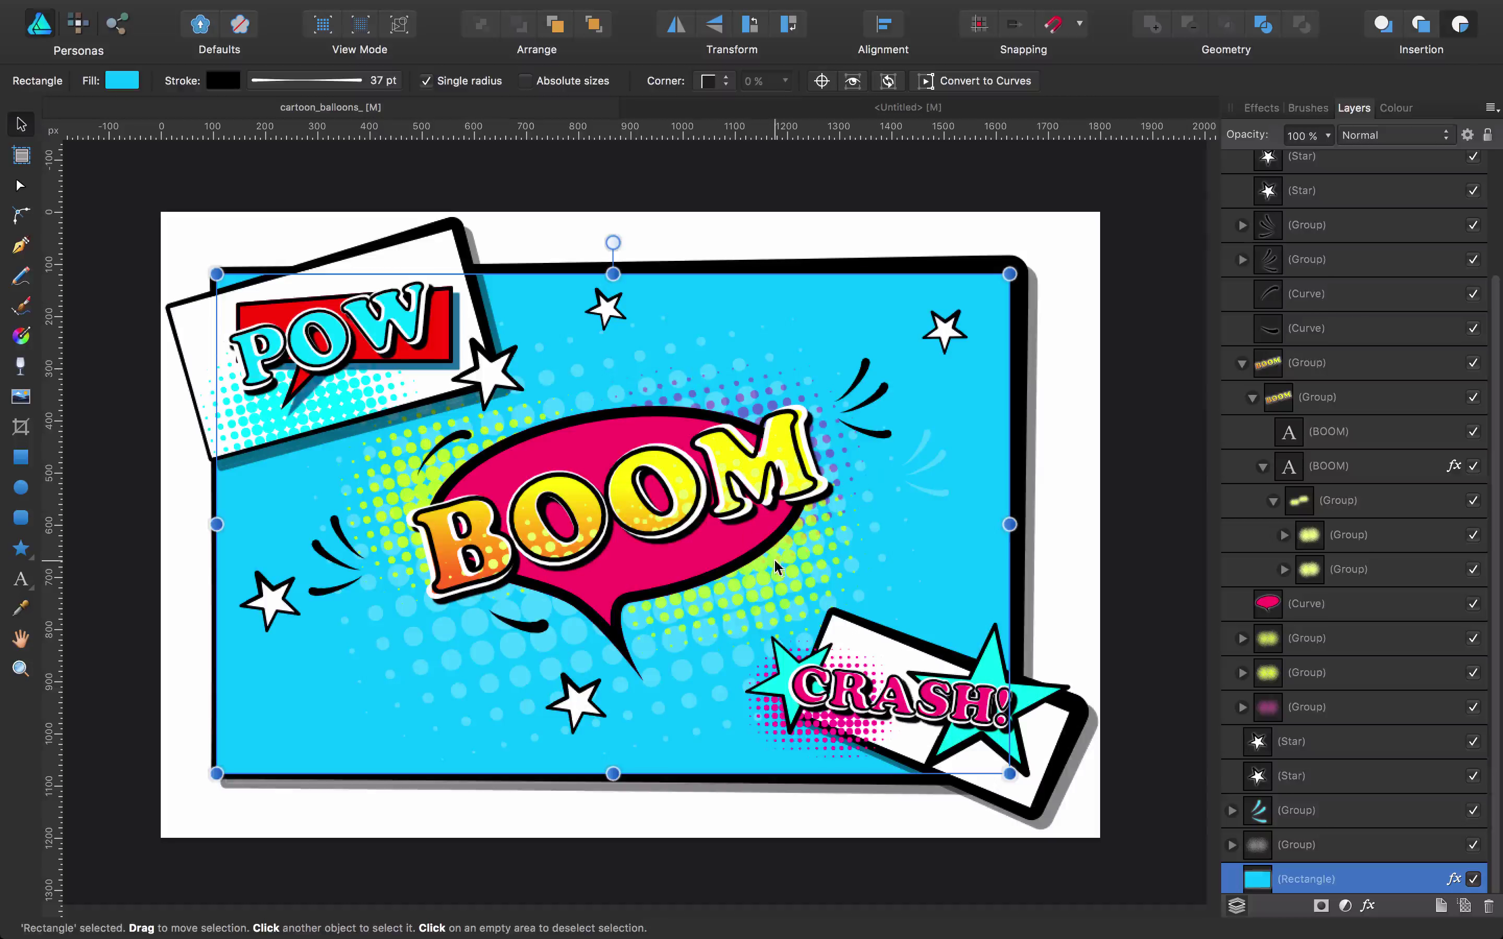
pyautogui.click(884, 111)
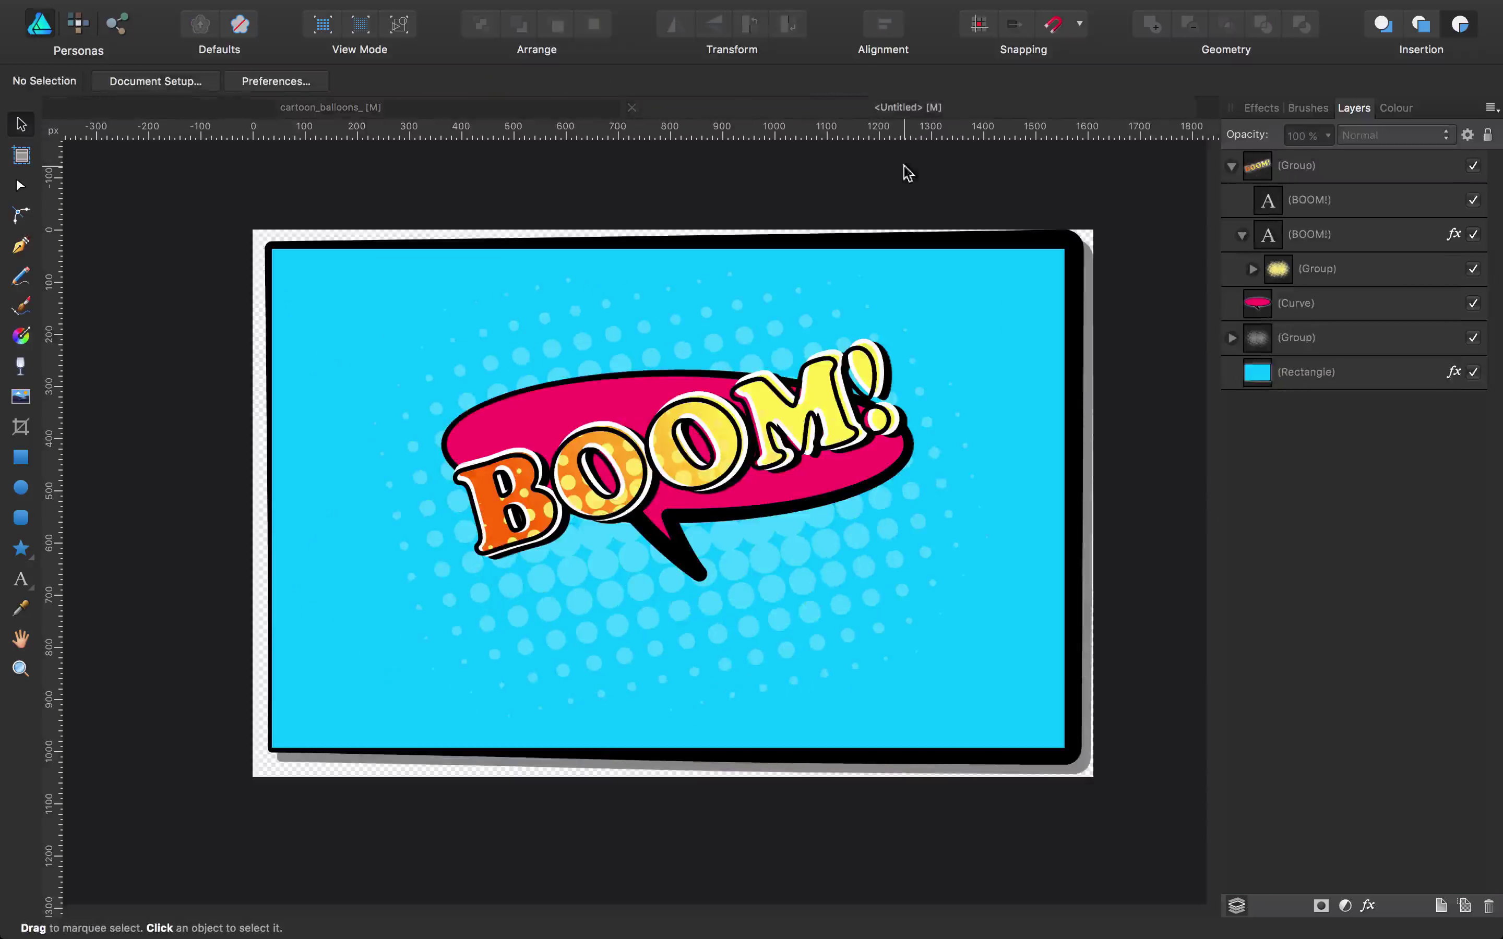
# Step: Duplicate the background halftone dots, scale the copy to about 750 px wide and place it below and right of the balloon
pyautogui.click(763, 554)
pyautogui.doubleClick(761, 548)
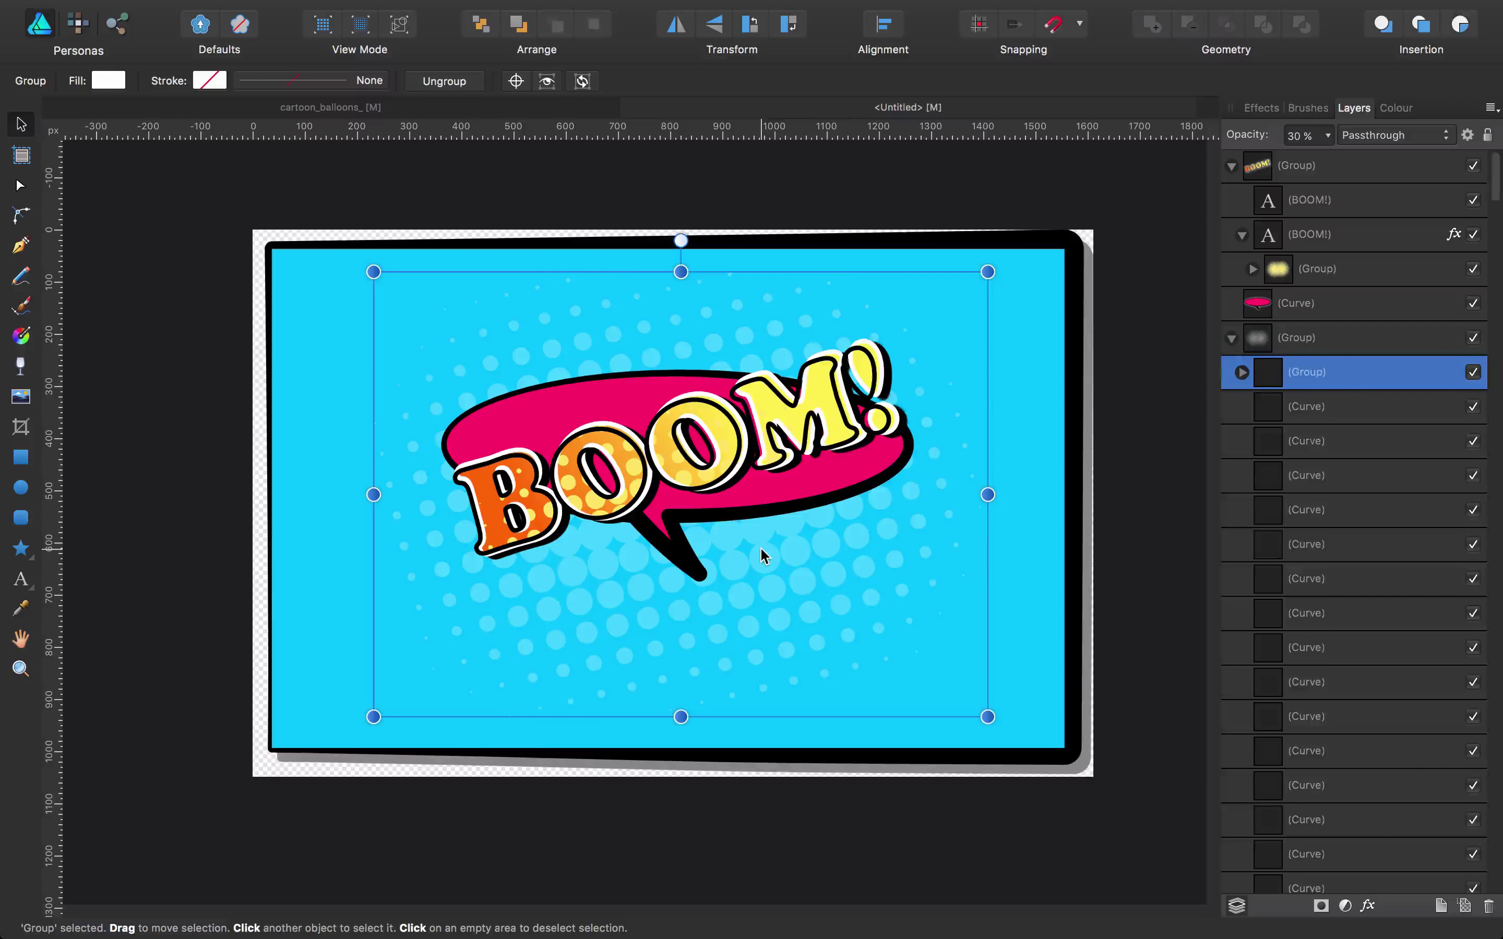
pyautogui.moveTo(989, 273); pyautogui.dragTo(779, 426)
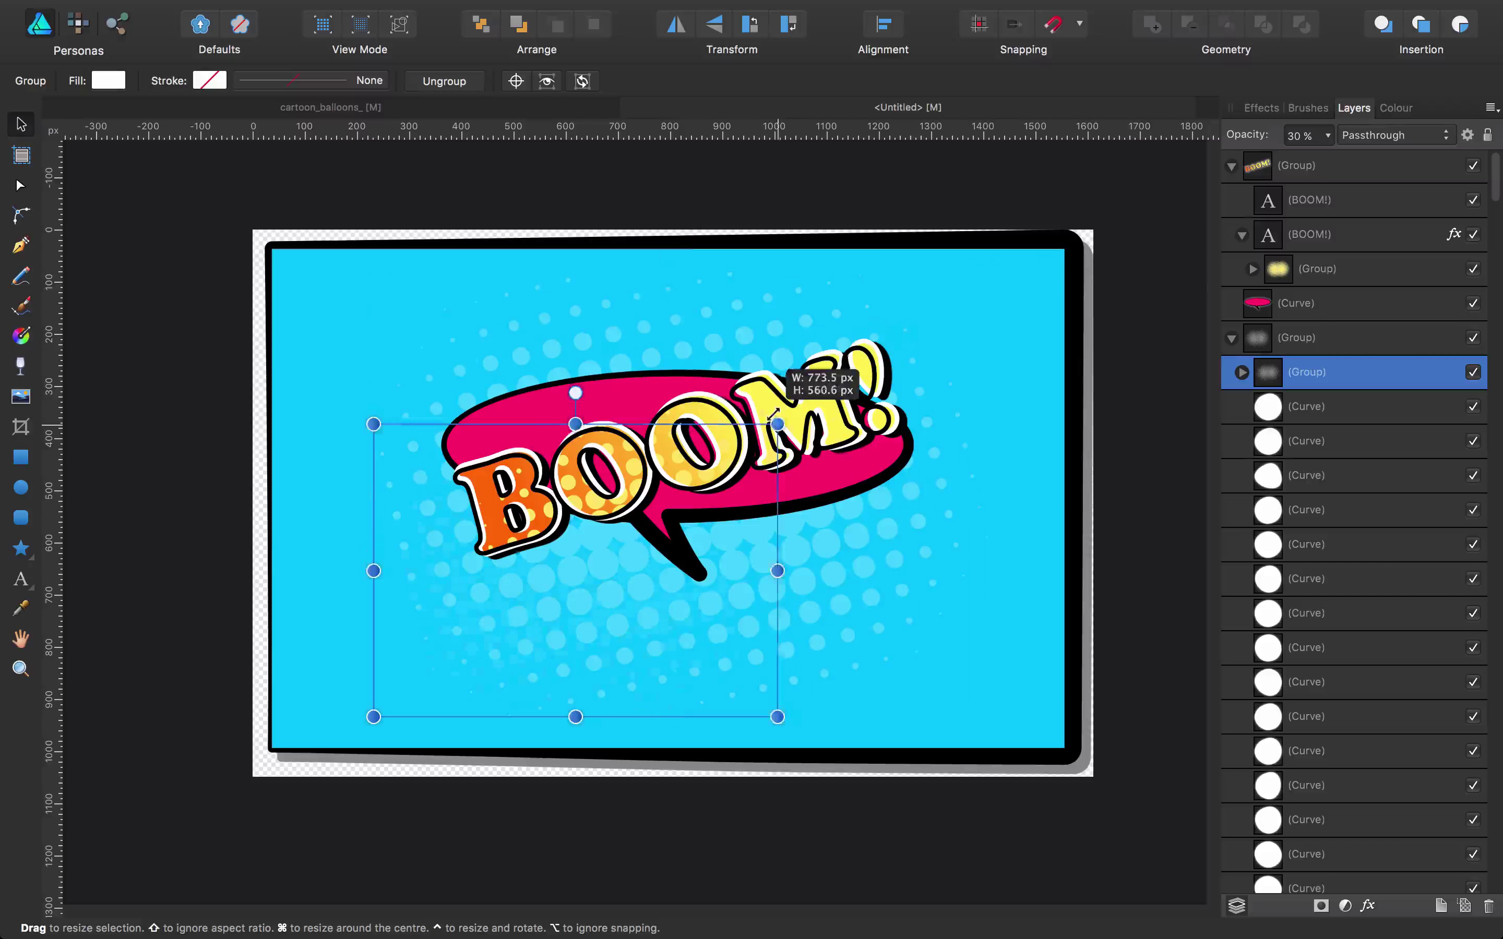
pyautogui.moveTo(622, 606); pyautogui.dragTo(843, 594)
# Step: Fill the smaller halftone dots with orange-yellow at H 46, S 100, L 50
pyautogui.click(116, 87)
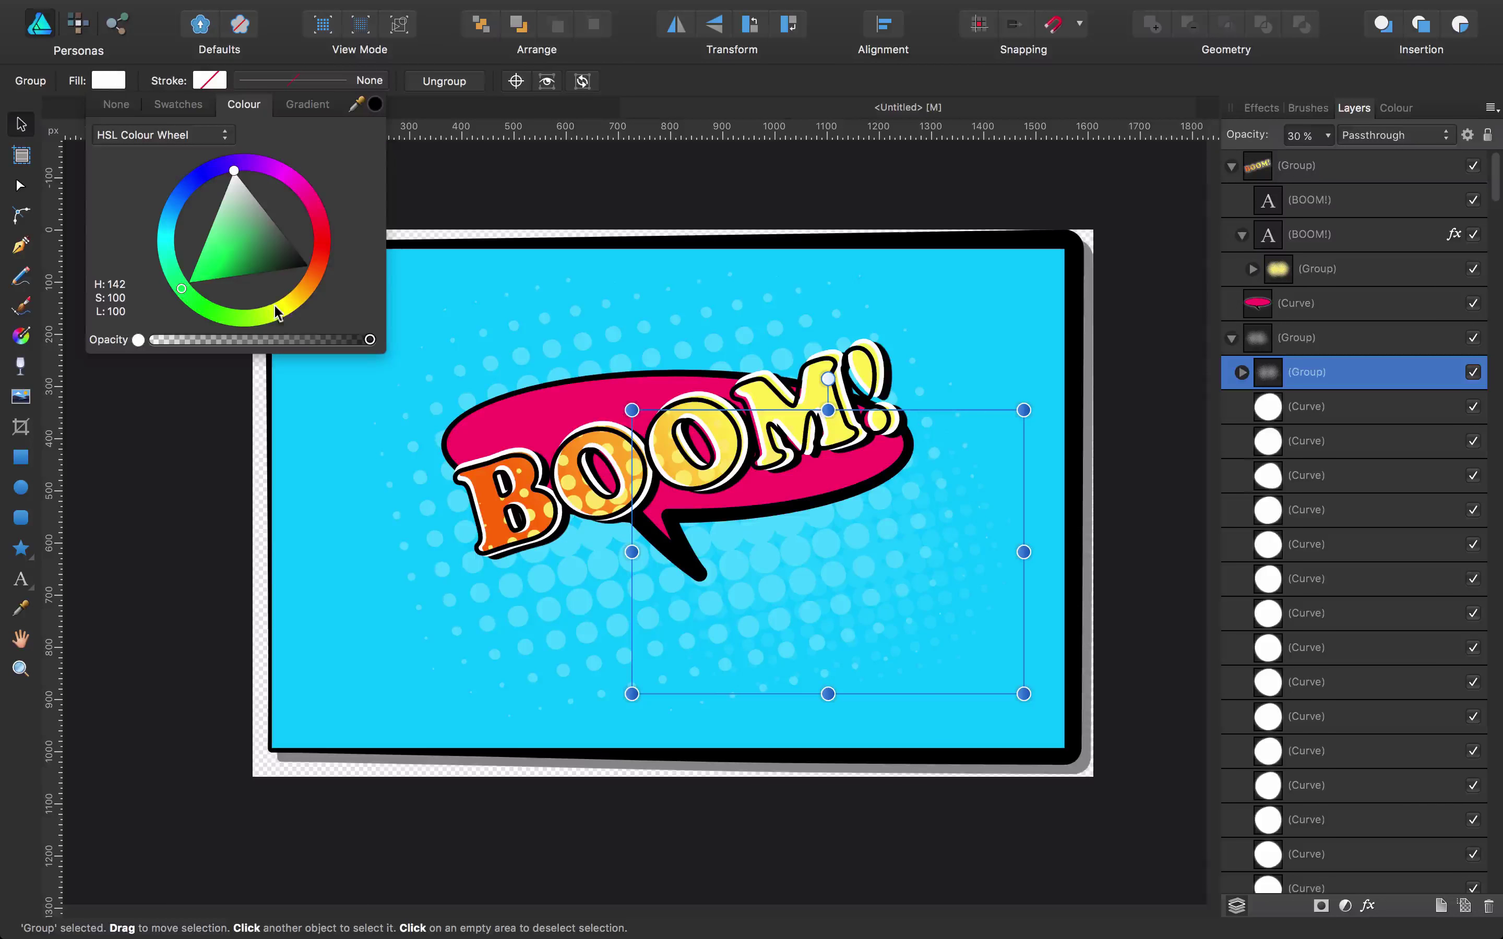
pyautogui.click(285, 299)
pyautogui.moveTo(293, 296); pyautogui.dragTo(299, 296)
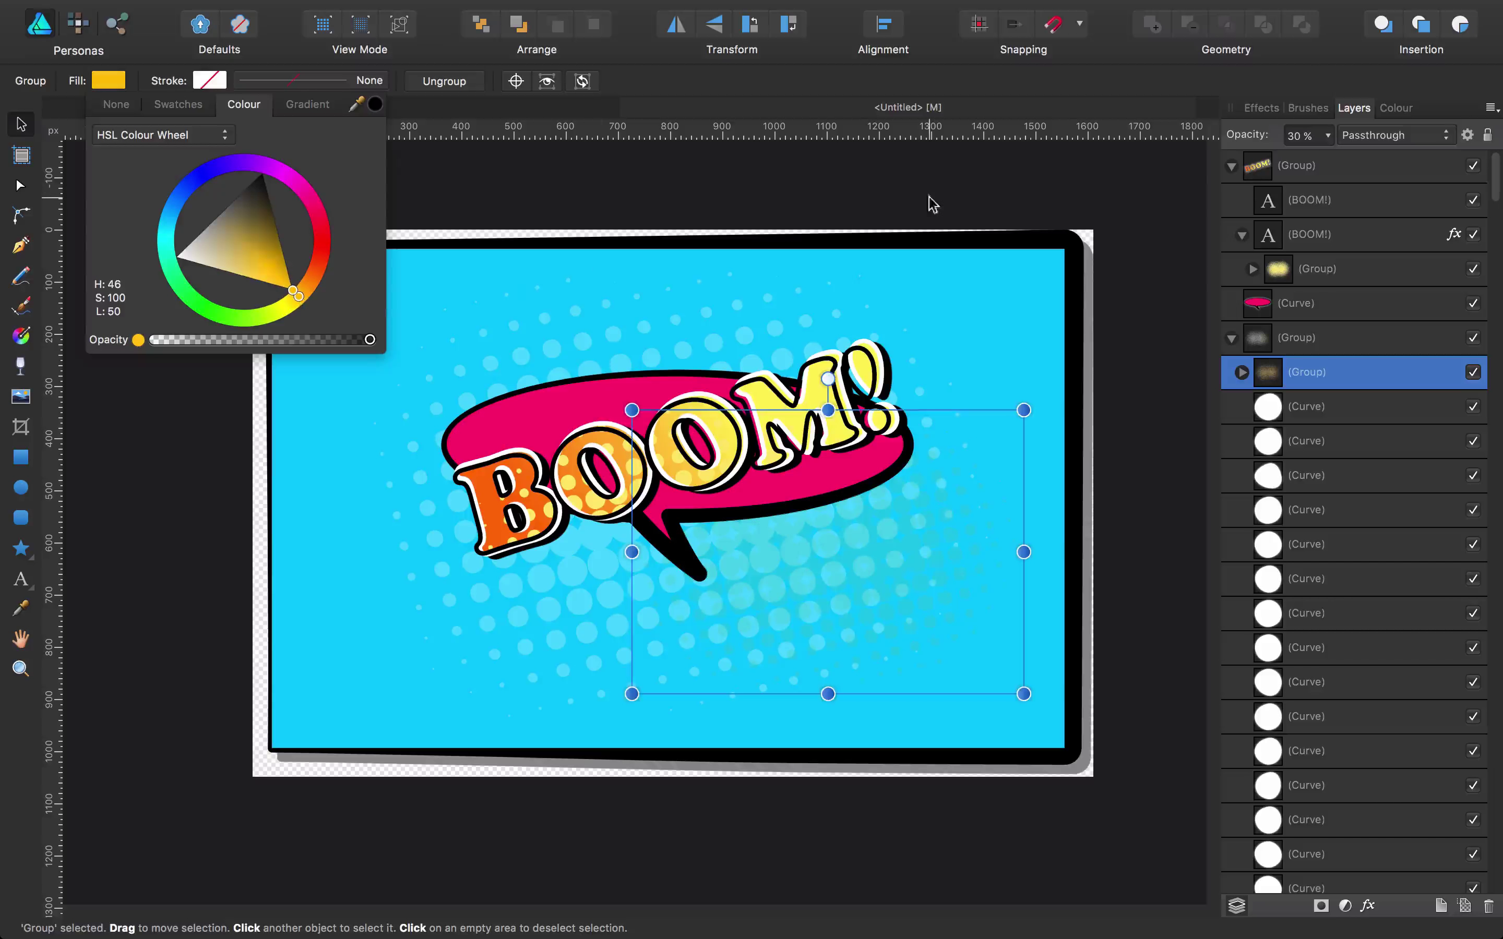
# Step: Raise the orange-yellow dots' opacity to 60% and on to 100%, moving them slightly farther down and right
pyautogui.click(1308, 135)
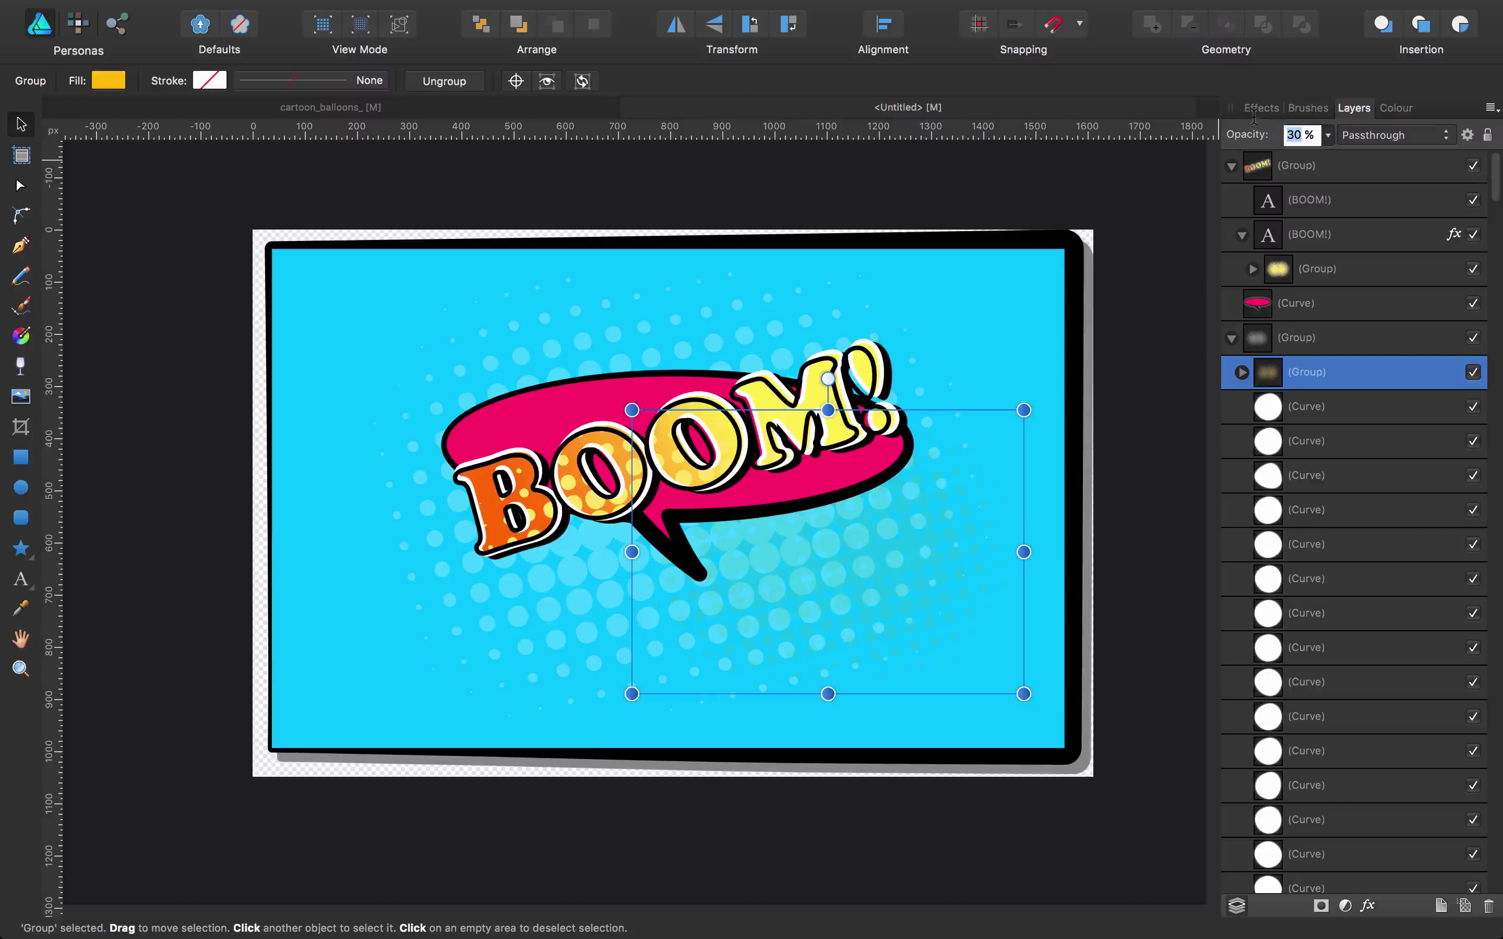
pyautogui.write('60')
pyautogui.press('Return')
pyautogui.moveTo(858, 560); pyautogui.dragTo(888, 575)
pyautogui.click(1327, 135)
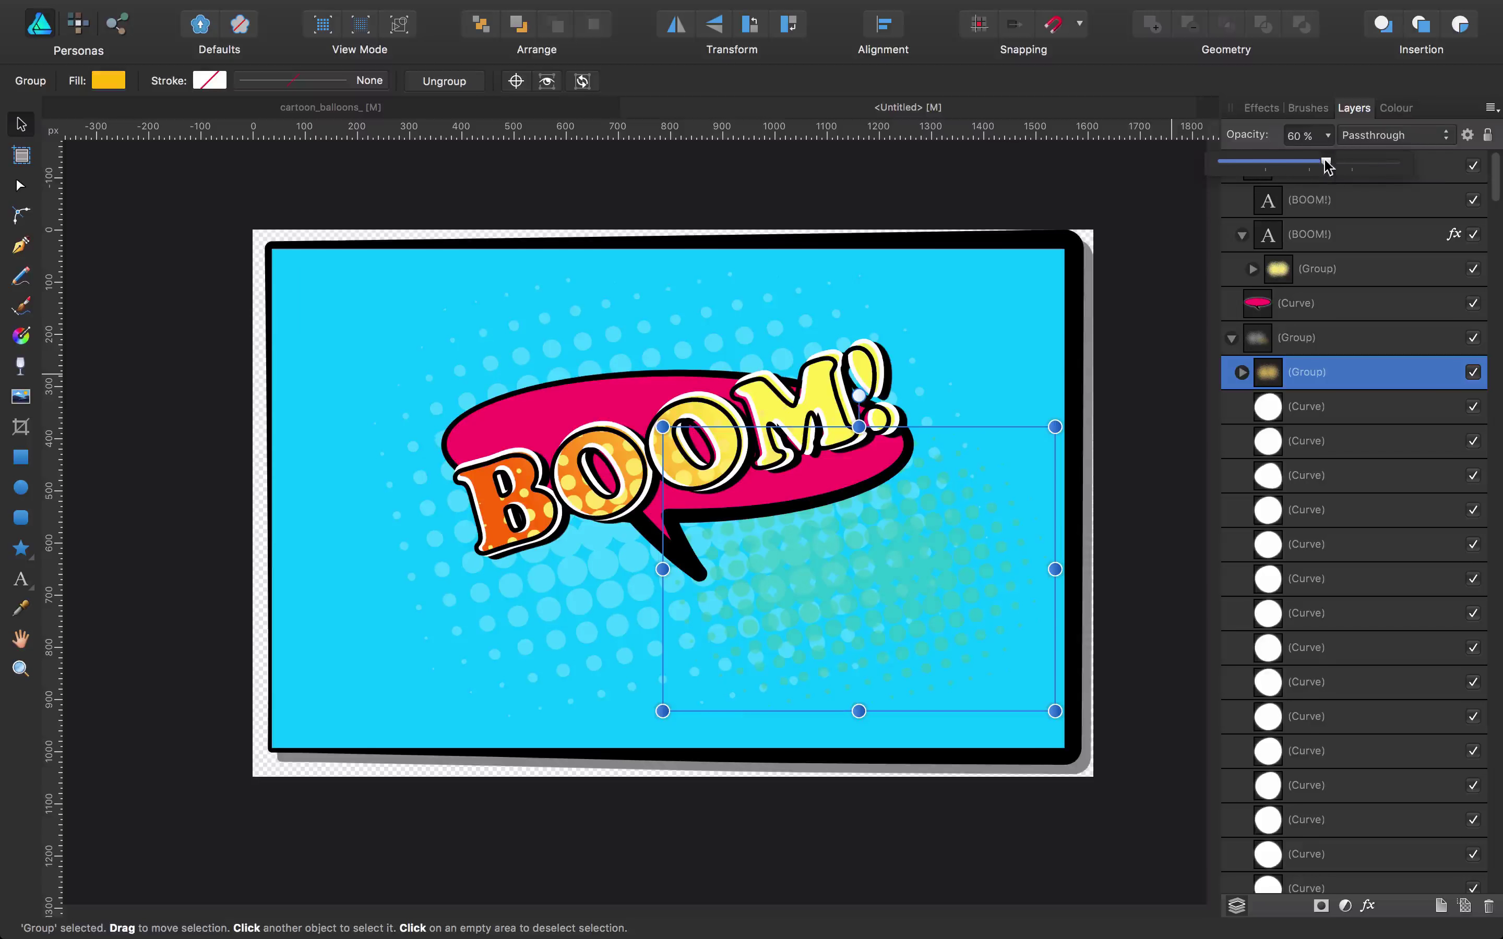
pyautogui.moveTo(1326, 161); pyautogui.dragTo(1451, 170)
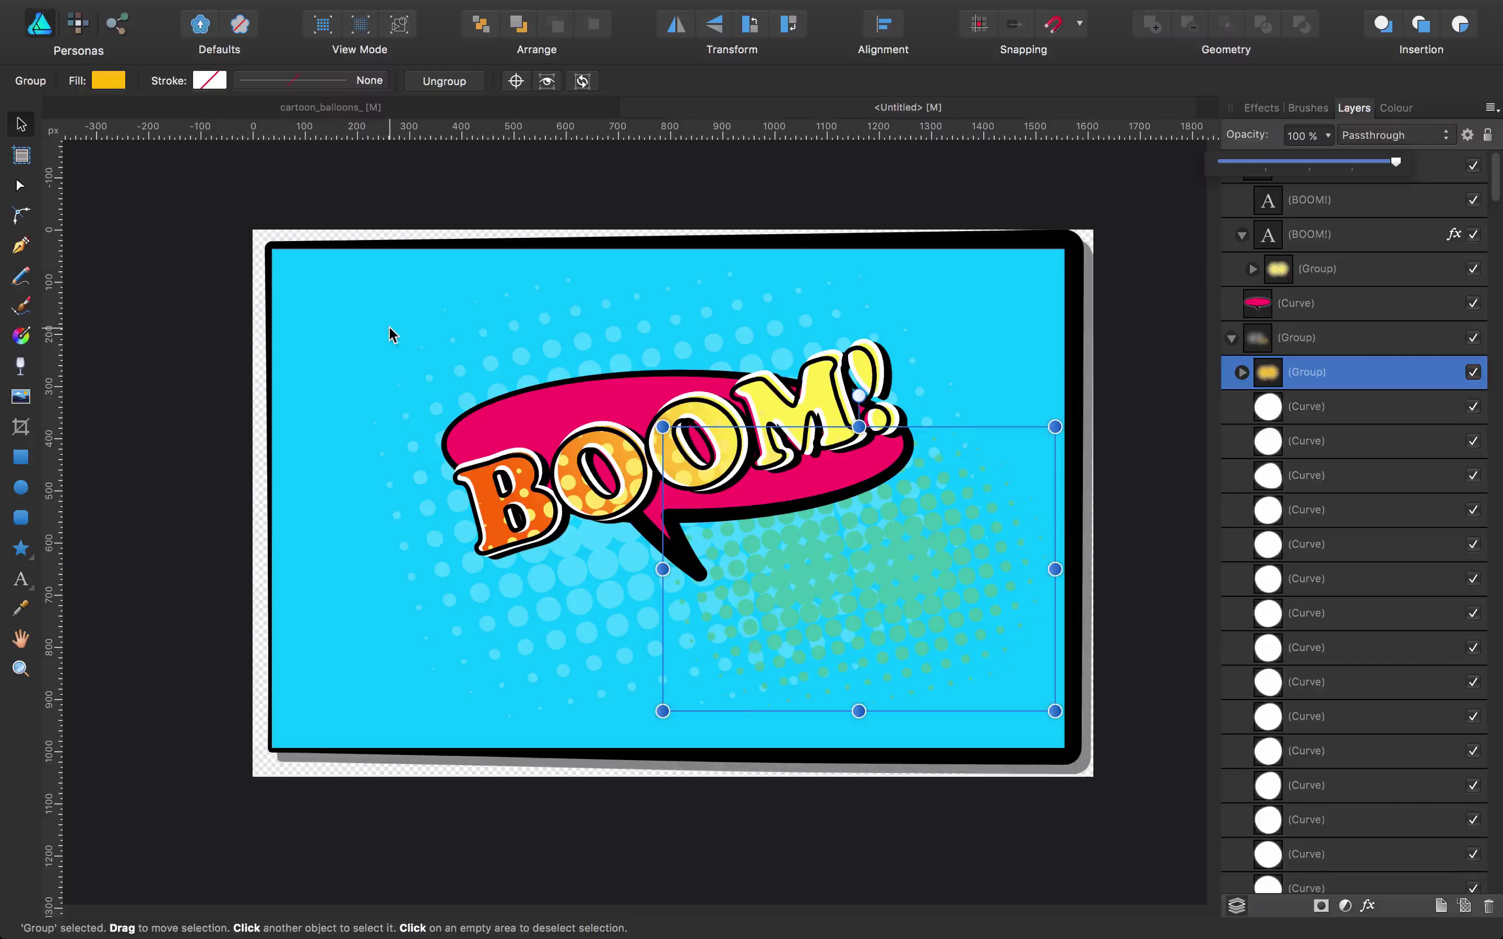
# Step: Cut the orange-yellow dots out of the background halftone group, paste them as a separate top layer, move them up and right, and set 40% opacity
pyautogui.press('super+x')
pyautogui.press('super+v')
pyautogui.moveTo(872, 568); pyautogui.dragTo(908, 542)
pyautogui.press('4')
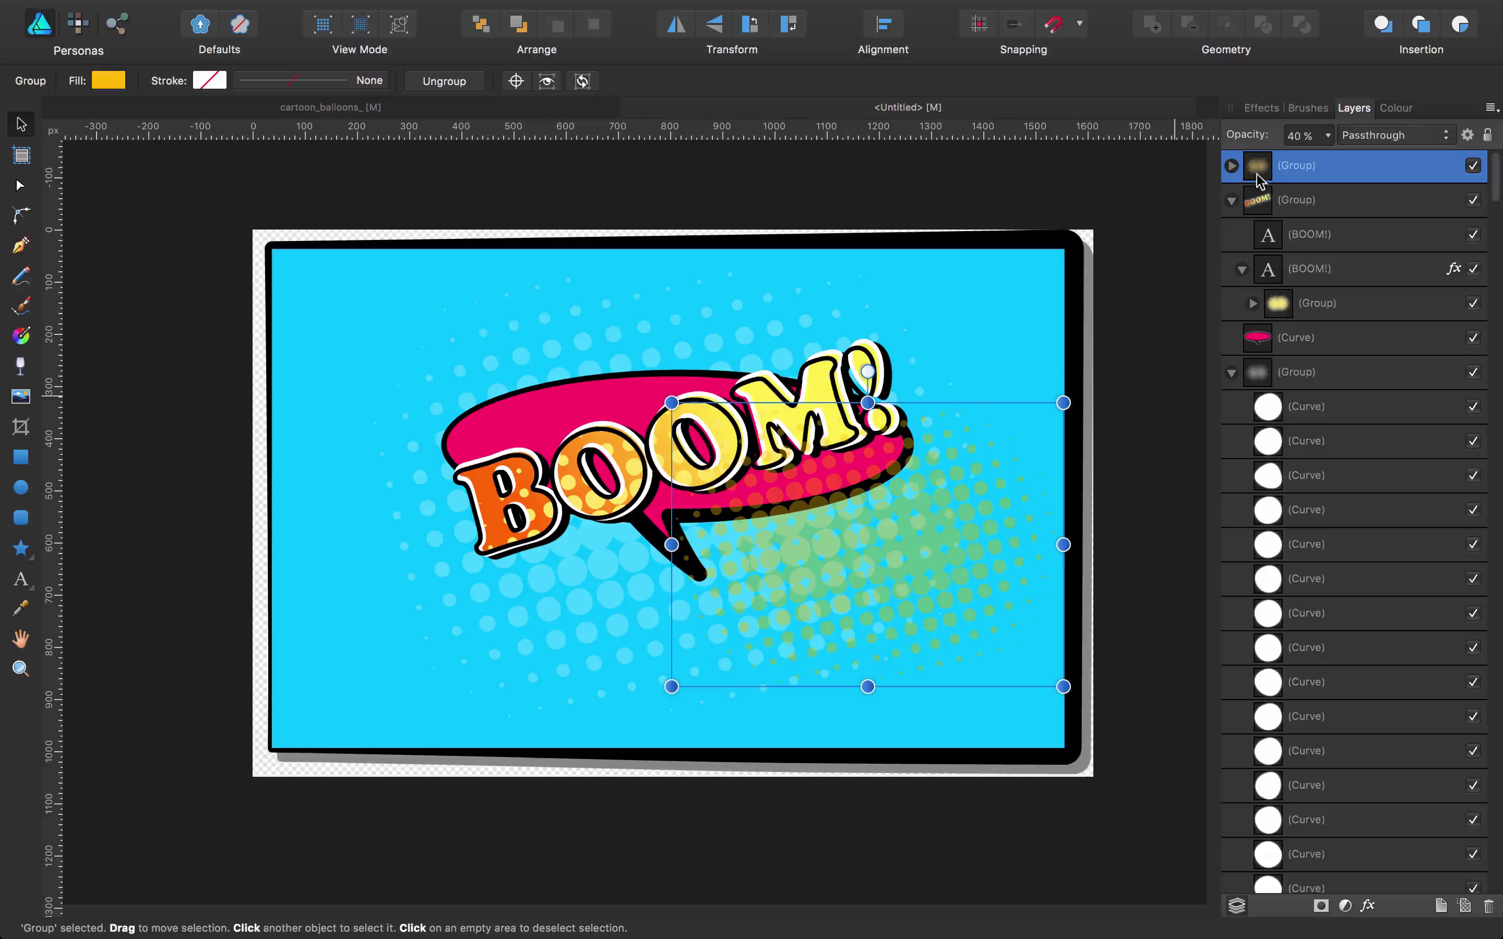
# Step: Collapse the expanded groups and move the orange-yellow dots beneath the pink balloon in the layer order
pyautogui.click(1232, 200)
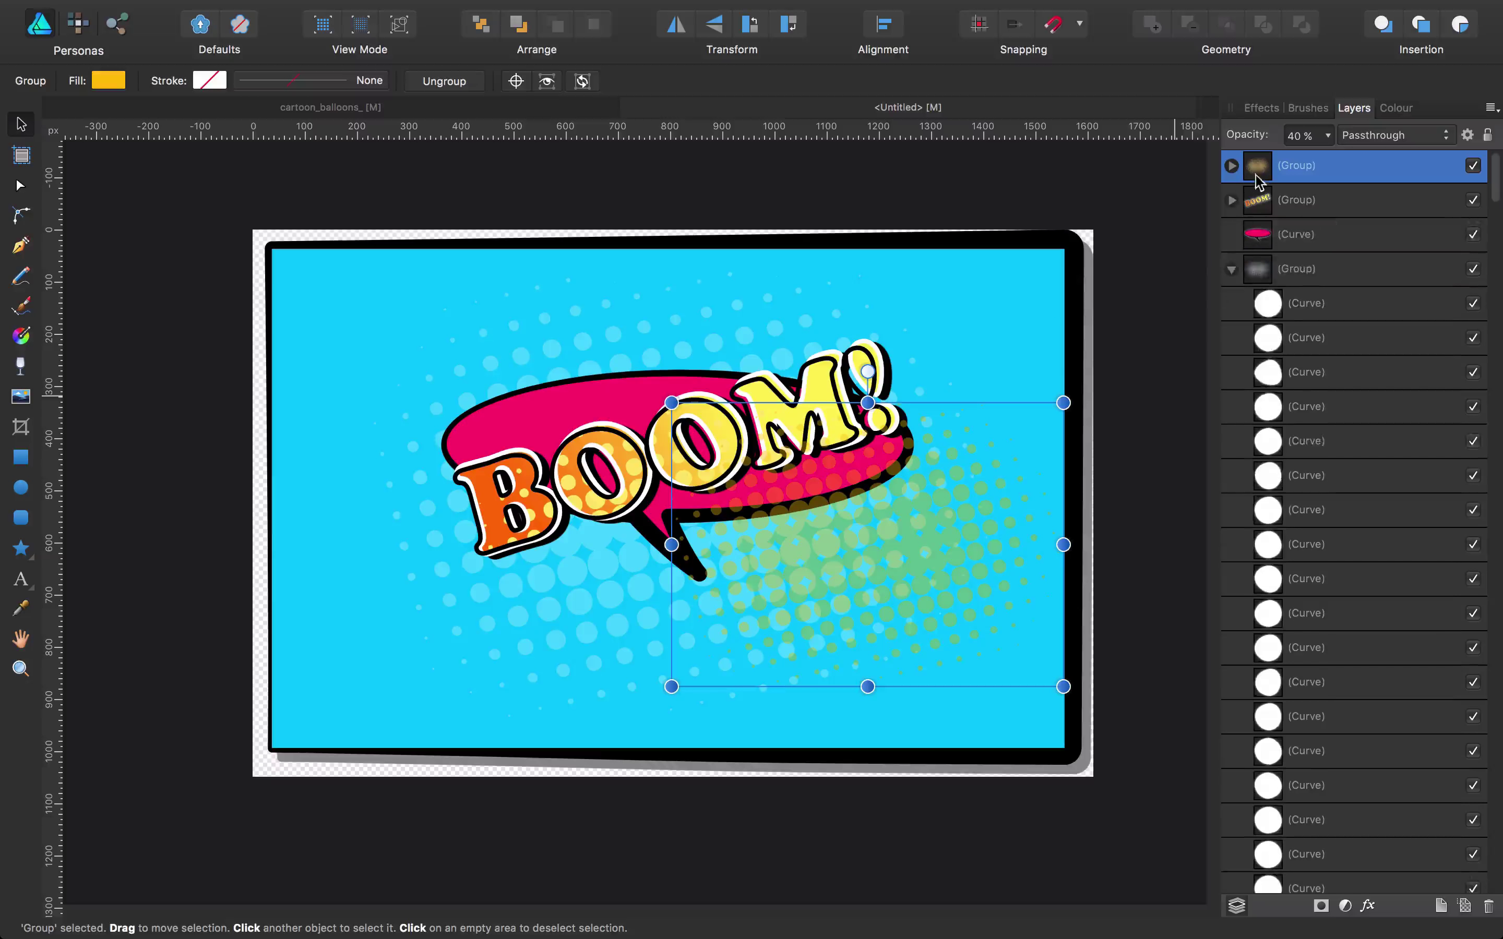
pyautogui.click(1232, 268)
pyautogui.moveTo(1258, 173); pyautogui.dragTo(1254, 252)
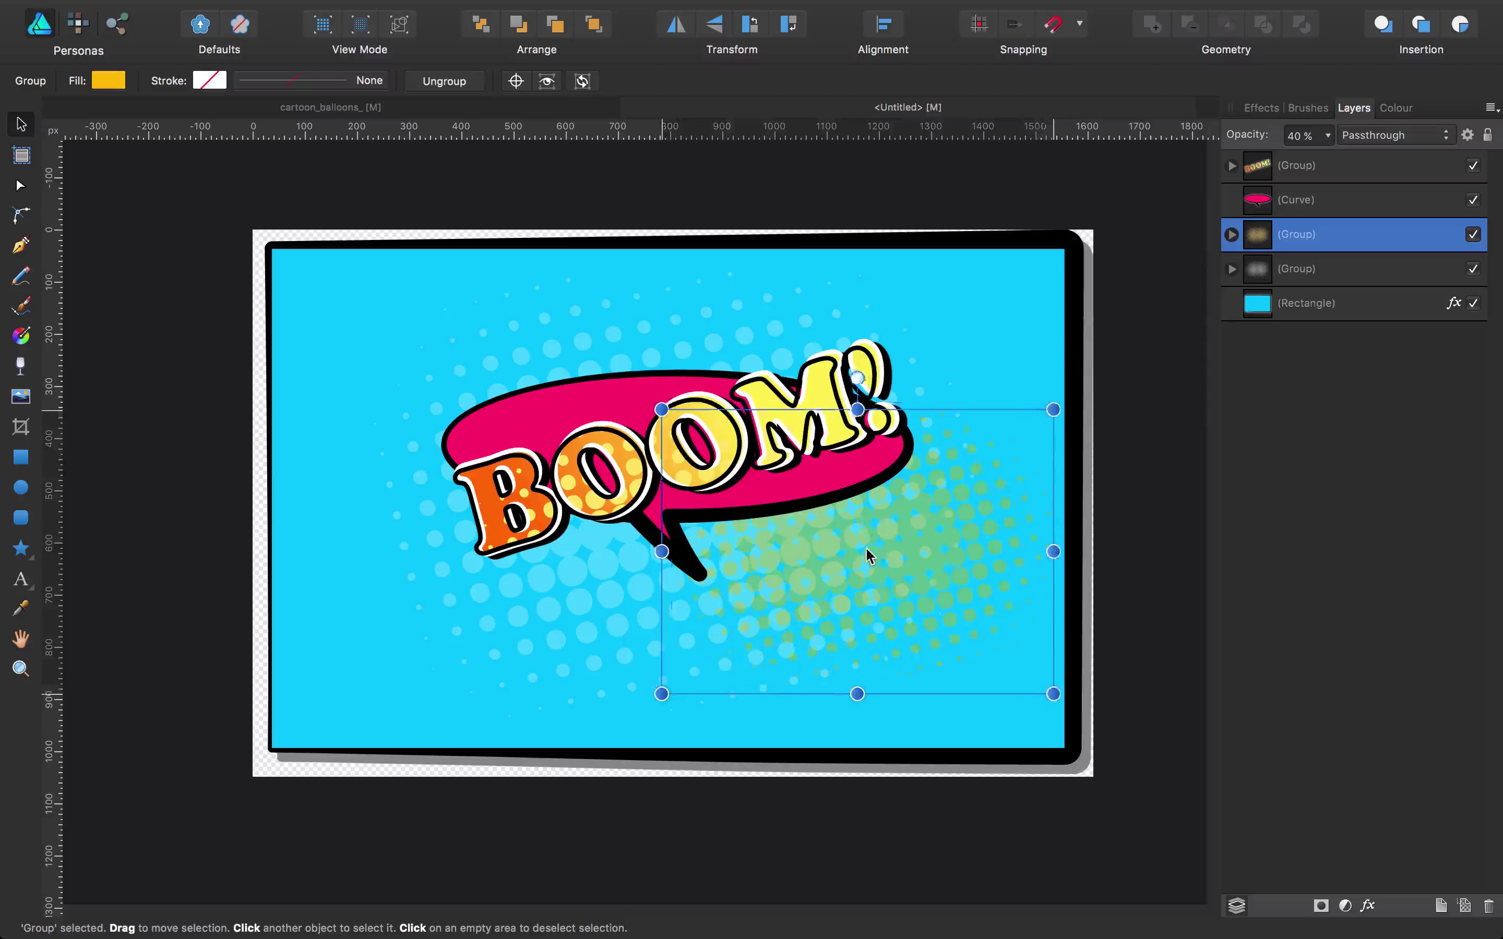
# Step: Duplicate the orange-yellow dots to the upper-left side of the balloon and fill the copy green with H 99, S 100, L 50
pyautogui.moveTo(867, 550); pyautogui.dragTo(518, 414)
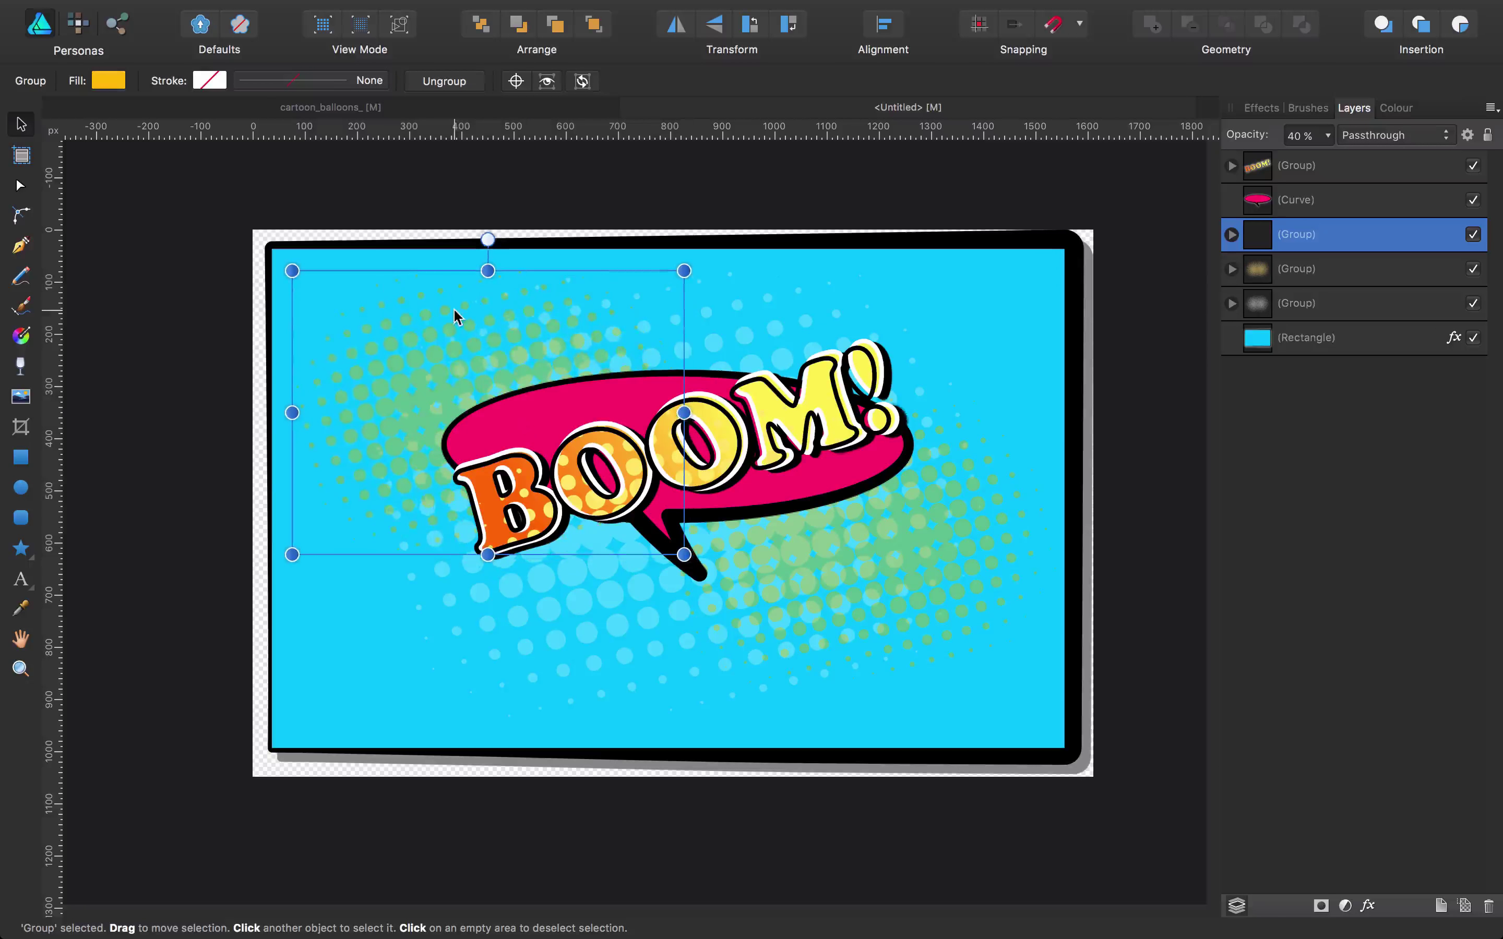
pyautogui.click(108, 82)
pyautogui.moveTo(235, 323); pyautogui.dragTo(231, 316)
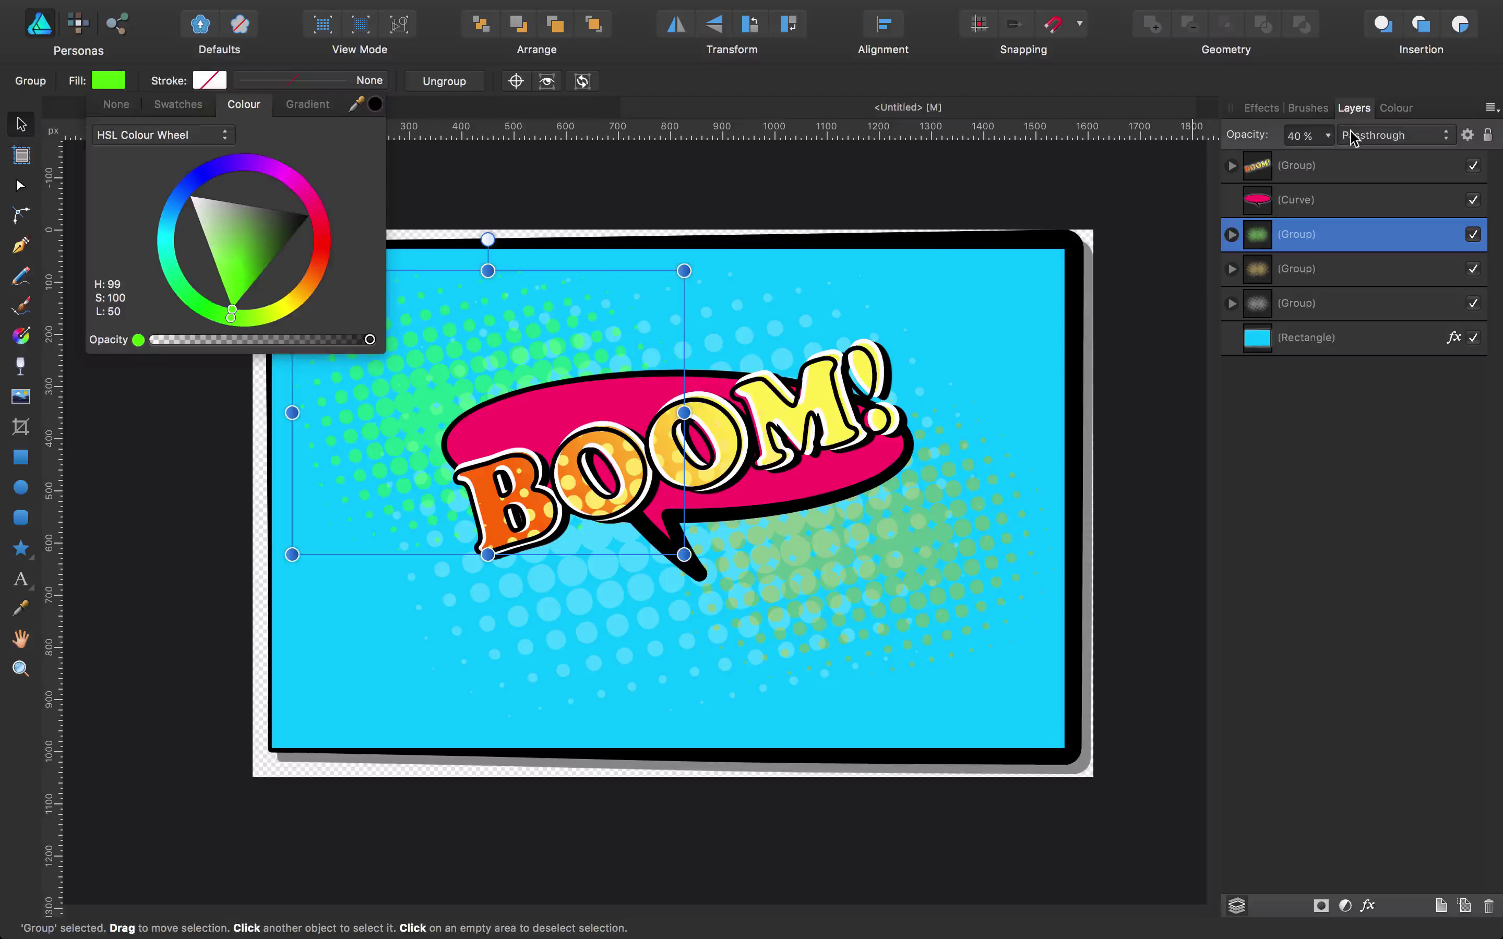
# Step: Set the opacity of both the green and the orange-yellow halftone dots to 70%
pyautogui.click(1294, 135)
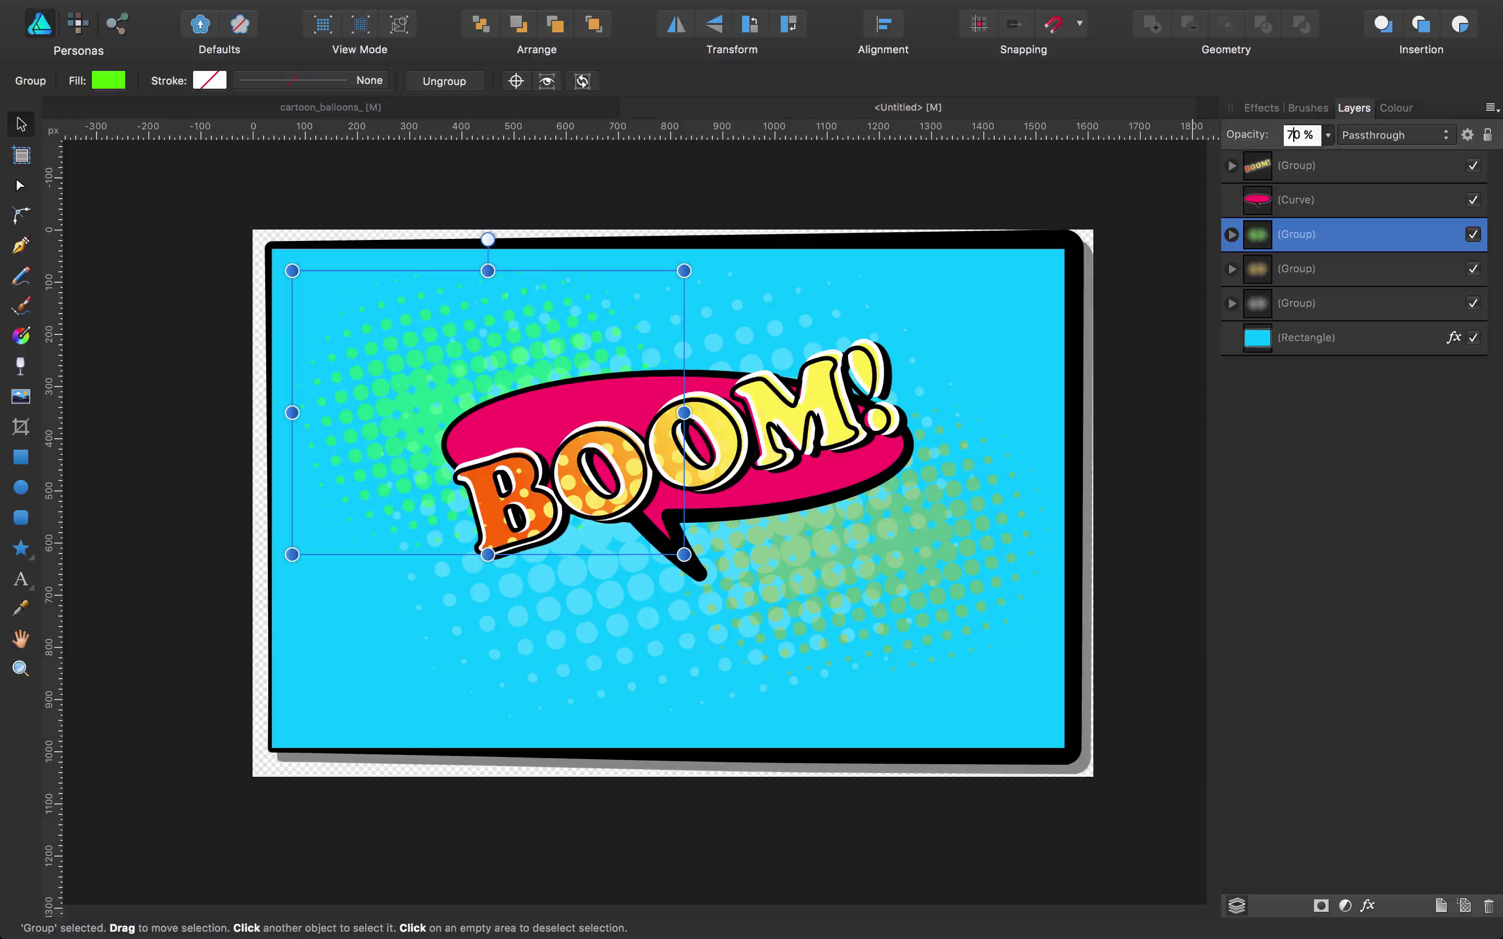
pyautogui.press('Return')
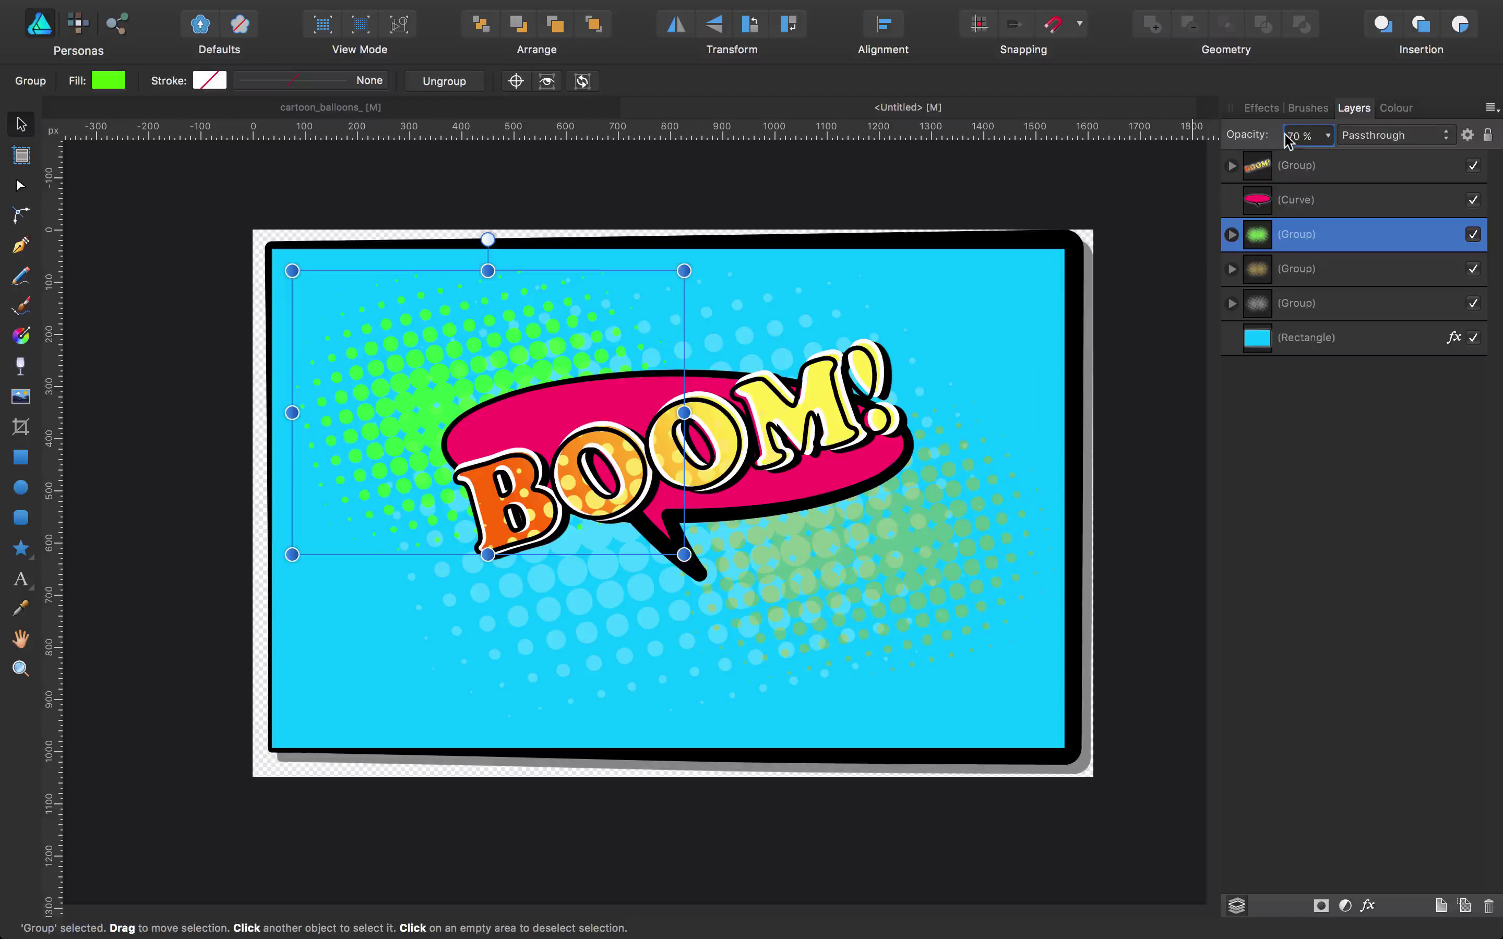
pyautogui.click(1350, 278)
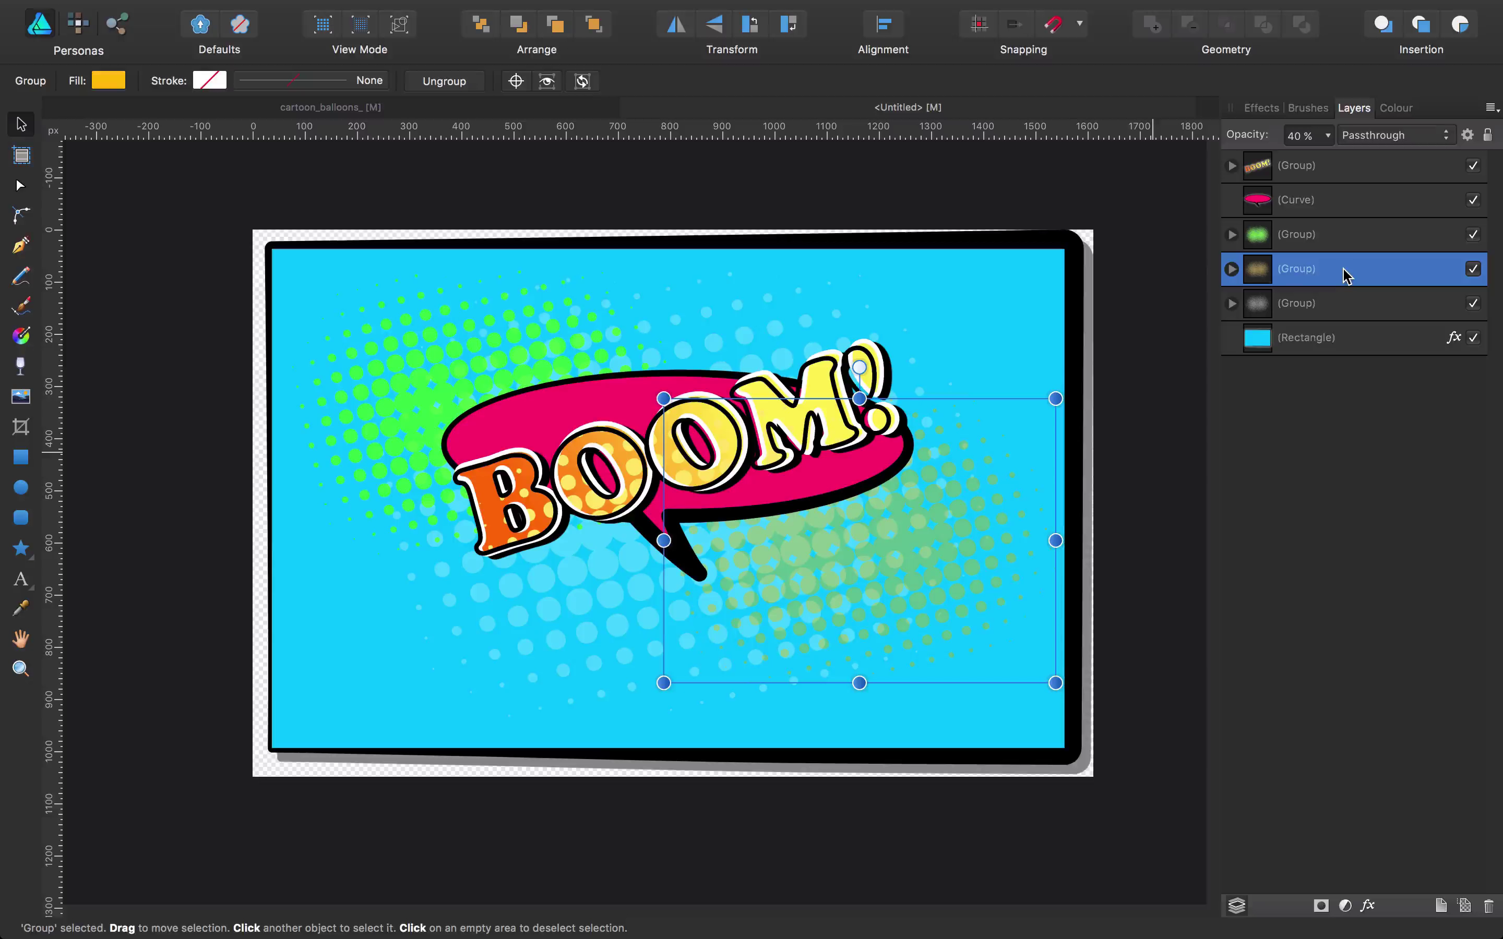
pyautogui.press('7')
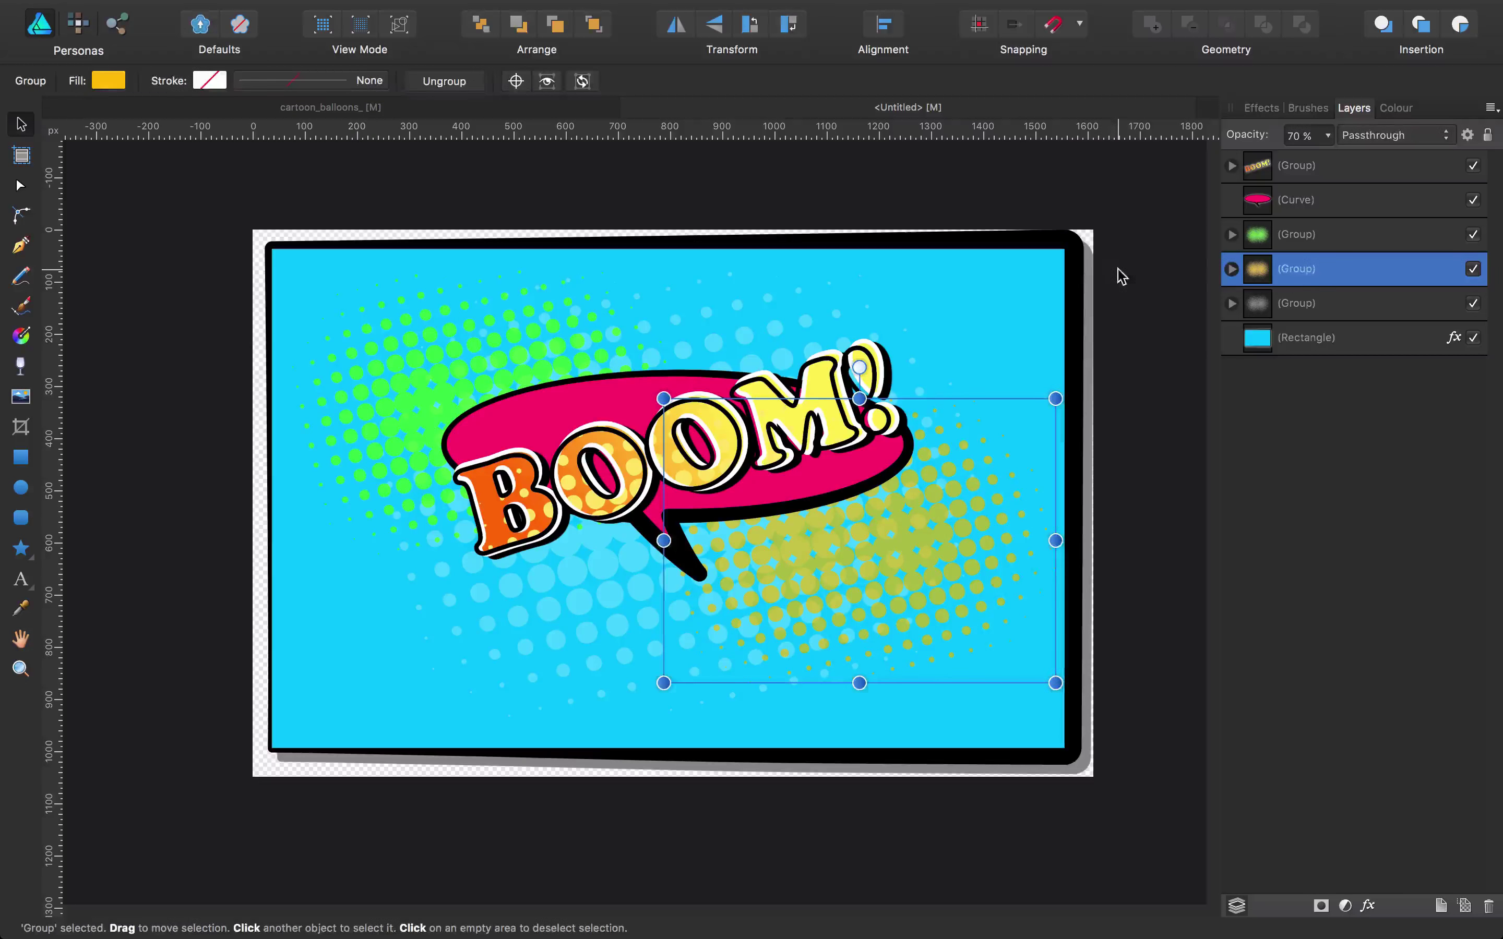
pyautogui.click(1140, 276)
# Step: Compare with the reference illustration, then scale the green dots down to about 600 px wide and move them right and slightly up, closer to the balloon
pyautogui.click(427, 116)
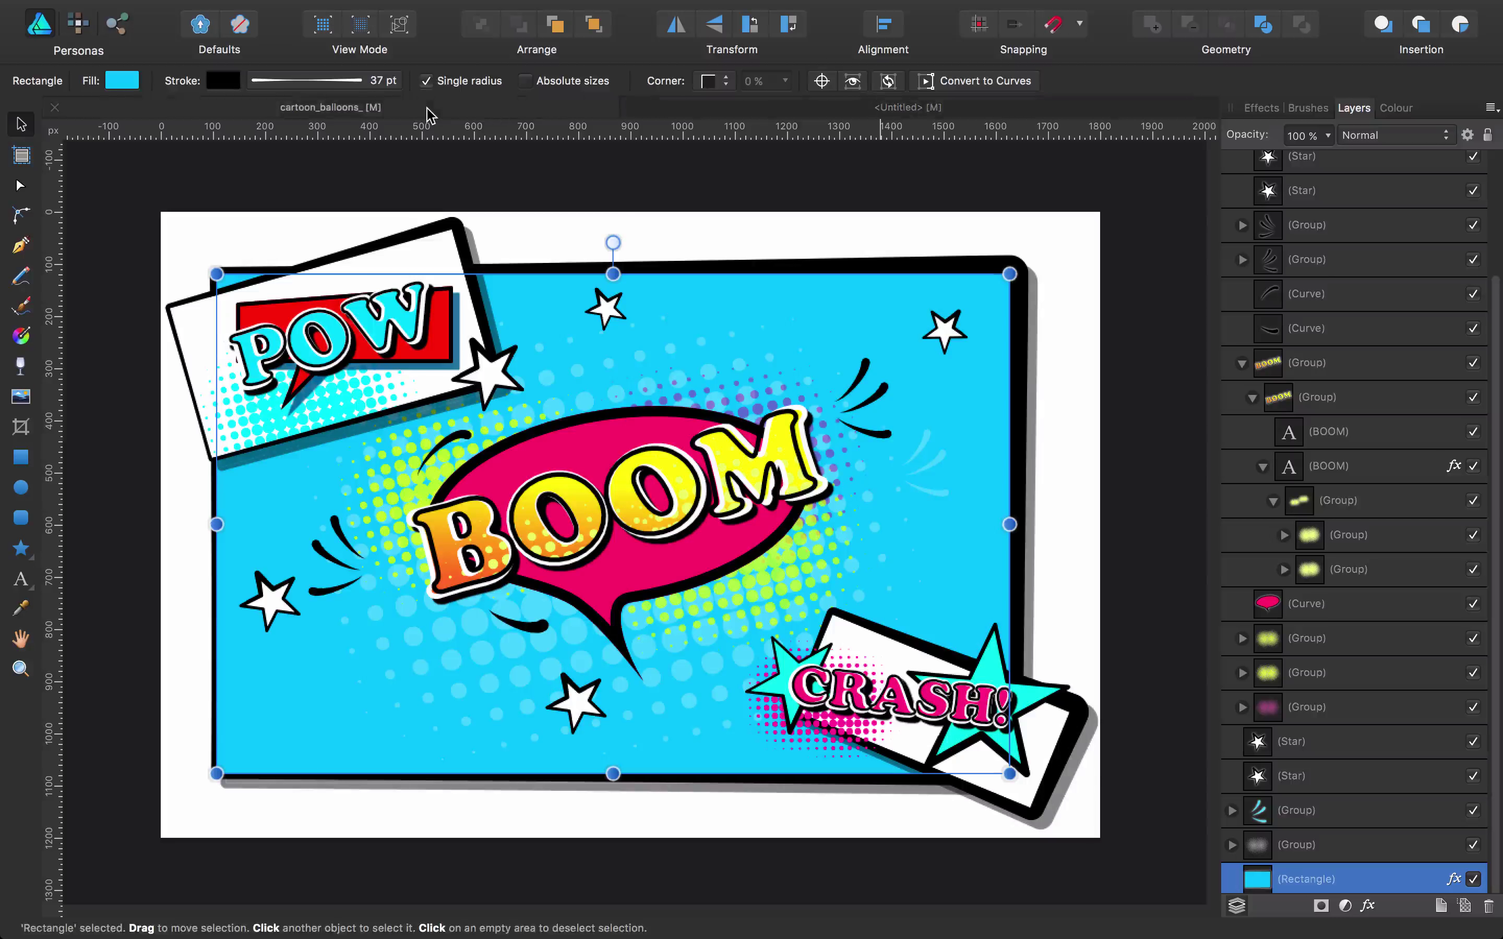
pyautogui.click(934, 111)
pyautogui.click(507, 338)
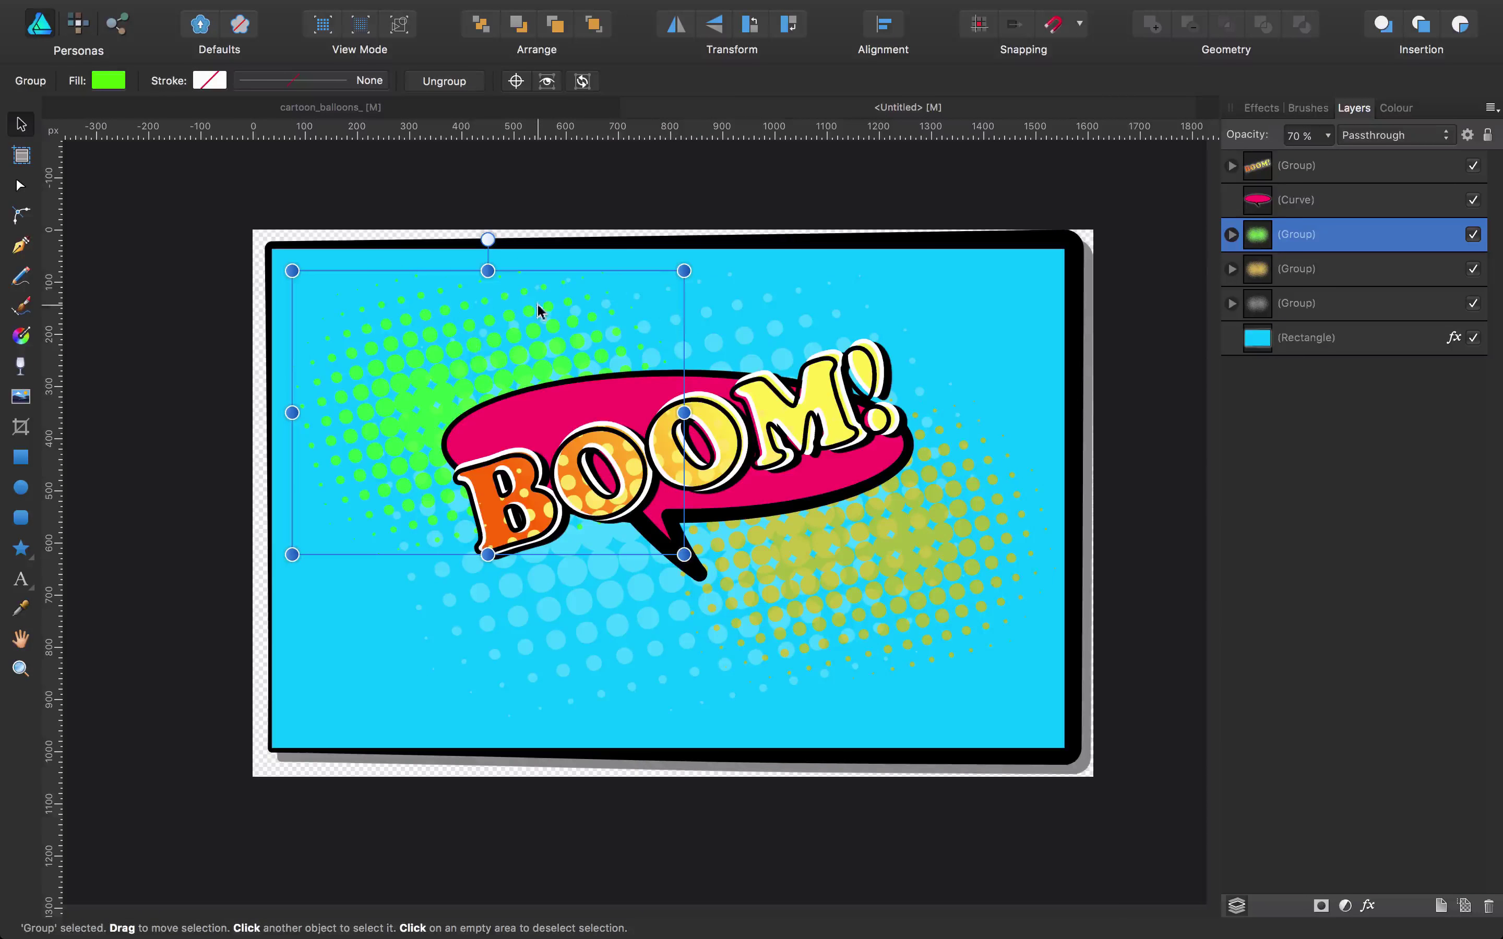
pyautogui.moveTo(683, 271); pyautogui.dragTo(602, 329)
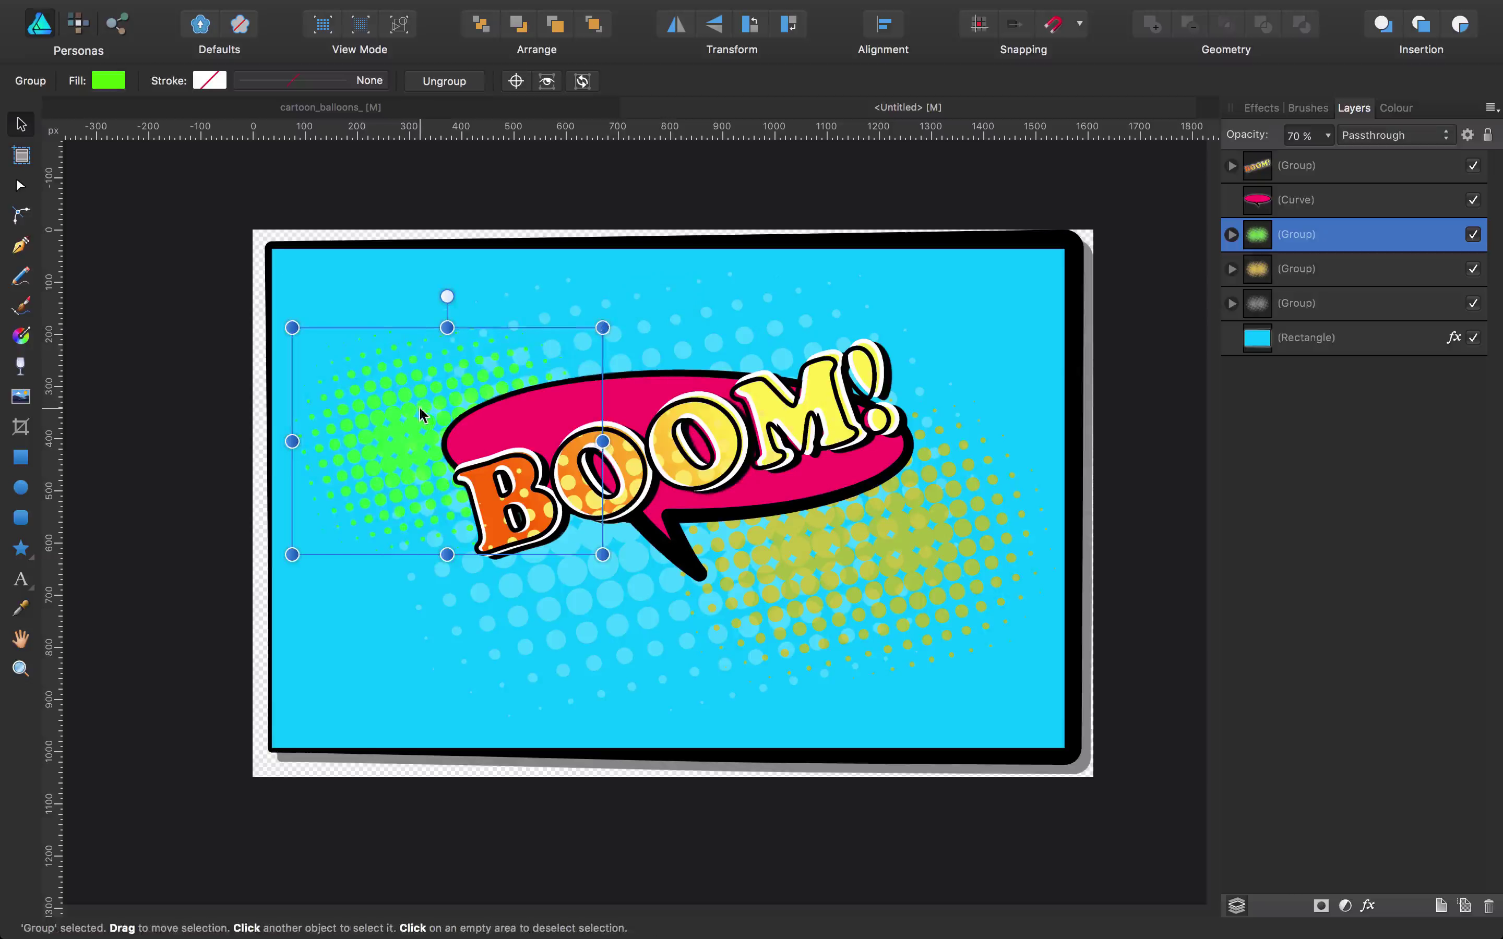
pyautogui.moveTo(419, 406); pyautogui.dragTo(485, 384)
# Step: Scale the orange-yellow dots down to about 585 px wide and move them slightly right and down, behind the balloon's lower-right edge
pyautogui.click(848, 539)
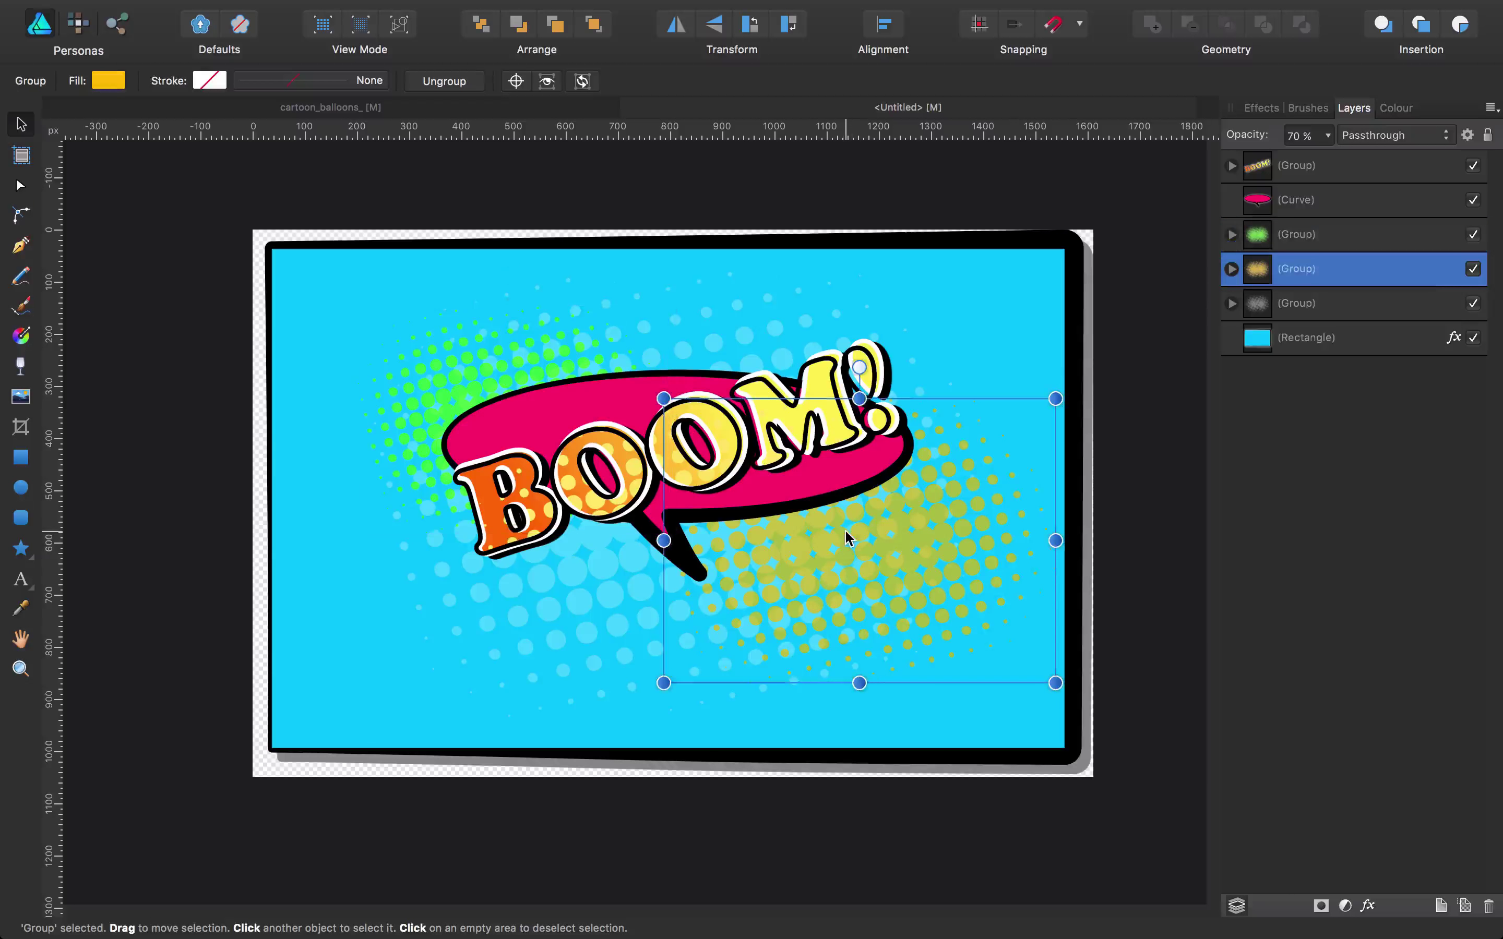
pyautogui.moveTo(1055, 682); pyautogui.dragTo(970, 620)
pyautogui.moveTo(915, 548); pyautogui.dragTo(931, 554)
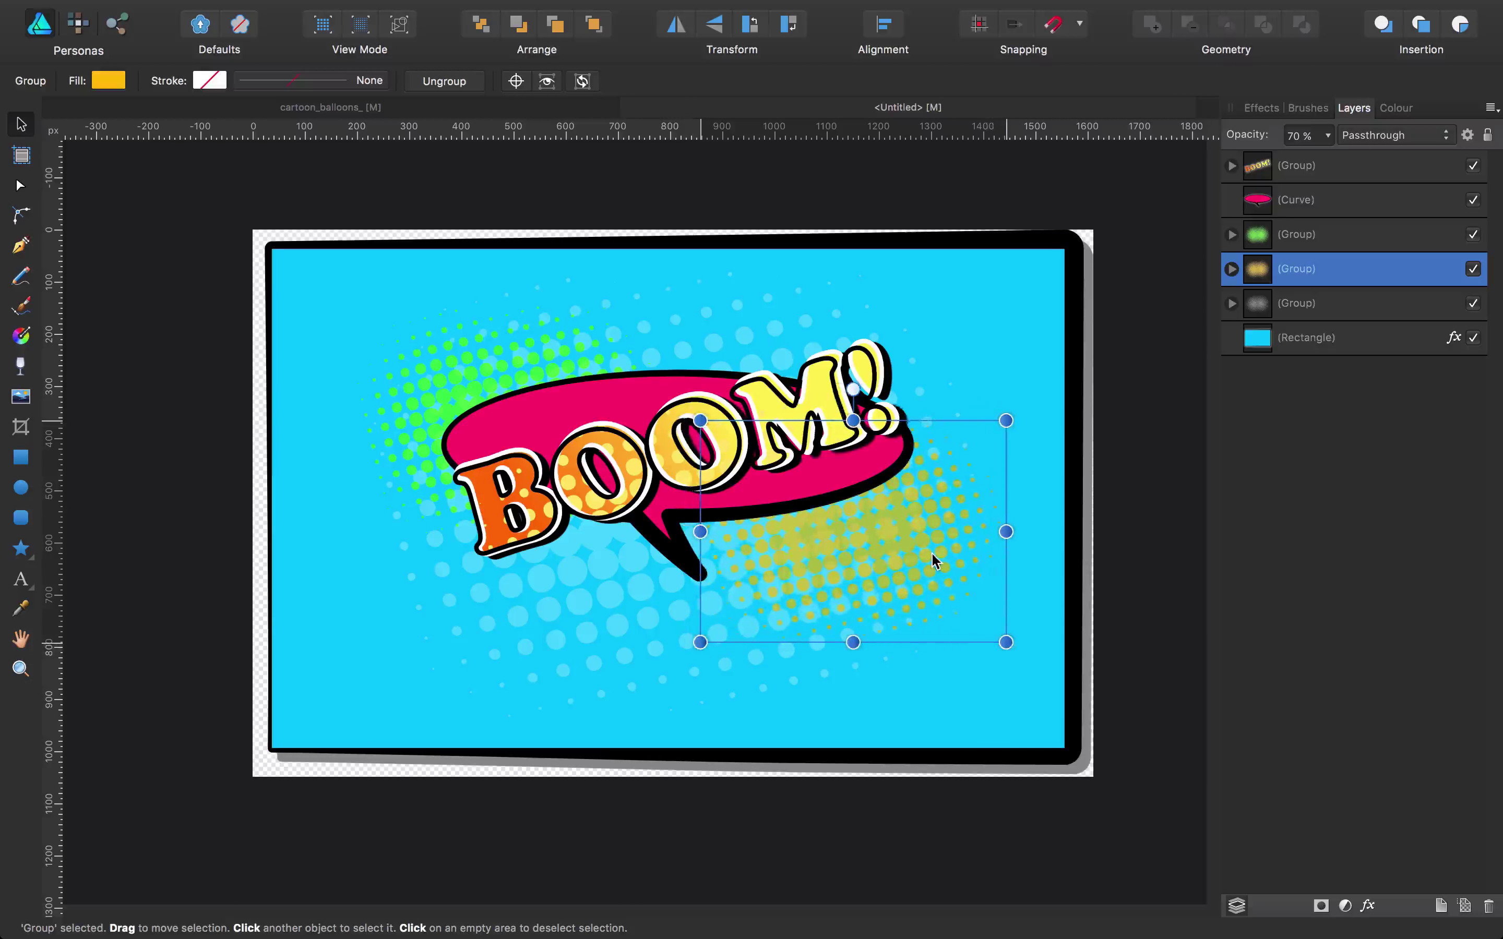
pyautogui.click(1156, 356)
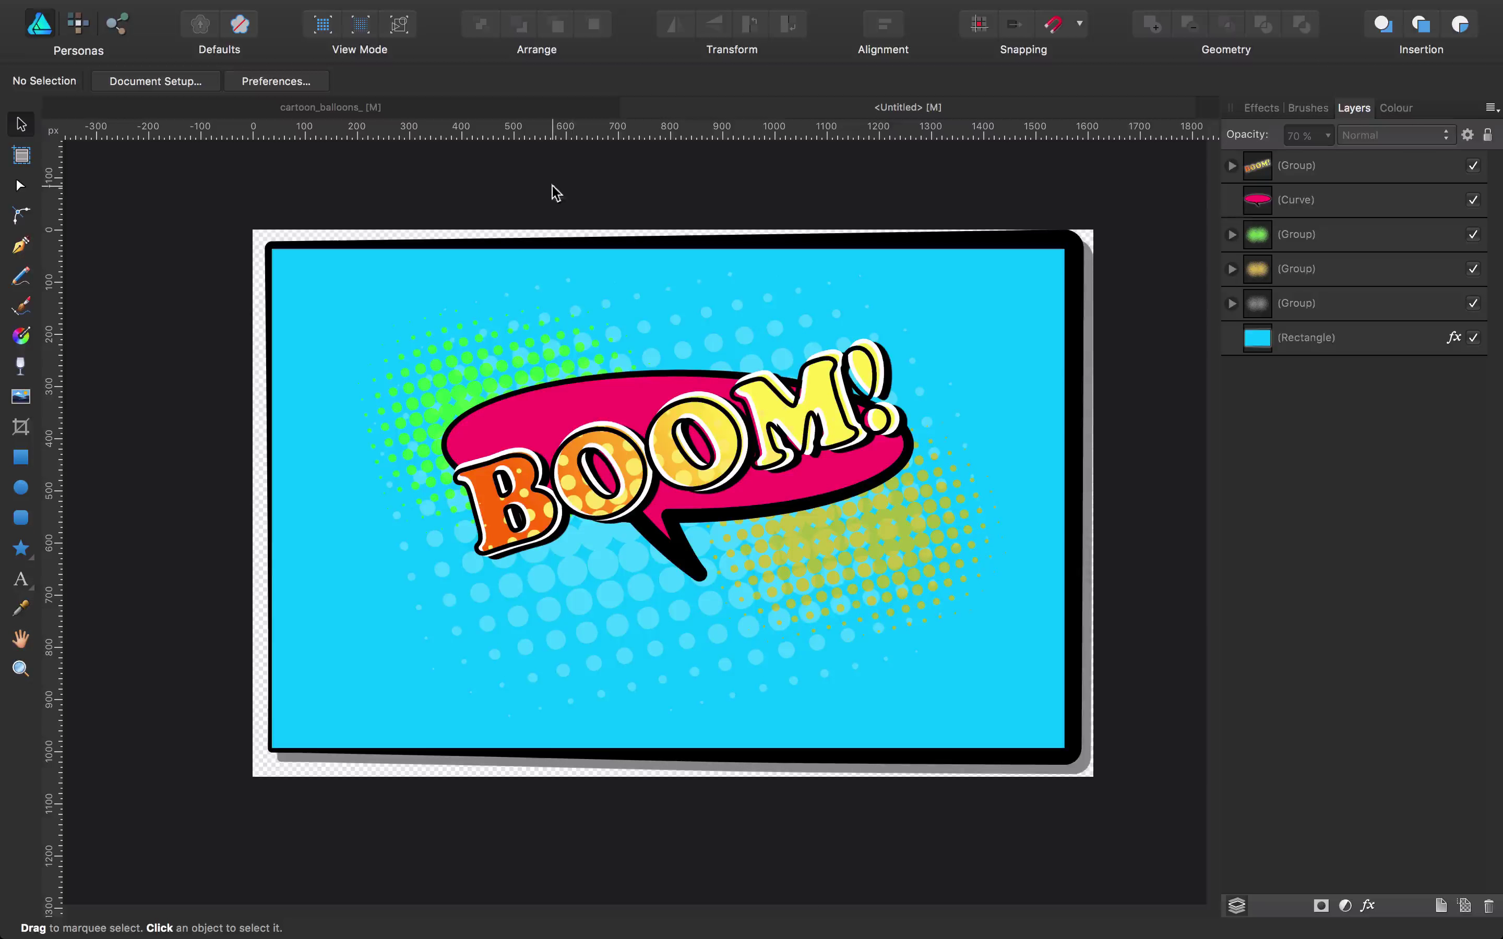
# Step: Using the reference illustration as a guide, draw a five-pointed star about 210 px wide just left of the BOOM! lettering and fill it white
pyautogui.click(476, 110)
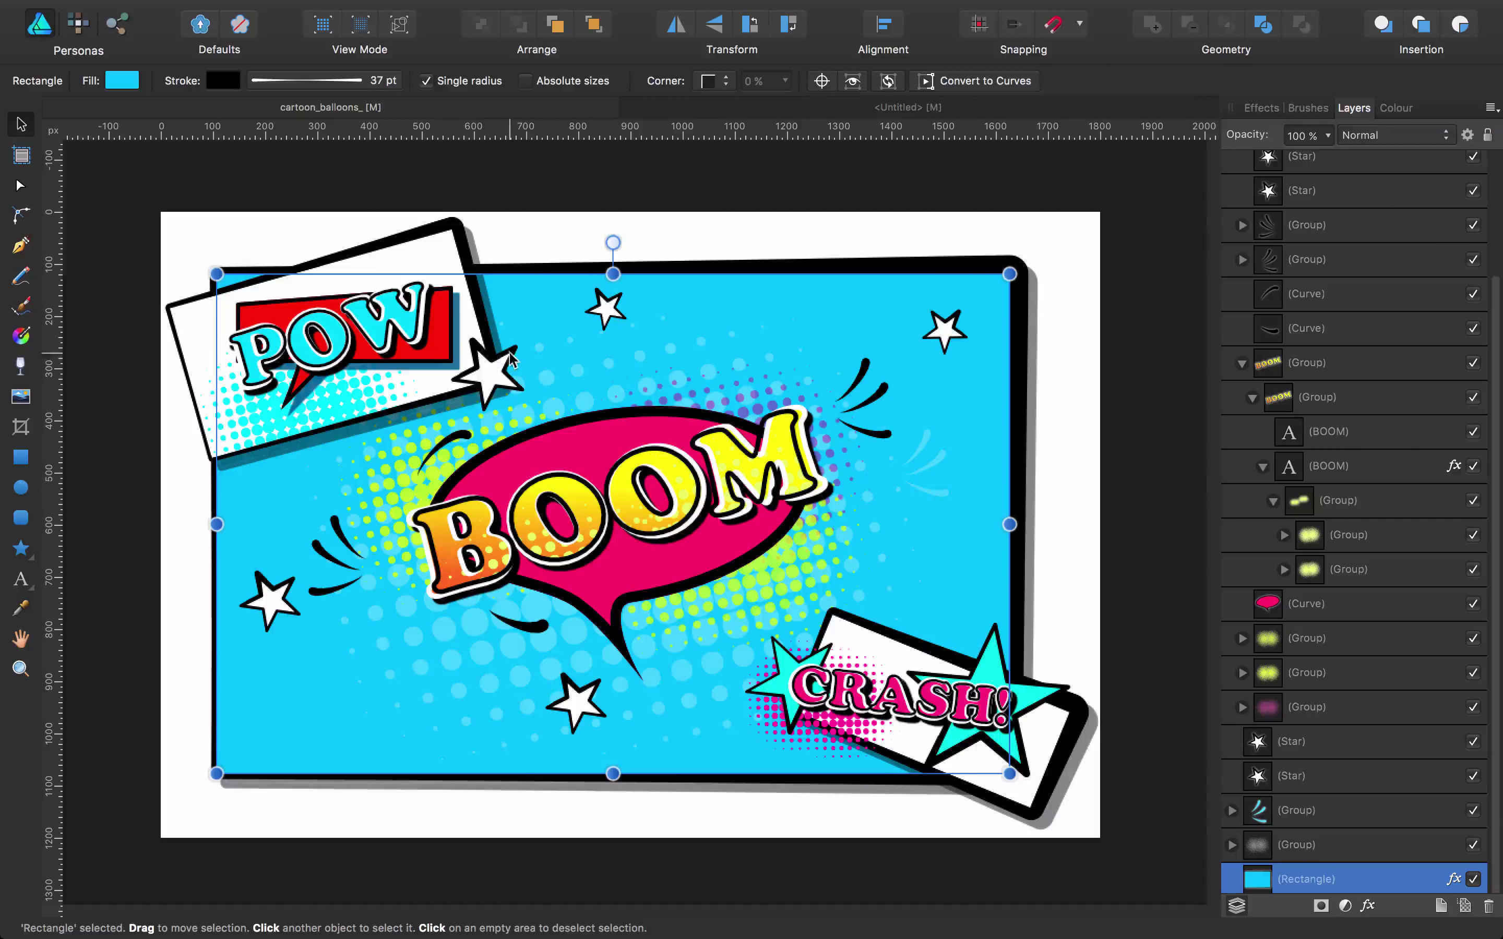
pyautogui.click(969, 212)
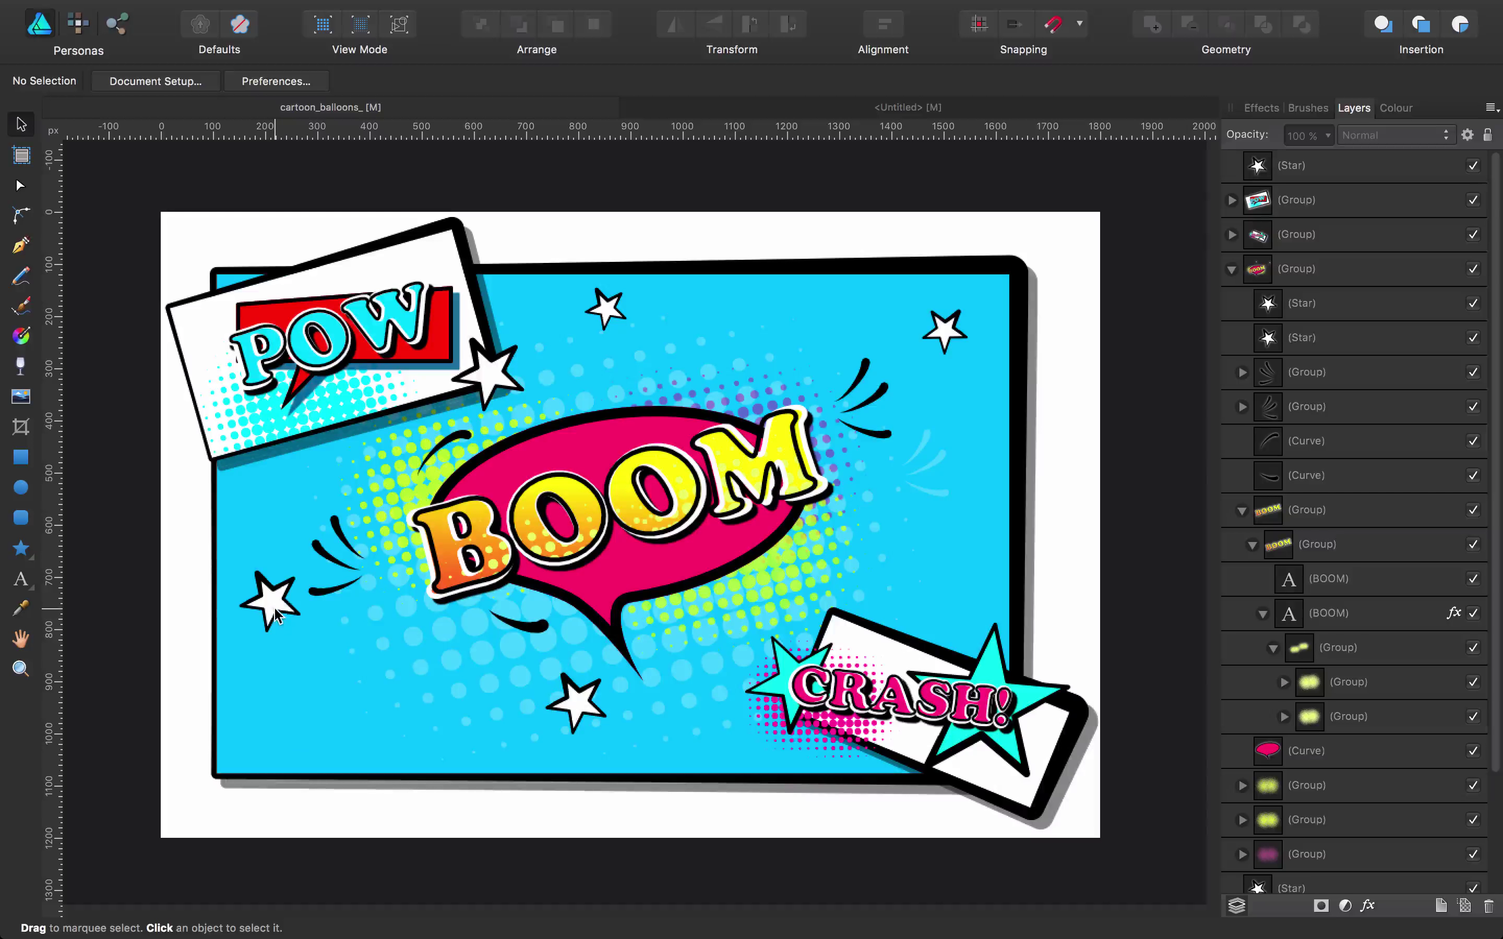
pyautogui.click(28, 554)
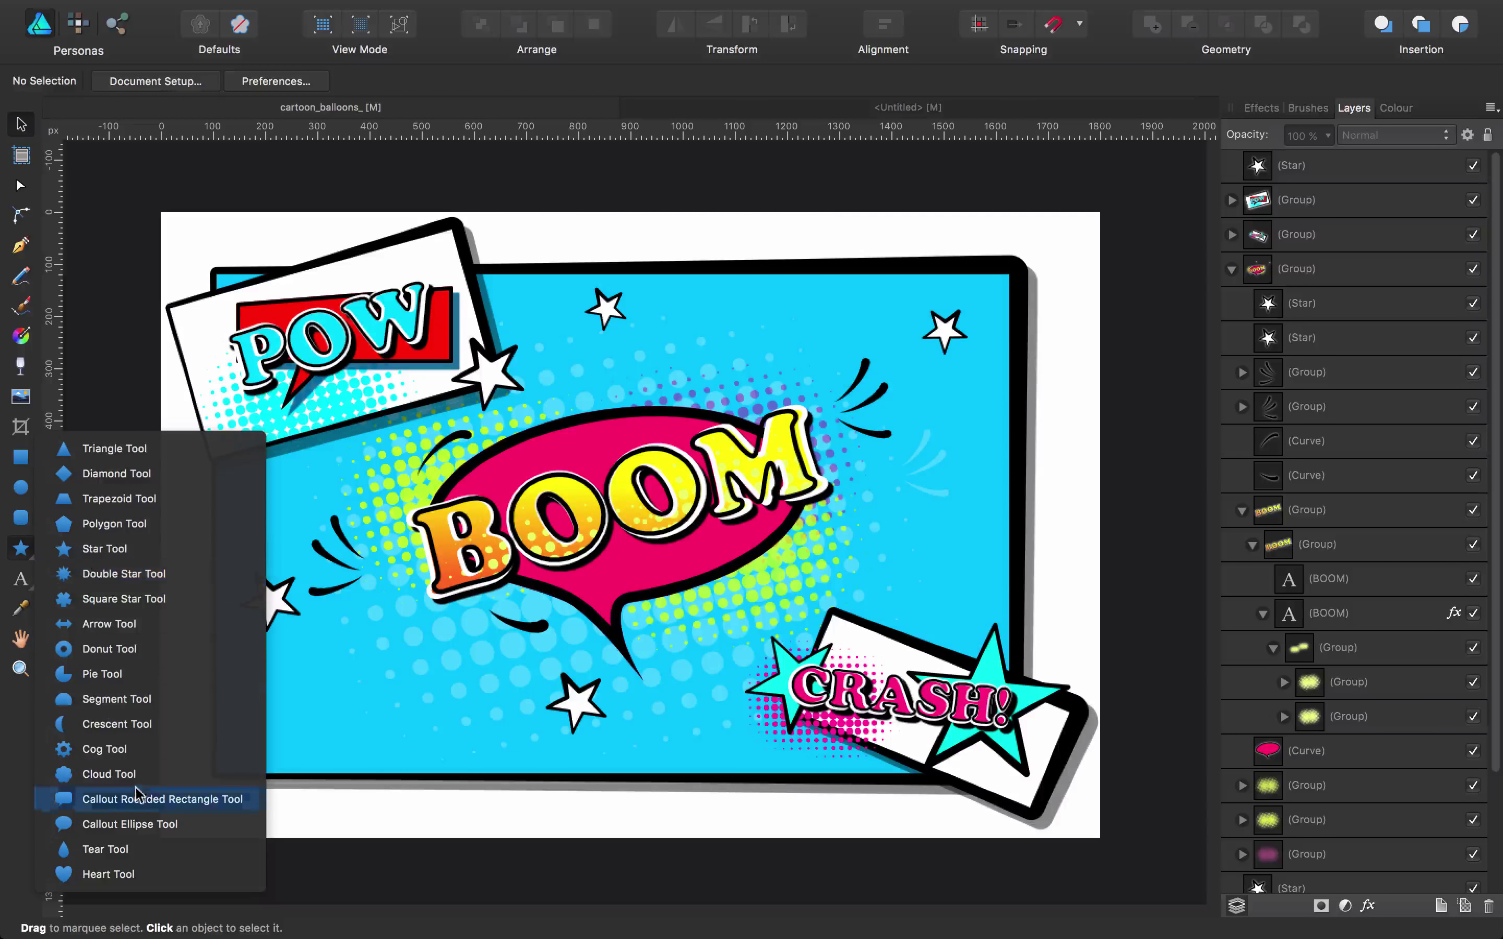
pyautogui.click(103, 549)
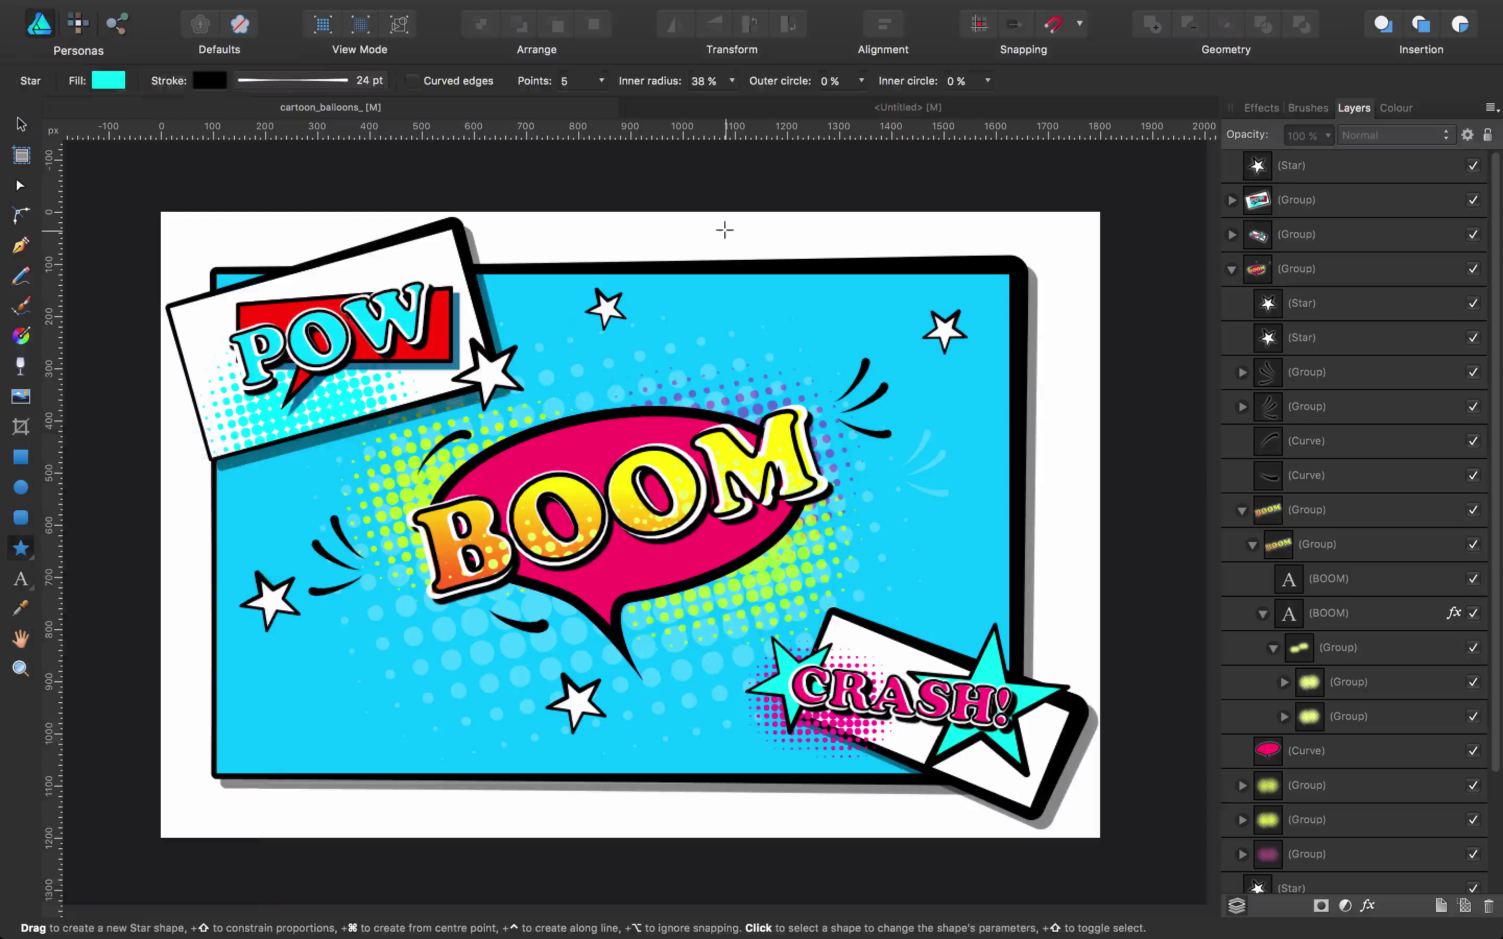
pyautogui.click(866, 110)
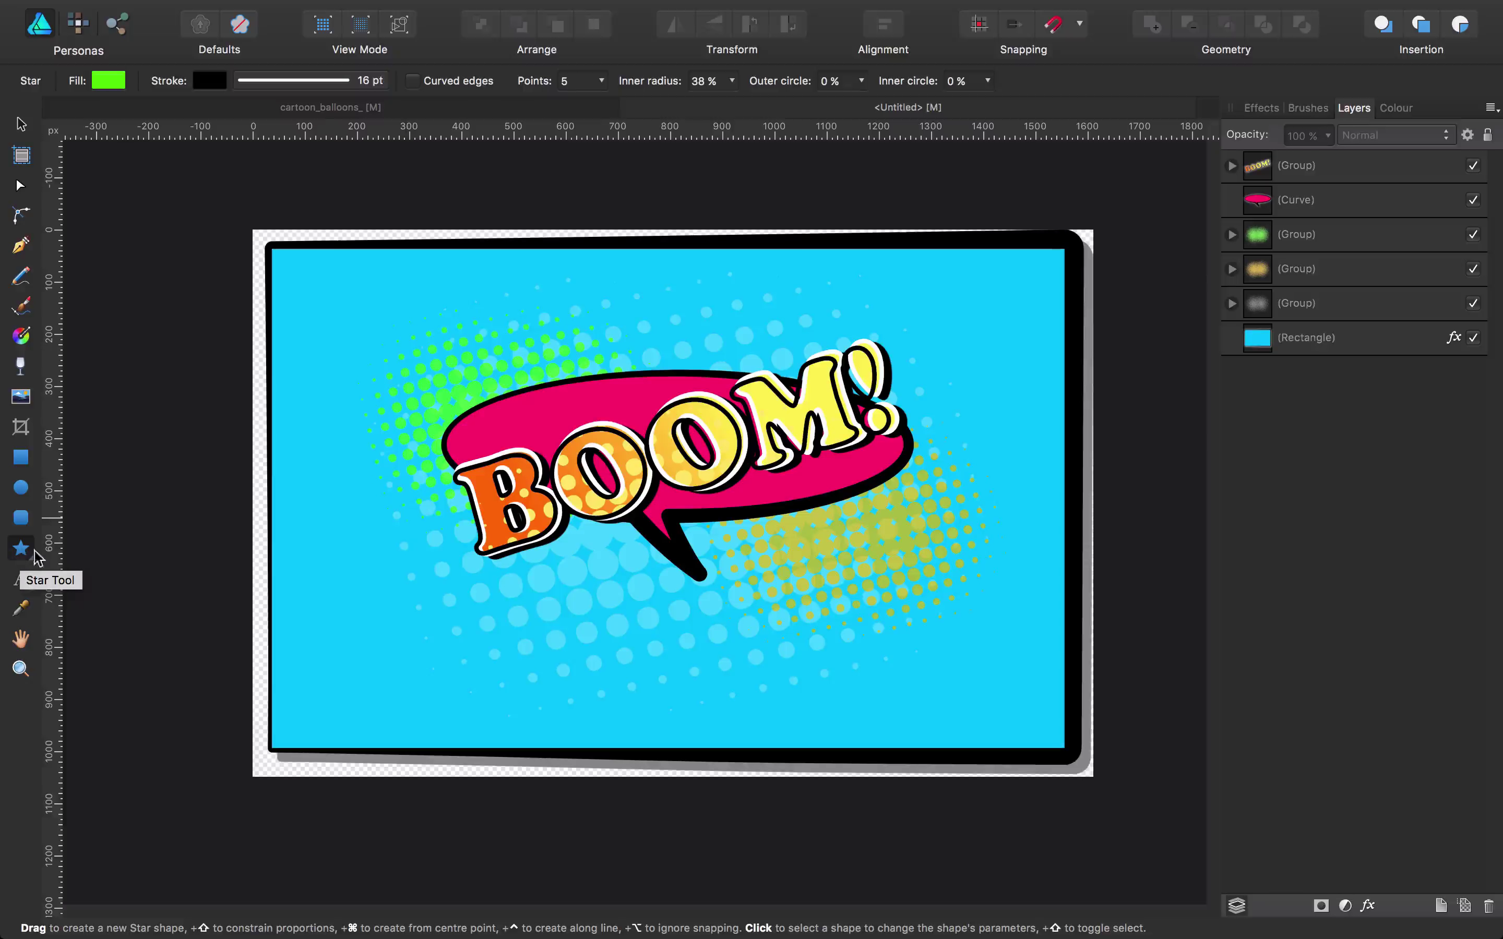
pyautogui.moveTo(344, 474); pyautogui.dragTo(450, 601)
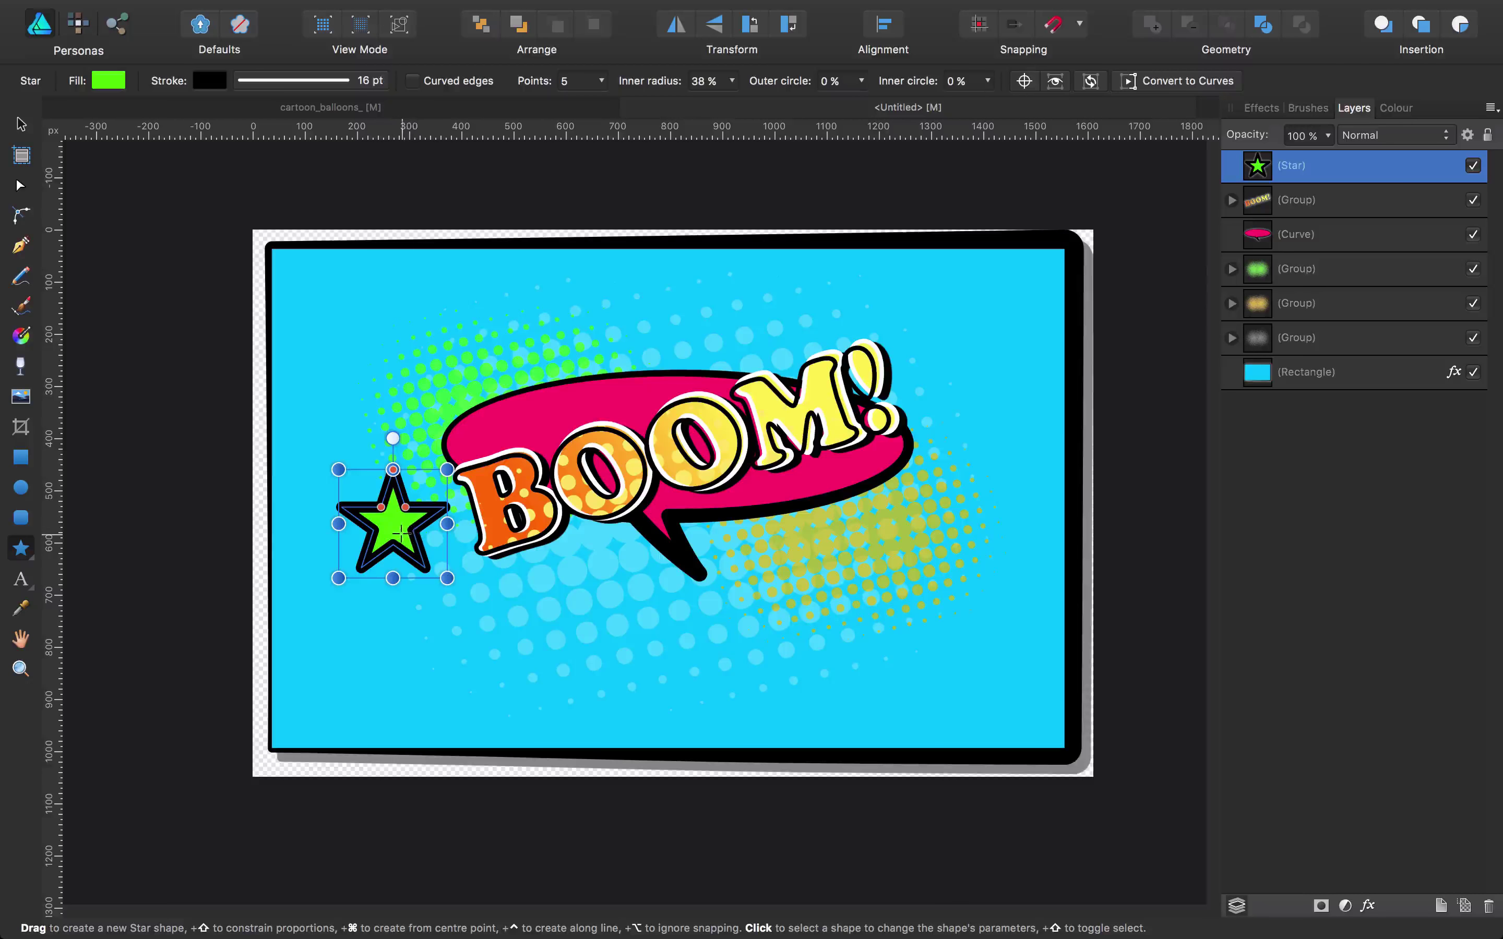
pyautogui.click(110, 84)
pyautogui.moveTo(236, 251); pyautogui.dragTo(122, 121)
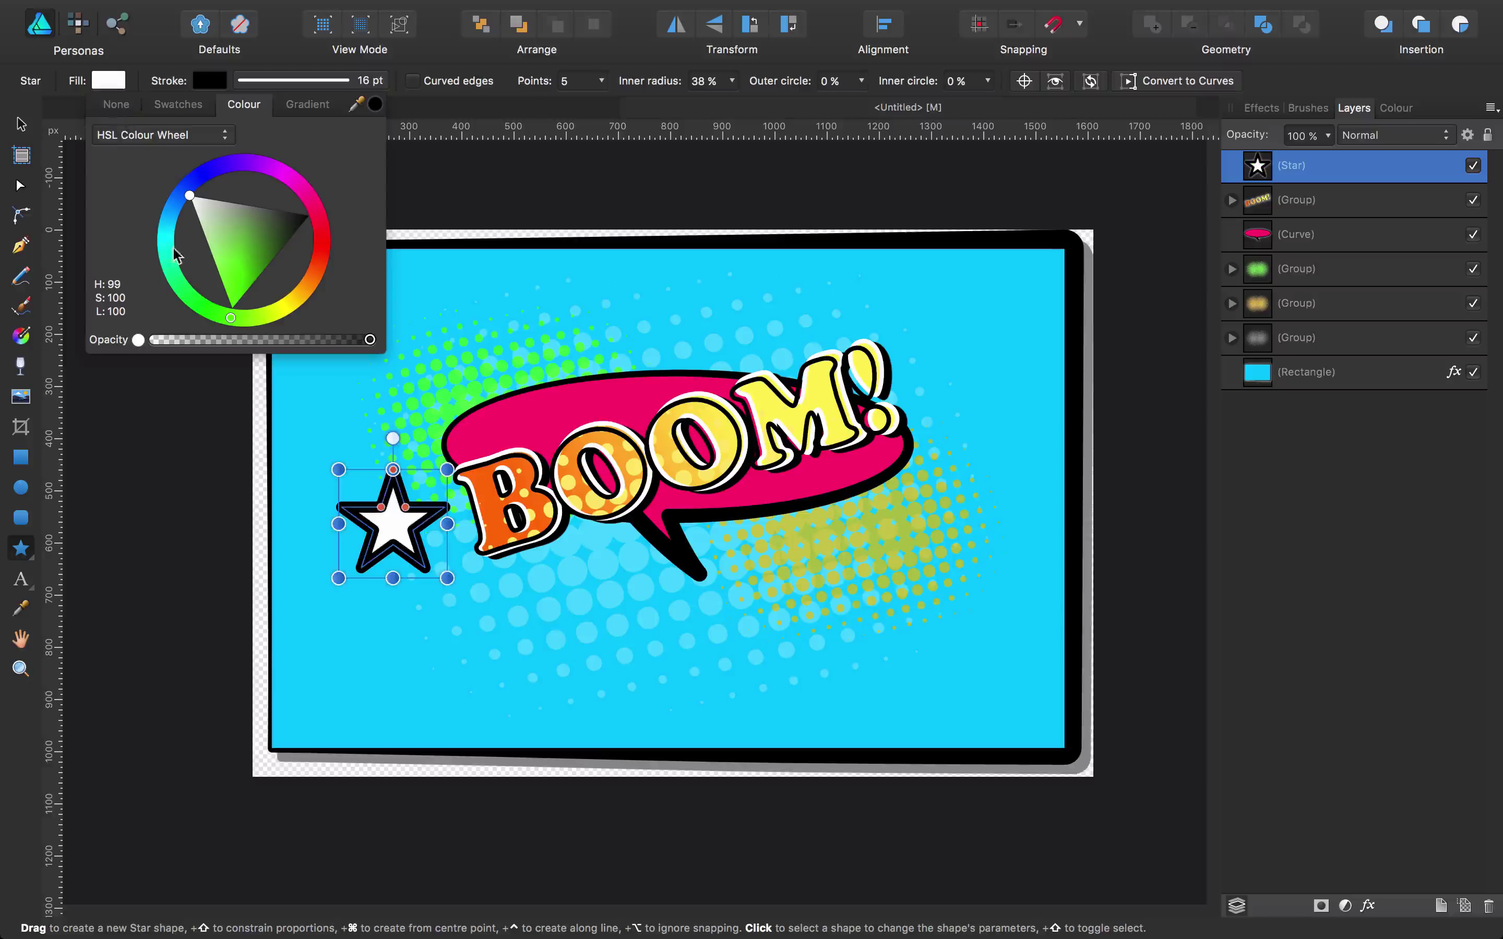
# Step: Vary the thickness of the star's 16 pt outline with a pressure curve that dips to about half near the middle and starts slightly lowered
pyautogui.click(282, 87)
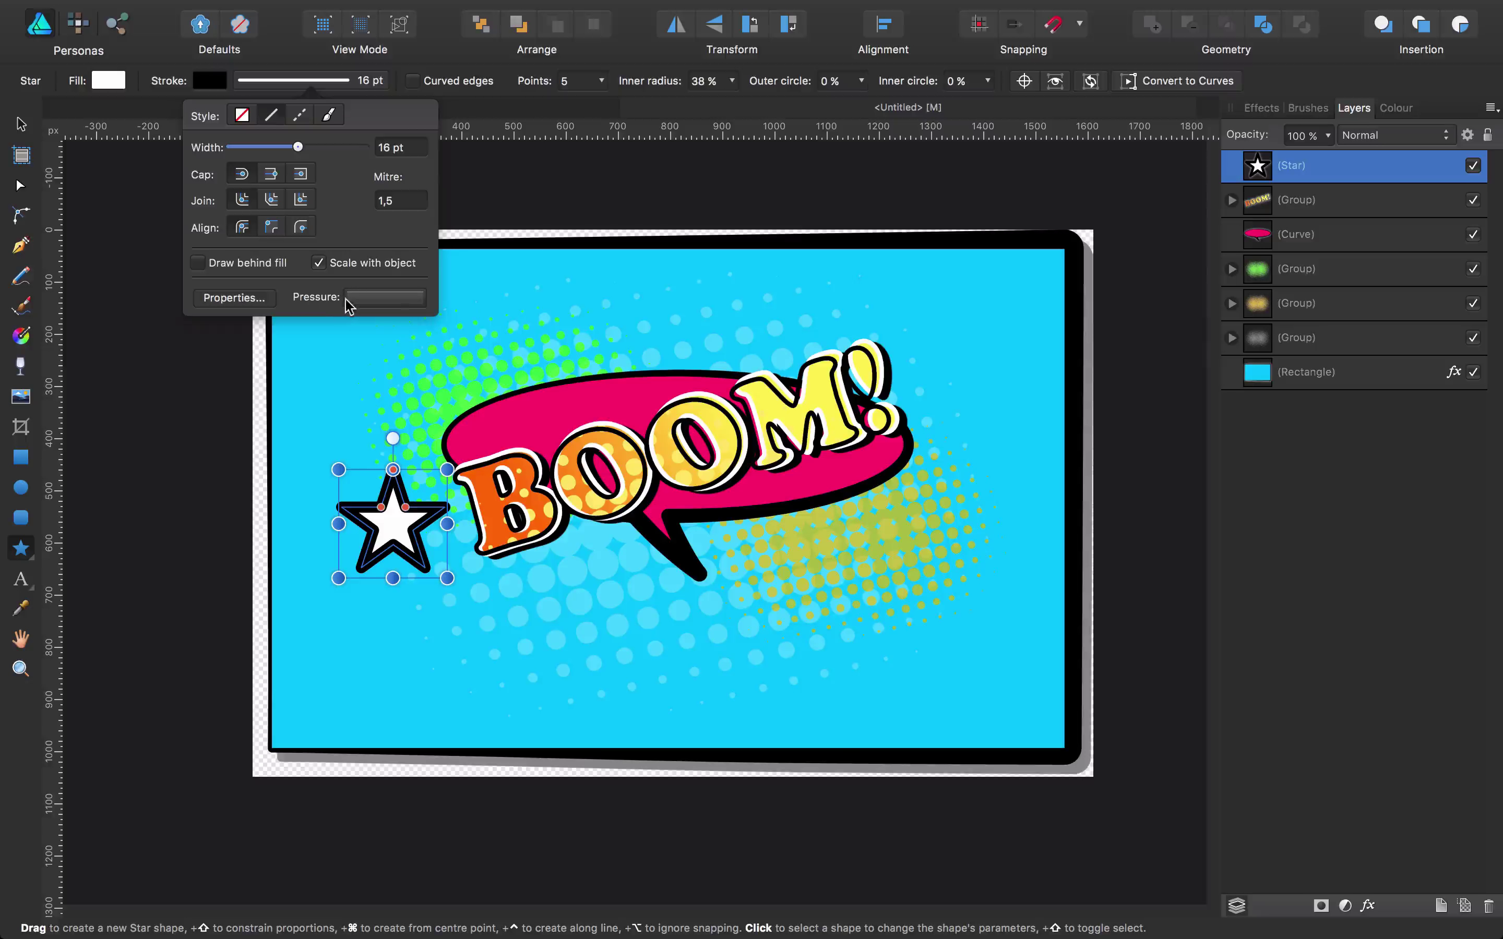
pyautogui.press('v')
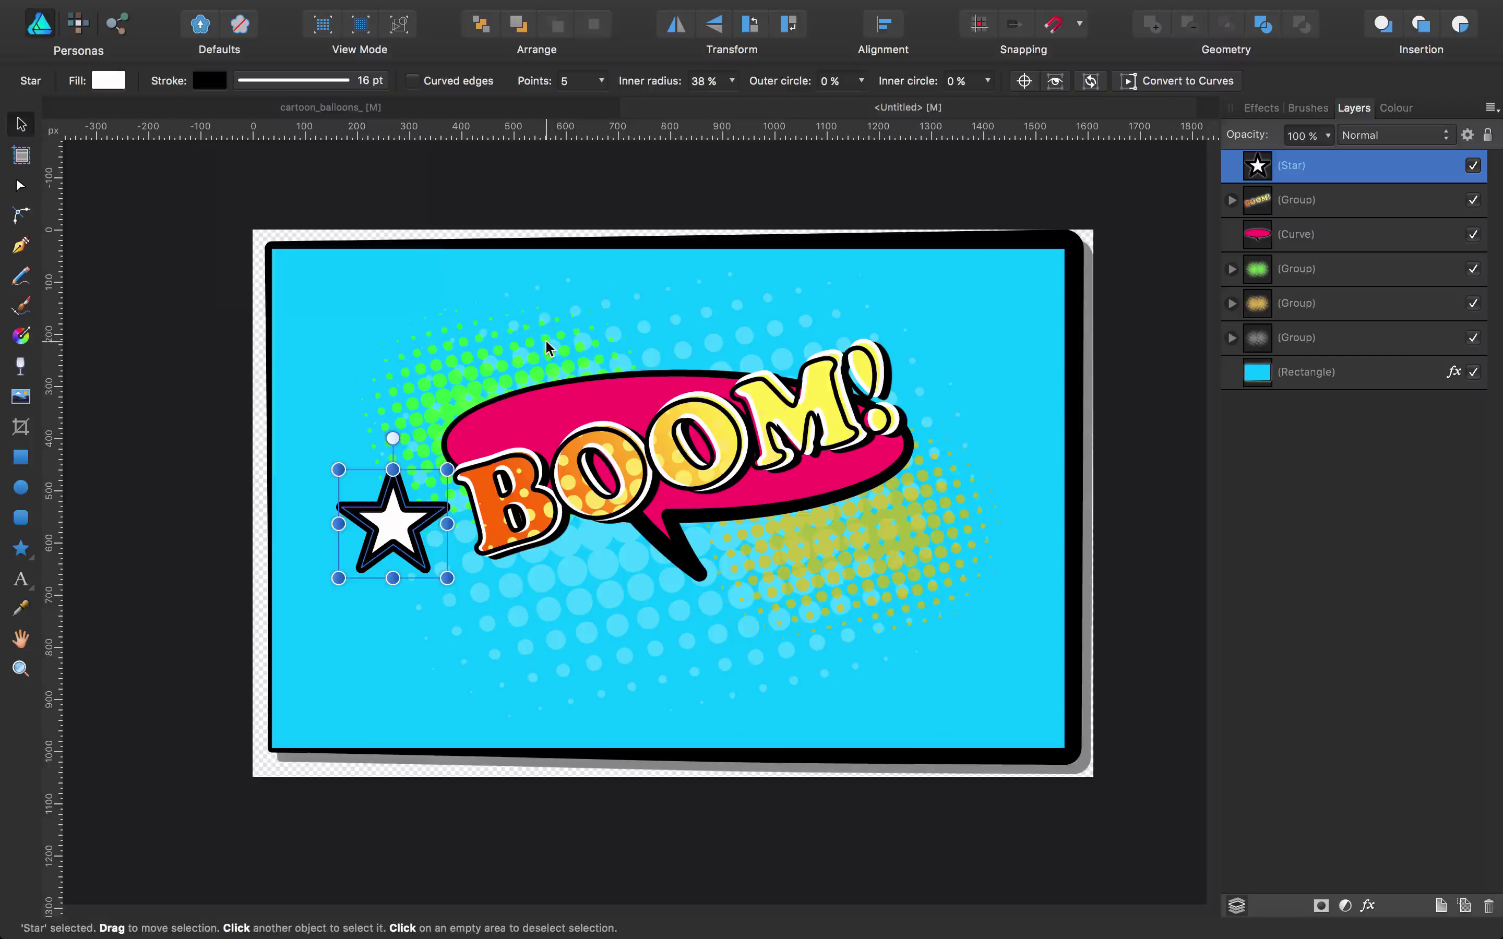
pyautogui.press('m')
pyautogui.hscroll(-10, 545, 340)
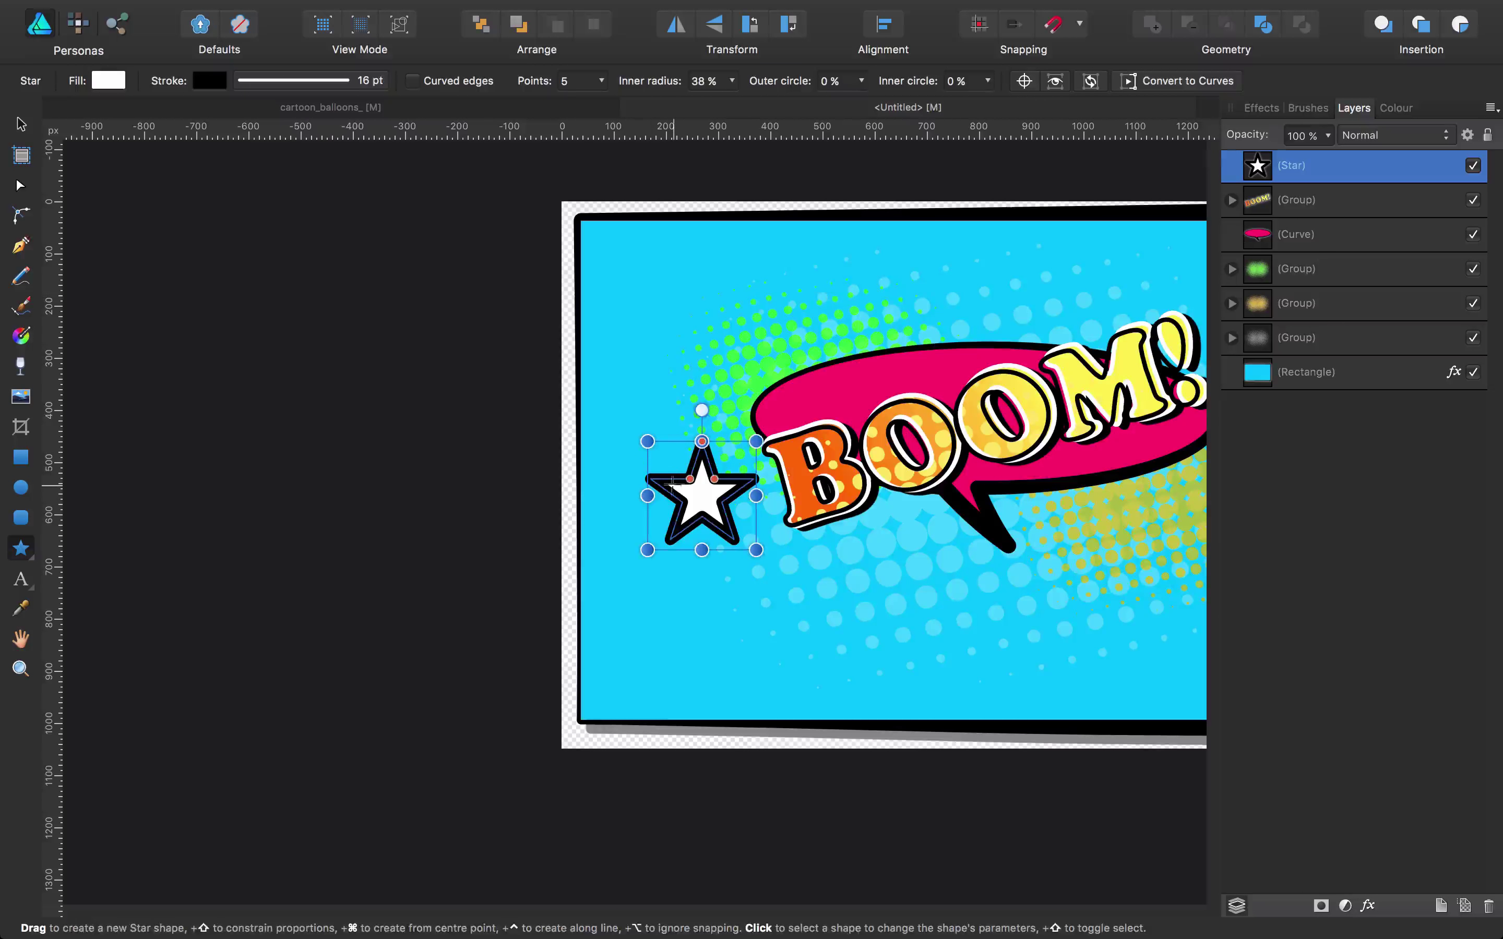
pyautogui.click(308, 80)
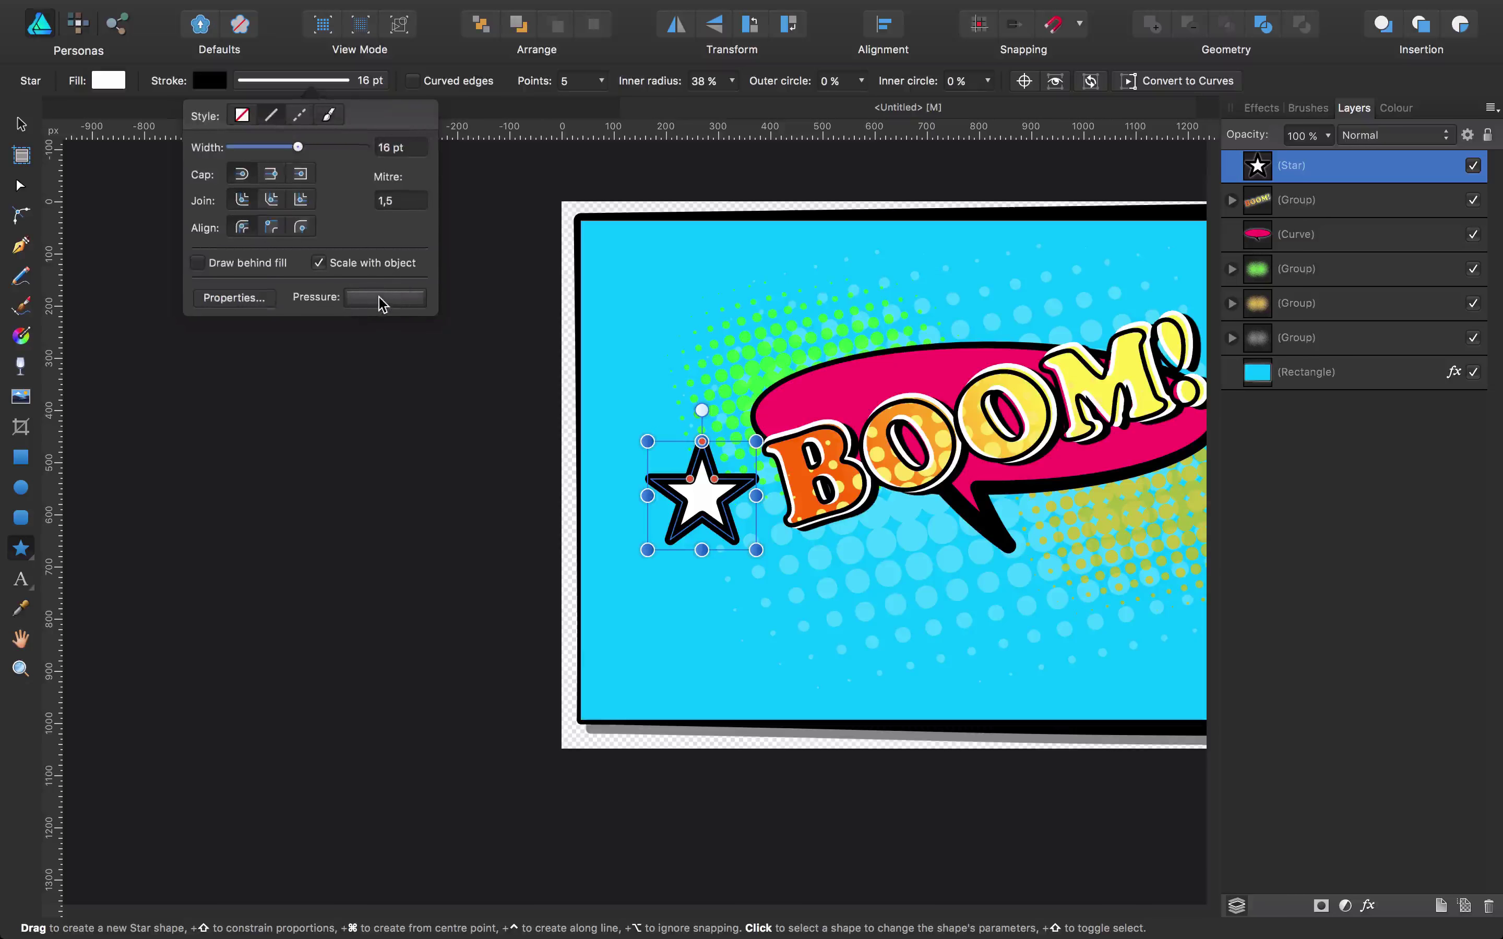
pyautogui.click(382, 299)
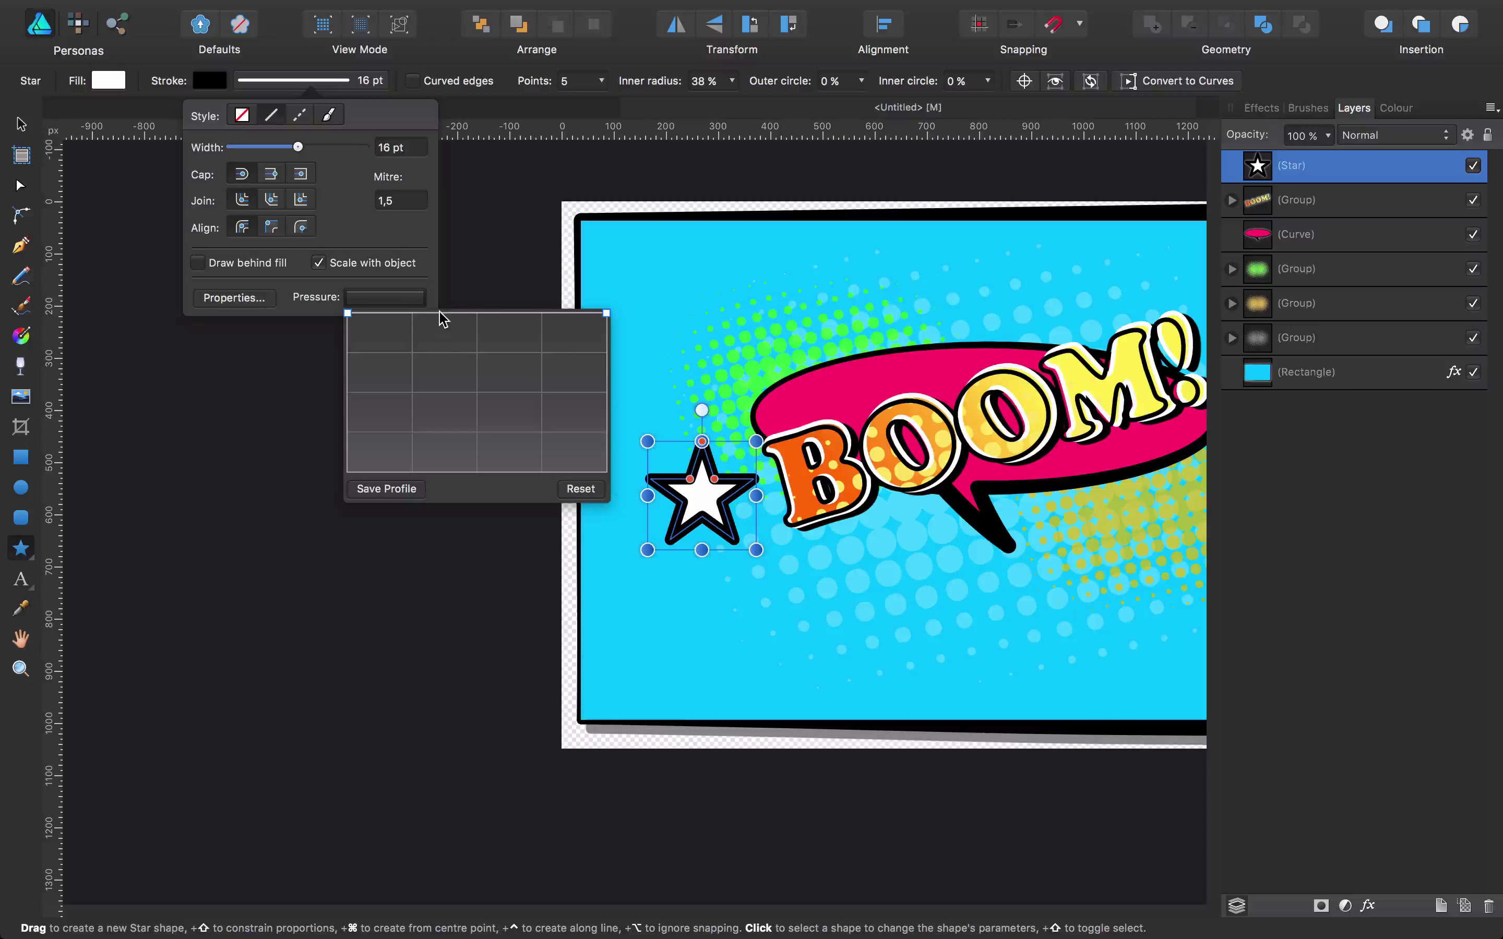
pyautogui.moveTo(439, 312); pyautogui.dragTo(436, 404)
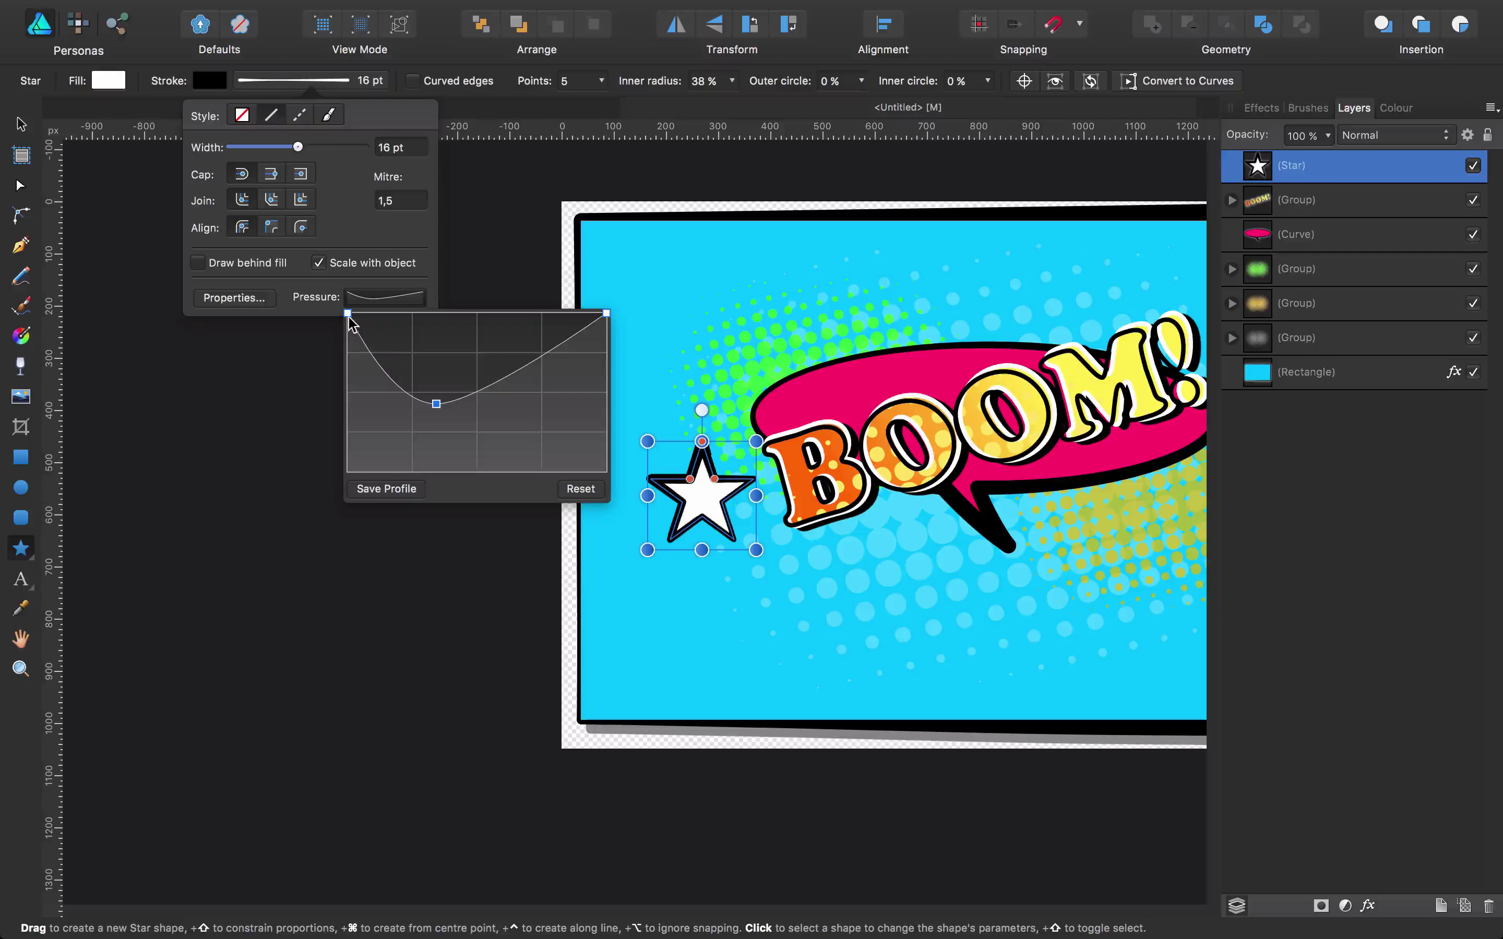
pyautogui.moveTo(348, 315); pyautogui.dragTo(351, 368)
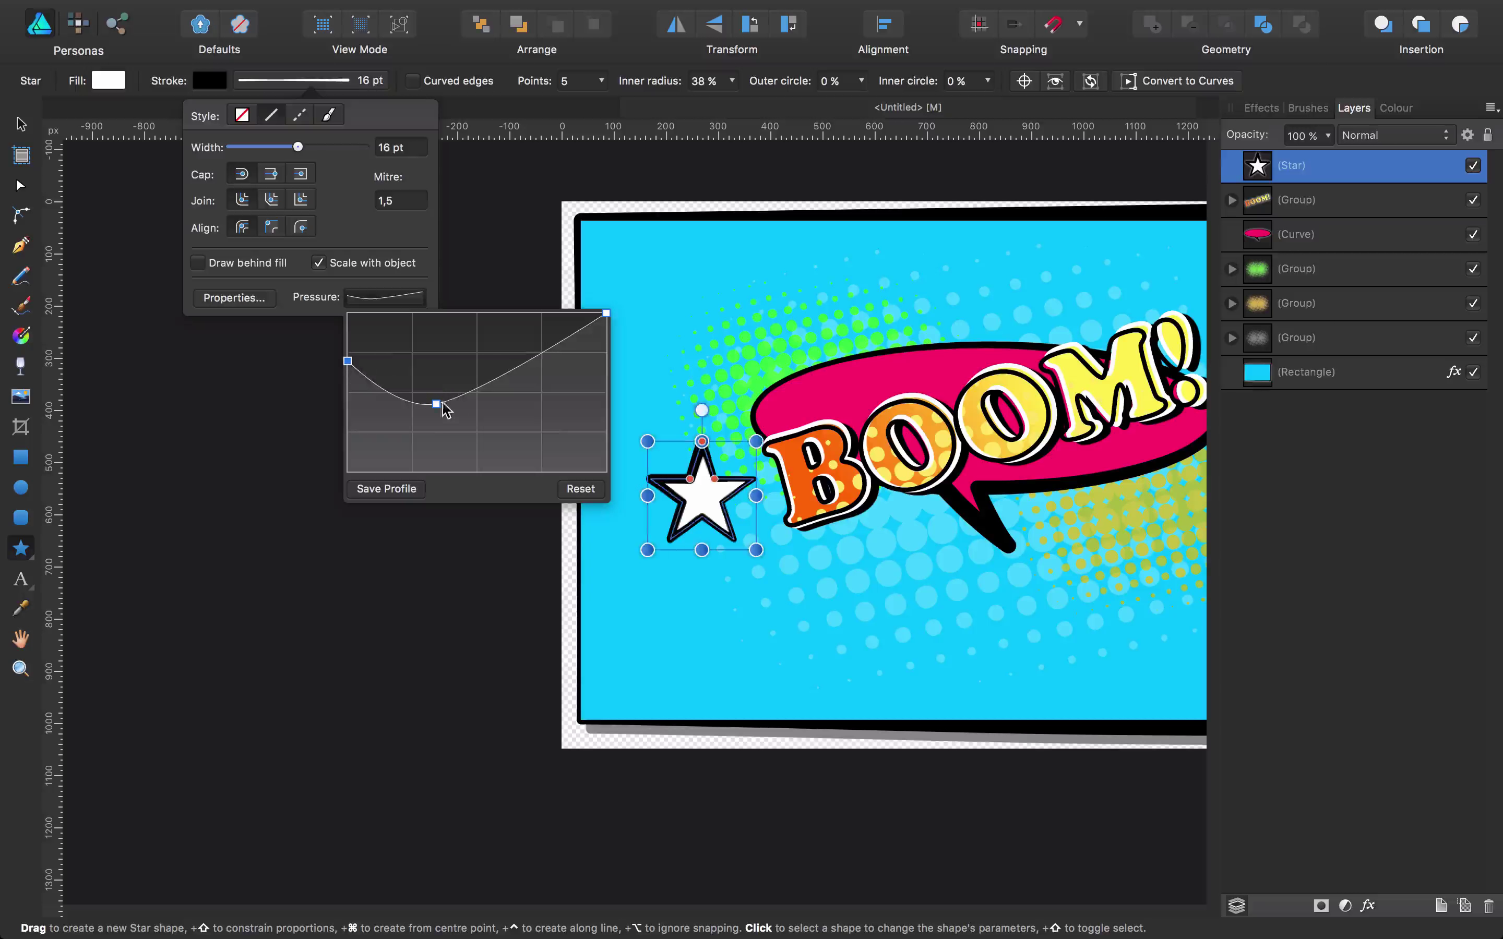
pyautogui.moveTo(436, 404)
pyautogui.mouseDown()
pyautogui.moveTo(446, 415)
pyautogui.moveTo(455, 401)
pyautogui.mouseUp()
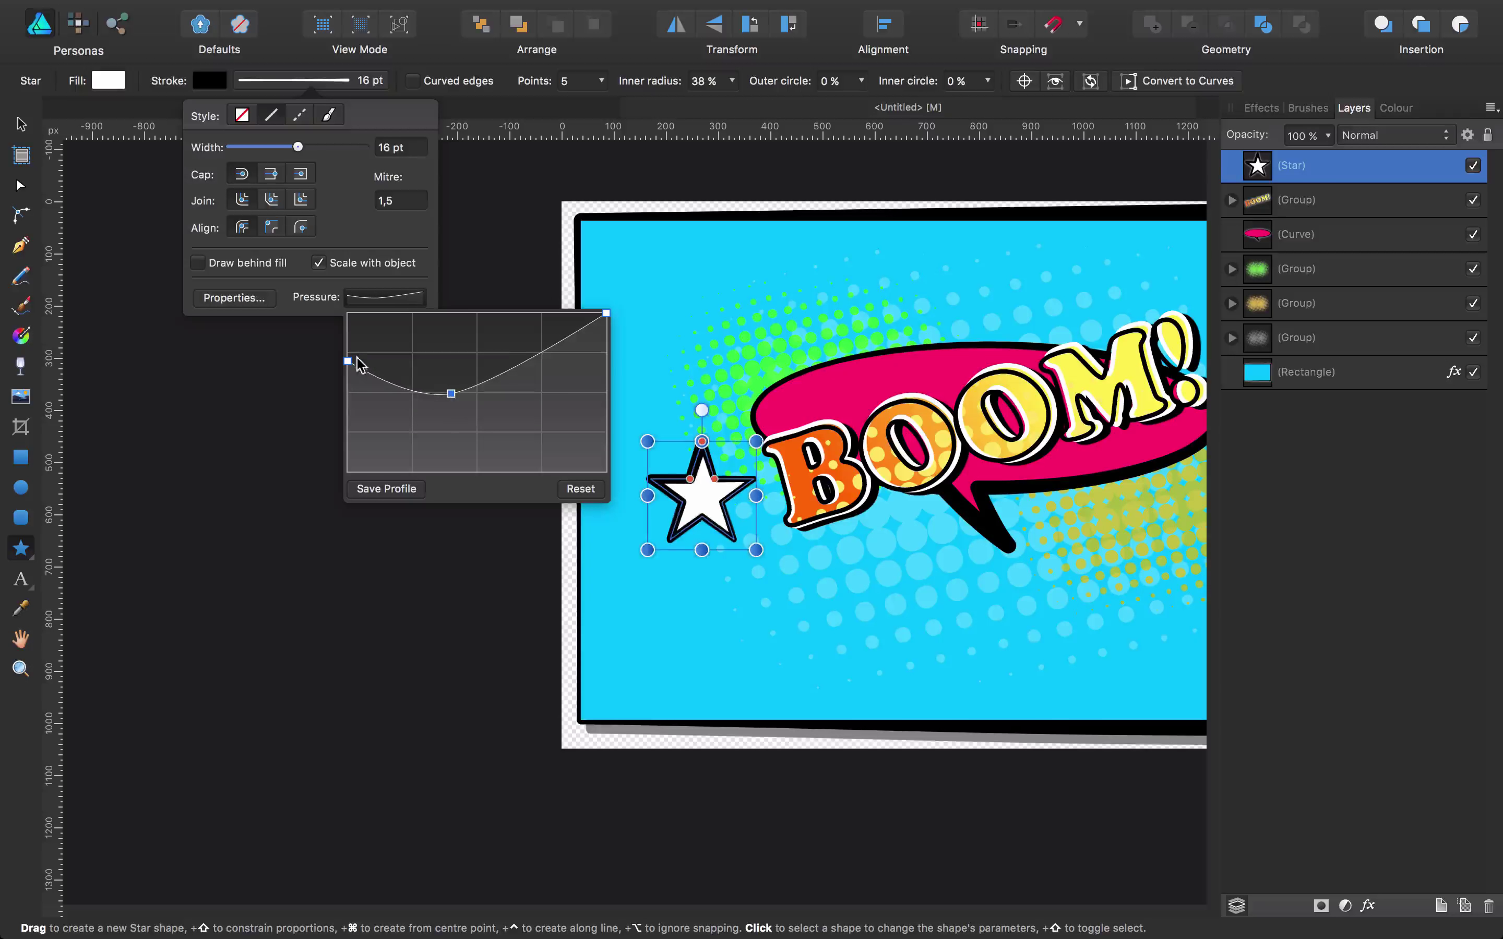
pyautogui.moveTo(347, 361)
pyautogui.mouseDown()
pyautogui.moveTo(347, 313)
pyautogui.moveTo(349, 339)
pyautogui.mouseUp()
# Step: Tilt and shrink the star to a 13.2 pt outline, and place copies above-left and below-left of the lettering and on the balloon's lower-right edge
pyautogui.moveTo(701, 411); pyautogui.dragTo(668, 420)
pyautogui.press('space')
pyautogui.moveTo(904, 326)
pyautogui.mouseDown()
pyautogui.moveTo(598, 336)
pyautogui.moveTo(565, 319)
pyautogui.mouseUp()
pyautogui.moveTo(384, 417)
pyautogui.mouseDown()
pyautogui.moveTo(367, 467)
pyautogui.moveTo(385, 562)
pyautogui.moveTo(367, 319)
pyautogui.moveTo(852, 318)
pyautogui.moveTo(928, 283)
pyautogui.moveTo(953, 443)
pyautogui.moveTo(845, 467)
pyautogui.moveTo(830, 523)
pyautogui.mouseUp()
pyautogui.press('v')
pyautogui.press('super+j')
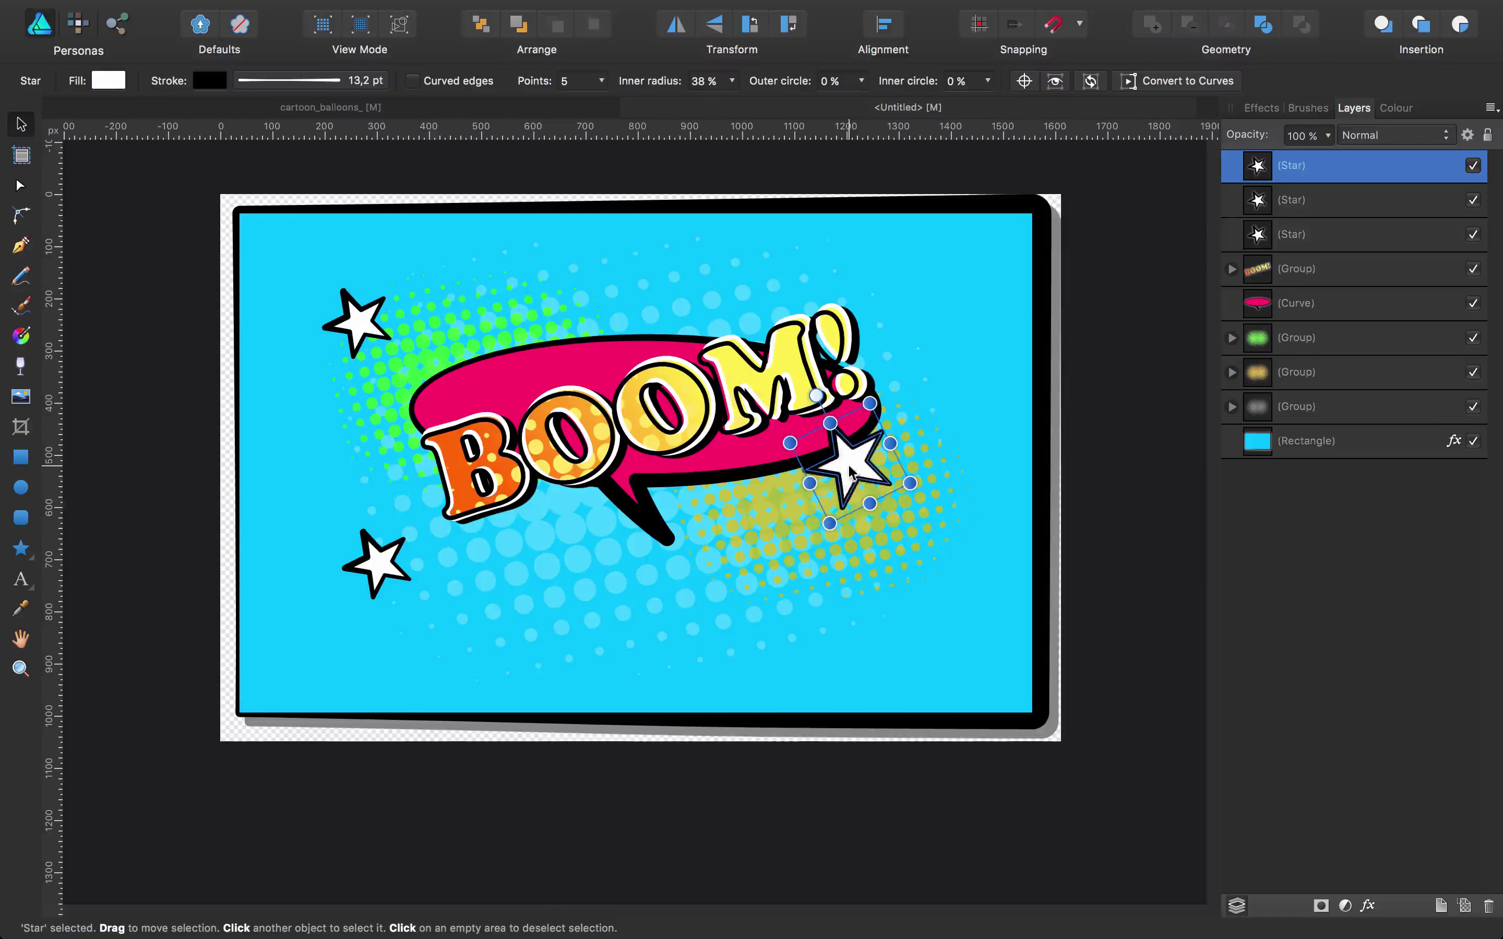
# Step: Duplicate the lower-right star, rotate the copy, scale it down and place it at the lower edge of the orange-yellow dots
pyautogui.moveTo(853, 467); pyautogui.dragTo(597, 606)
pyautogui.press('super+j')
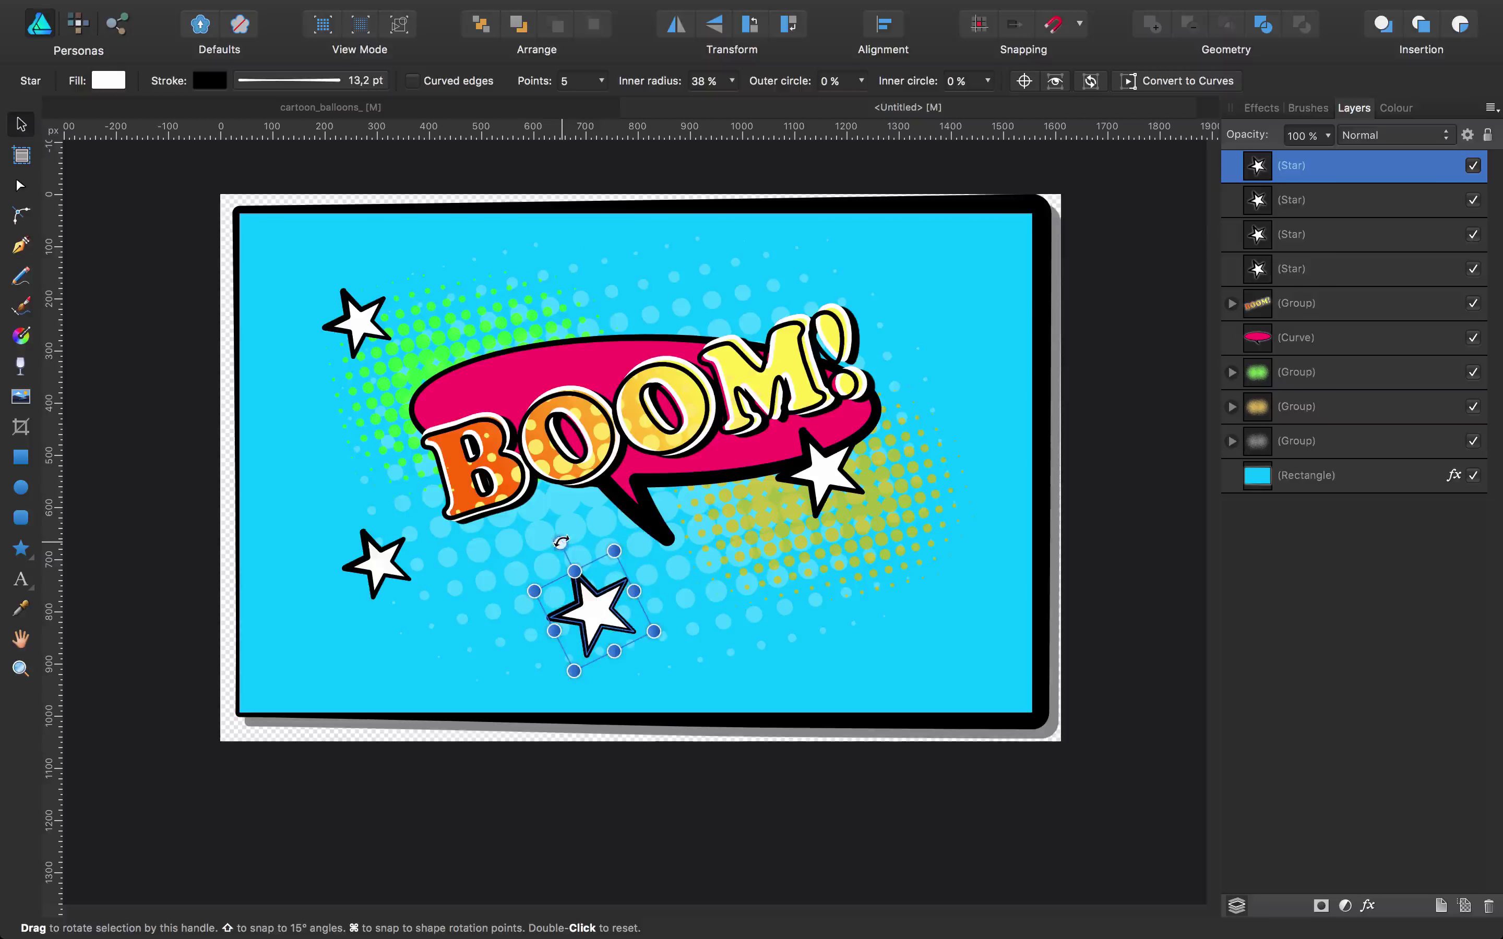
pyautogui.moveTo(560, 544); pyautogui.dragTo(634, 547)
pyautogui.moveTo(599, 618); pyautogui.dragTo(842, 621)
pyautogui.moveTo(827, 679); pyautogui.dragTo(817, 625)
pyautogui.click(952, 623)
pyautogui.click(1160, 476)
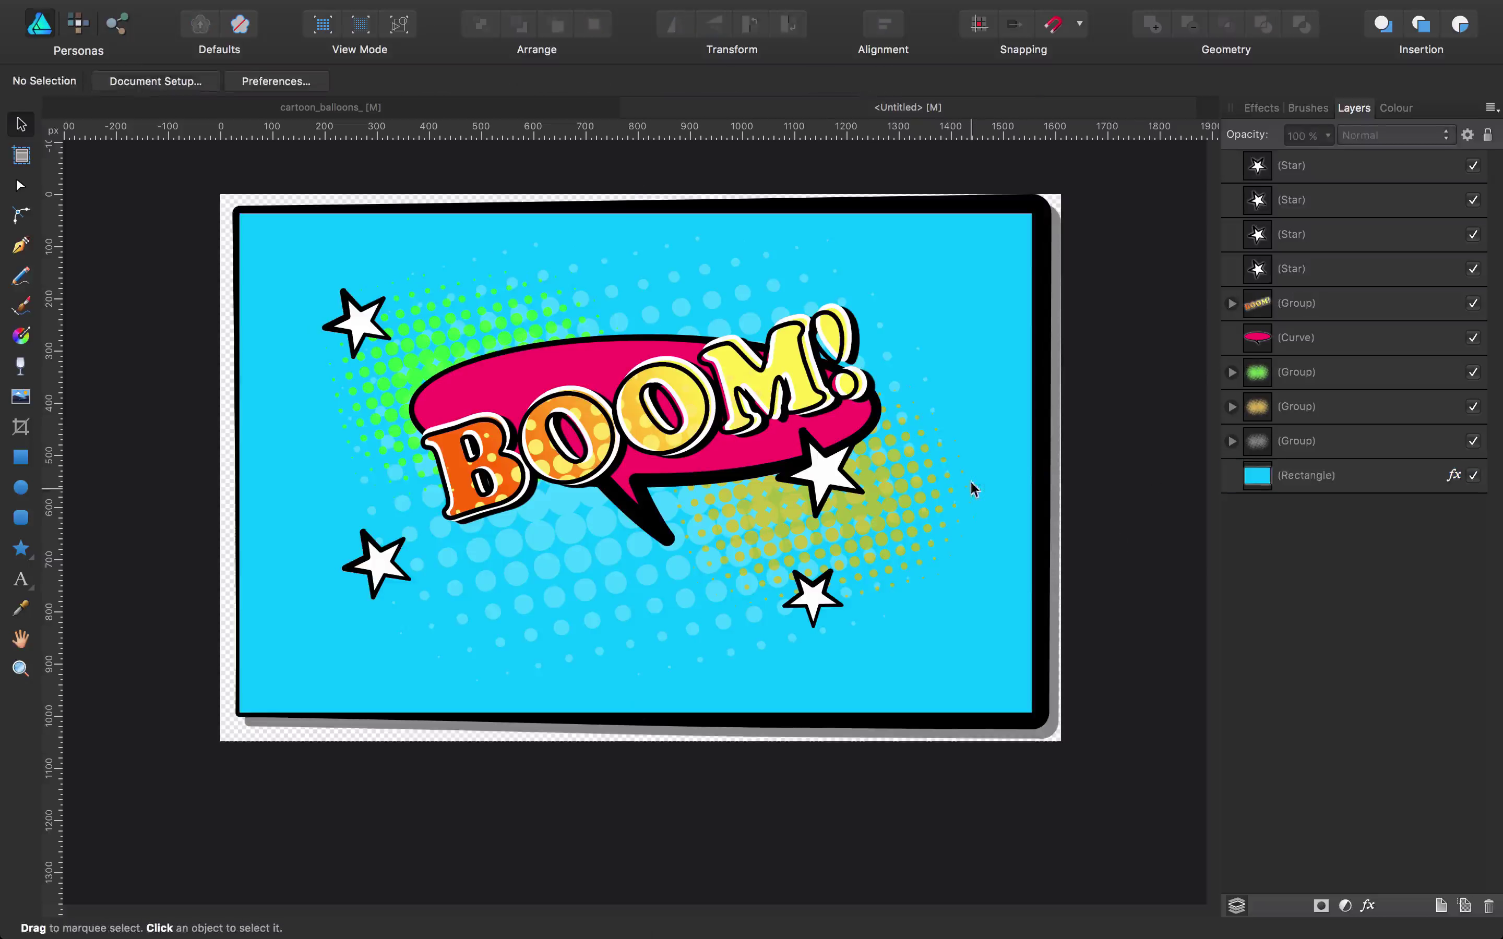
# Step: Rotate the star on the balloon's lower-right edge to about 48° and return to the reference illustration for comparison
pyautogui.click(819, 470)
pyautogui.moveTo(787, 404); pyautogui.dragTo(808, 391)
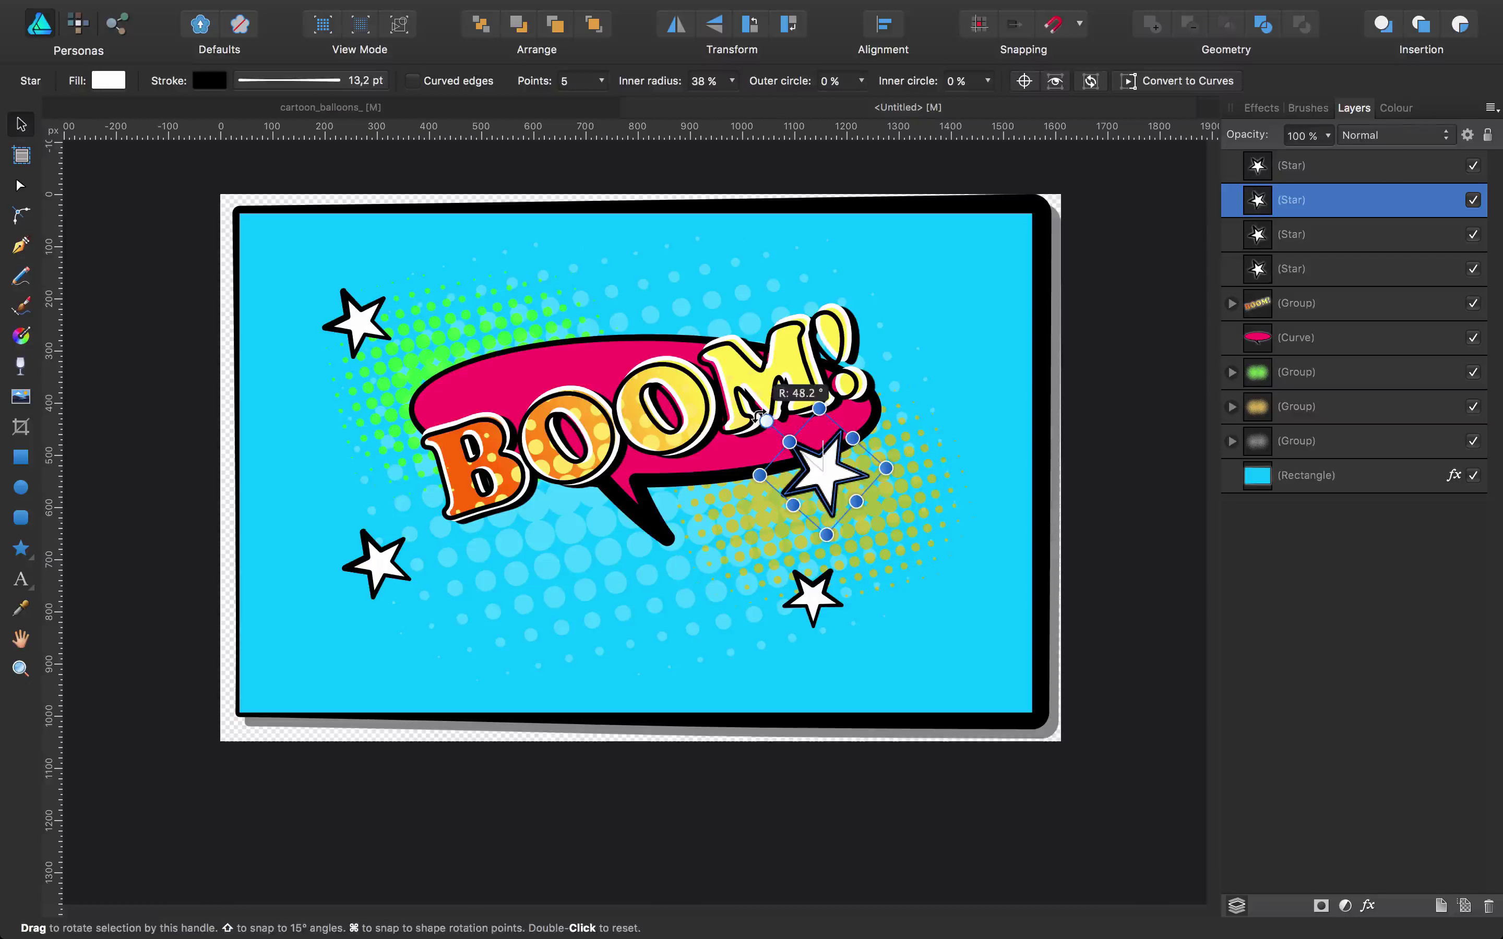
pyautogui.click(945, 457)
pyautogui.click(1098, 478)
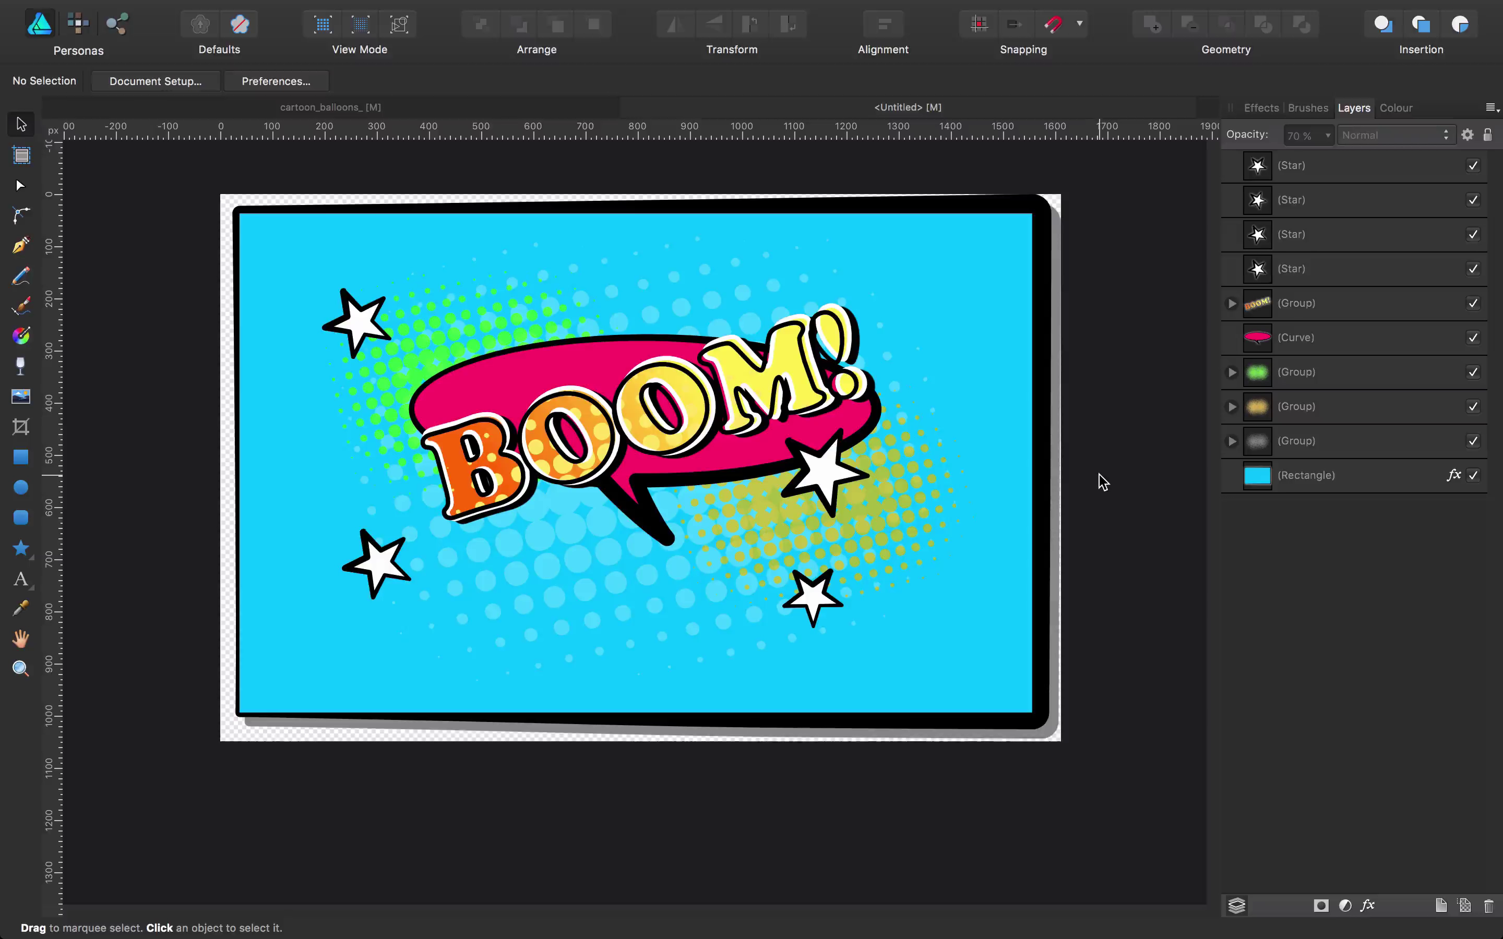
pyautogui.click(391, 112)
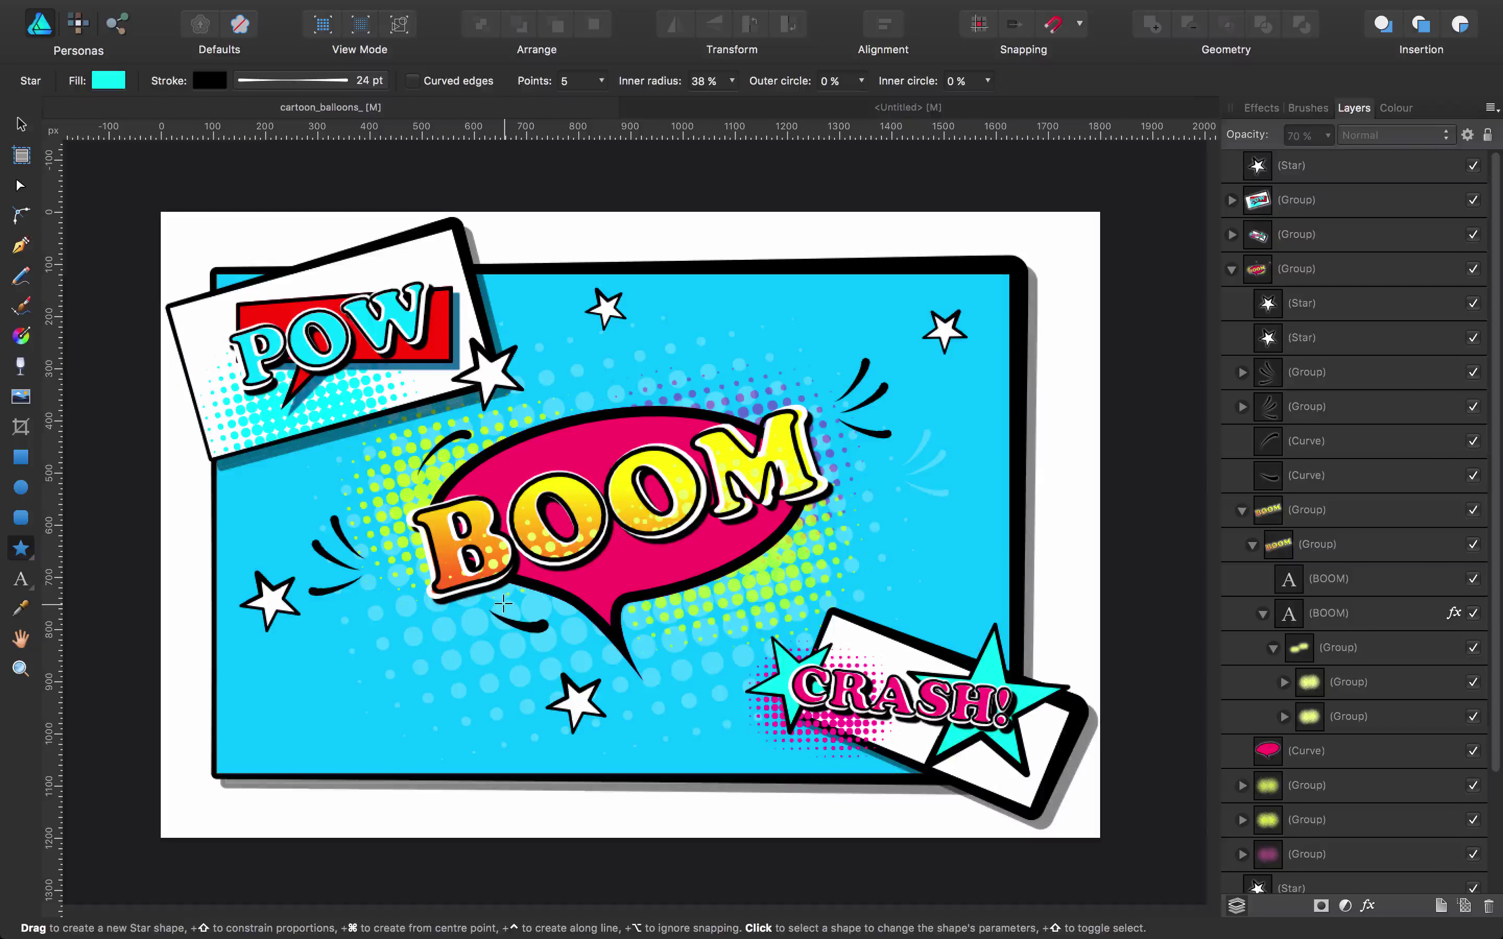
# Step: Examine the curved black accent stroke below the BOOM lettering in the reference illustration, and return to the untitled drawing
pyautogui.press('v')
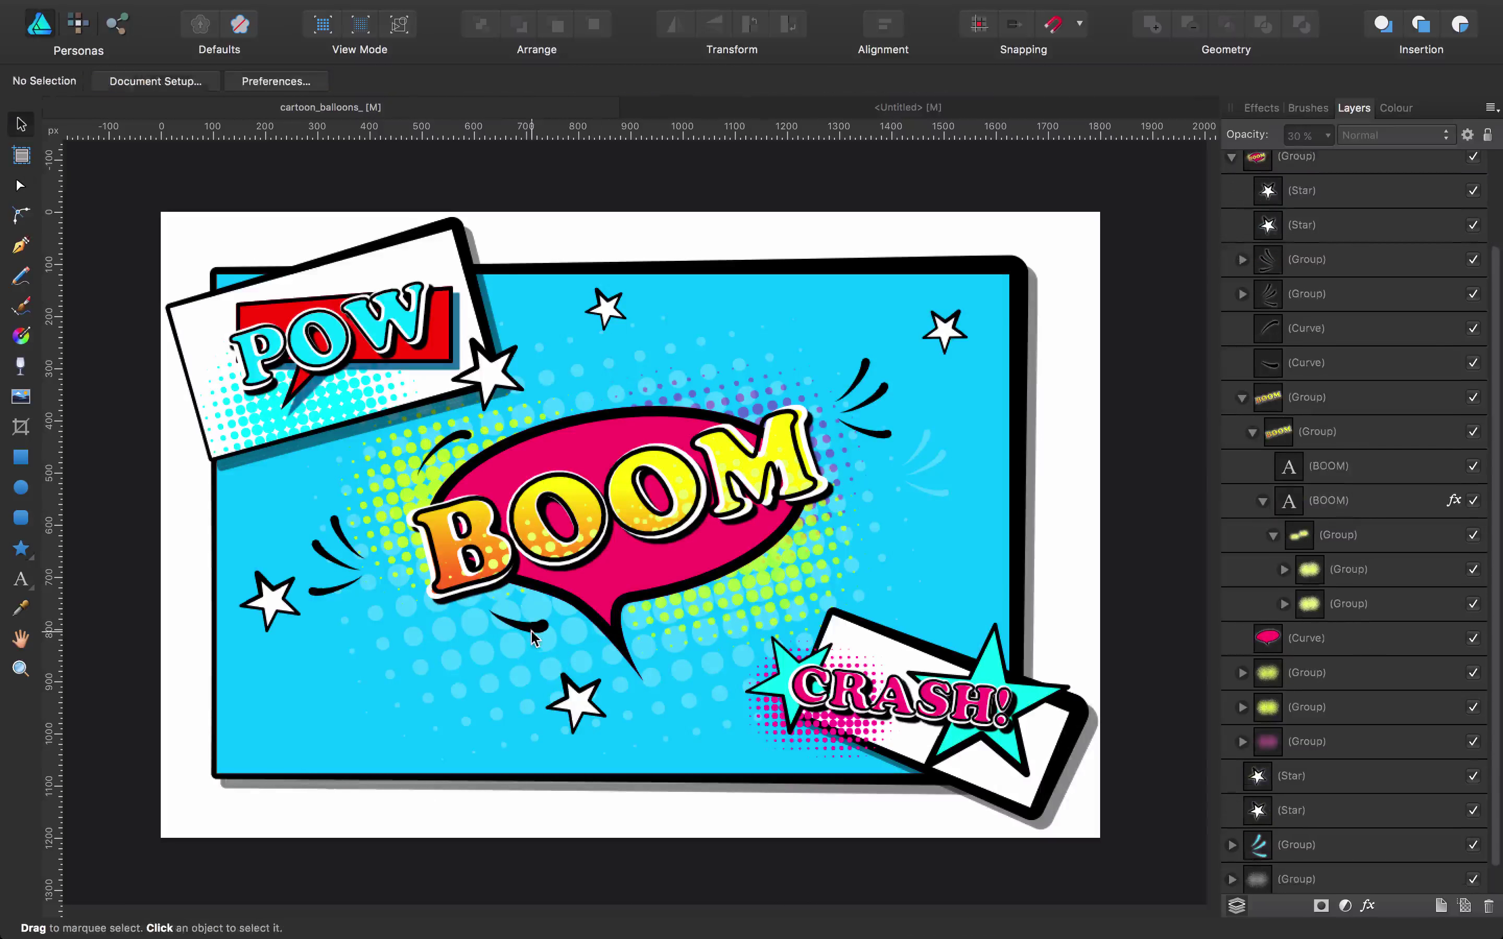
pyautogui.doubleClick(533, 632)
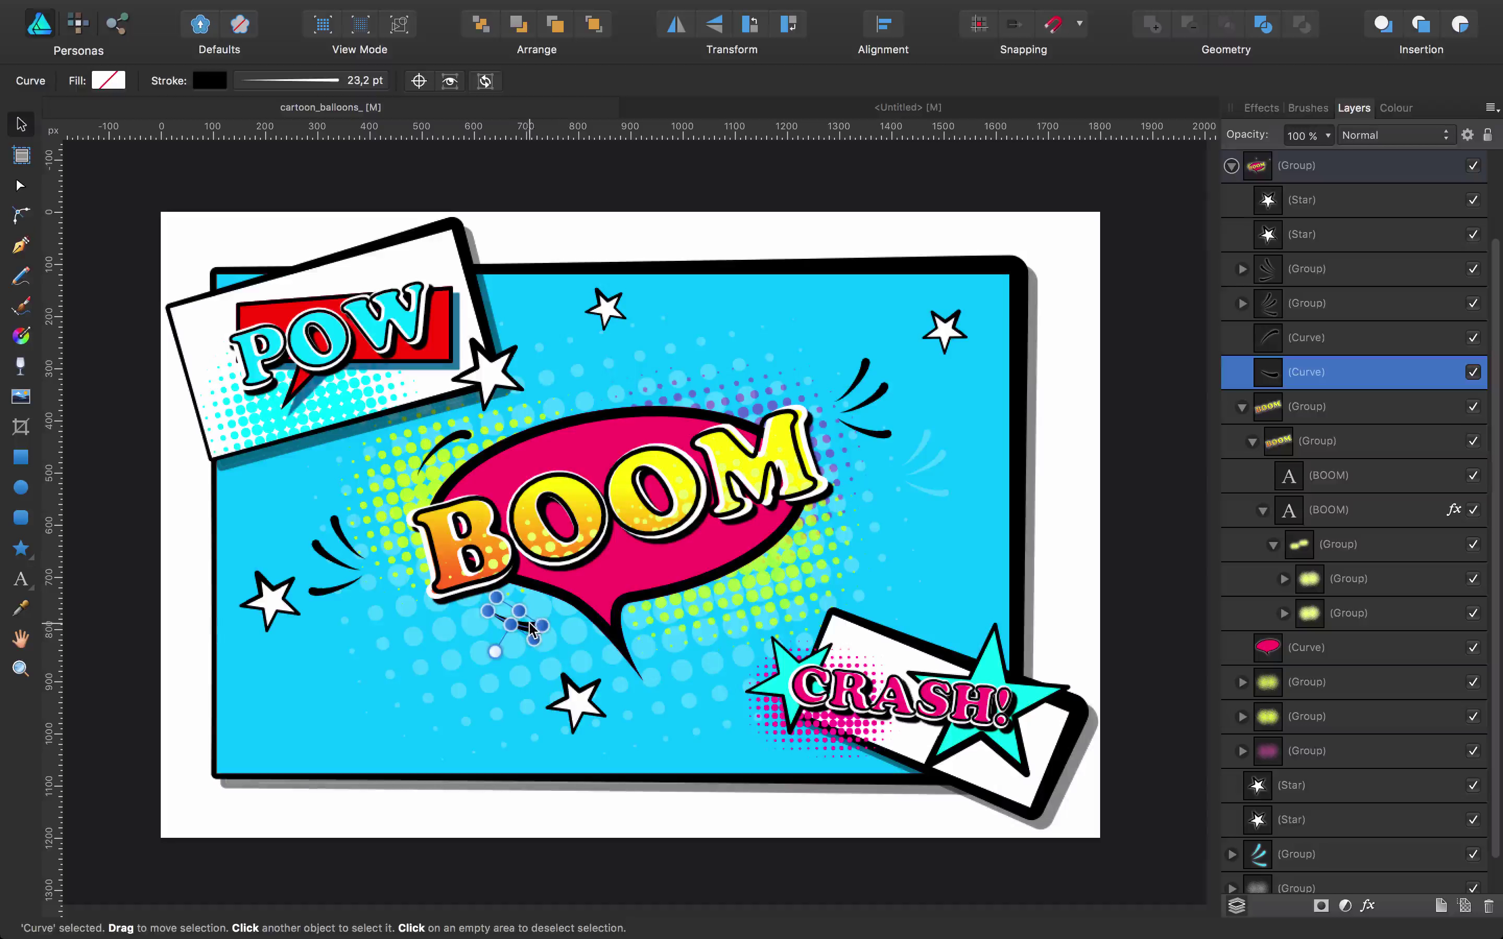
pyautogui.doubleClick(504, 617)
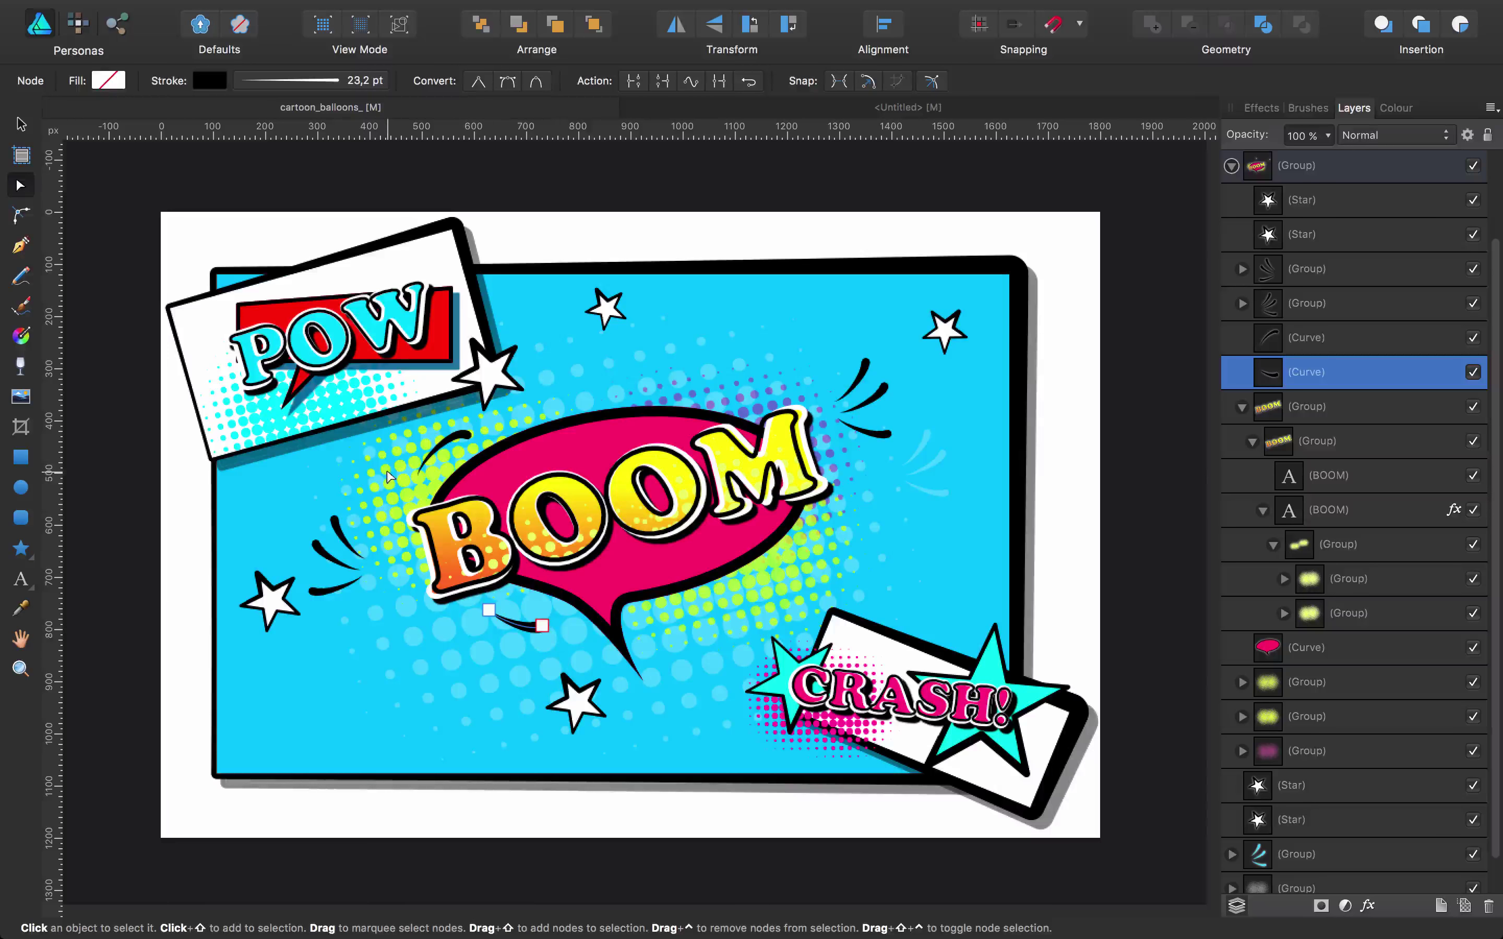
pyautogui.click(27, 284)
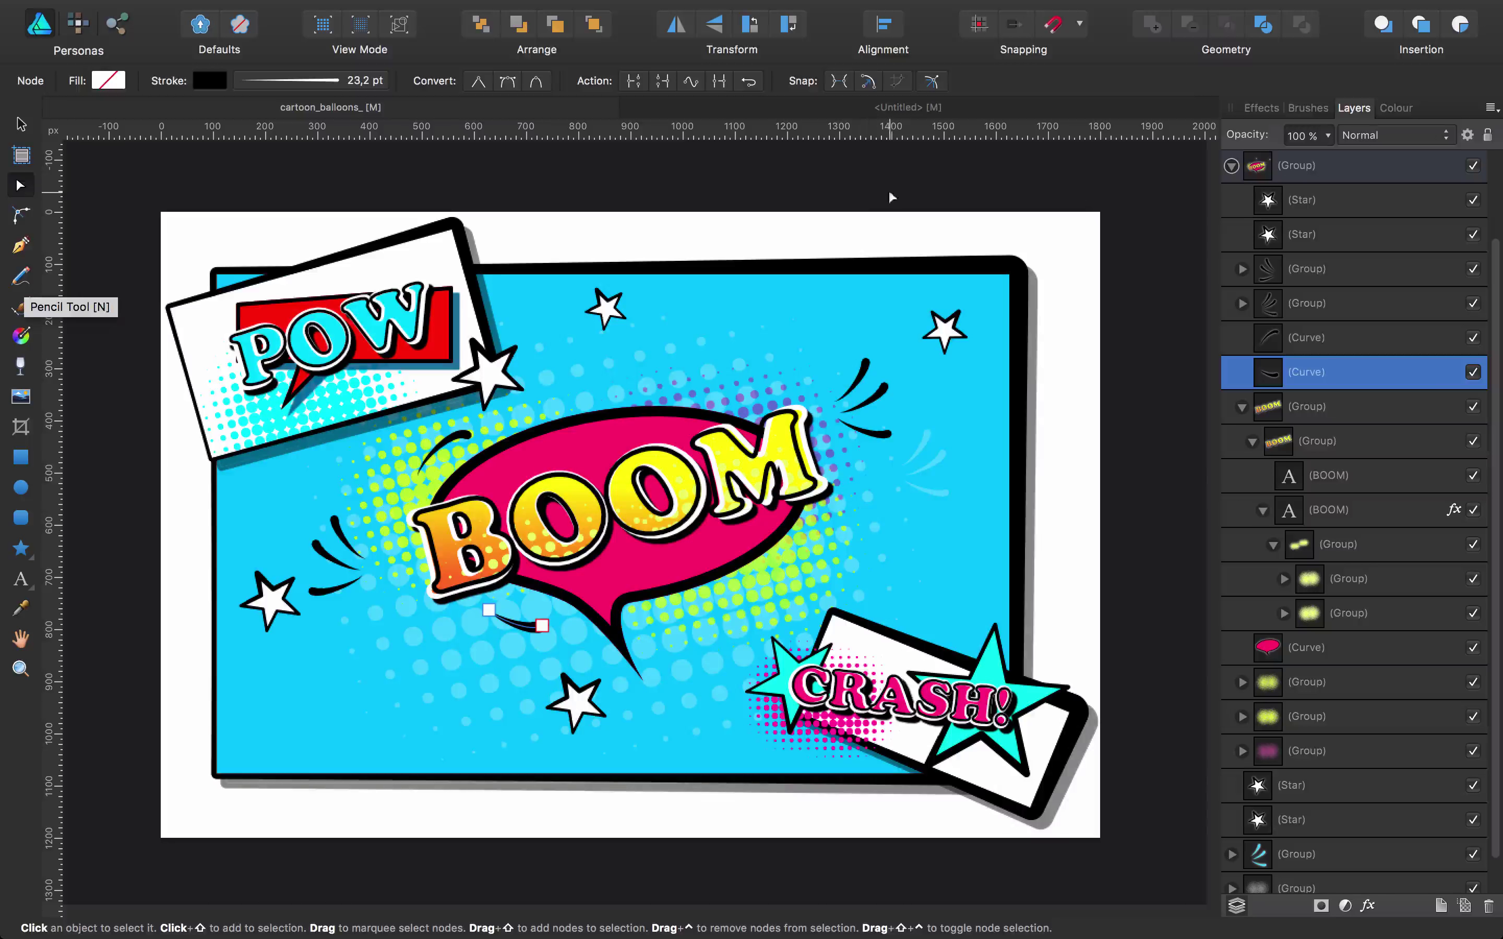
pyautogui.click(824, 110)
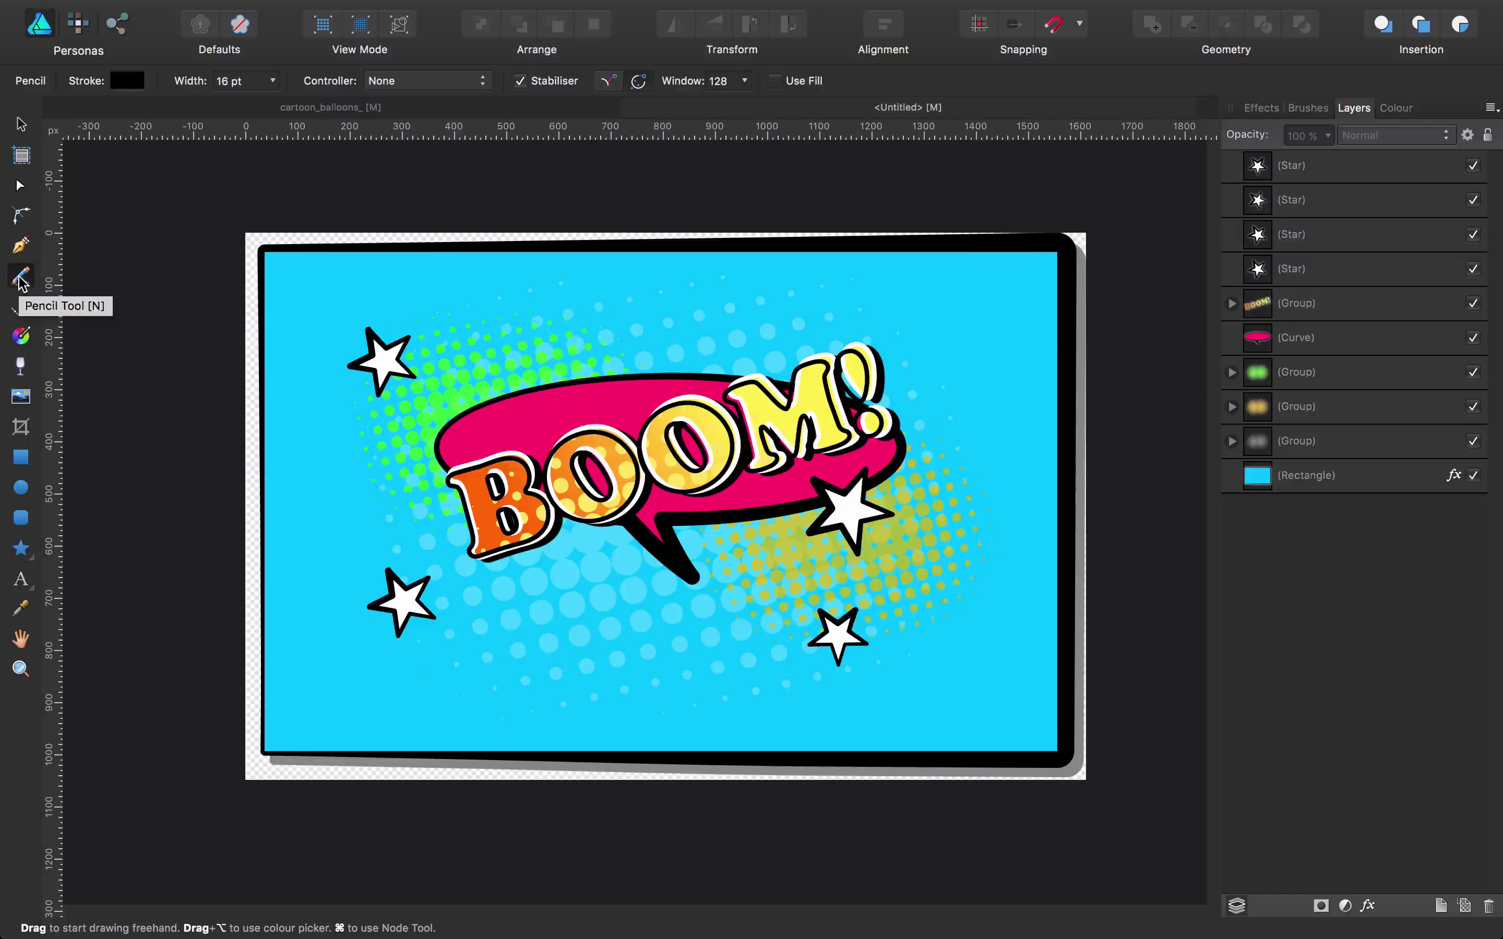
# Step: Draw six short tapered black accent strokes around the balloon and lettering with the Pencil tool at 16 pt
pyautogui.moveTo(477, 601)
pyautogui.mouseDown()
pyautogui.moveTo(659, 646)
pyautogui.moveTo(718, 612)
pyautogui.mouseUp()
pyautogui.moveTo(484, 362); pyautogui.dragTo(770, 277)
pyautogui.moveTo(926, 522); pyautogui.dragTo(940, 541)
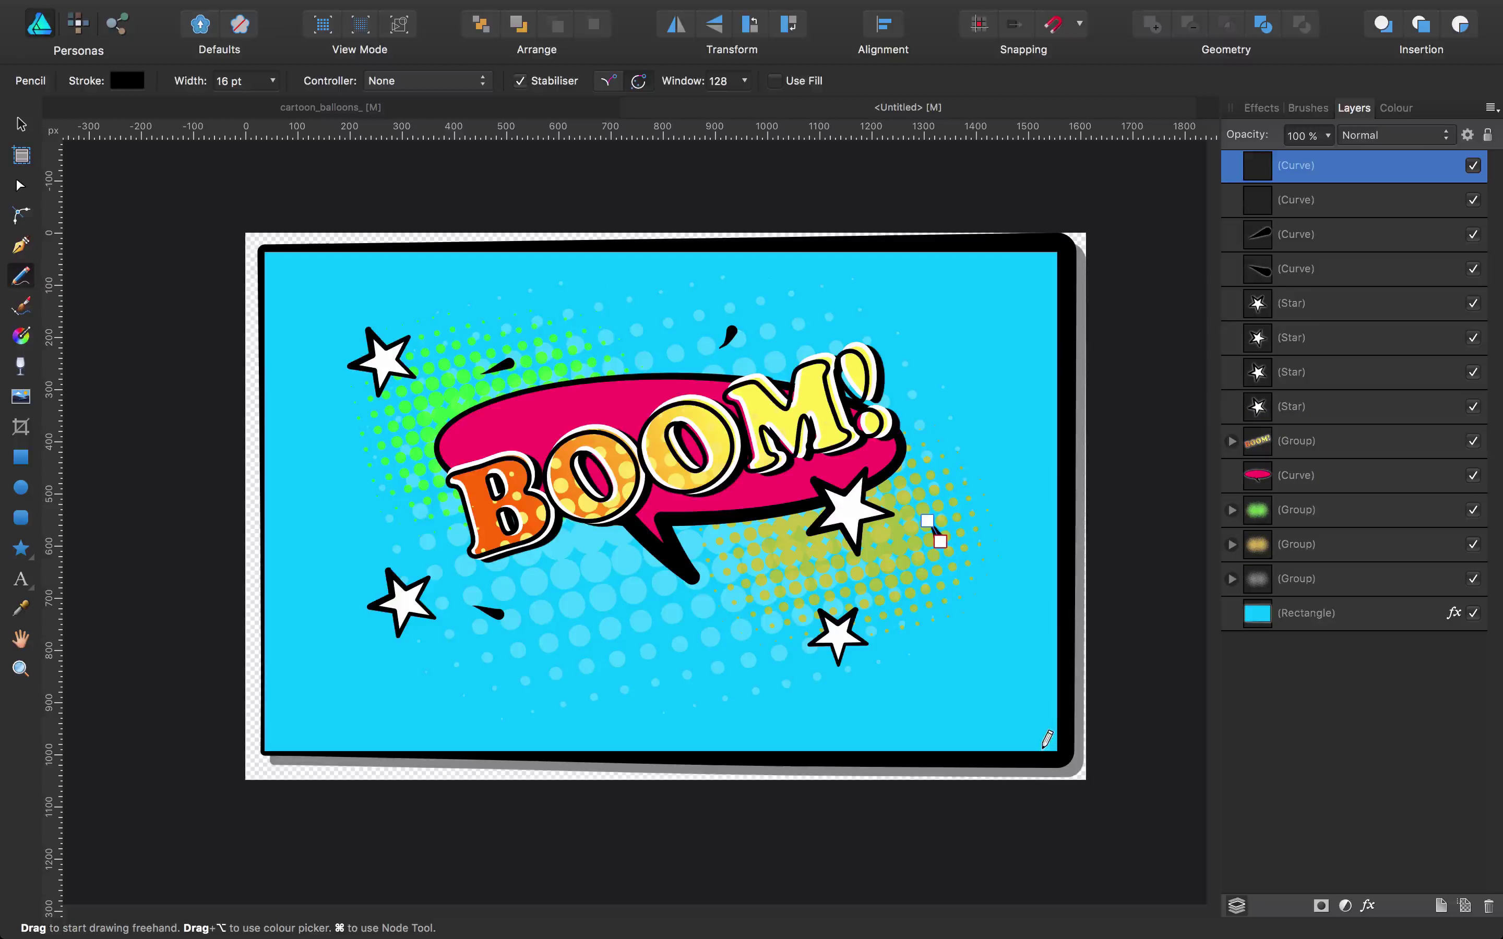
pyautogui.moveTo(930, 415); pyautogui.dragTo(987, 225)
pyautogui.moveTo(908, 349)
pyautogui.mouseDown()
pyautogui.moveTo(1076, 309)
pyautogui.moveTo(1077, 323)
pyautogui.mouseUp()
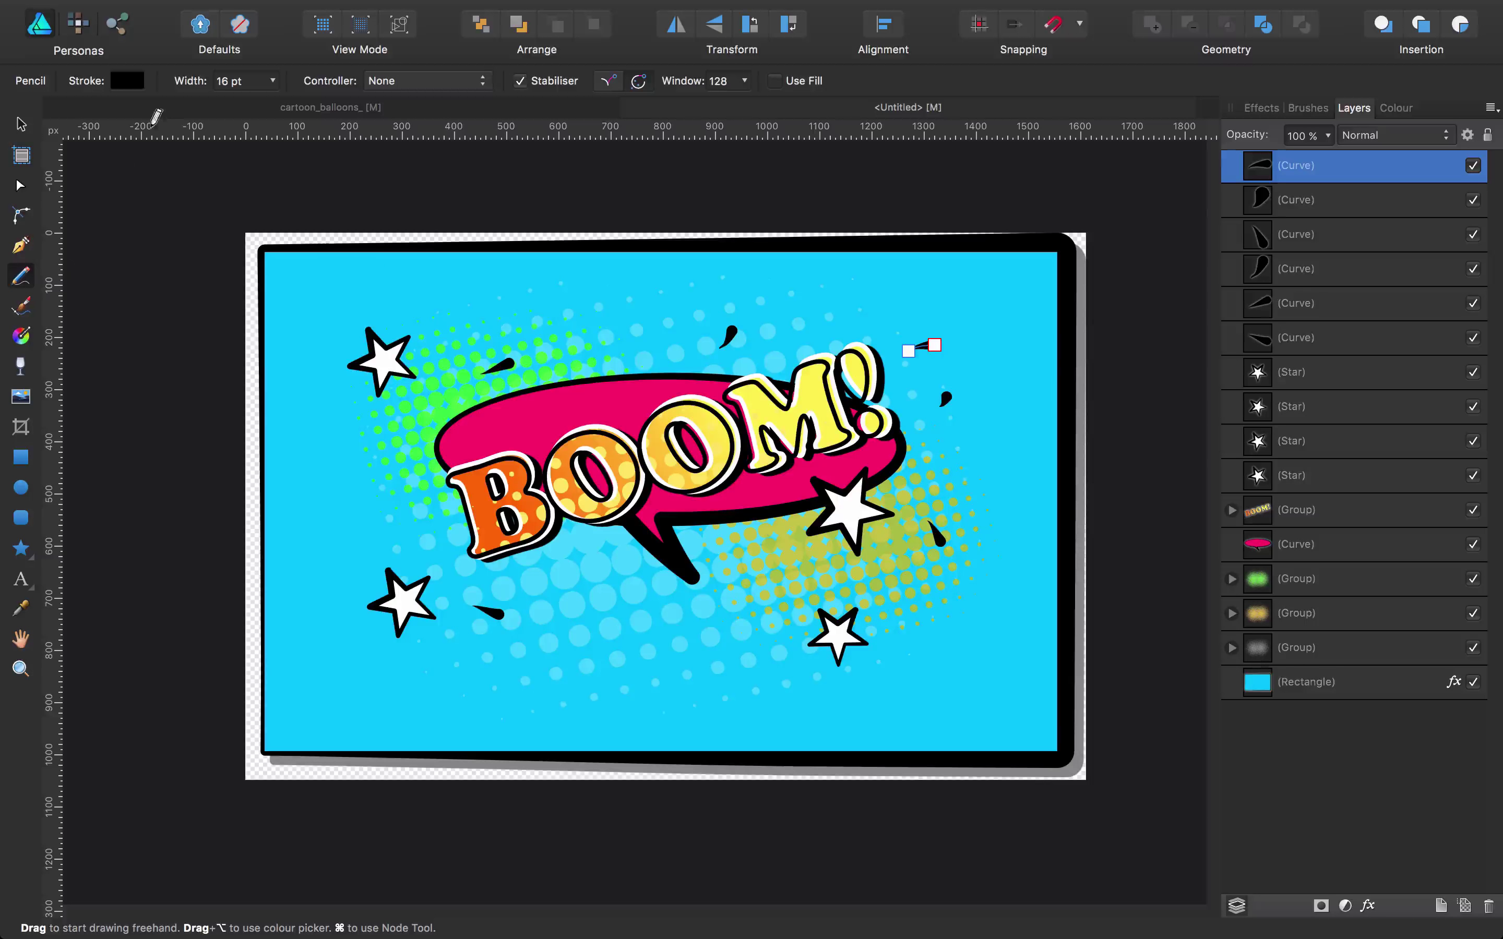
# Step: Reset the pressure curve of the accent stroke beside the exclamation mark to a uniform thickness
pyautogui.click(128, 81)
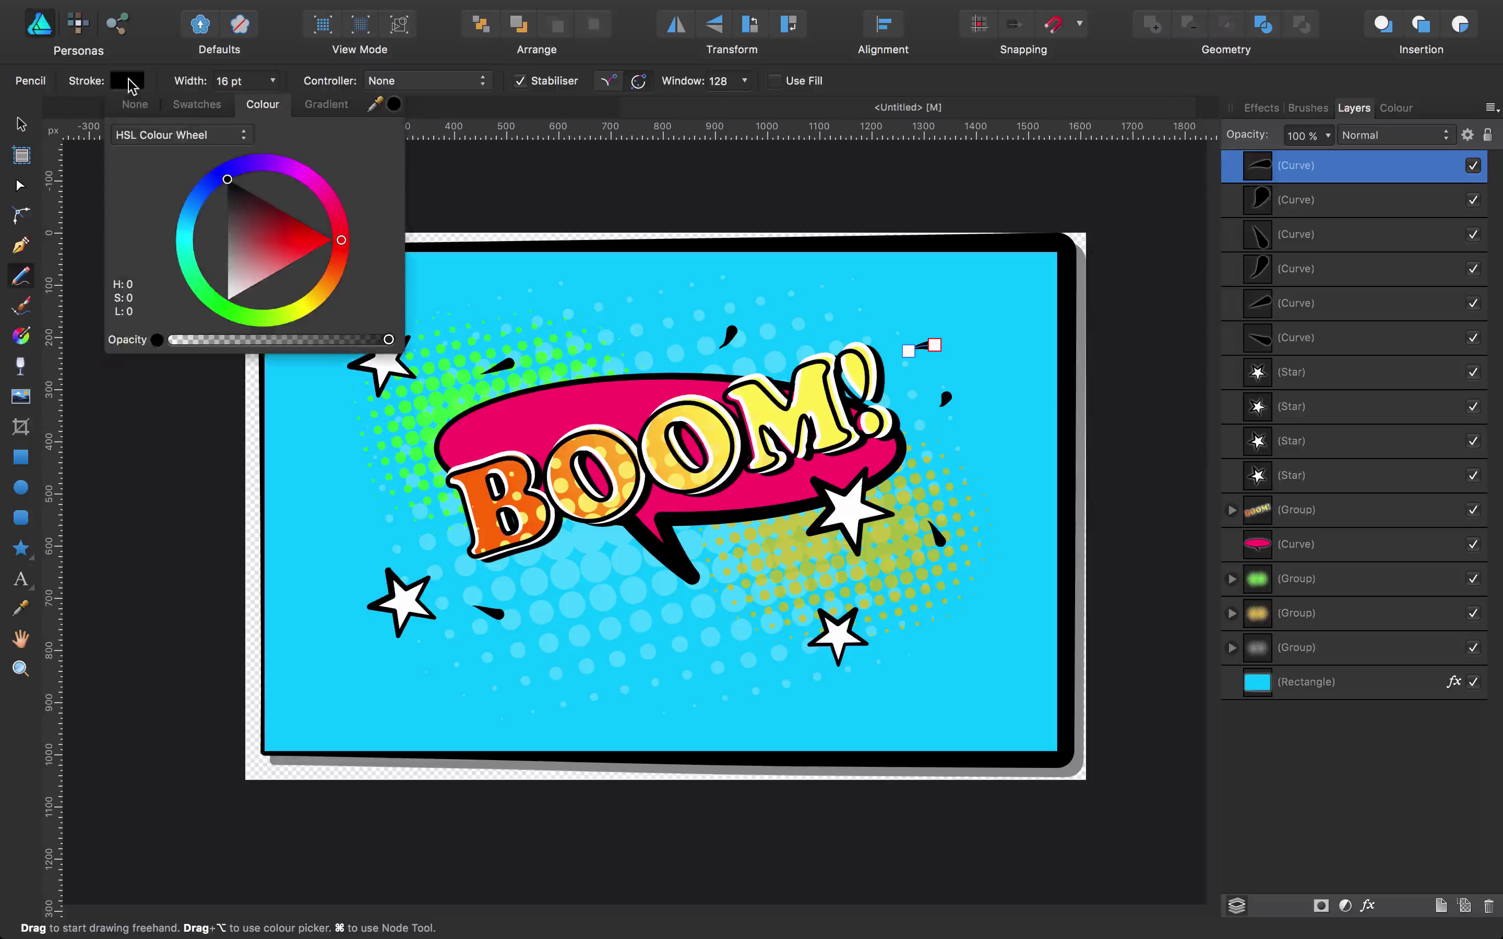
pyautogui.click(197, 104)
pyautogui.click(128, 82)
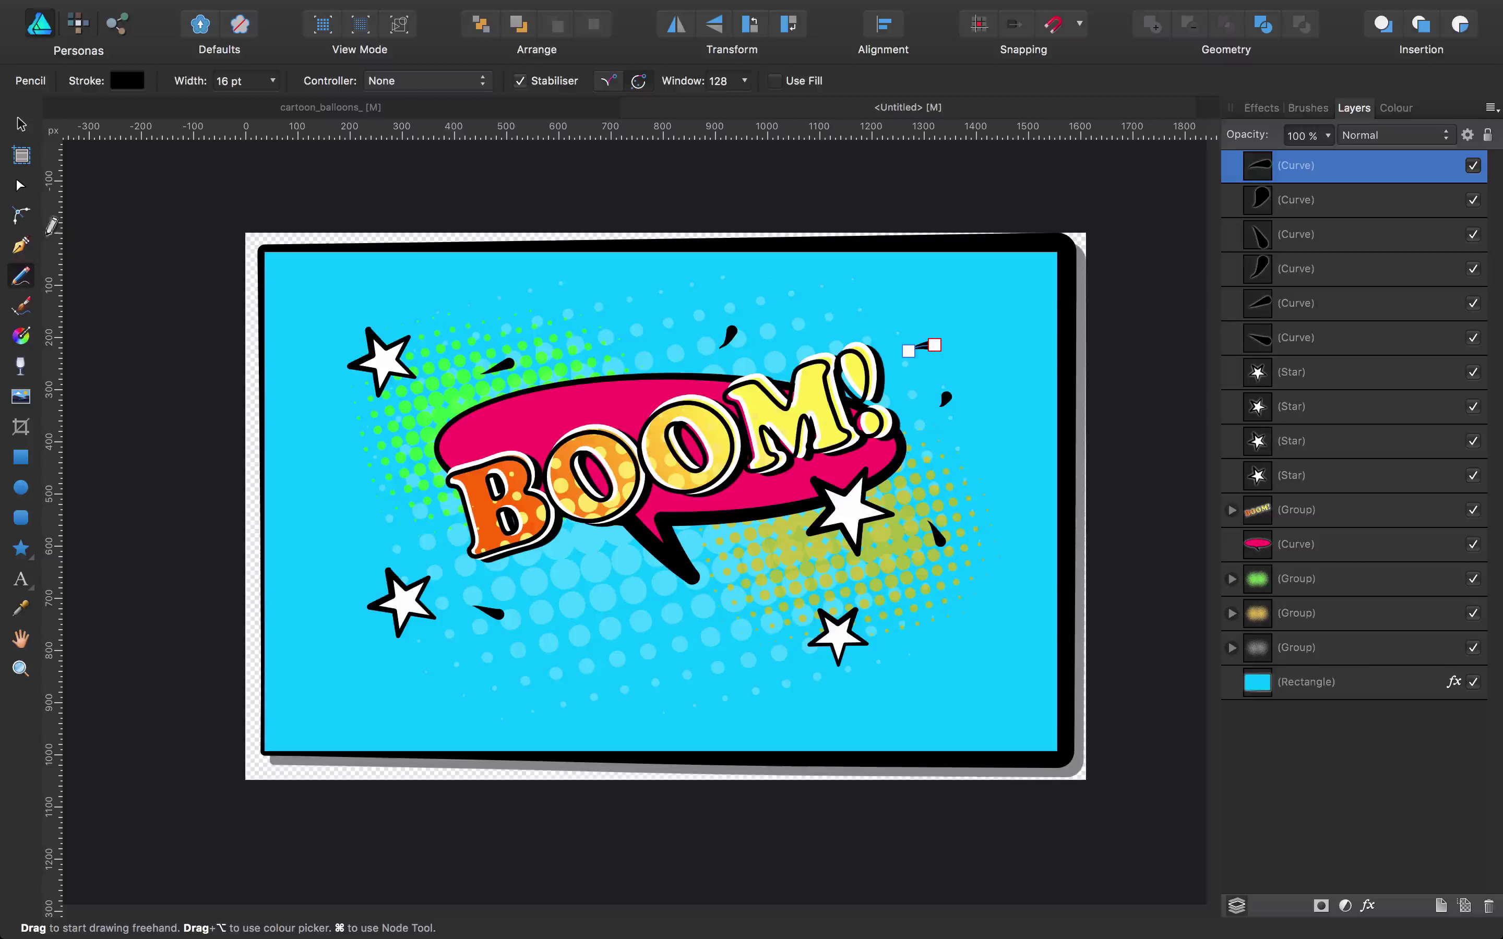
pyautogui.click(21, 186)
pyautogui.click(366, 84)
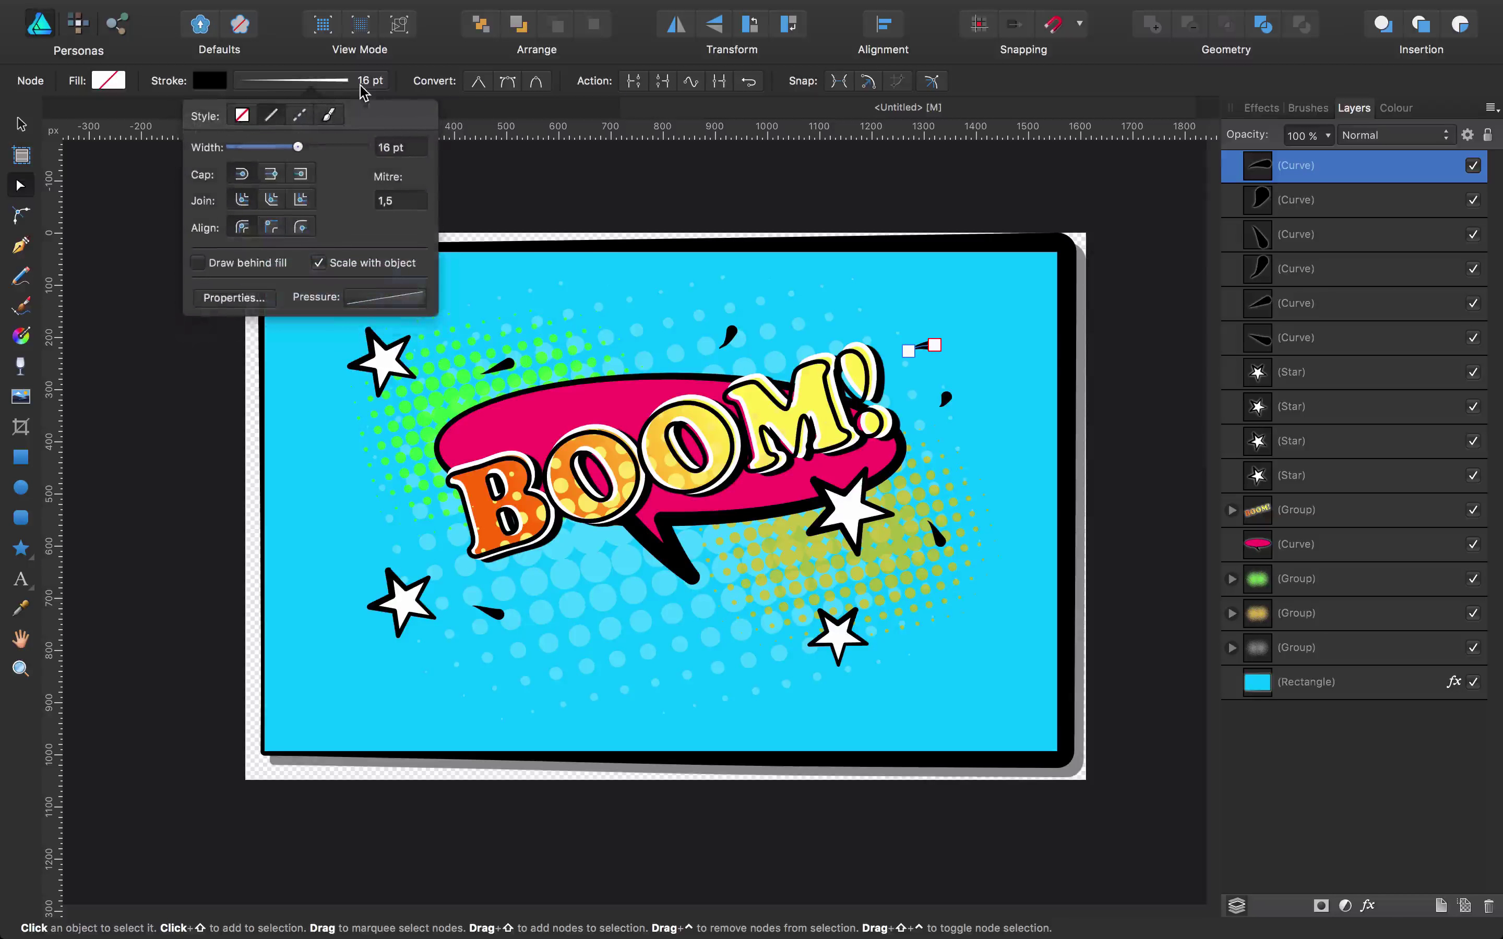
pyautogui.click(401, 300)
pyautogui.click(581, 490)
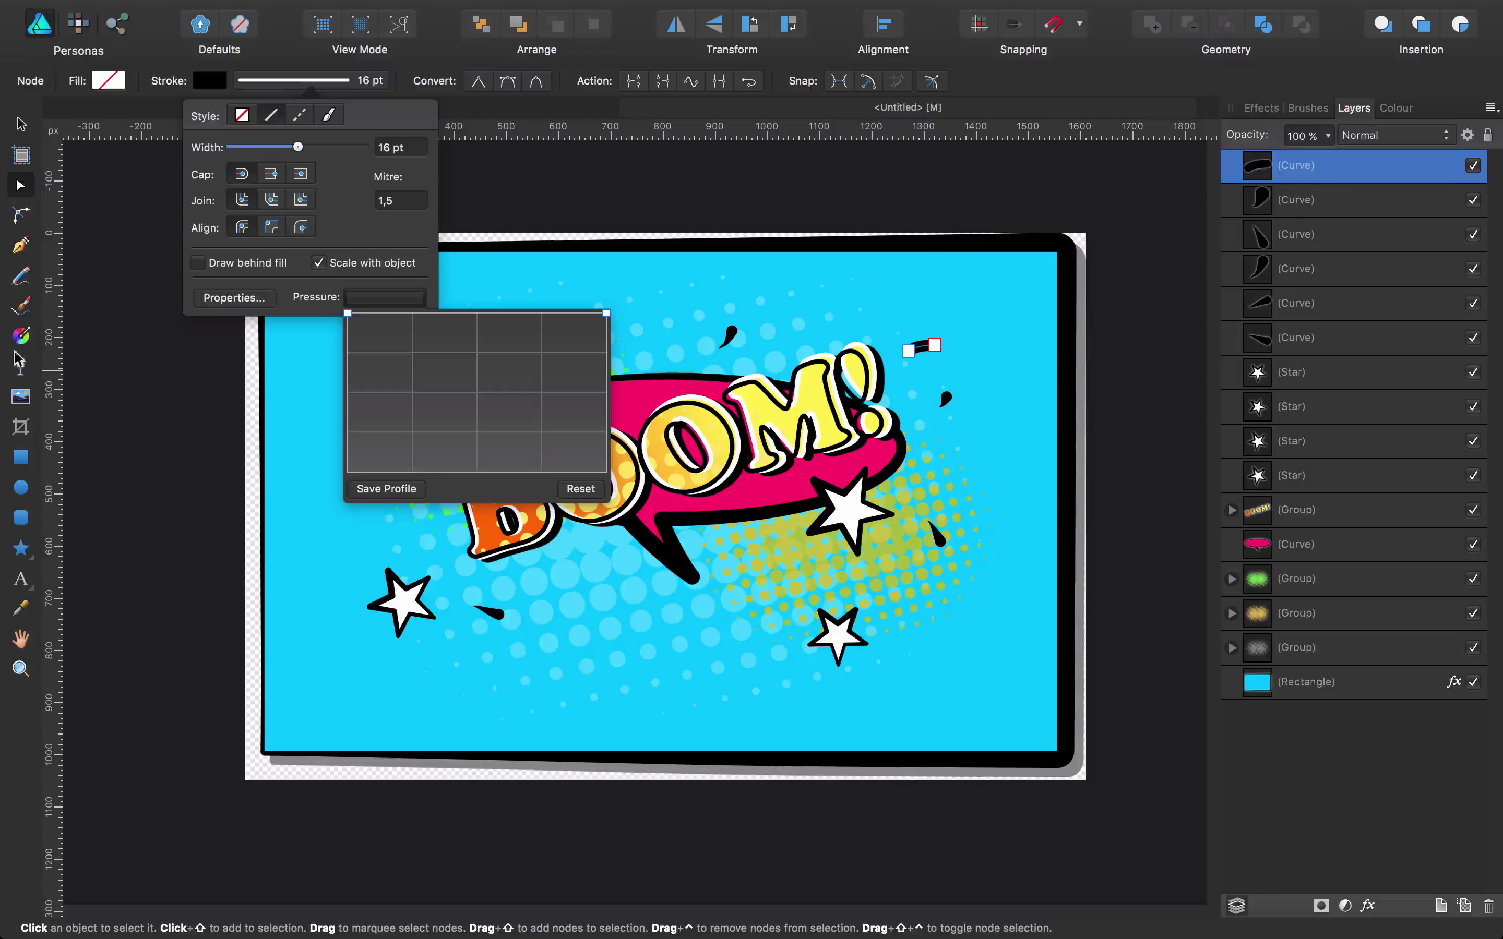
# Step: Draw a slightly curved 16 pt pencil stroke about 115 px long below the balloon, left of its tail
pyautogui.click(20, 275)
pyautogui.moveTo(549, 639)
pyautogui.mouseDown()
pyautogui.moveTo(650, 656)
pyautogui.moveTo(1078, 434)
pyautogui.mouseUp()
pyautogui.press('v')
pyautogui.click(624, 710)
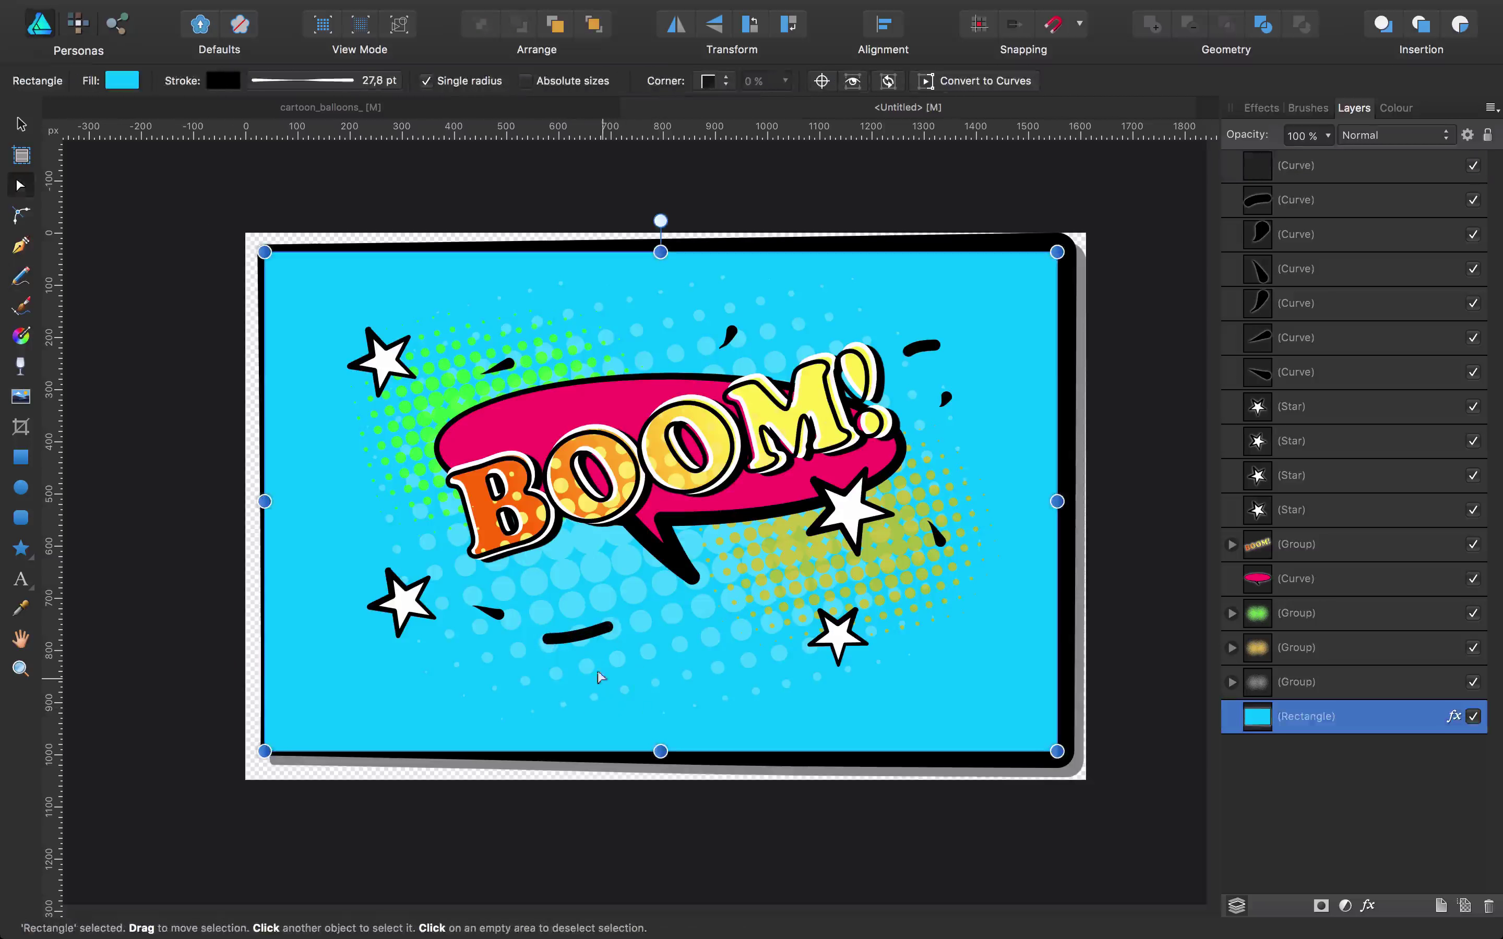
# Step: Taper the stroke below the balloon with a pressure curve rising from about a quarter, through just over half mid-way, to full at the end
pyautogui.click(583, 642)
pyautogui.click(309, 82)
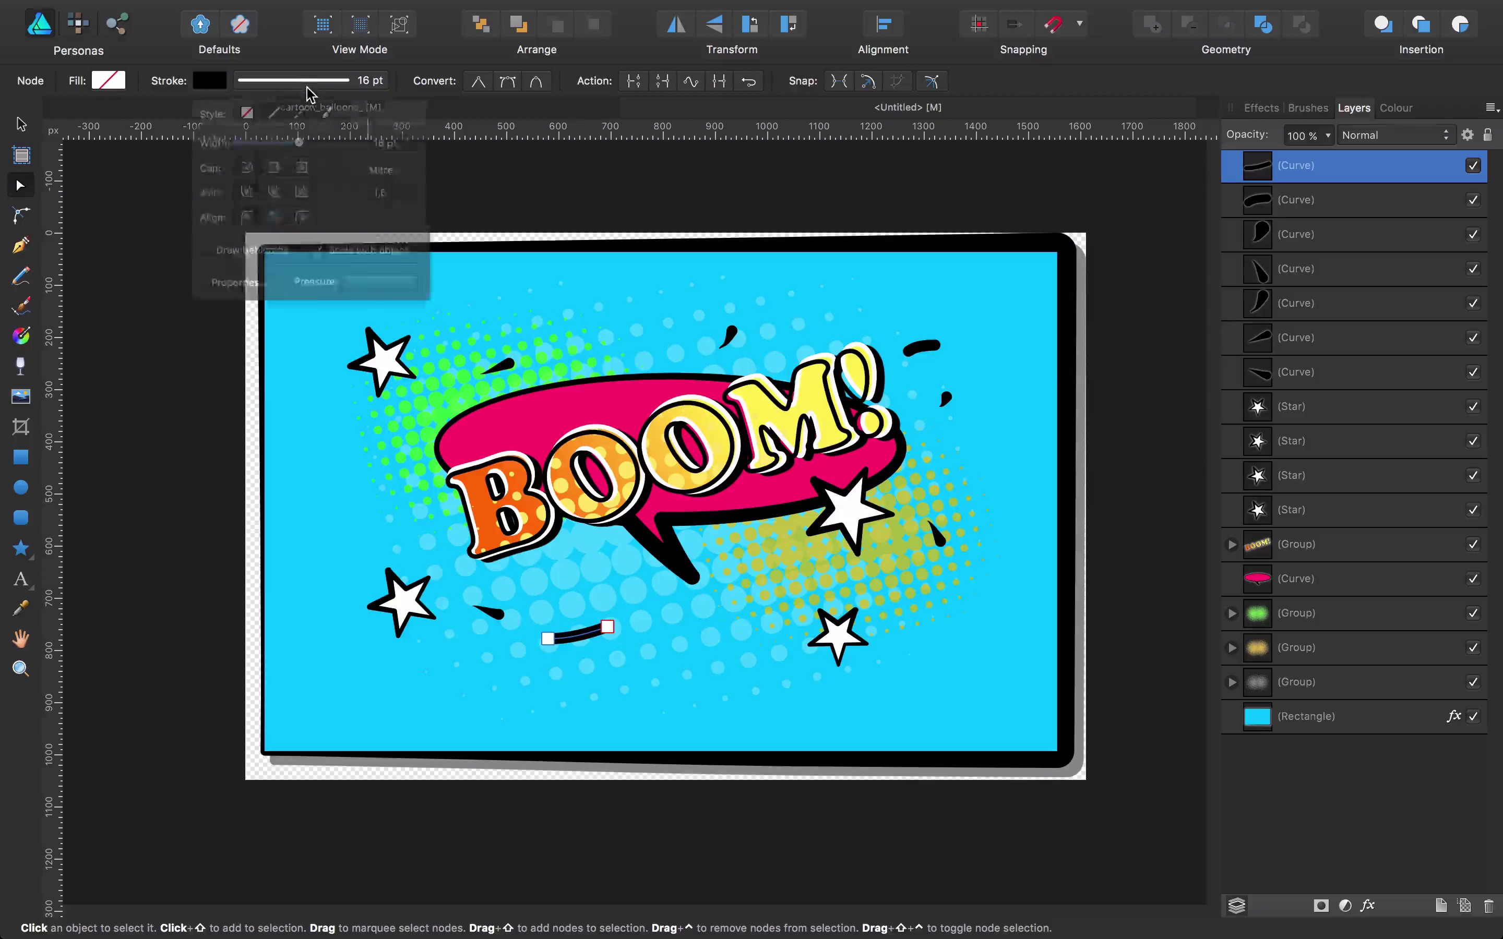
pyautogui.click(398, 298)
pyautogui.moveTo(348, 314); pyautogui.dragTo(349, 423)
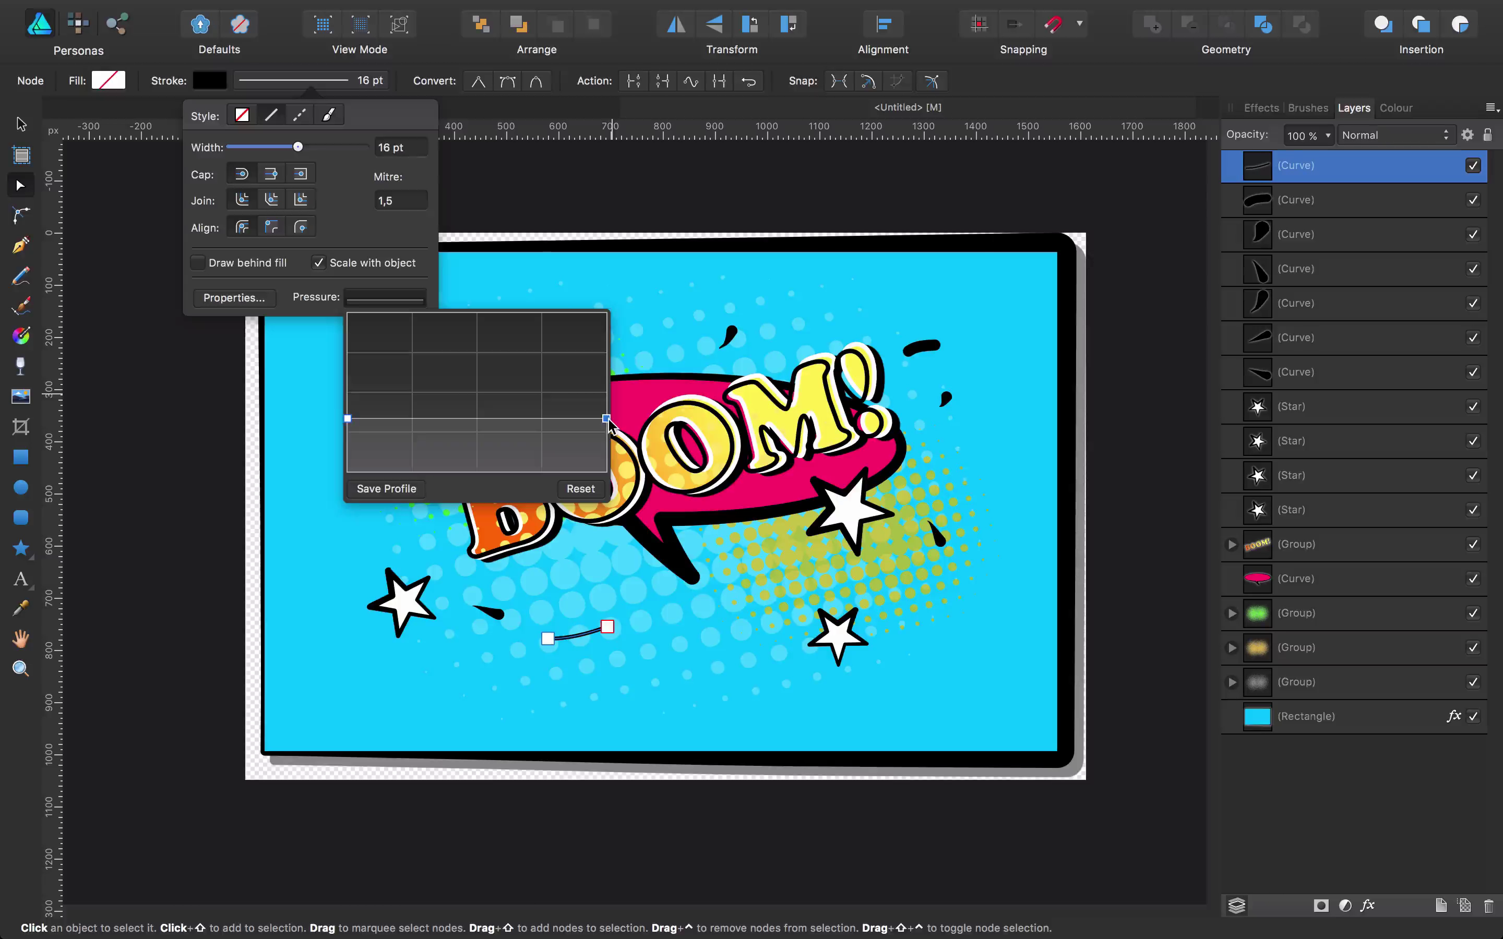
pyautogui.moveTo(604, 422); pyautogui.dragTo(611, 315)
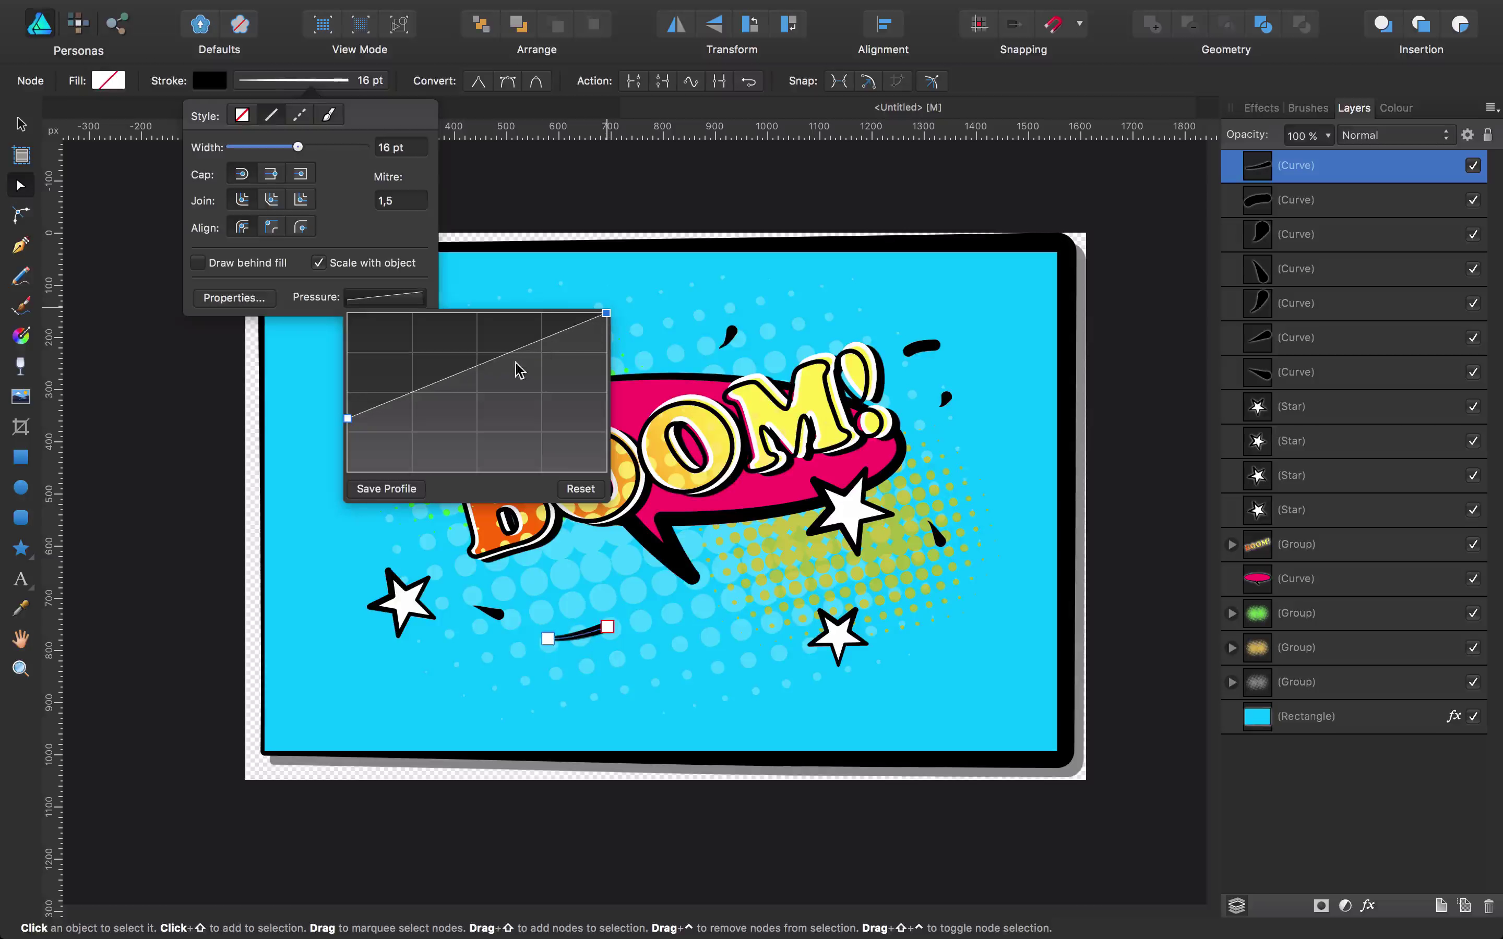
pyautogui.moveTo(494, 365)
pyautogui.mouseDown()
pyautogui.moveTo(541, 439)
pyautogui.moveTo(436, 336)
pyautogui.moveTo(493, 409)
pyautogui.moveTo(489, 397)
pyautogui.mouseUp()
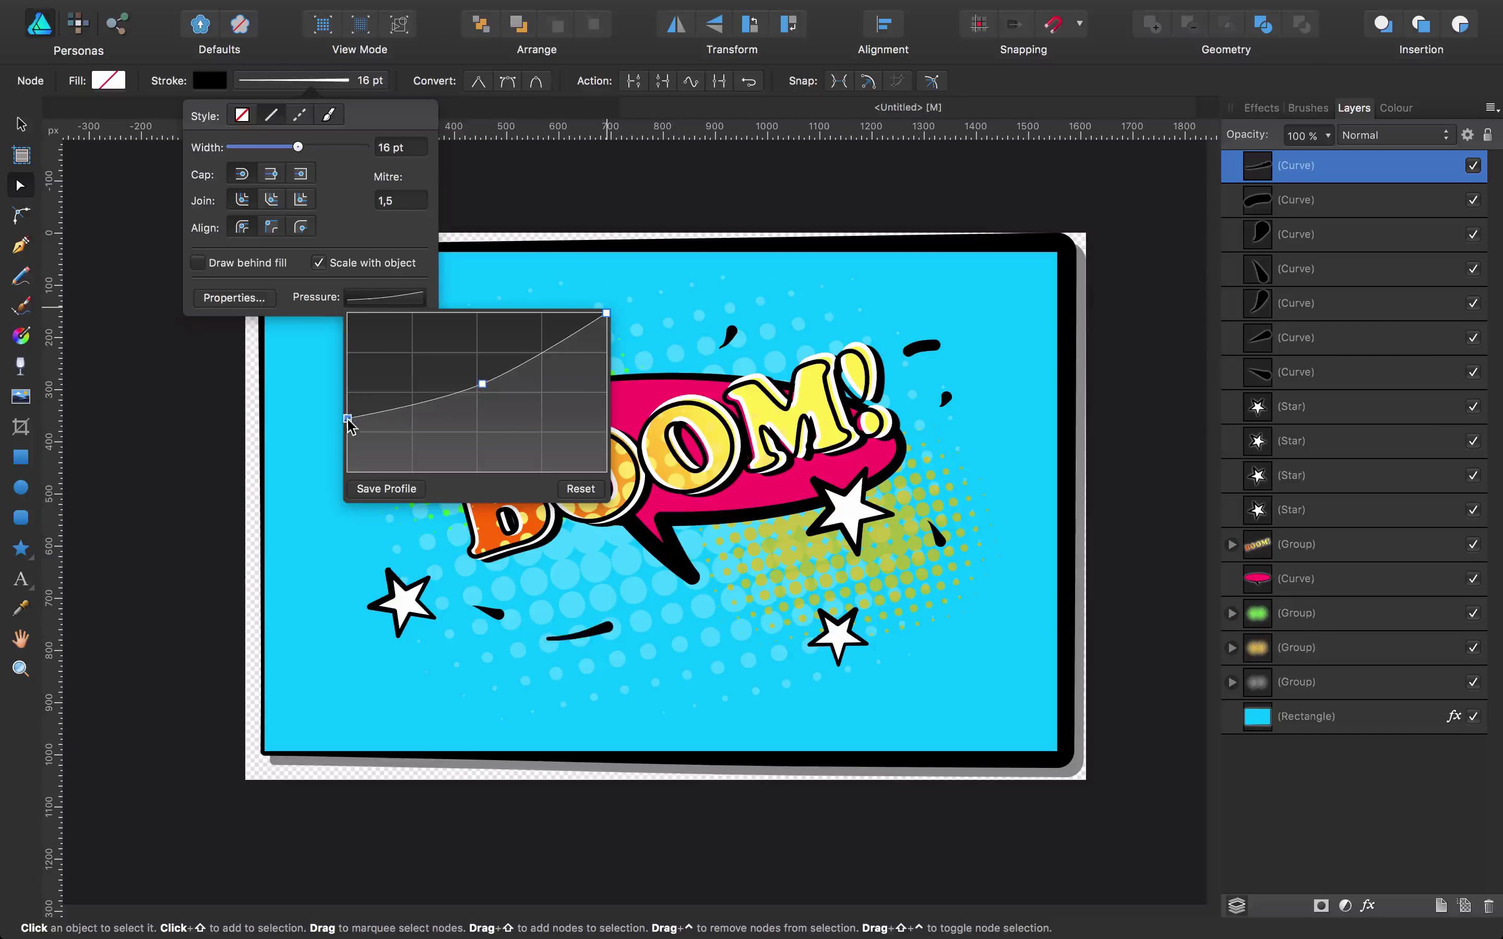
pyautogui.moveTo(348, 418)
pyautogui.mouseDown()
pyautogui.moveTo(344, 478)
pyautogui.moveTo(345, 434)
pyautogui.mouseUp()
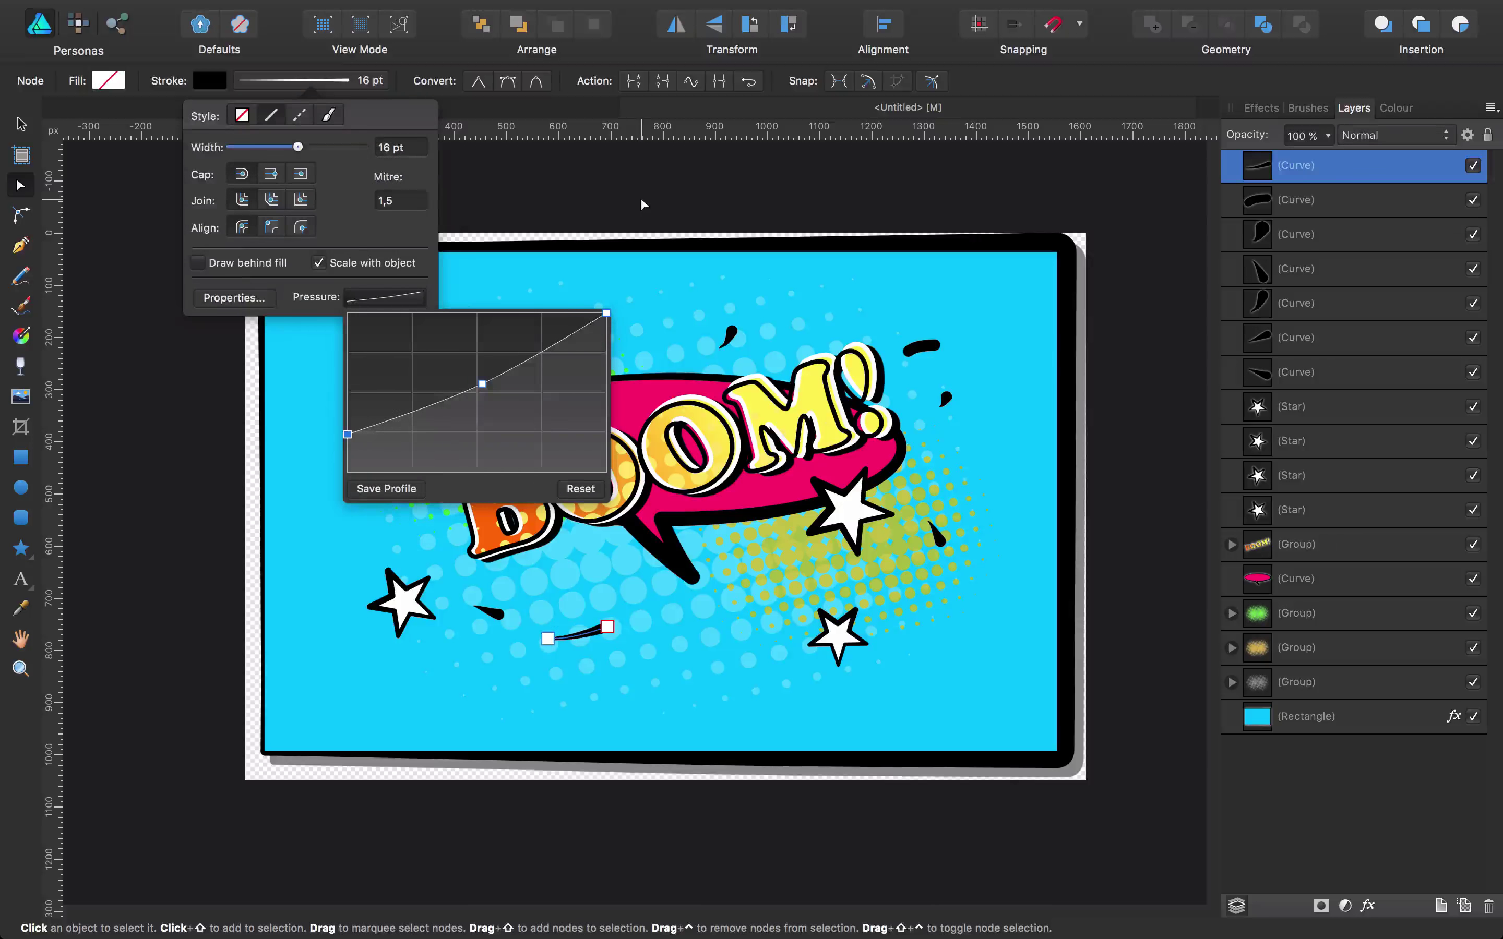
pyautogui.click(662, 254)
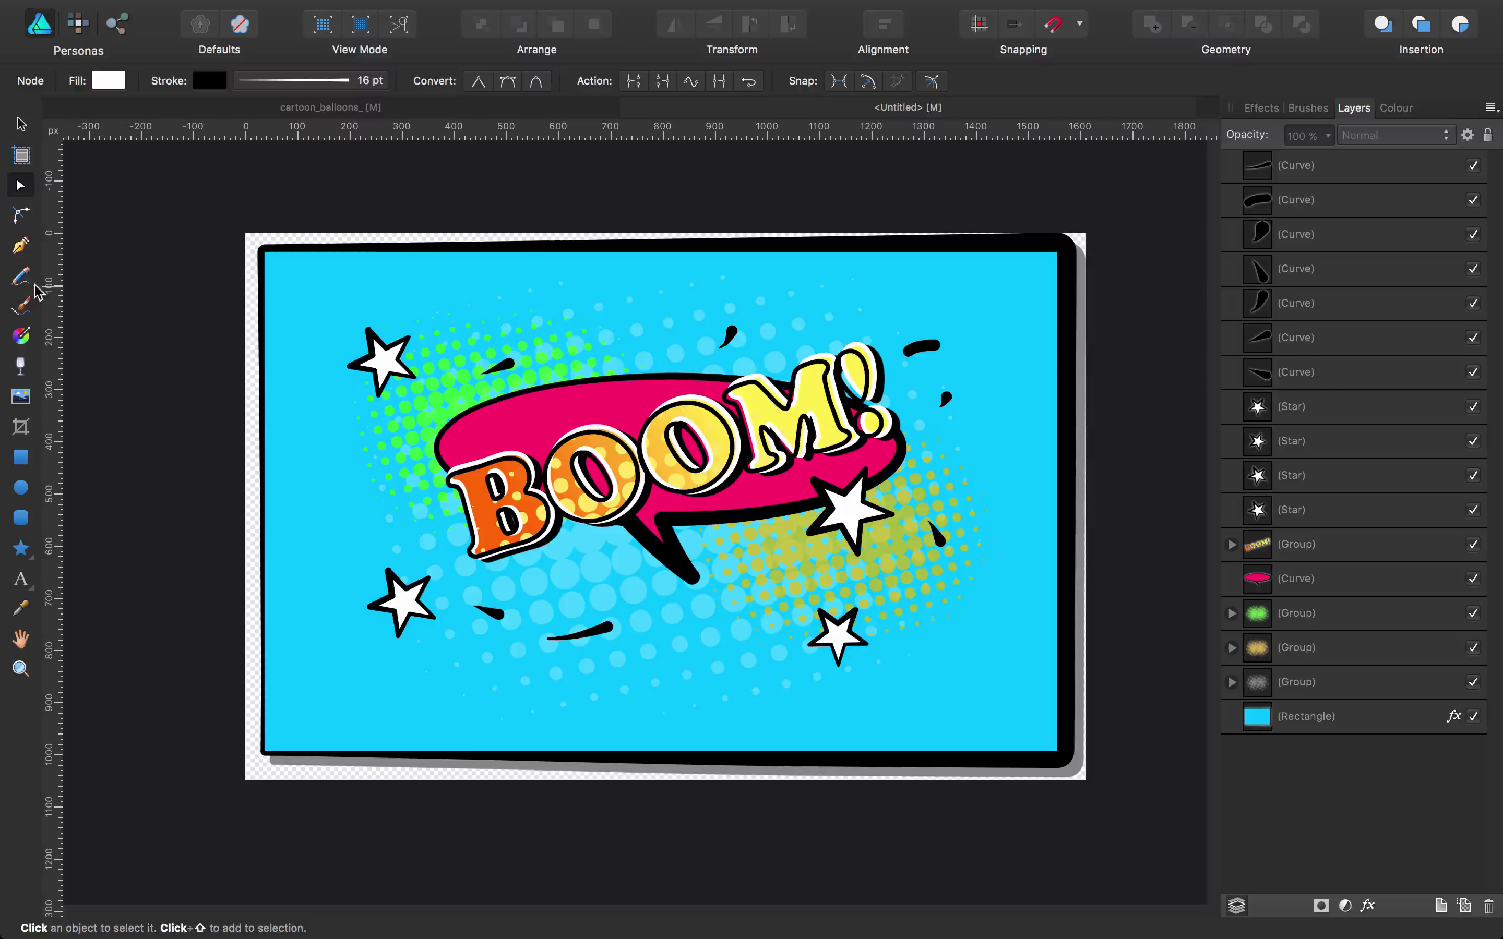
# Step: Draw more tapered pencil strokes left of the balloon's tail, at its left edge, over the green dots and right of the orange-yellow dots
pyautogui.click(21, 276)
pyautogui.click(604, 544)
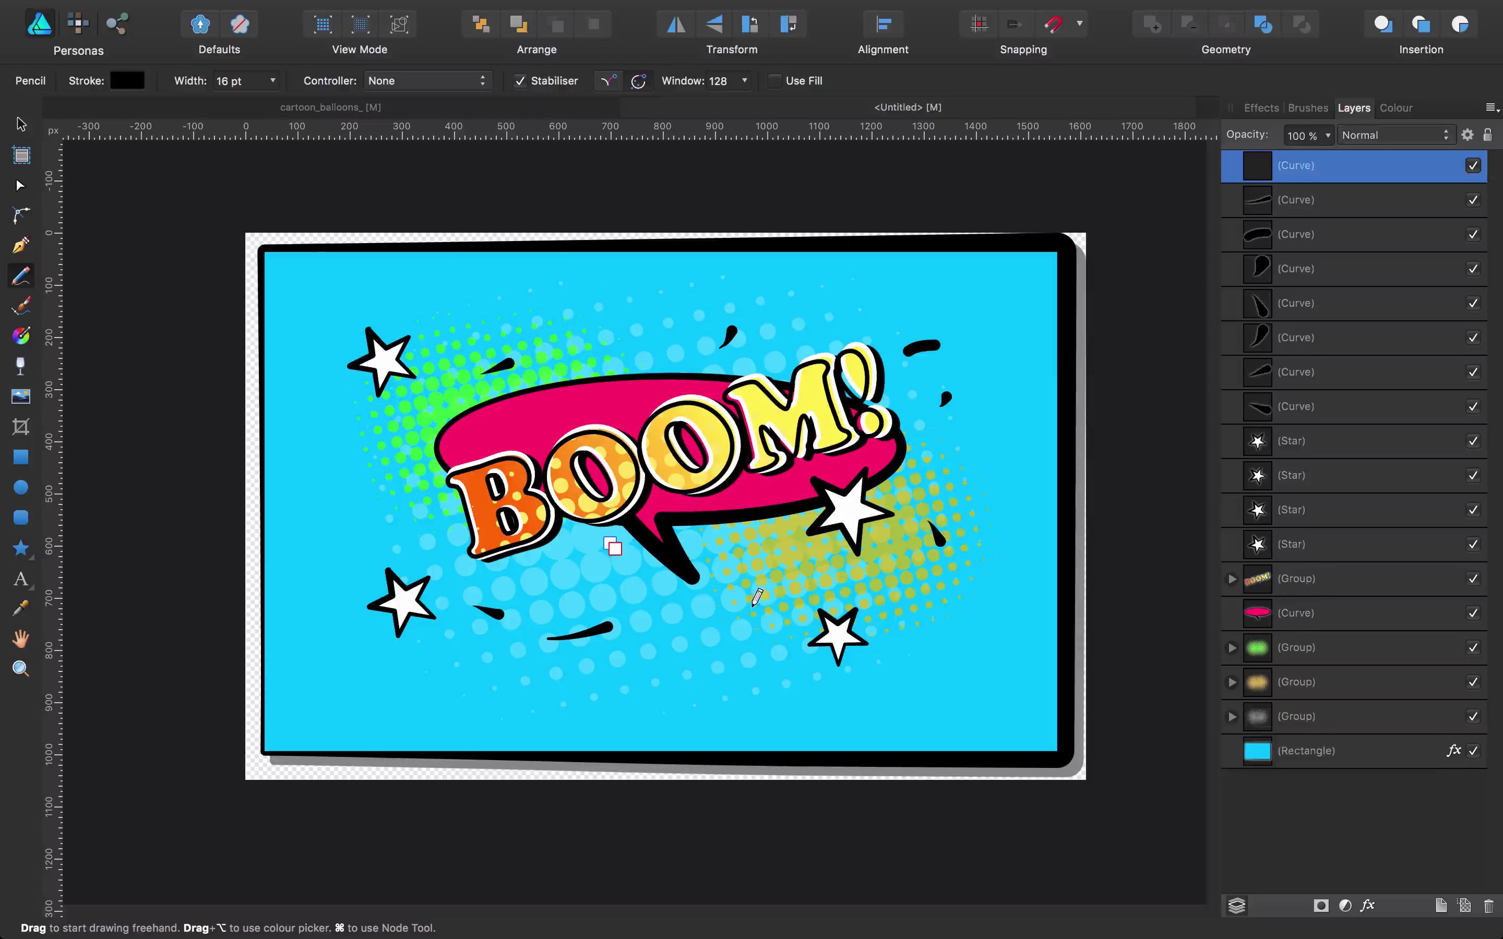
pyautogui.moveTo(617, 544); pyautogui.dragTo(656, 576)
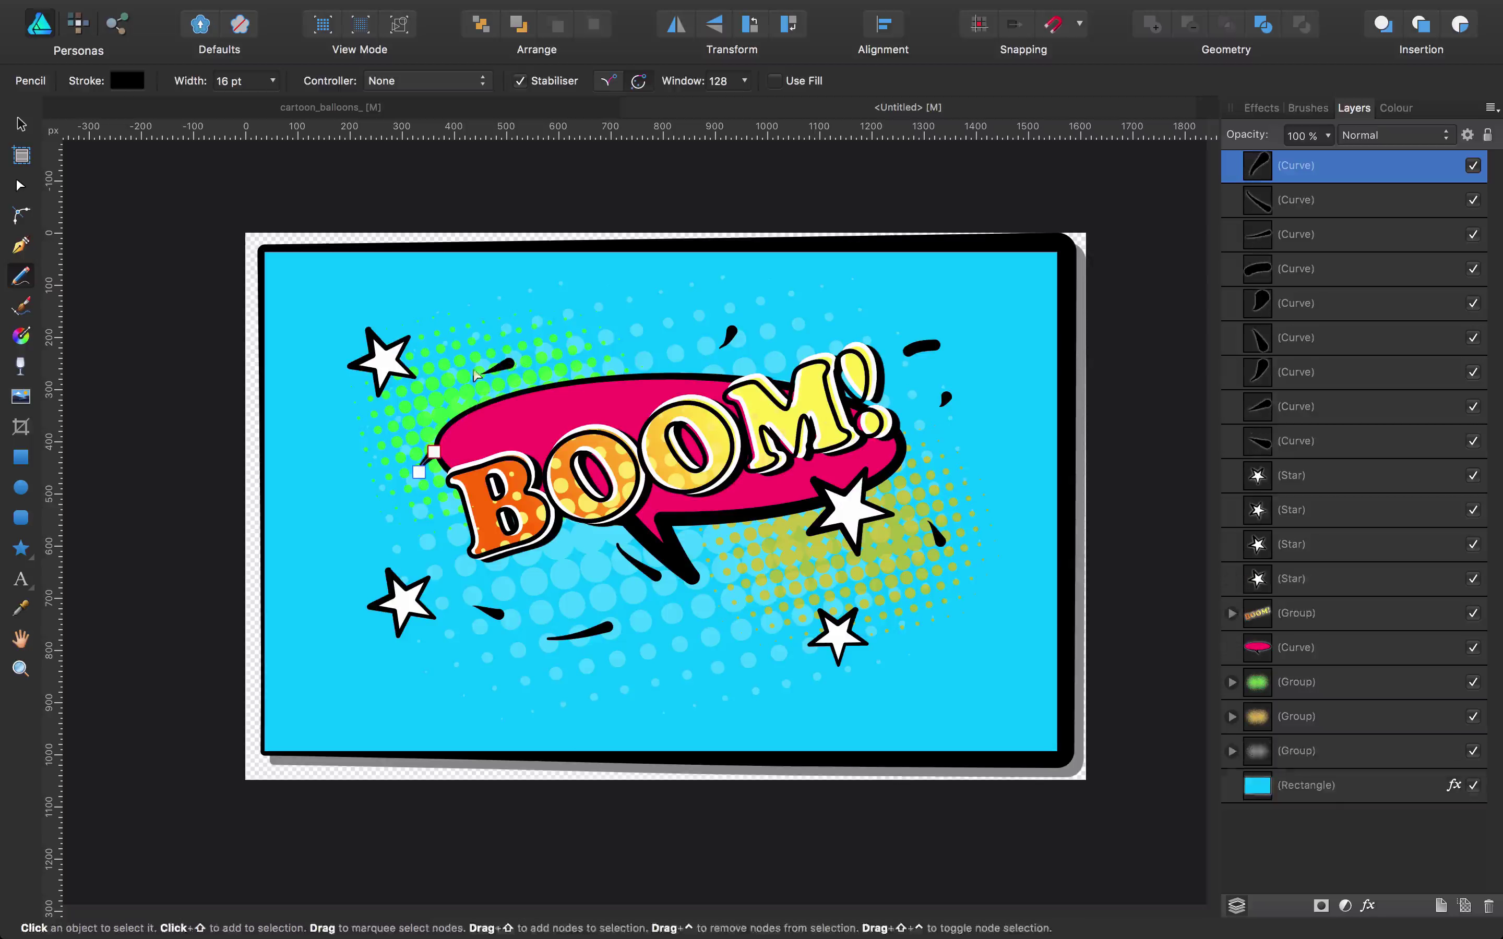
pyautogui.moveTo(387, 441); pyautogui.dragTo(421, 412)
pyautogui.moveTo(1025, 447); pyautogui.dragTo(1002, 494)
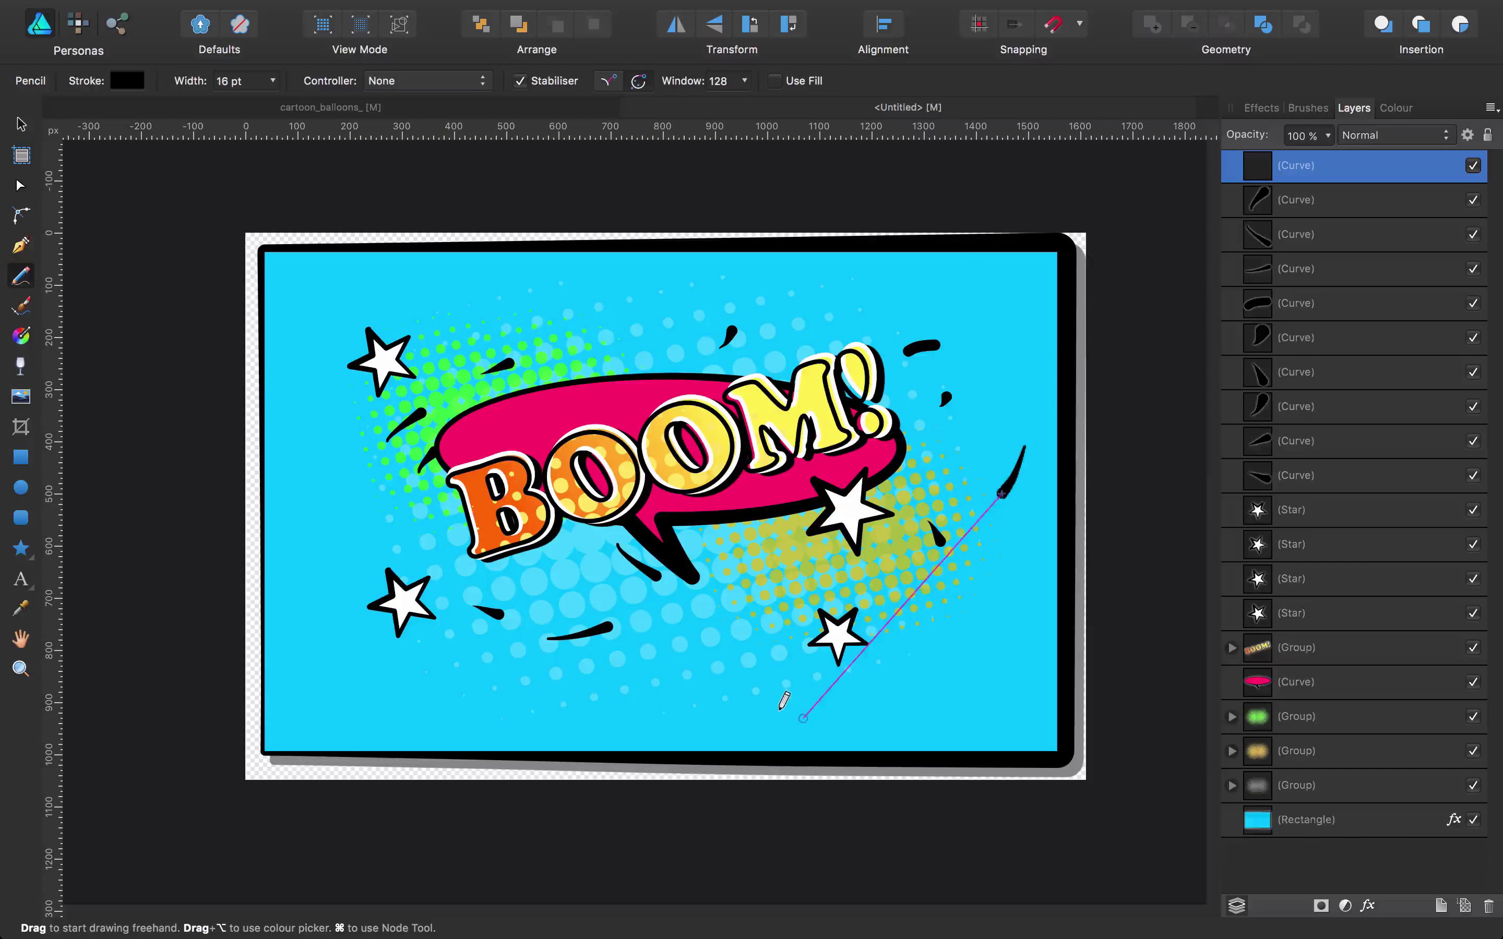
# Step: Delete the accent stroke at the balloon's left edge, the two beside the exclamation mark and the one right of the orange-yellow dots
pyautogui.click(21, 185)
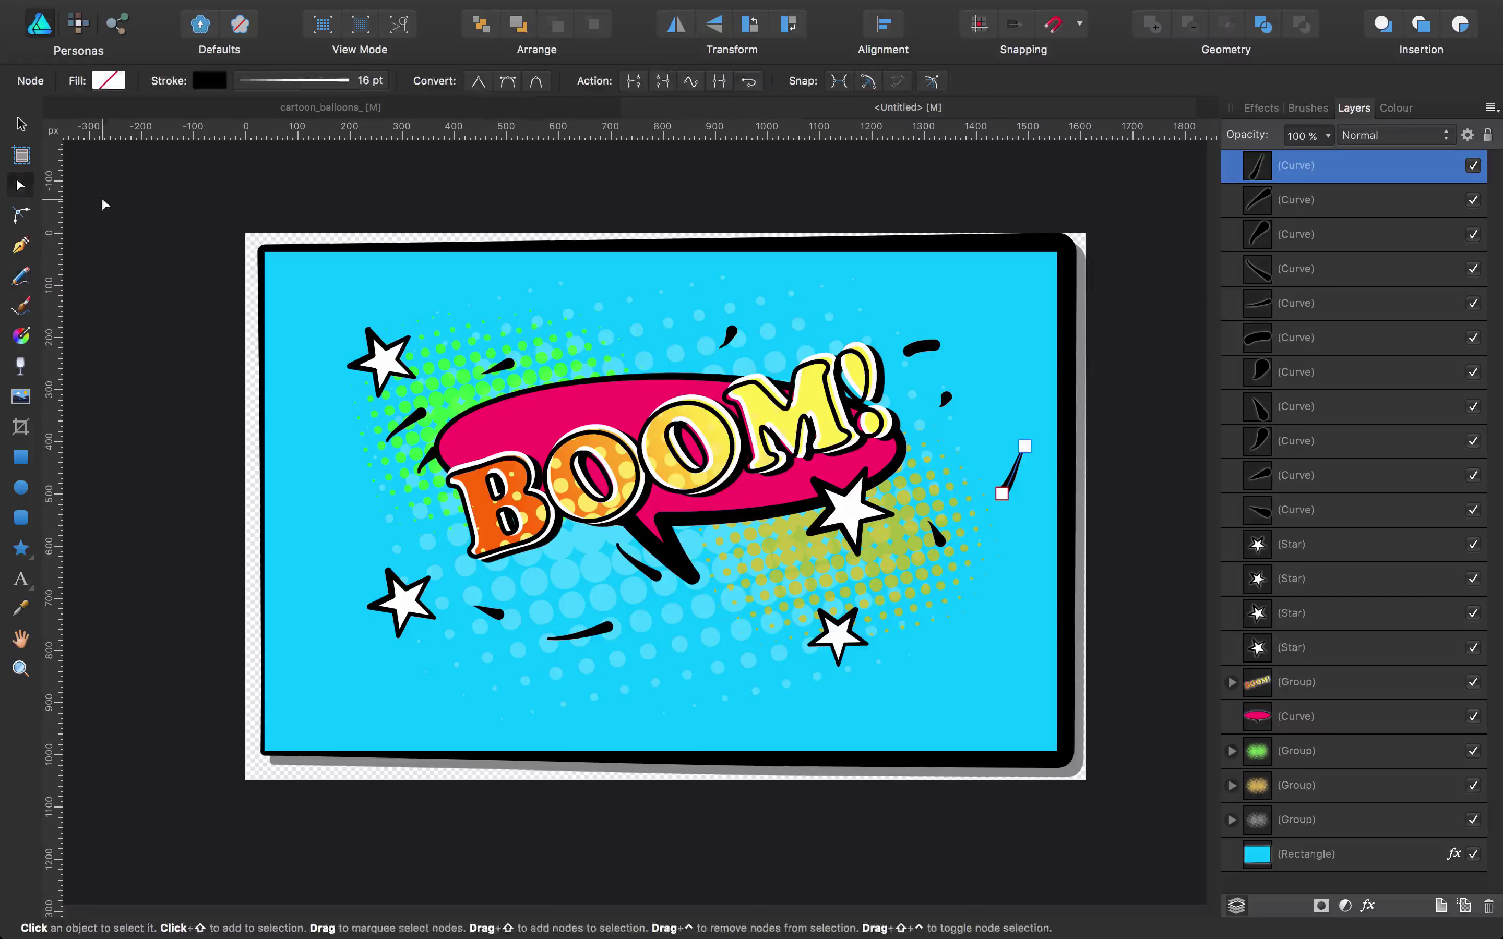
pyautogui.click(431, 459)
pyautogui.press('Delete')
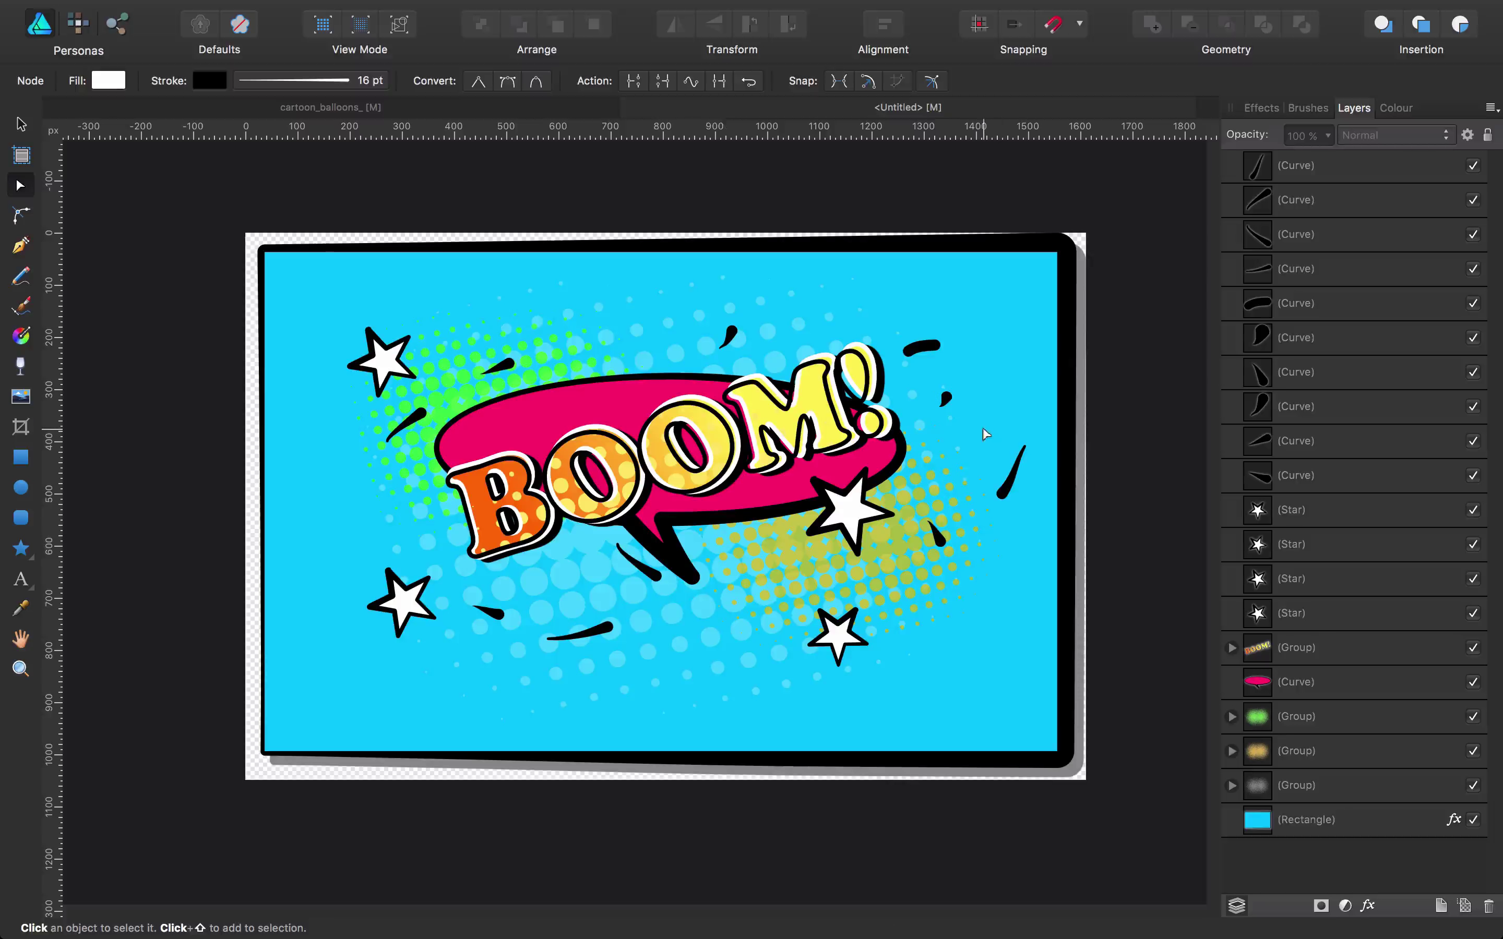
pyautogui.click(941, 398)
pyautogui.press('Delete')
pyautogui.click(1011, 479)
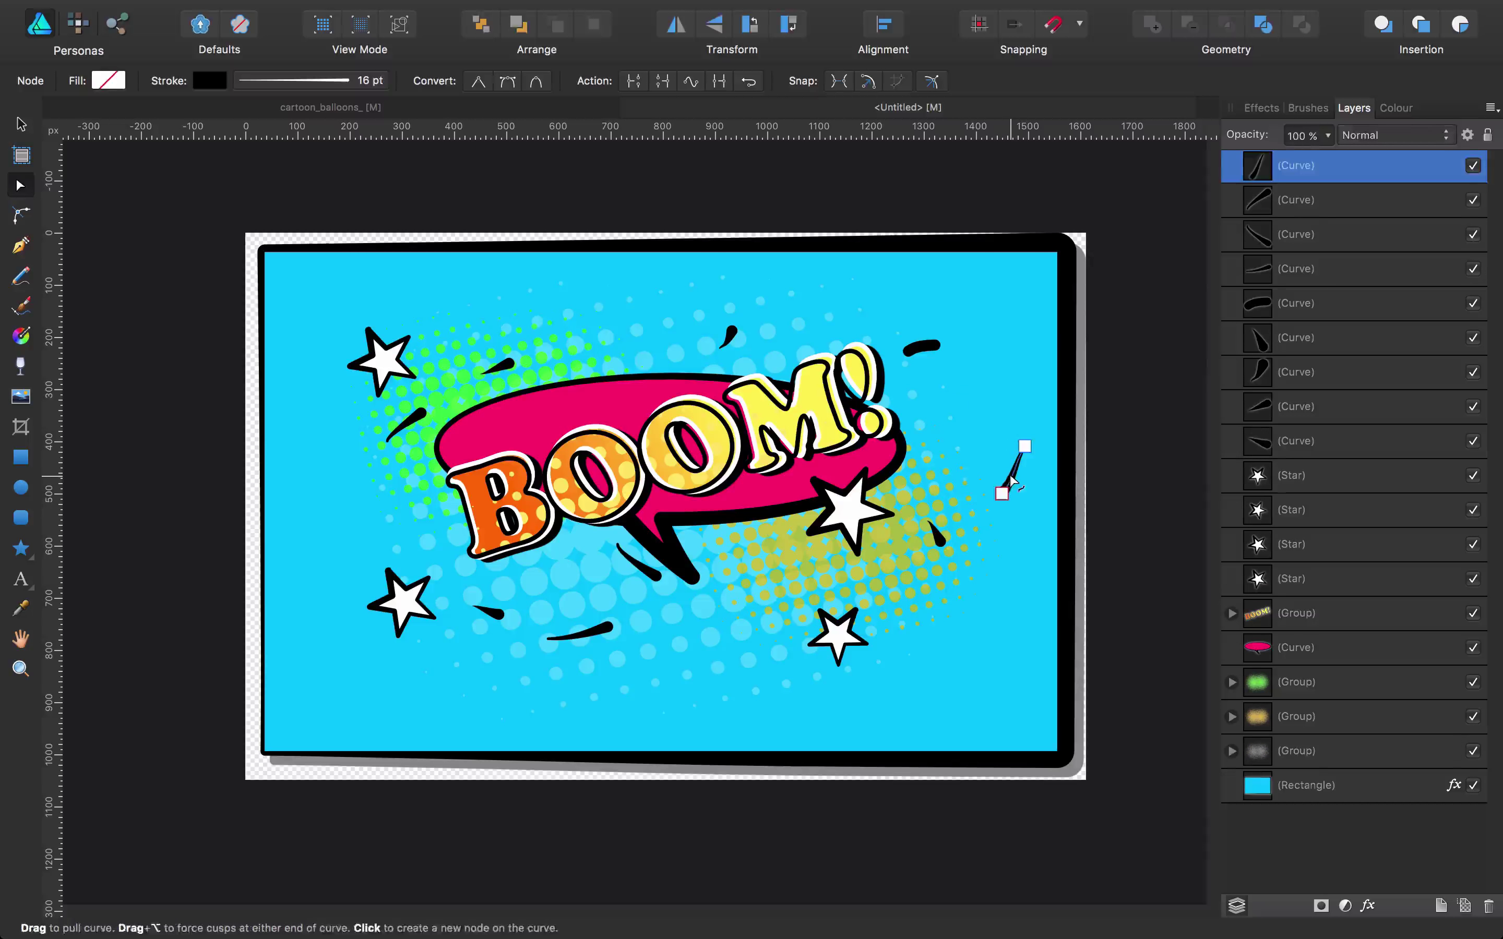
pyautogui.press('Delete')
pyautogui.click(924, 347)
pyautogui.press('Delete')
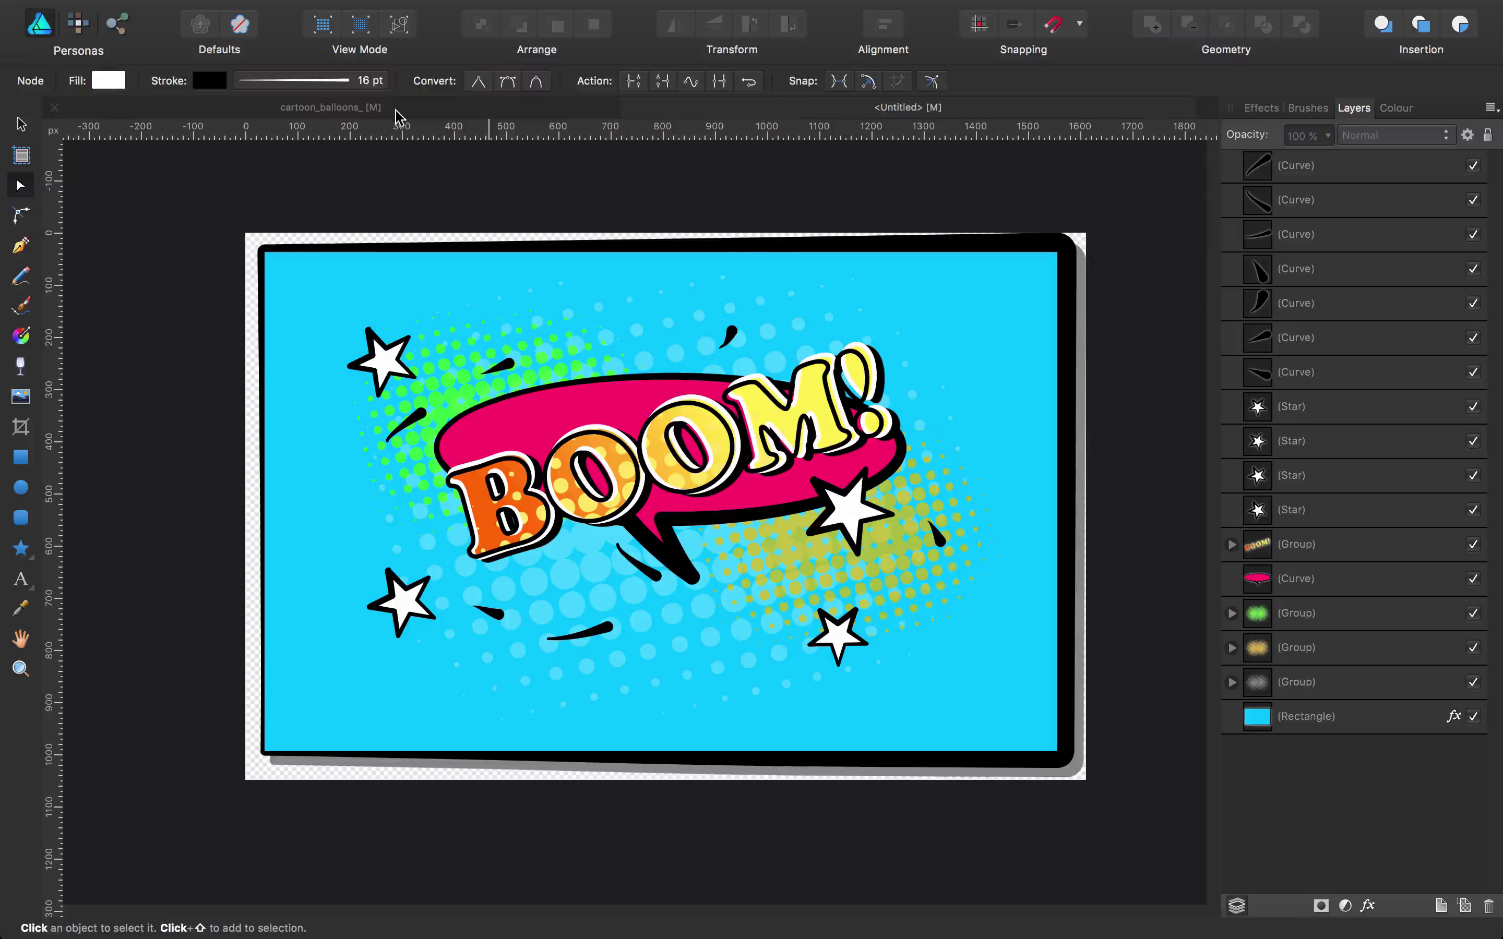
pyautogui.press('v')
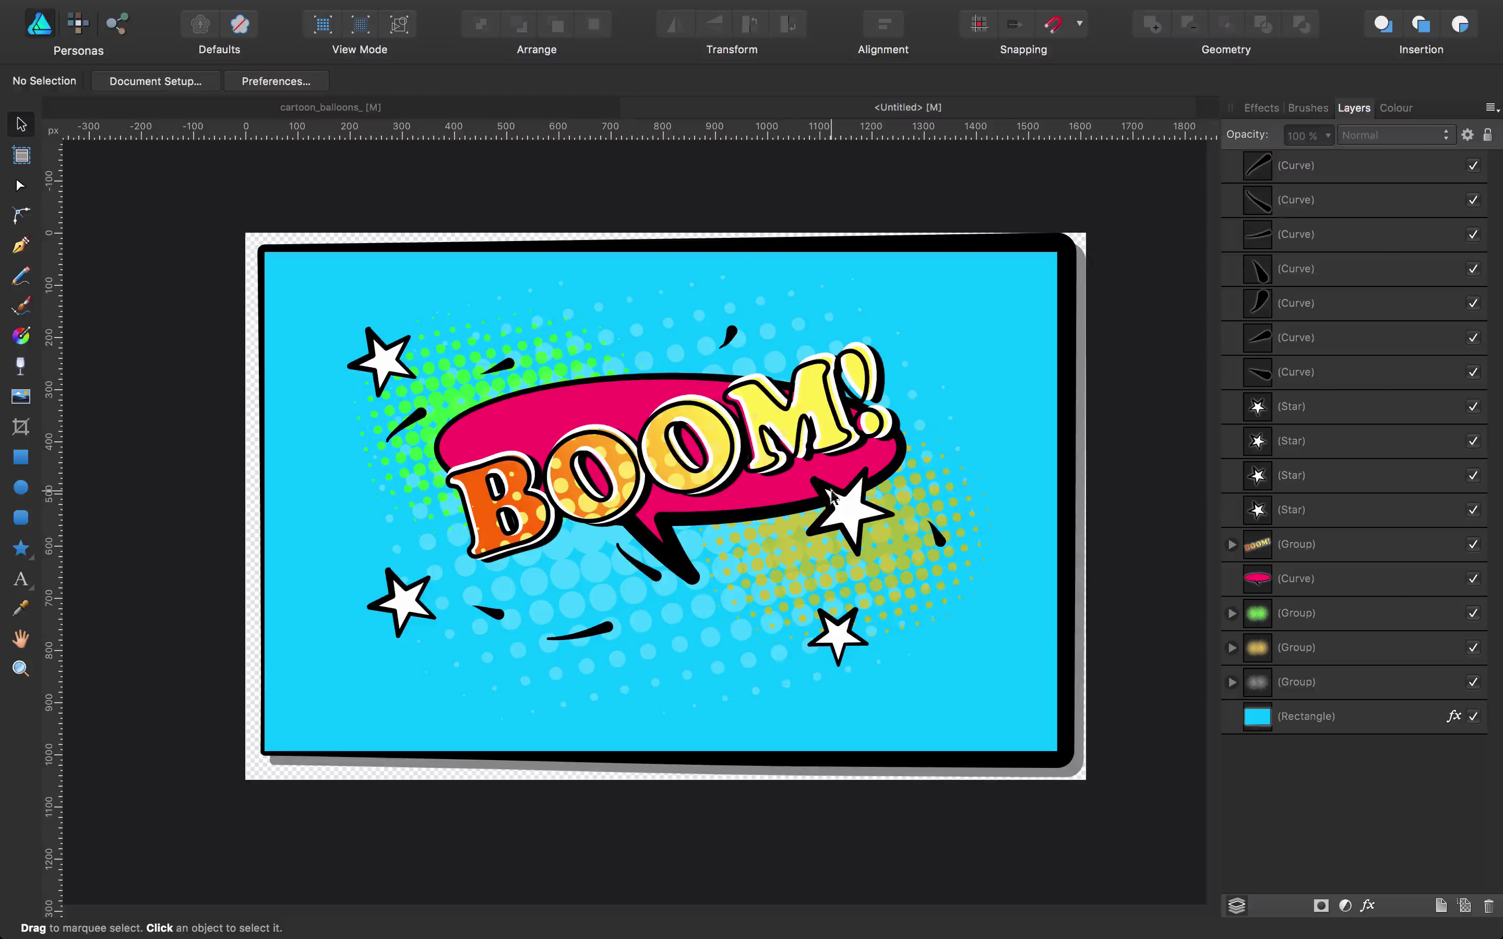